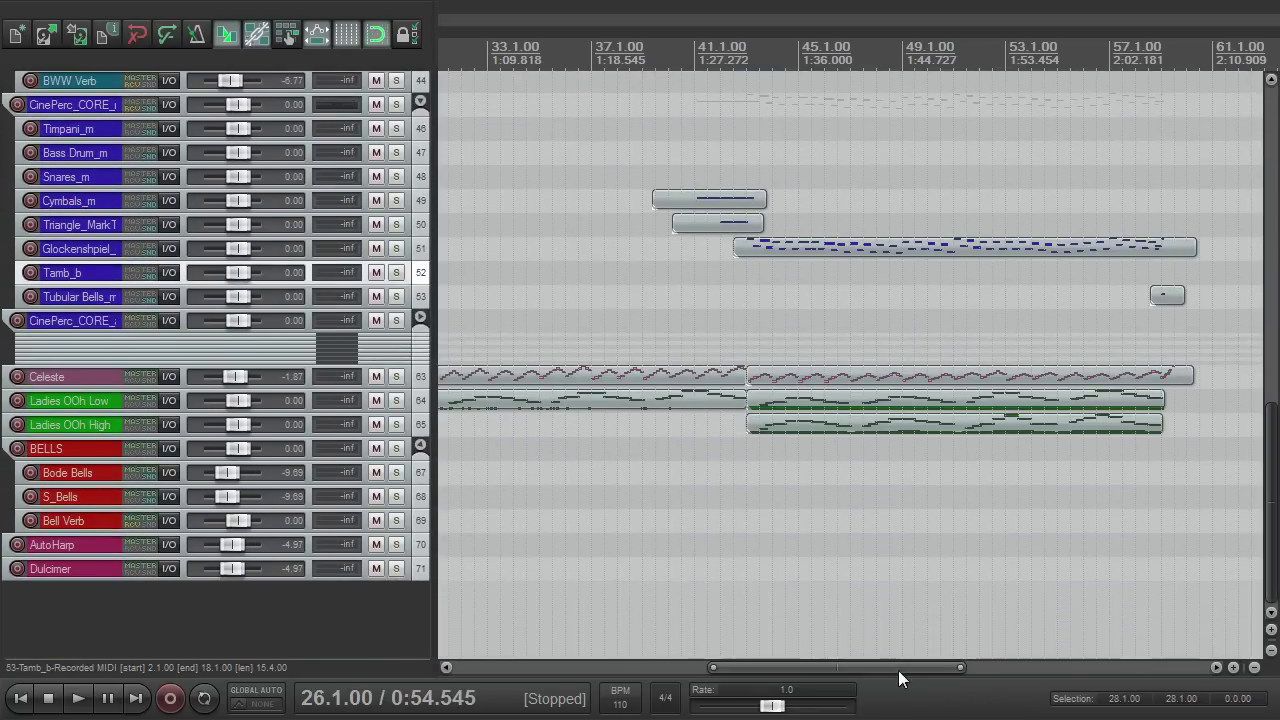
Place the edit cursor at measure 27.1.00, where the second Celeste and Ladies OOh Low section begins.
drag(899, 665, 851, 666)
click(484, 85)
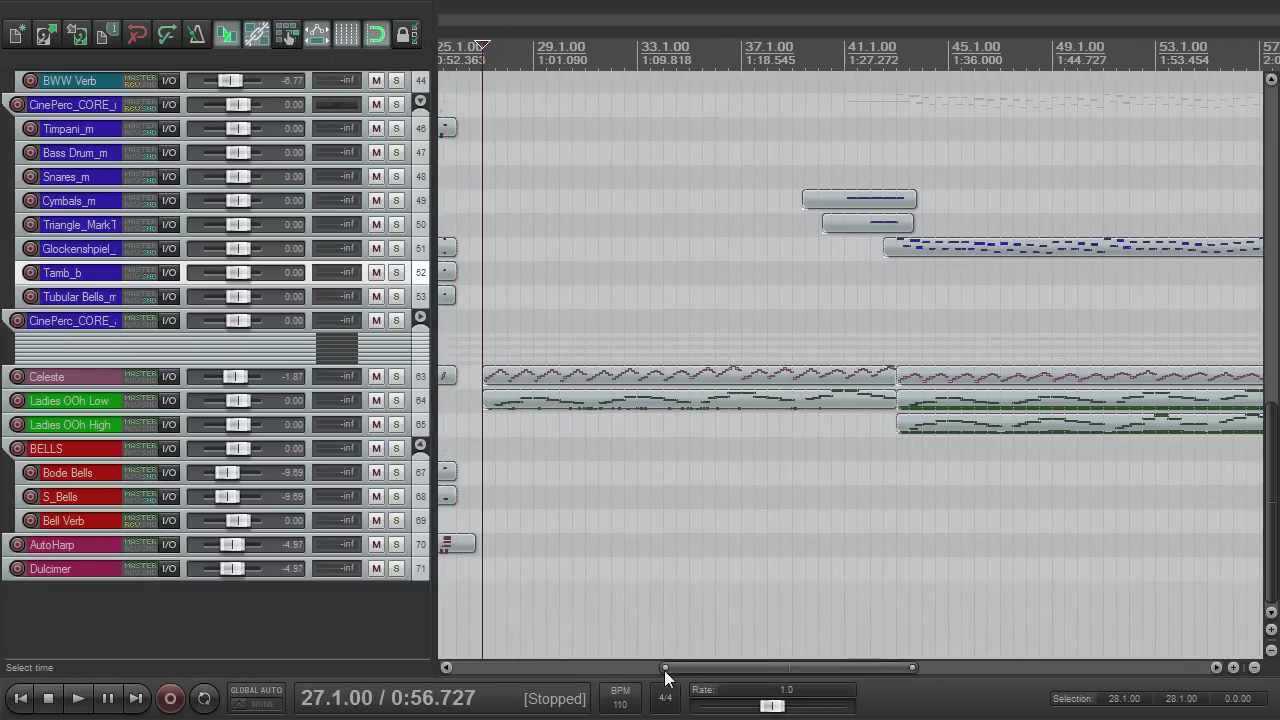
drag(665, 667, 462, 667)
drag(748, 669, 863, 636)
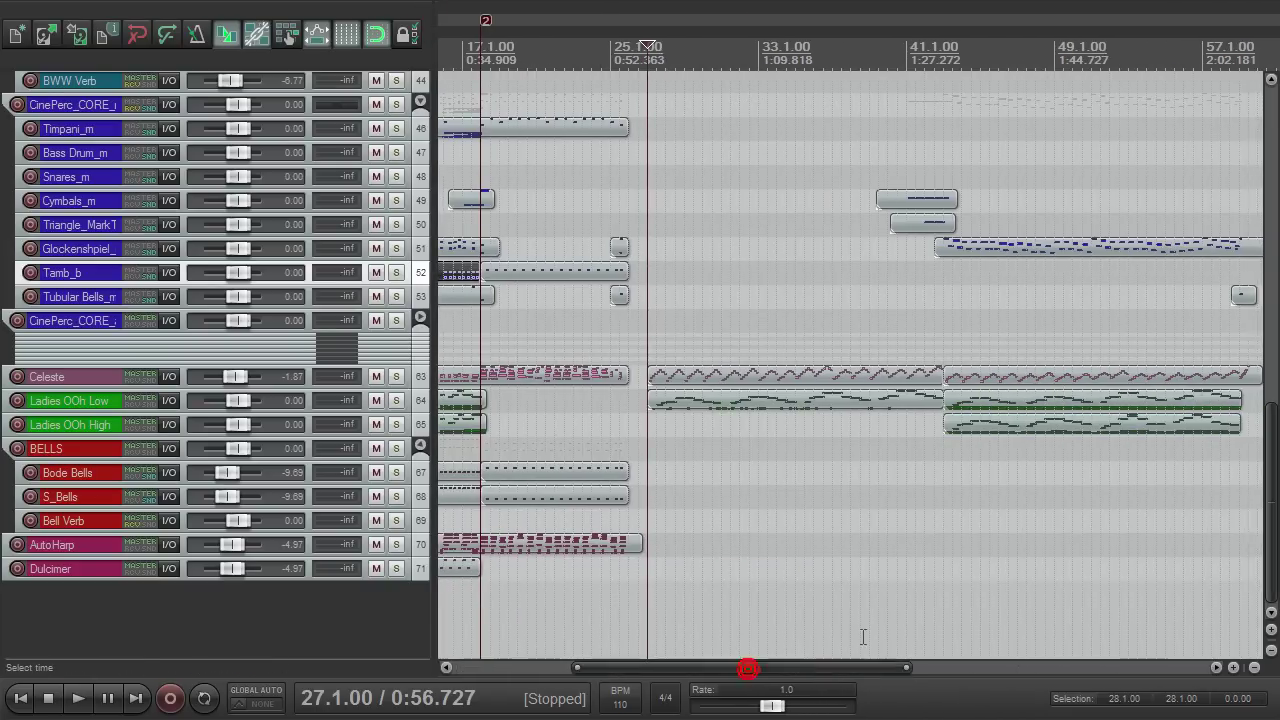
scroll(654, 56, up, 3)
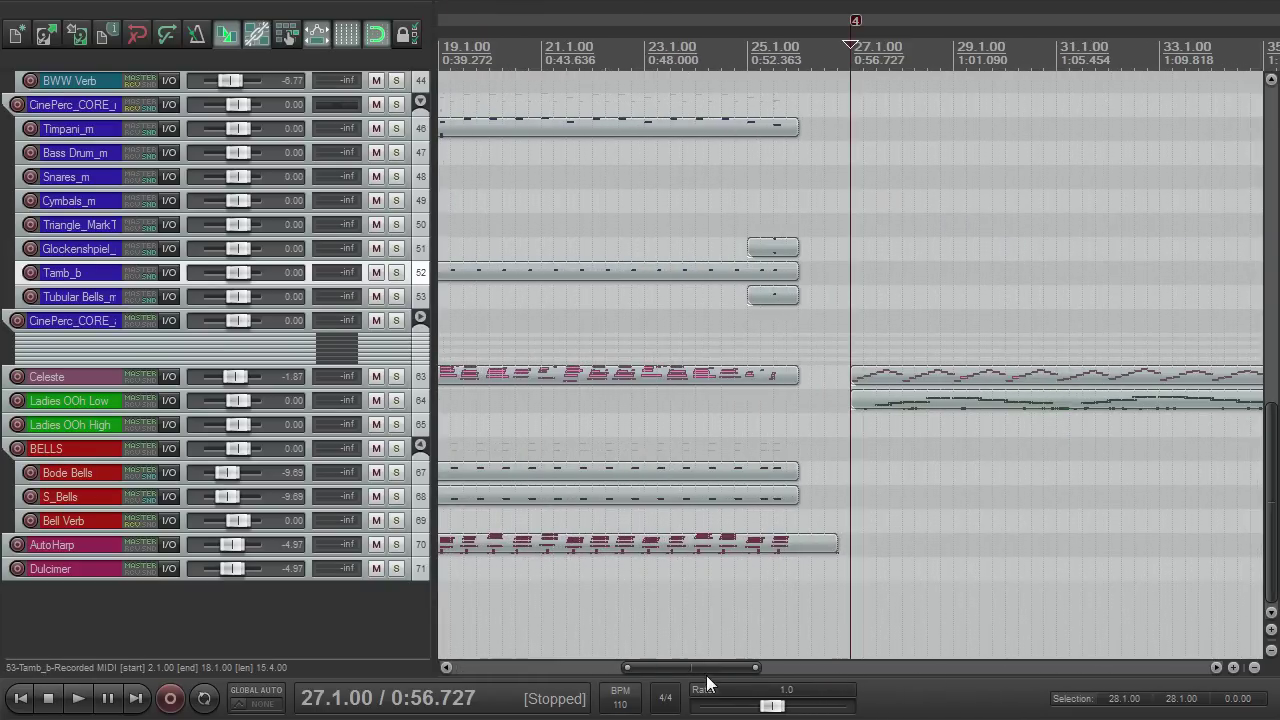
Look over the woodwind and percussion tracks and start playback from measure 27.
drag(709, 669, 892, 662)
scroll(923, 392, down, 2)
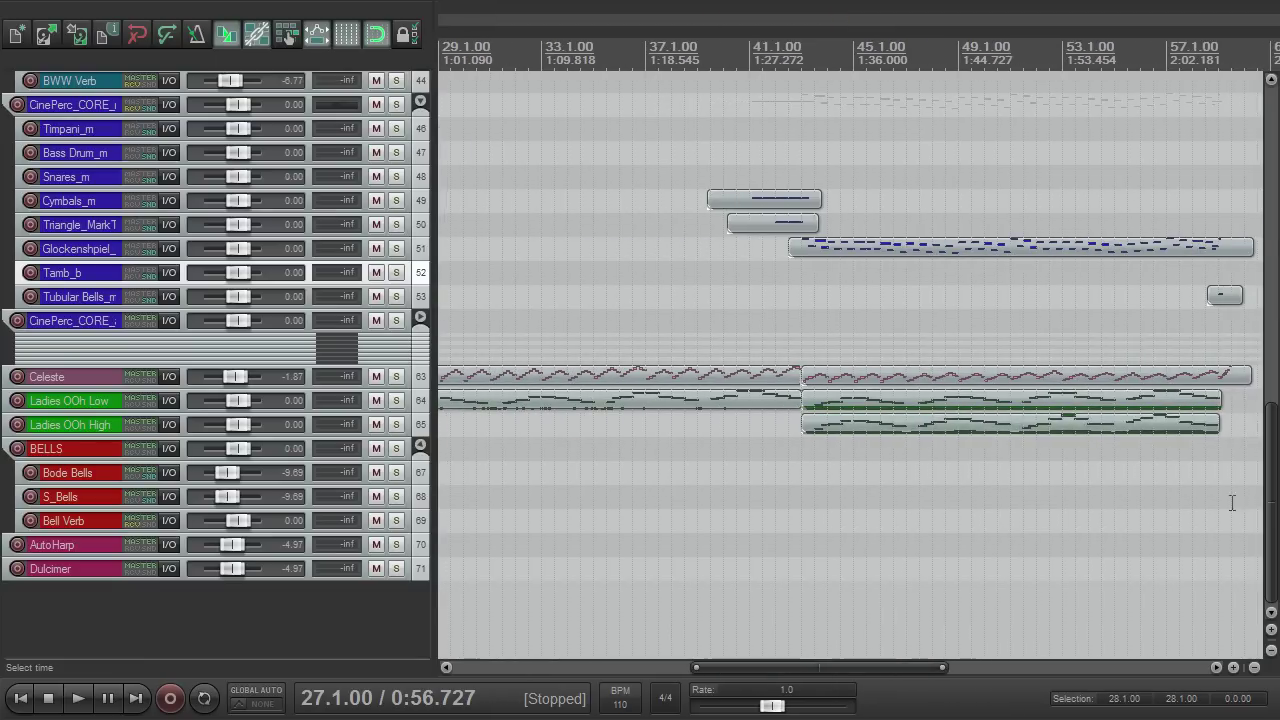
drag(1268, 462, 1214, 360)
scroll(904, 260, down, 2)
scroll(904, 260, up, 1)
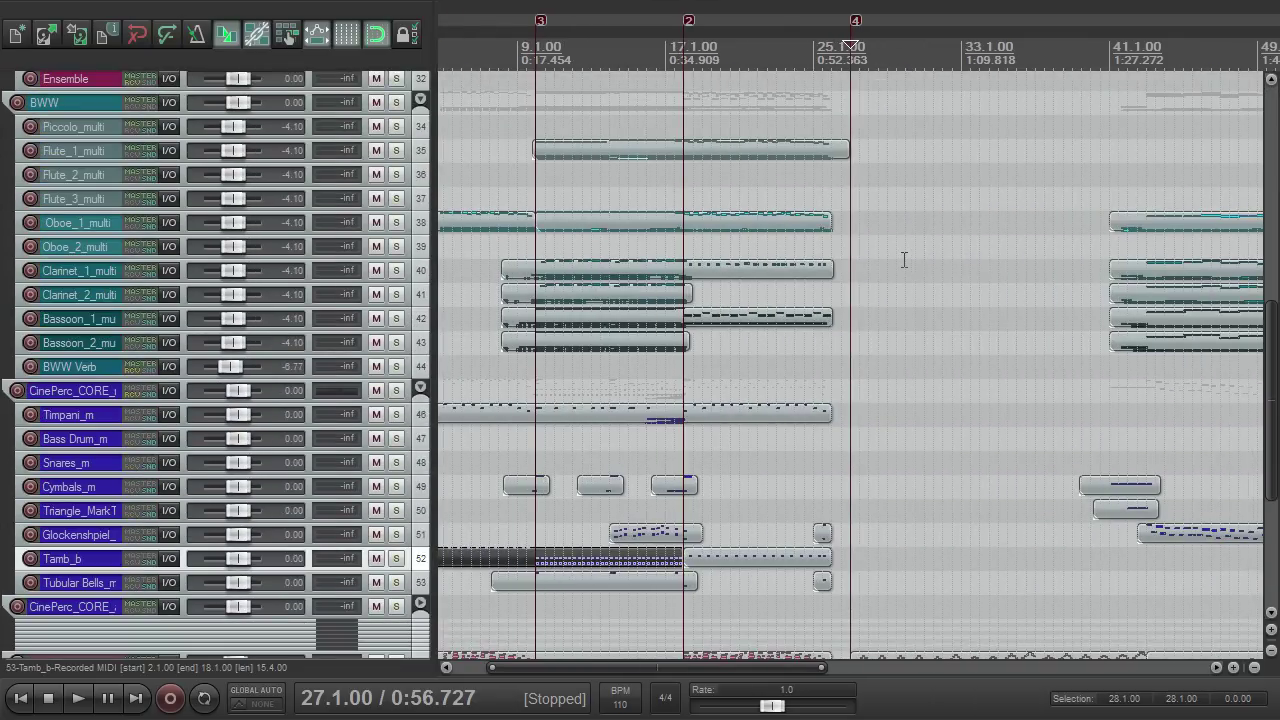
key(space)
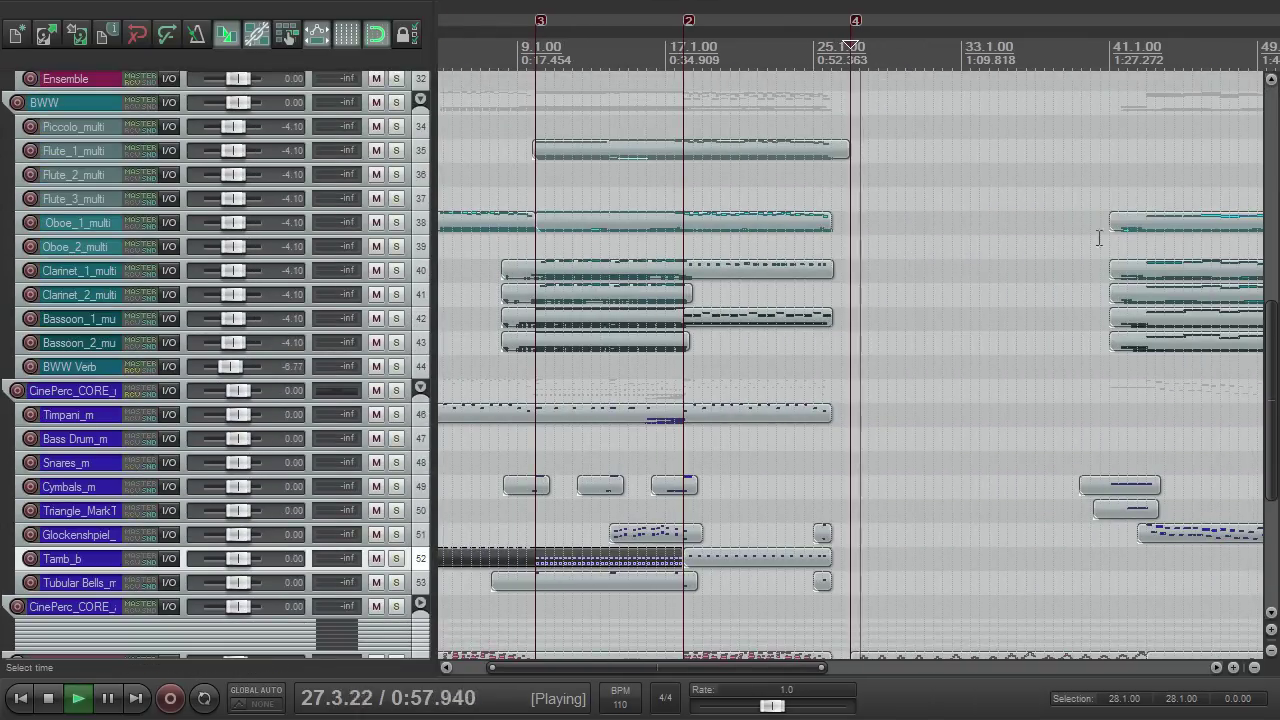
Enlarge the Ladies OOh Low track's height in the arrangement while the section plays.
scroll(1274, 318, down, 8)
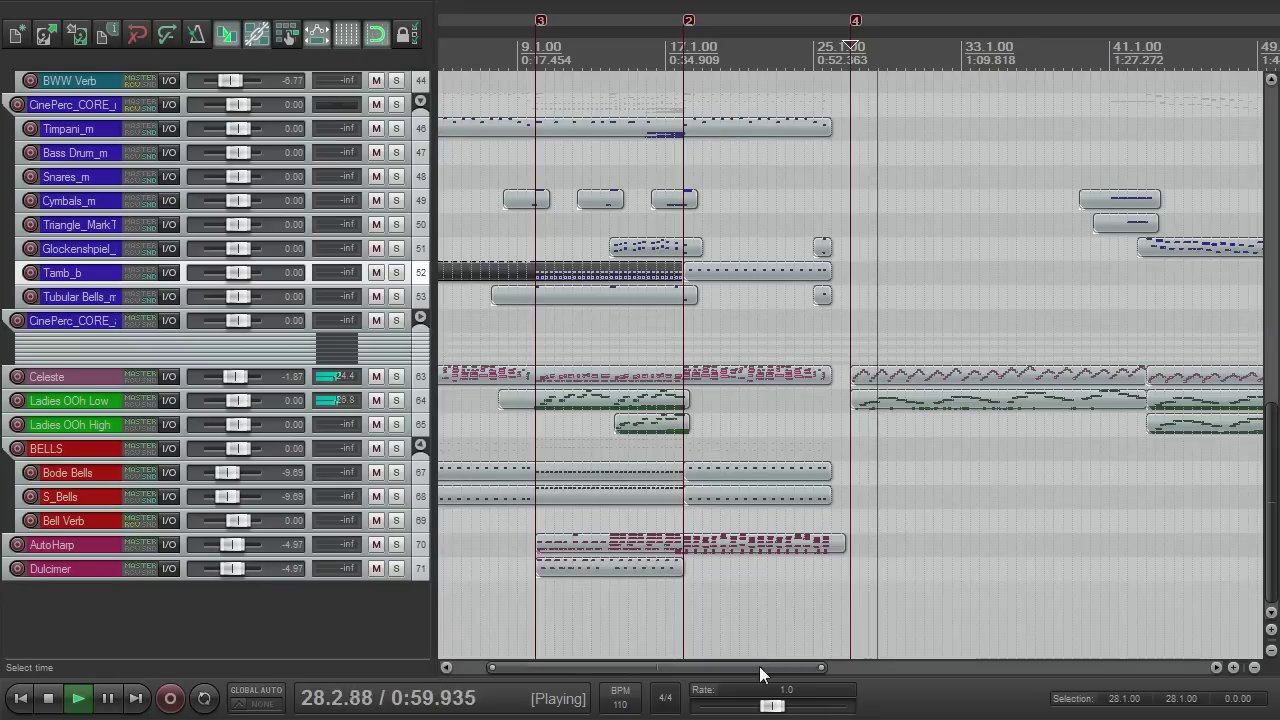
drag(759, 666, 931, 666)
drag(1269, 451, 1268, 389)
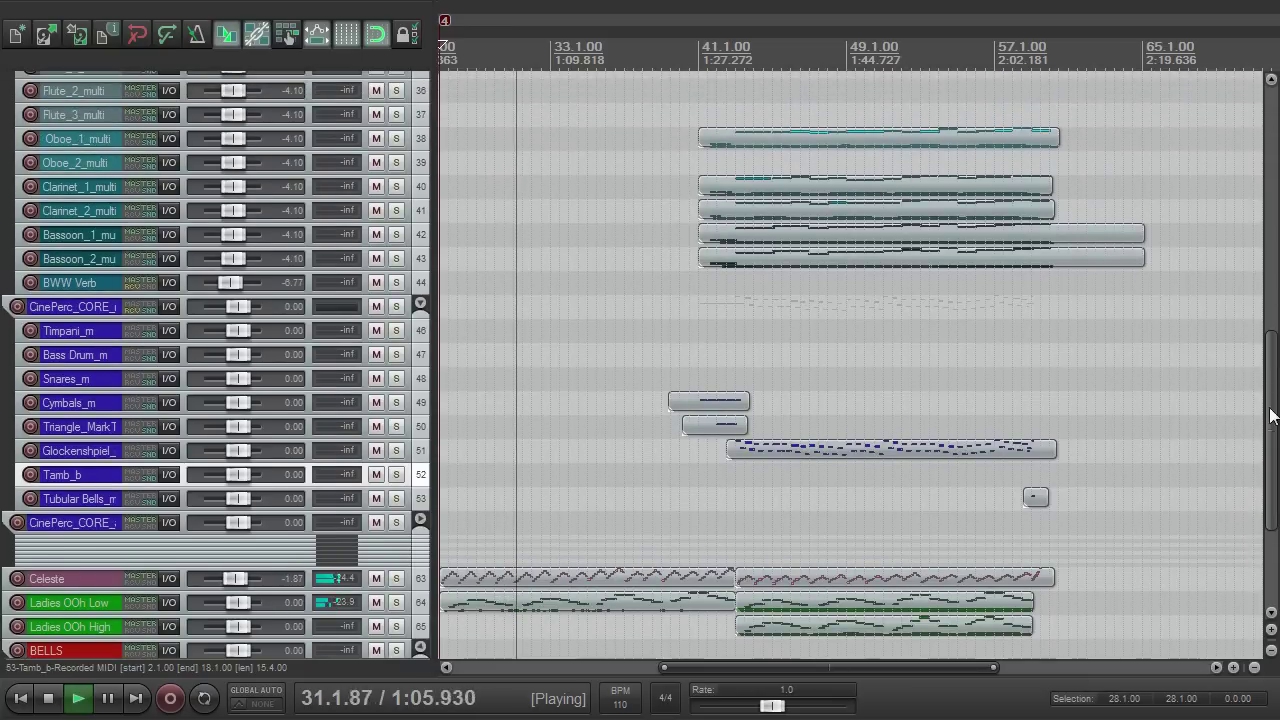
drag(996, 667, 1030, 666)
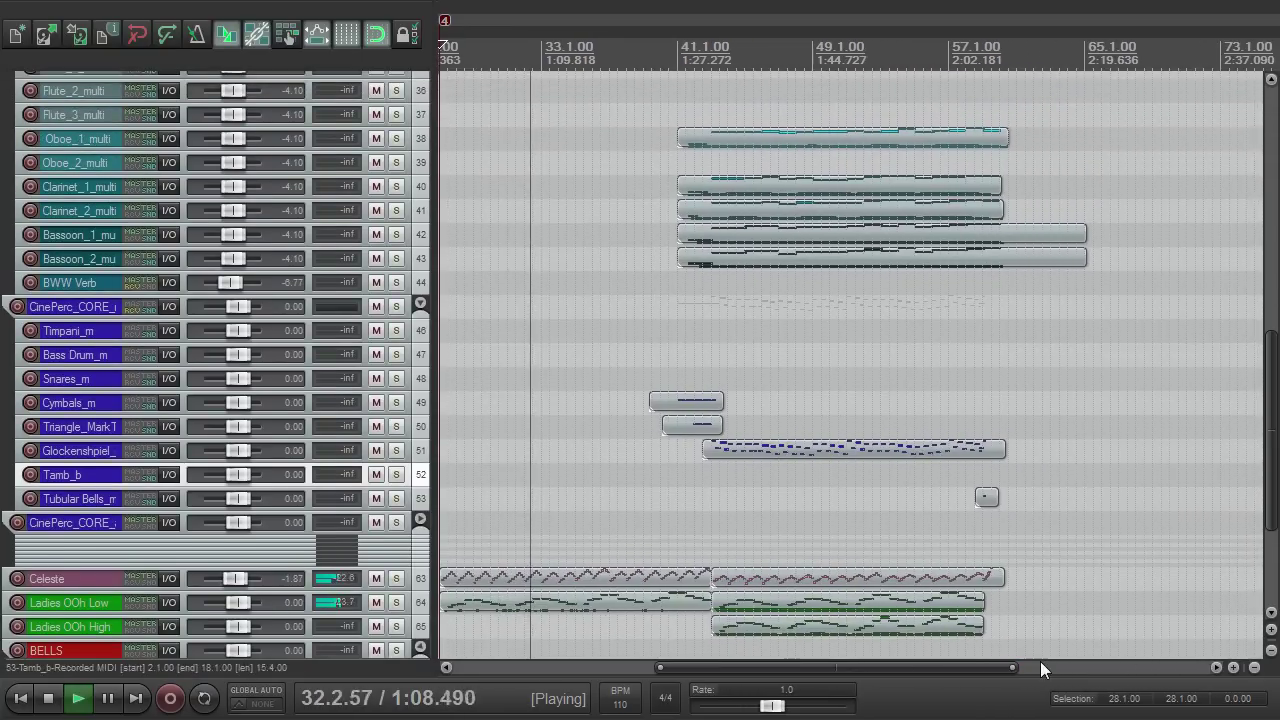
drag(382, 614, 382, 650)
click(379, 632)
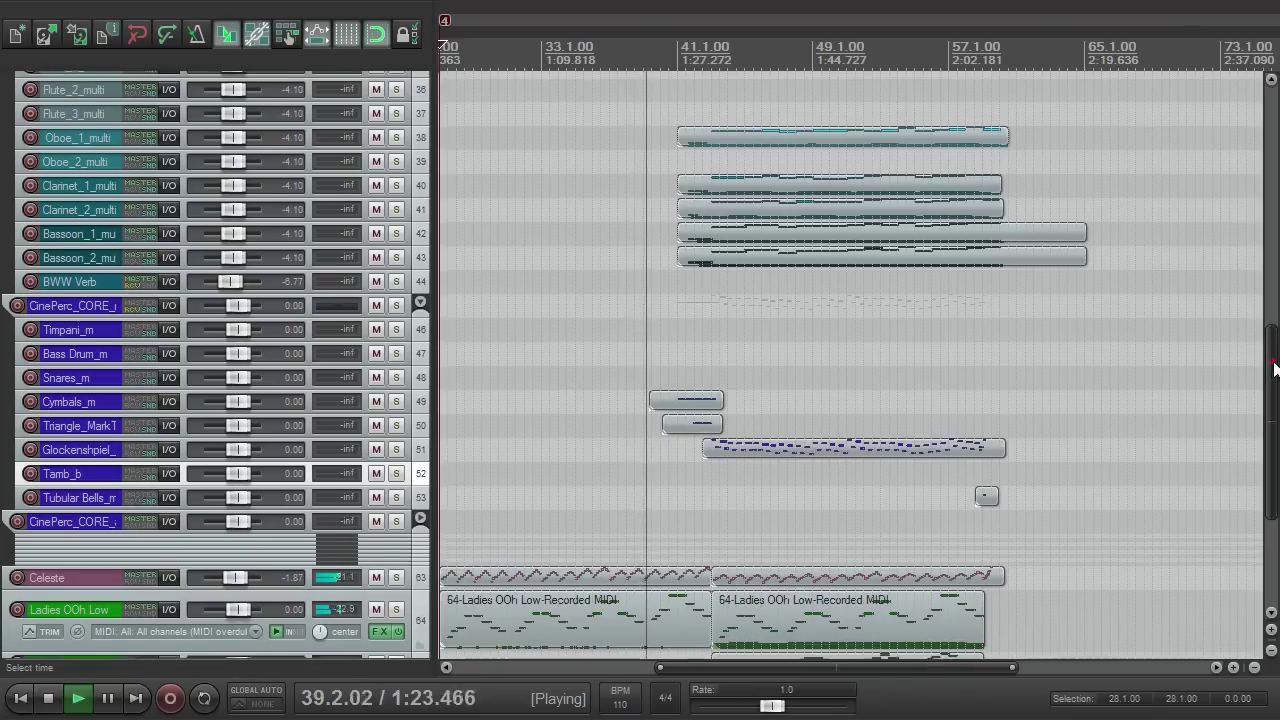
Follow the playback through the woodwind, percussion, Celeste and Ladies OOh parts from measure 39 onward.
drag(1274, 357, 1231, 458)
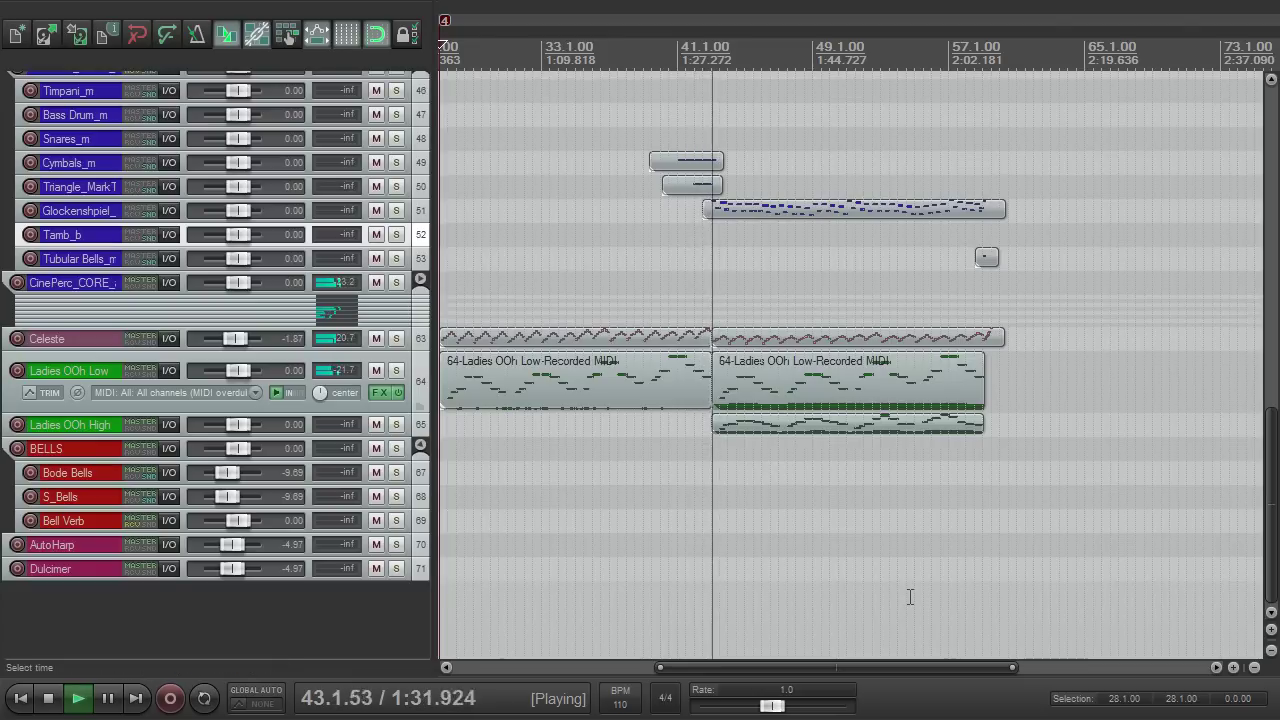
mouse_move(1275, 441)
mouse_down()
mouse_move(1254, 135)
mouse_move(1271, 177)
mouse_move(1249, 531)
mouse_move(1249, 423)
mouse_move(1276, 423)
mouse_up()
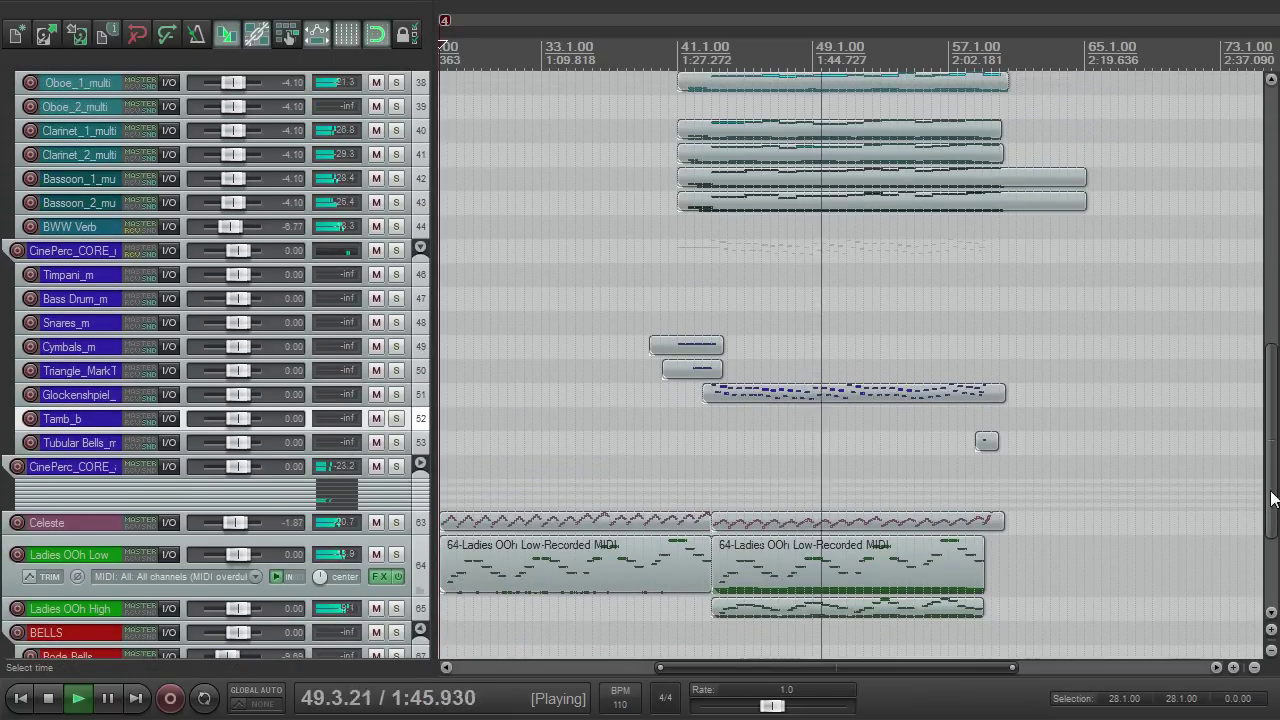
mouse_move(1269, 492)
mouse_down()
mouse_move(1269, 535)
mouse_move(1272, 503)
mouse_up()
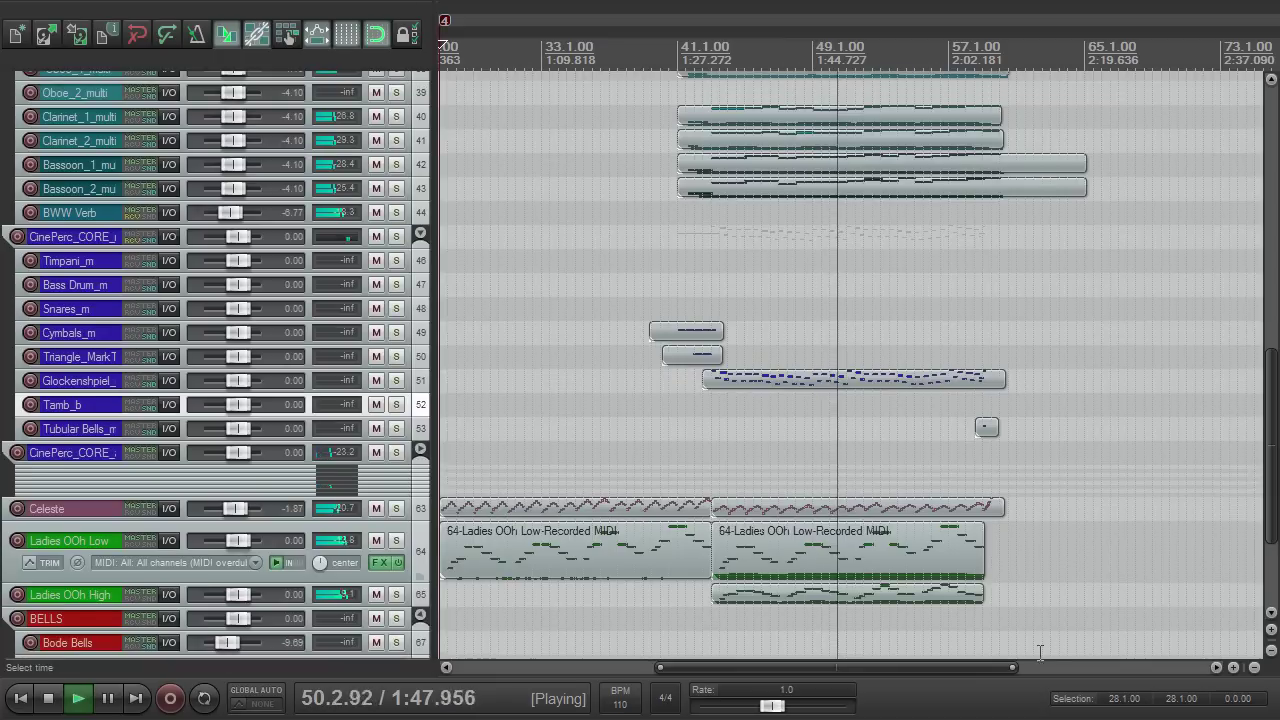
drag(979, 670, 995, 668)
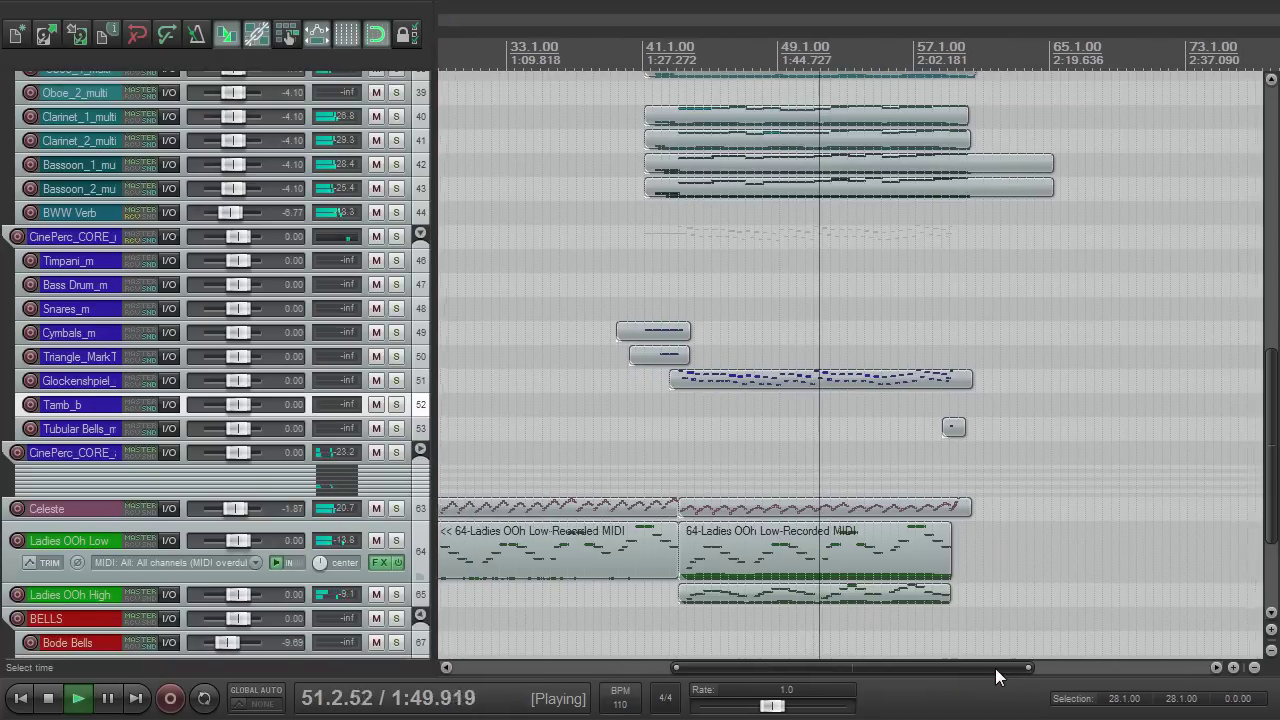
mouse_move(1274, 391)
mouse_down()
mouse_move(1276, 370)
mouse_move(1274, 391)
mouse_up()
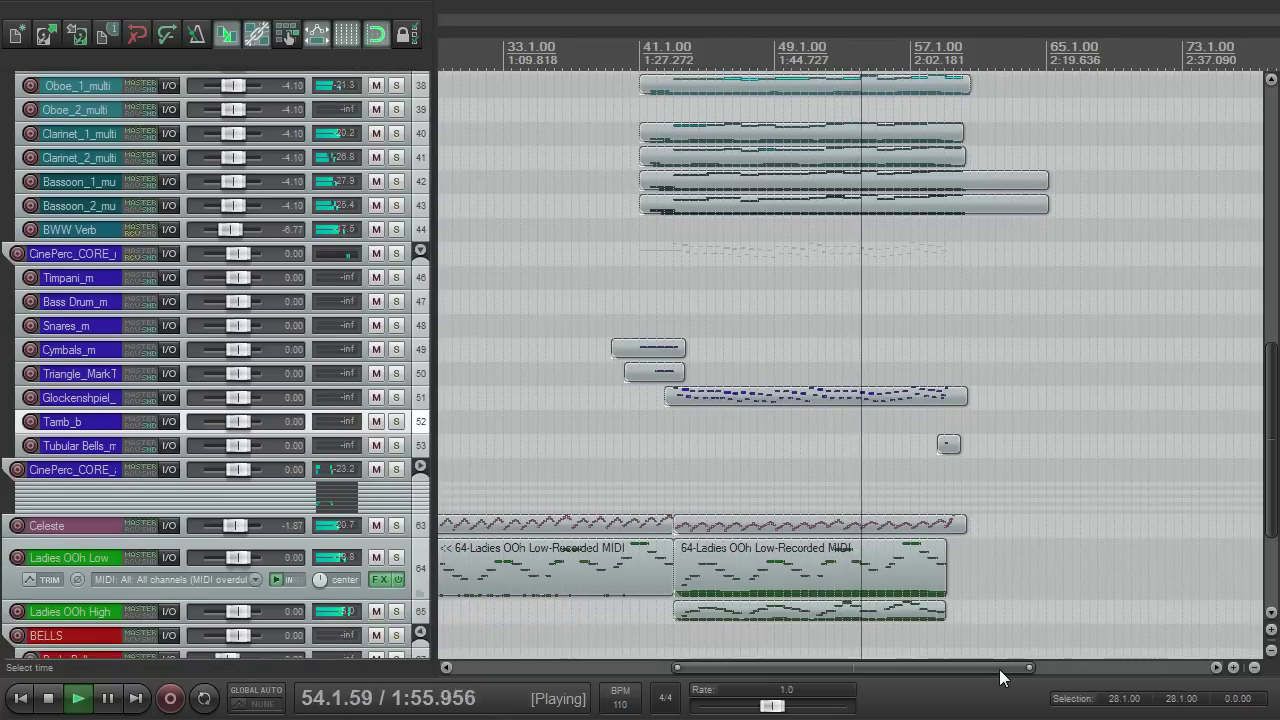
drag(999, 669, 1005, 670)
Examine which string, woodwind, percussion, Celeste and Ladies OOh parts make up the section from measure 27.
drag(1271, 357, 1269, 417)
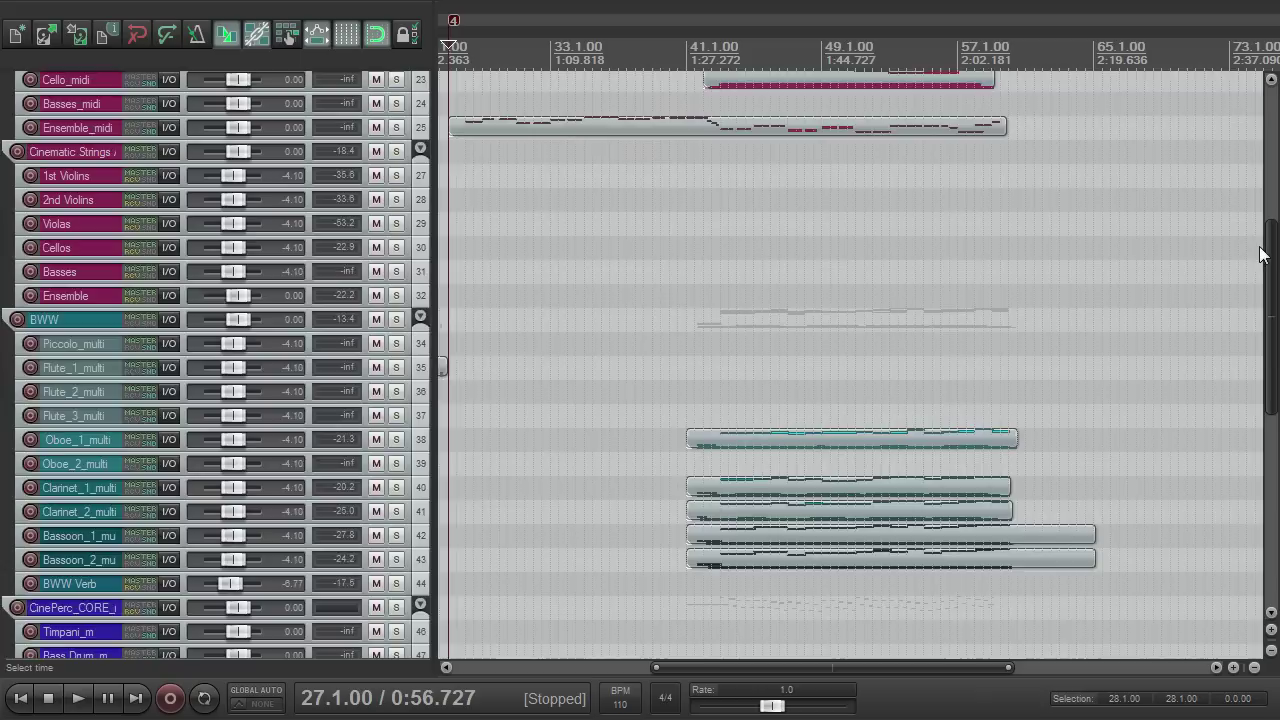
drag(1261, 245, 1234, 145)
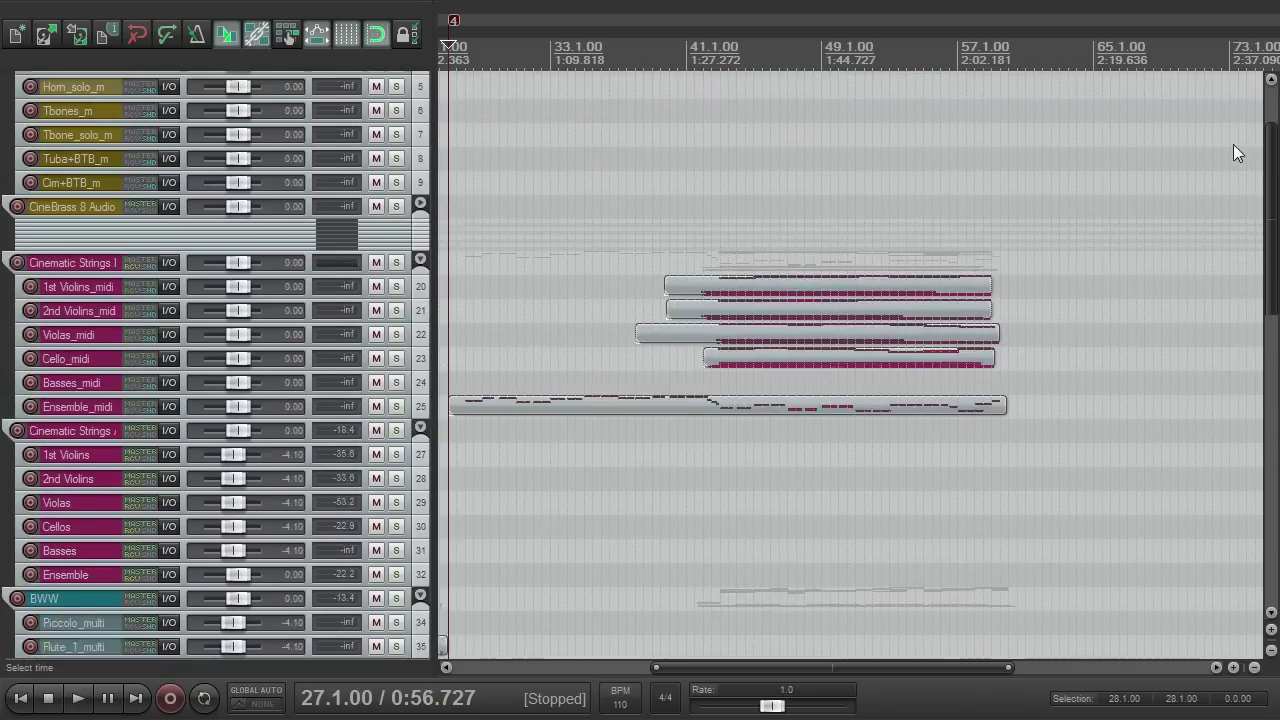
scroll(1233, 150, up, 1)
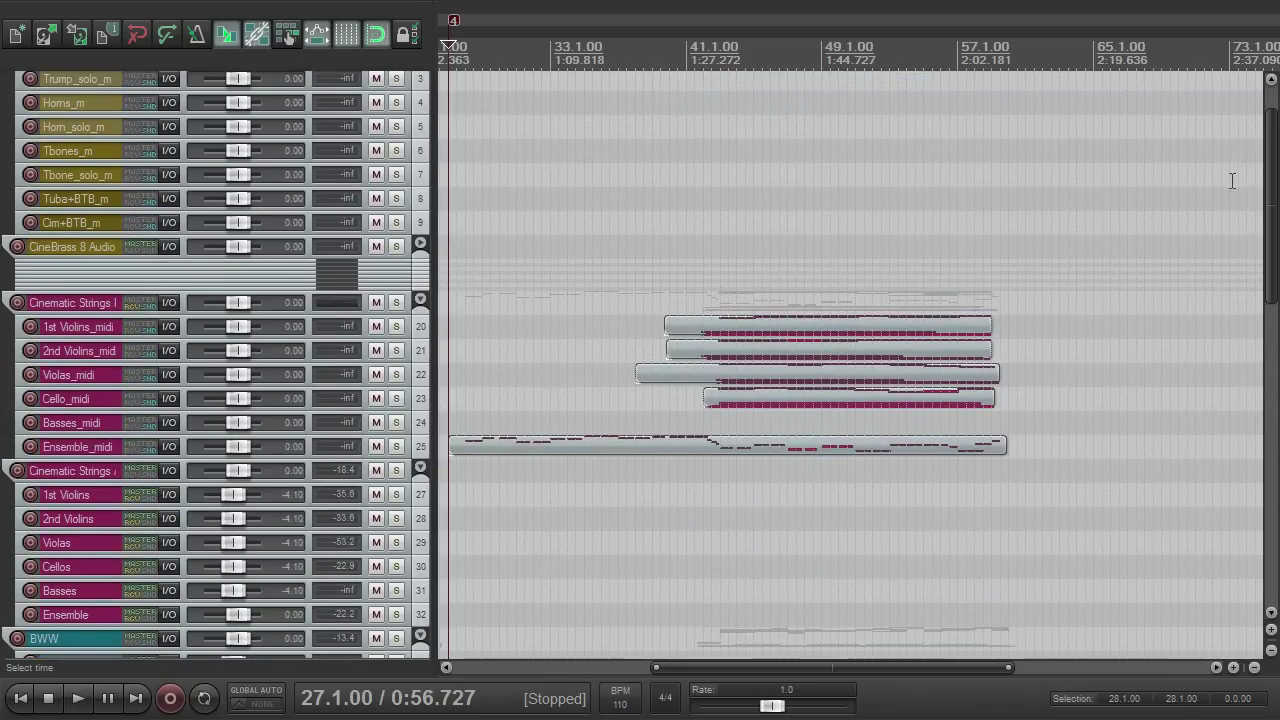
drag(1272, 143, 1276, 448)
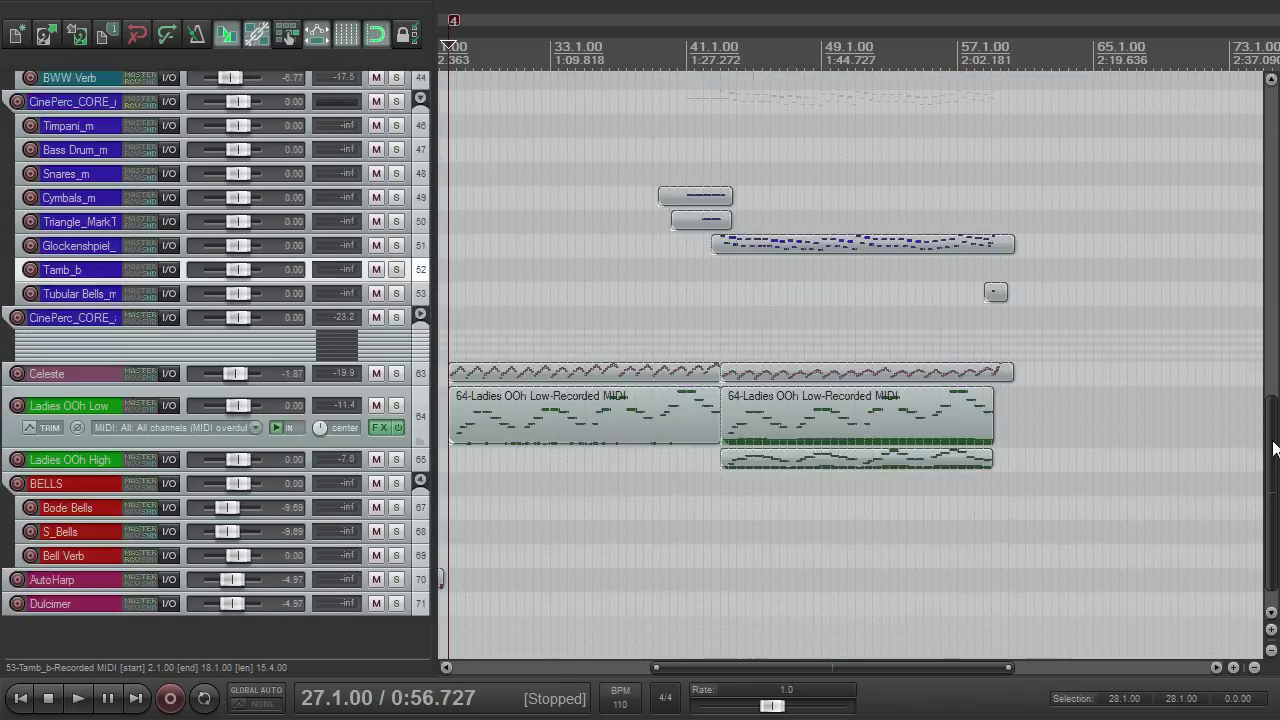
scroll(1210, 272, up, 10)
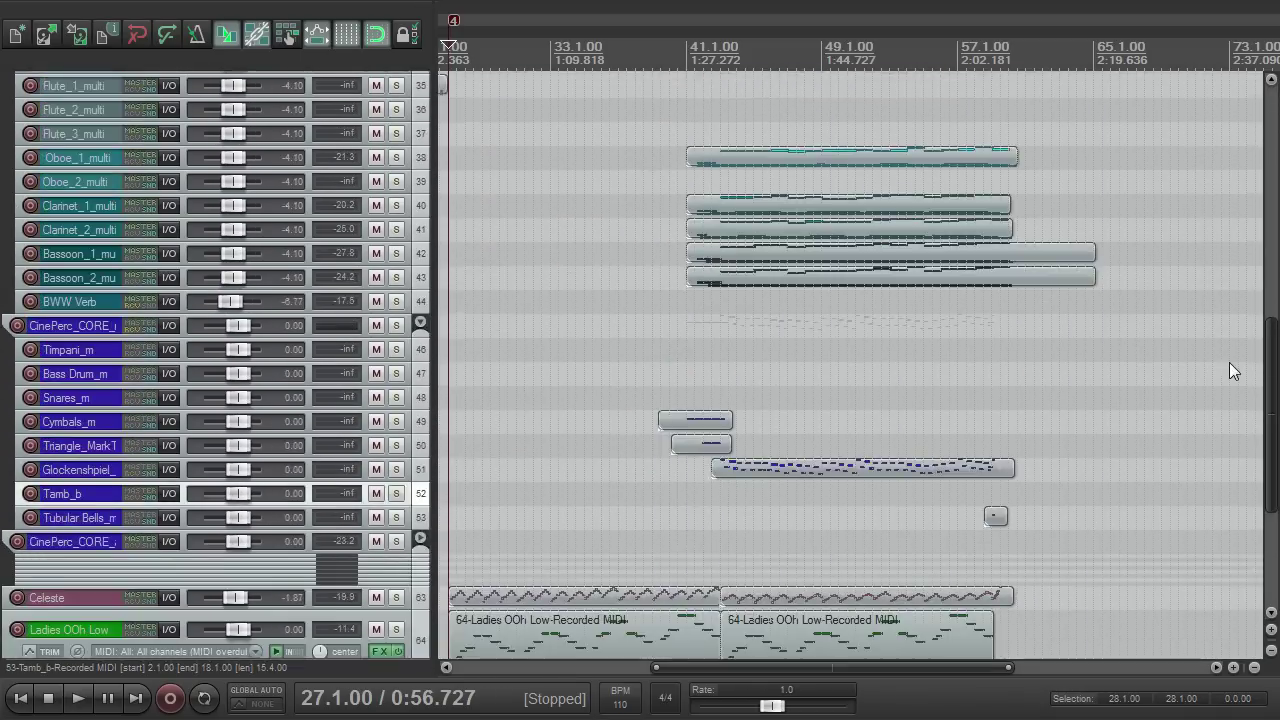
scroll(1233, 375, down, 2)
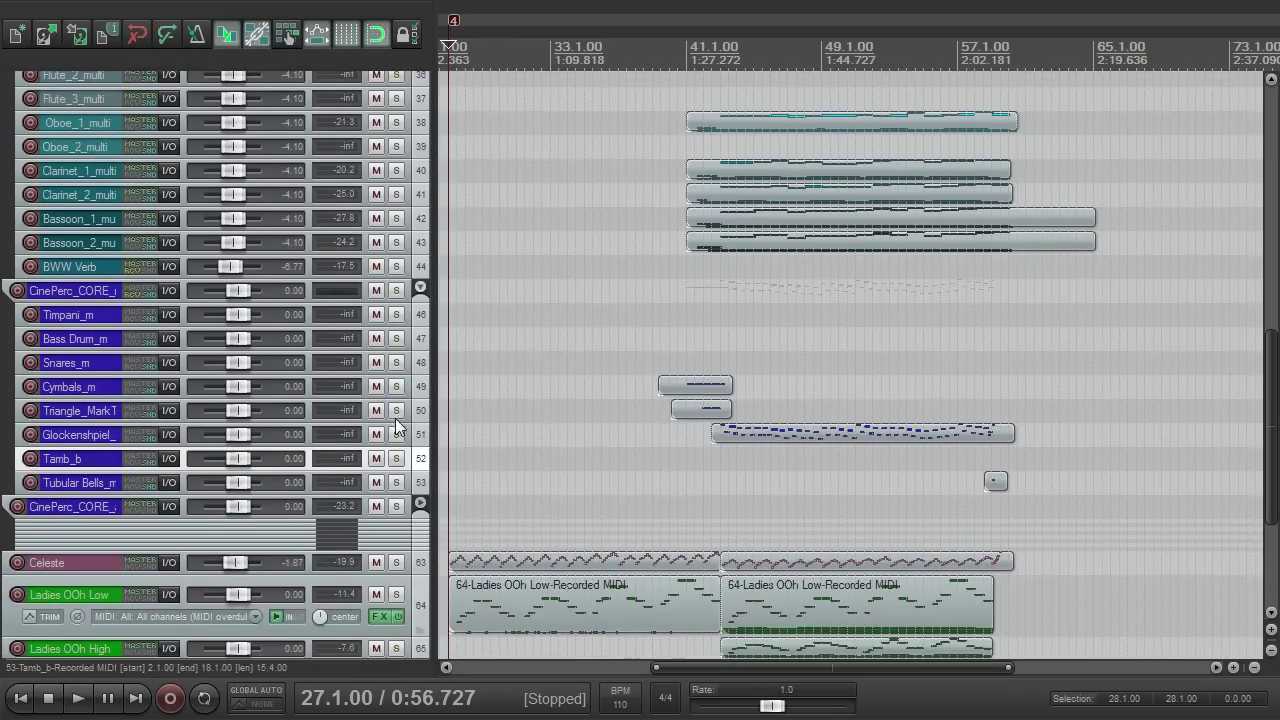
scroll(1216, 357, down, 8)
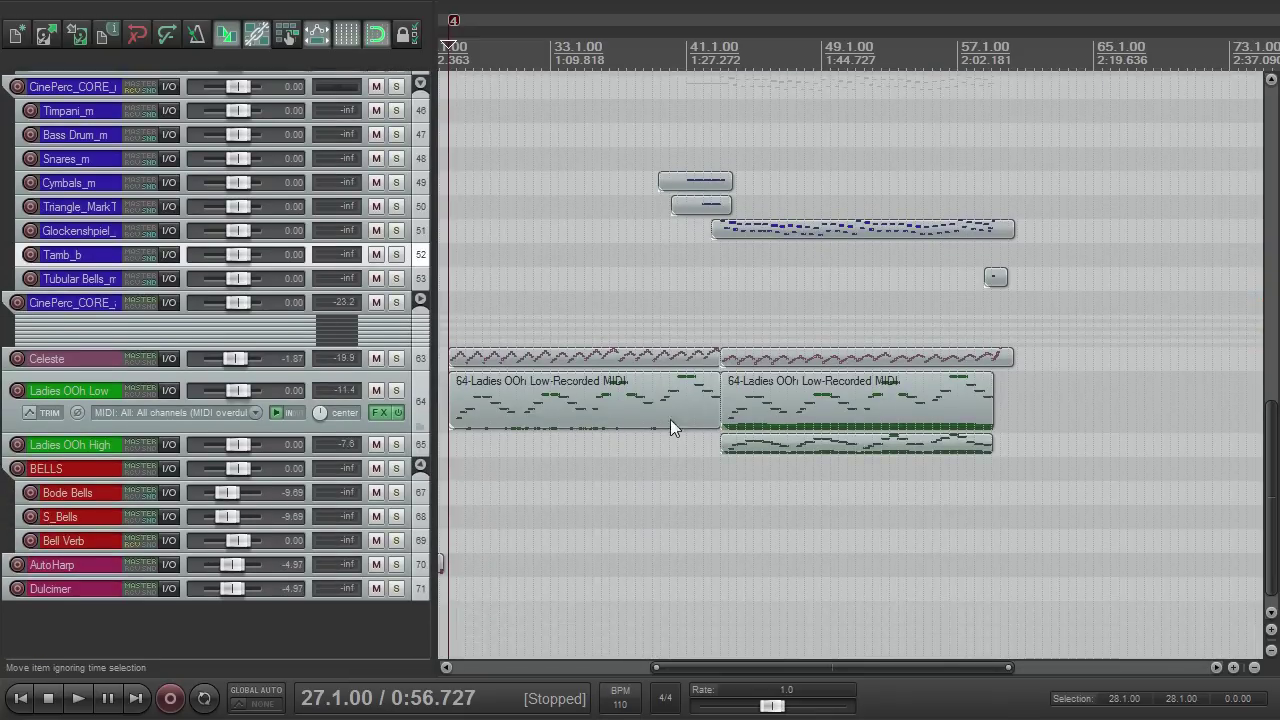
scroll(1272, 421, up, 4)
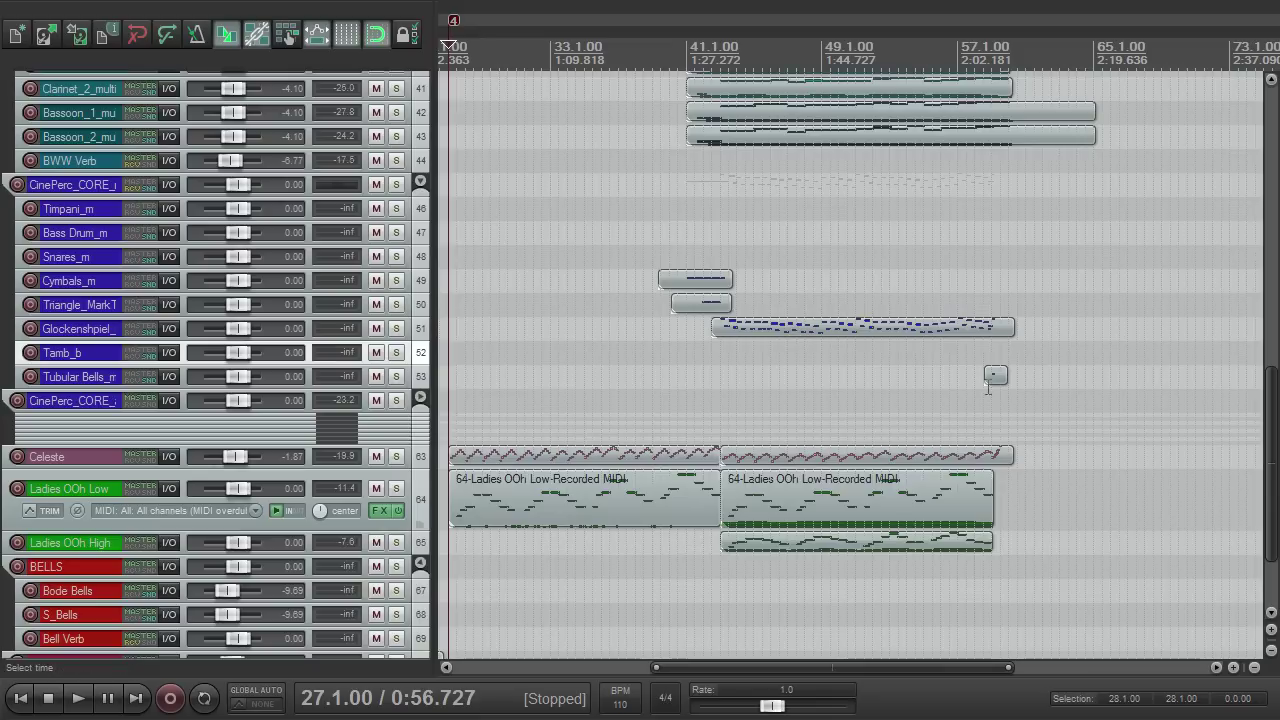
mouse_move(307, 360)
mouse_down()
mouse_move(309, 392)
mouse_move(309, 362)
mouse_up()
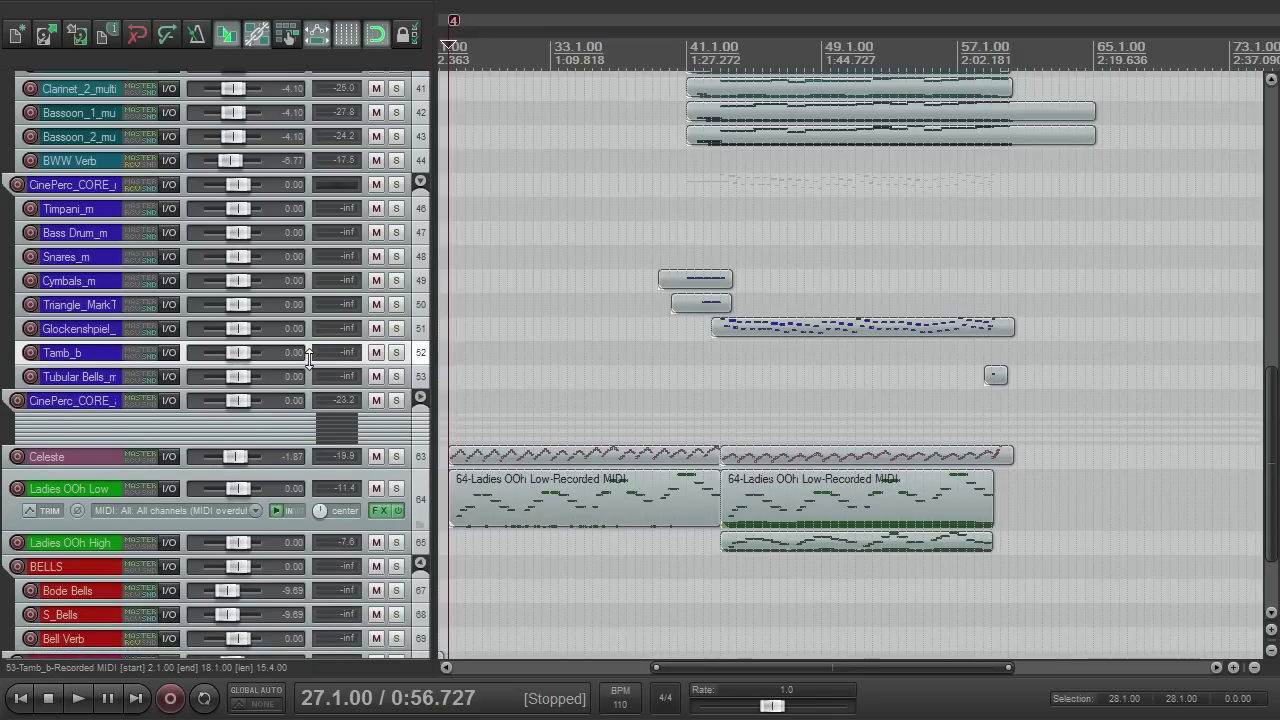
scroll(1276, 453, down, 2)
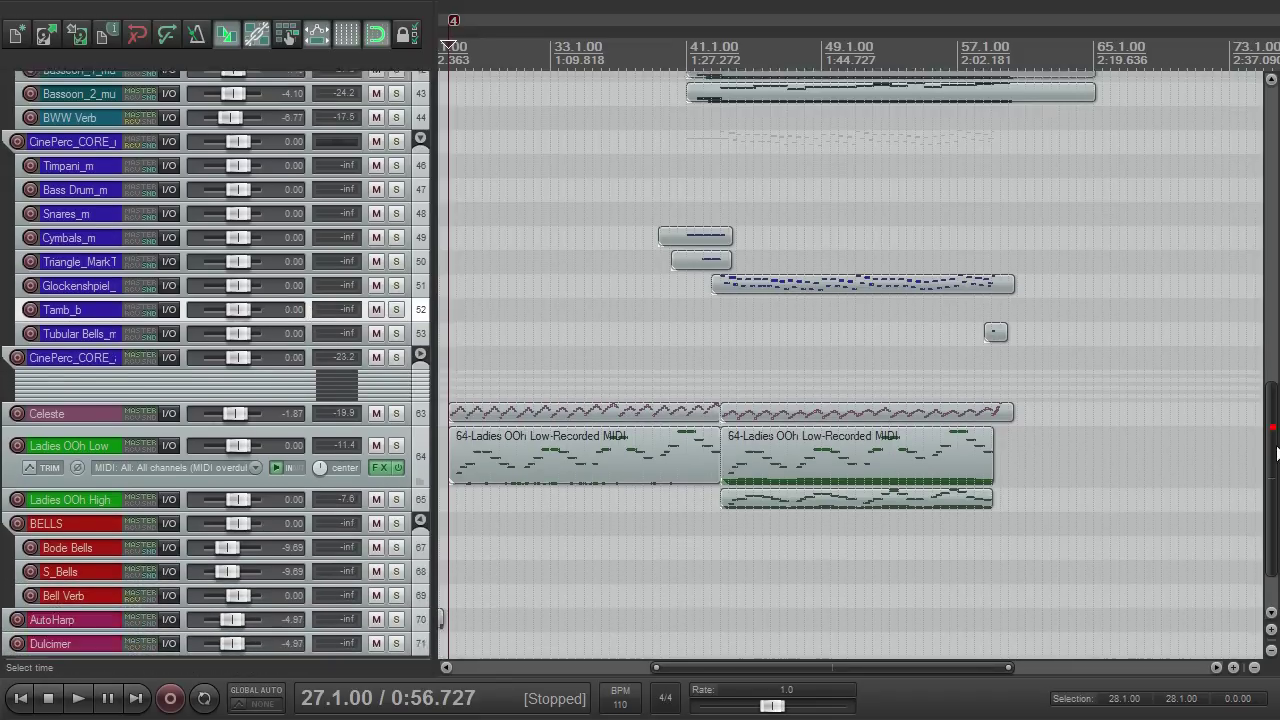
drag(1276, 453, 1276, 480)
Solo the Celeste track and enlarge its height to show its MIDI notes from measure 27.
drag(780, 666, 749, 657)
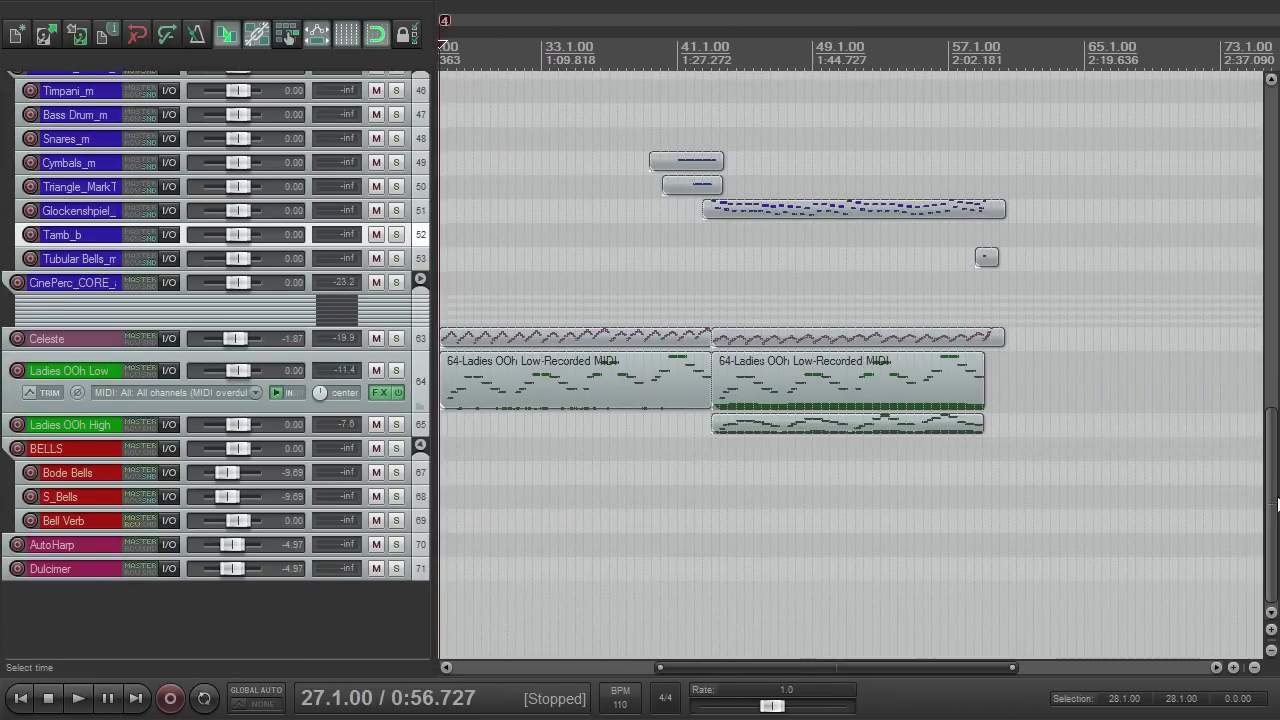
drag(1271, 505, 1243, 464)
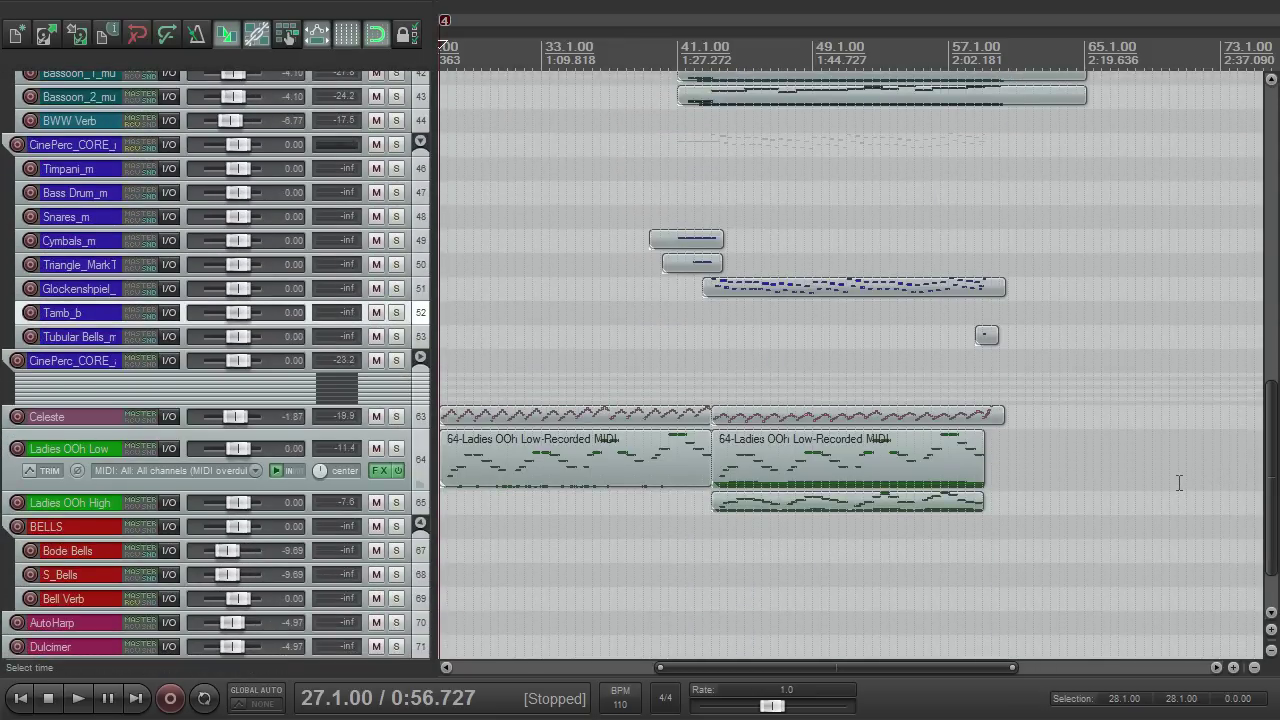
drag(757, 666, 729, 663)
scroll(772, 597, up, 3)
scroll(772, 590, down, 1)
scroll(791, 572, up, 2)
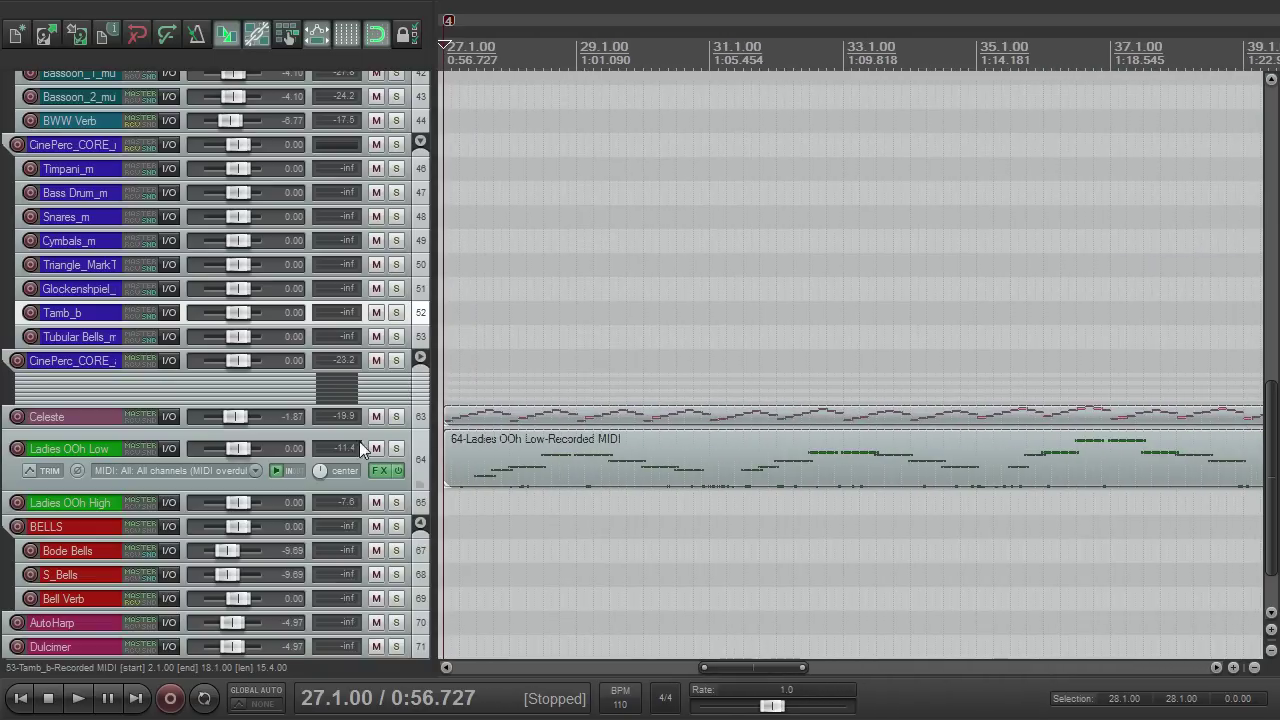
click(397, 416)
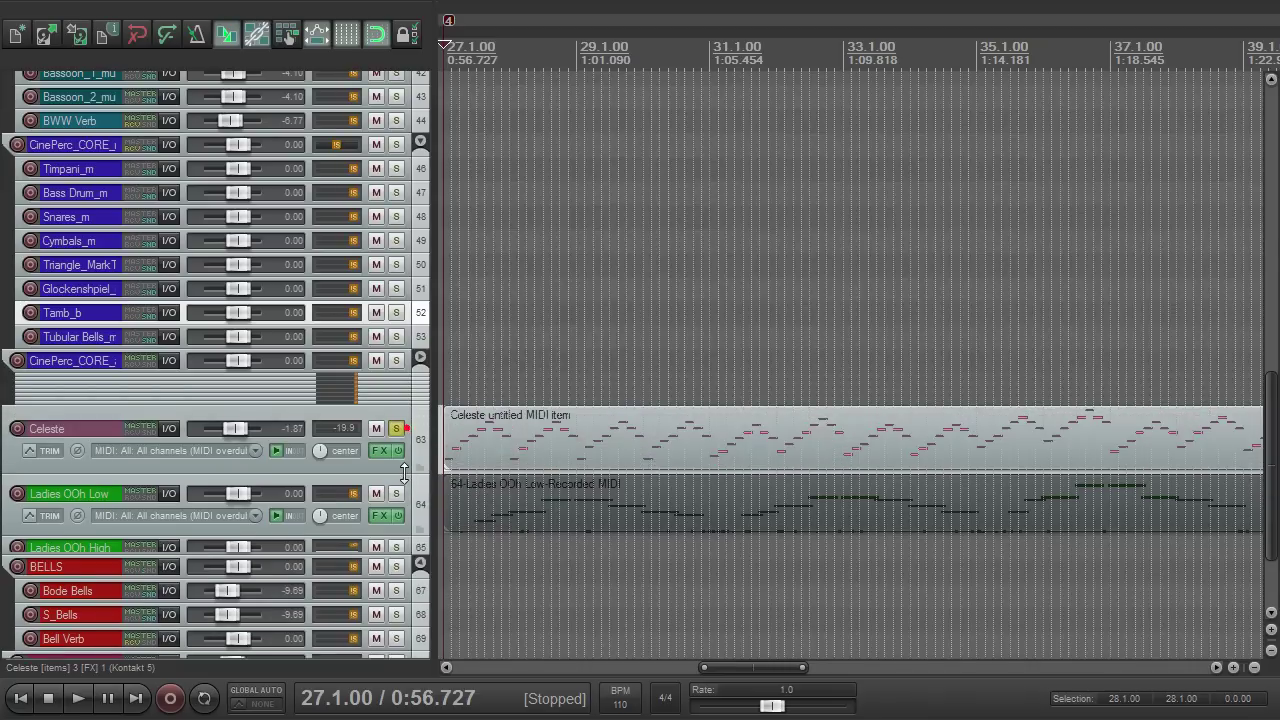
Inspect the Celesta instrument's Group Editor and Mapping Editor in the Celeste track's Kontakt 5, and close the plugin window.
click(384, 453)
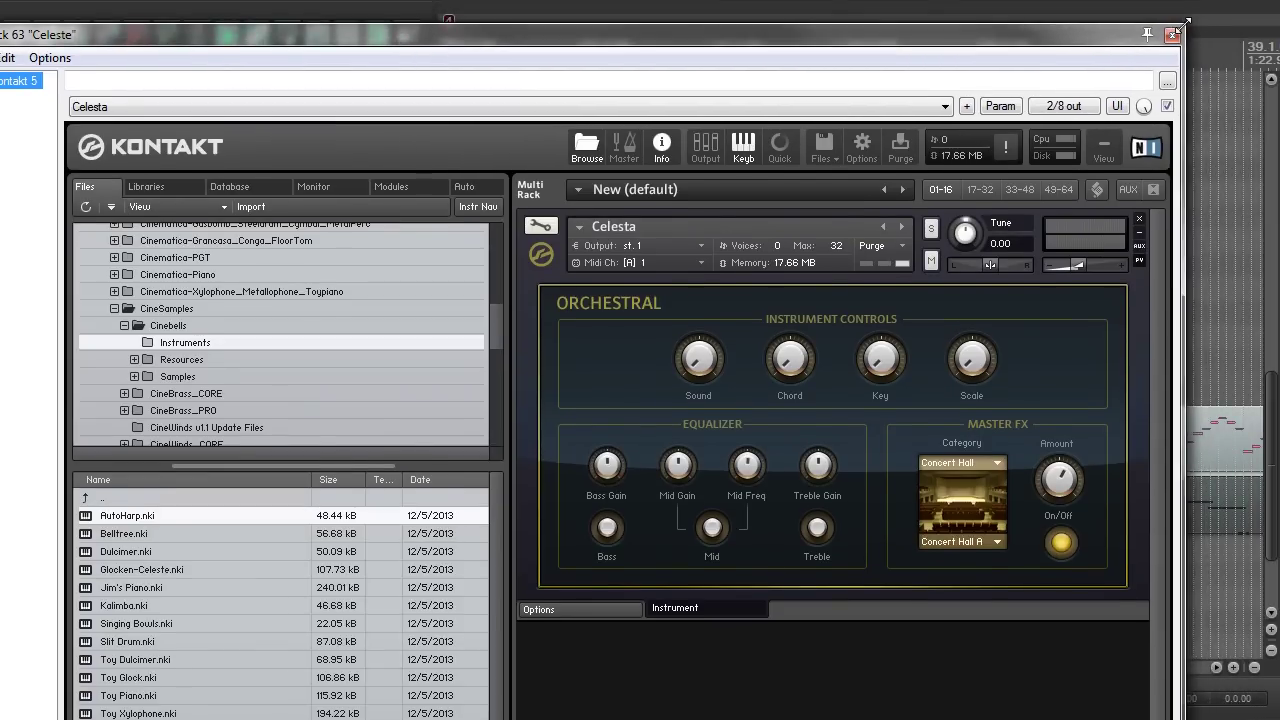
click(545, 226)
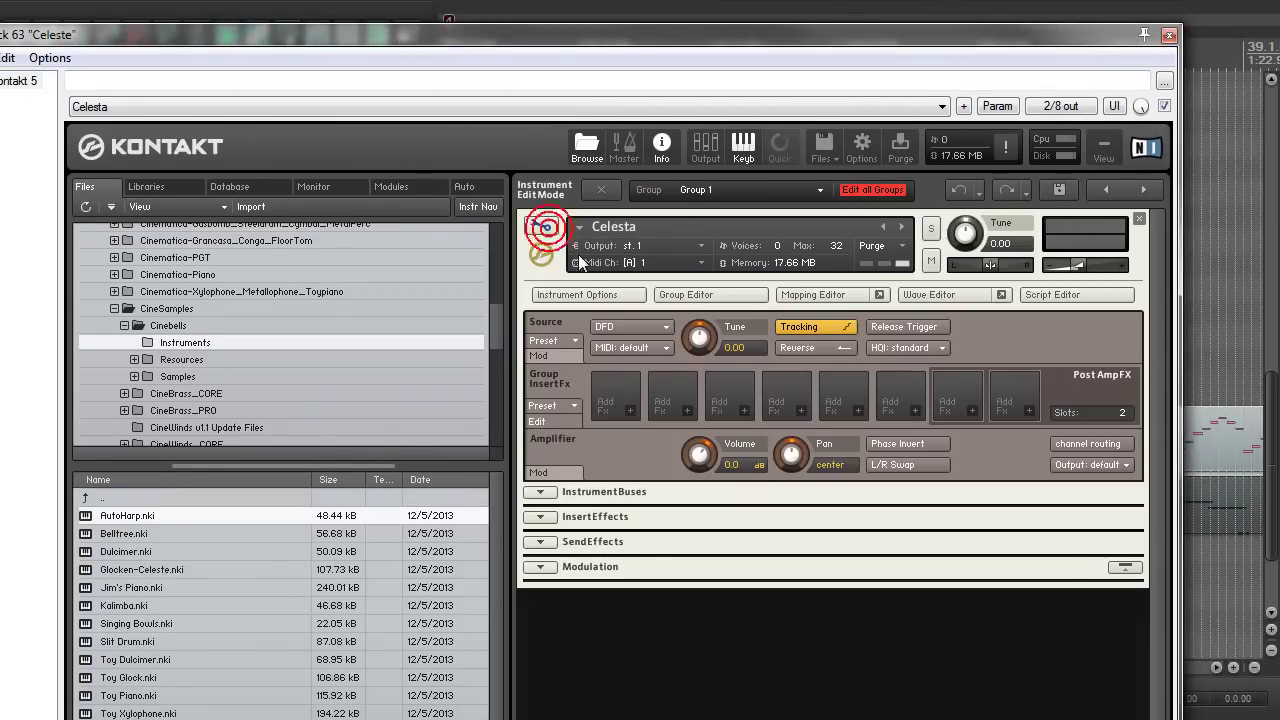
click(748, 296)
click(822, 295)
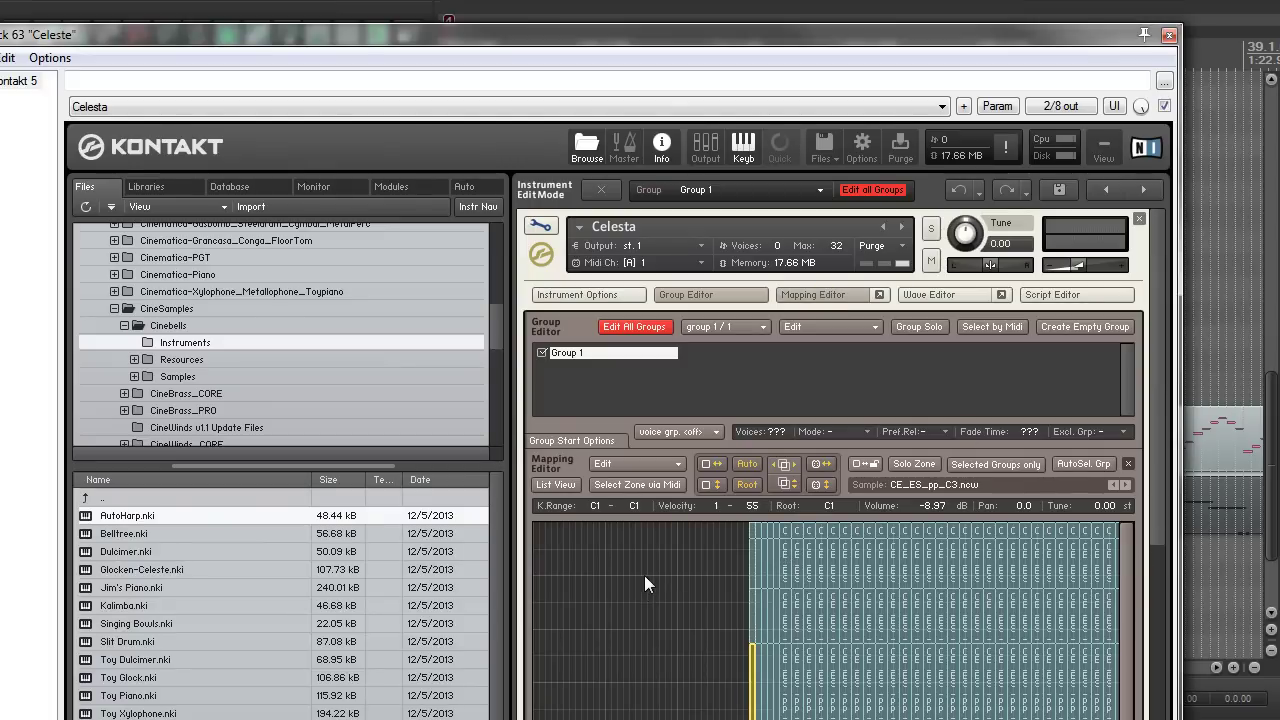
click(1169, 34)
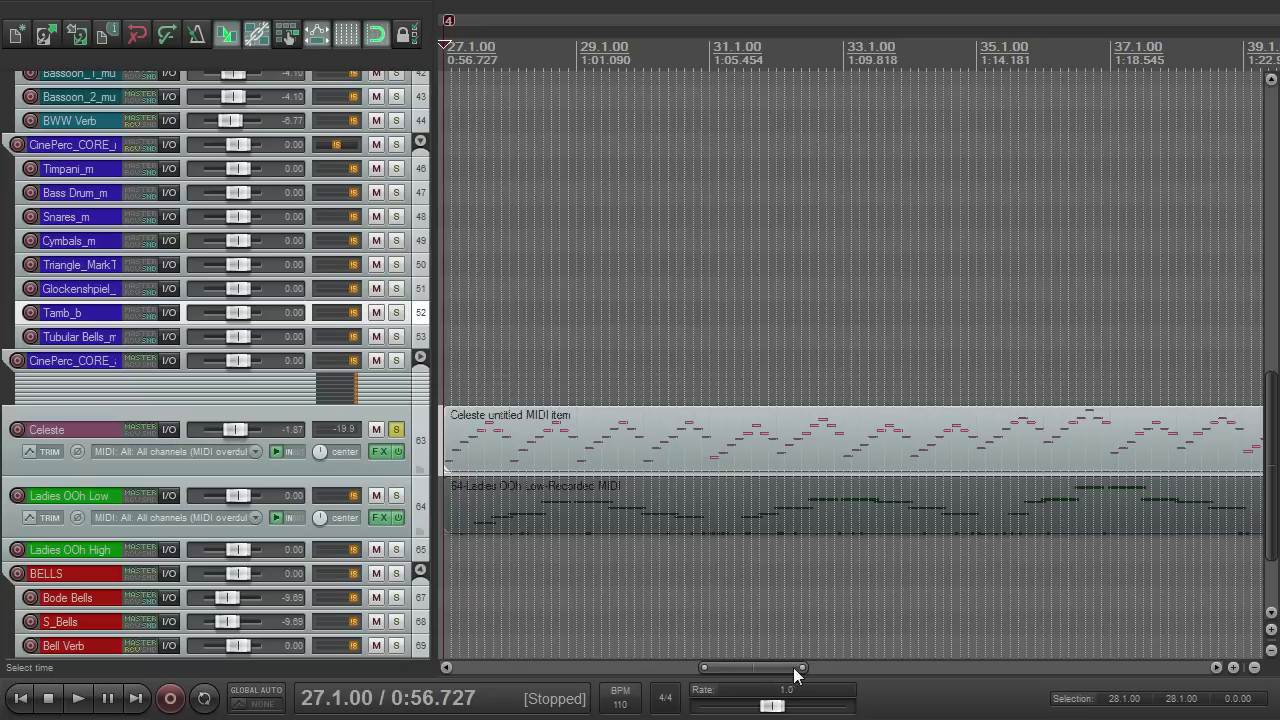
drag(805, 667, 891, 667)
scroll(763, 648, up, 2)
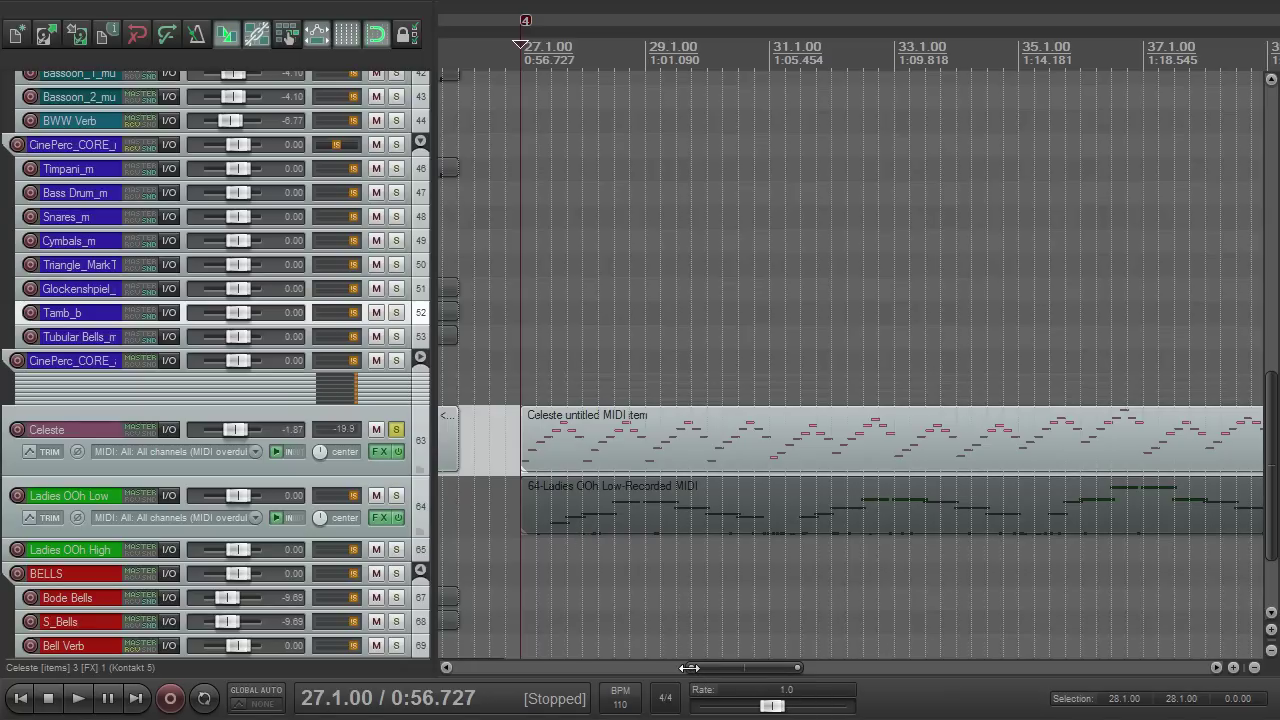
mouse_move(687, 667)
mouse_down()
mouse_move(668, 672)
mouse_move(693, 686)
mouse_up()
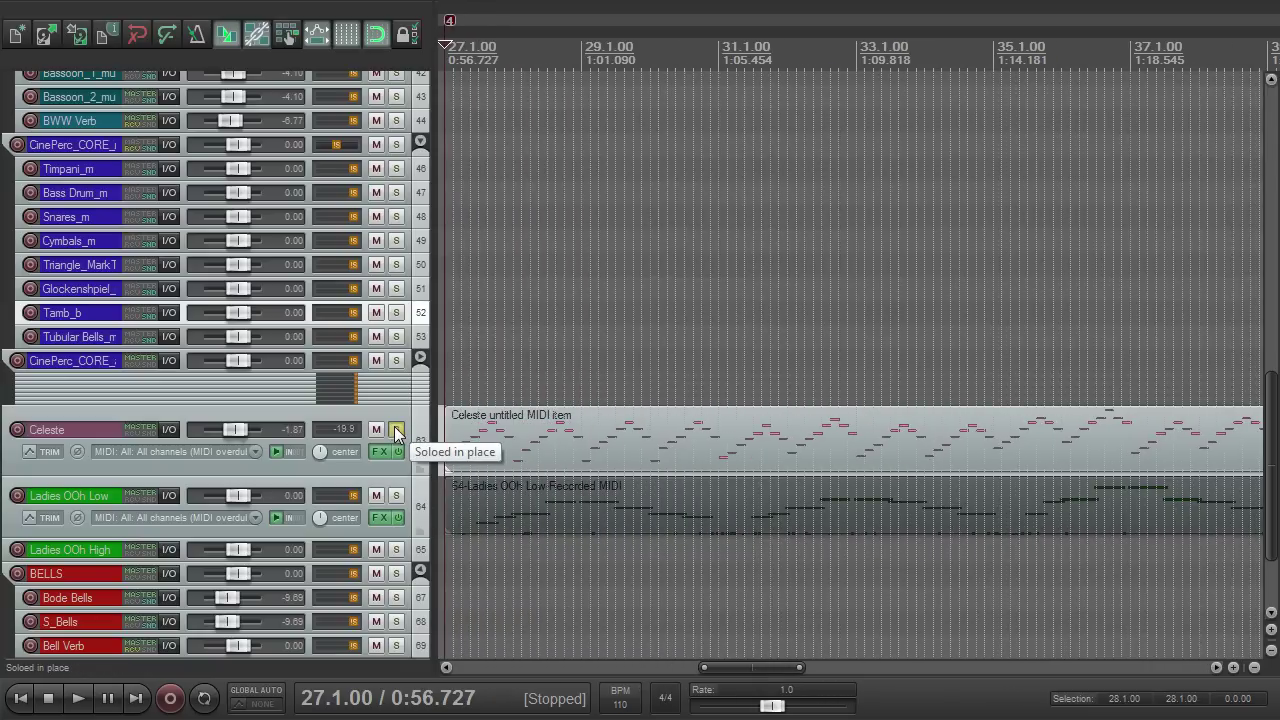
Unsolo the Celeste track and look over the percussion, Celeste and Ladies OOh parts around measure 27.
click(396, 430)
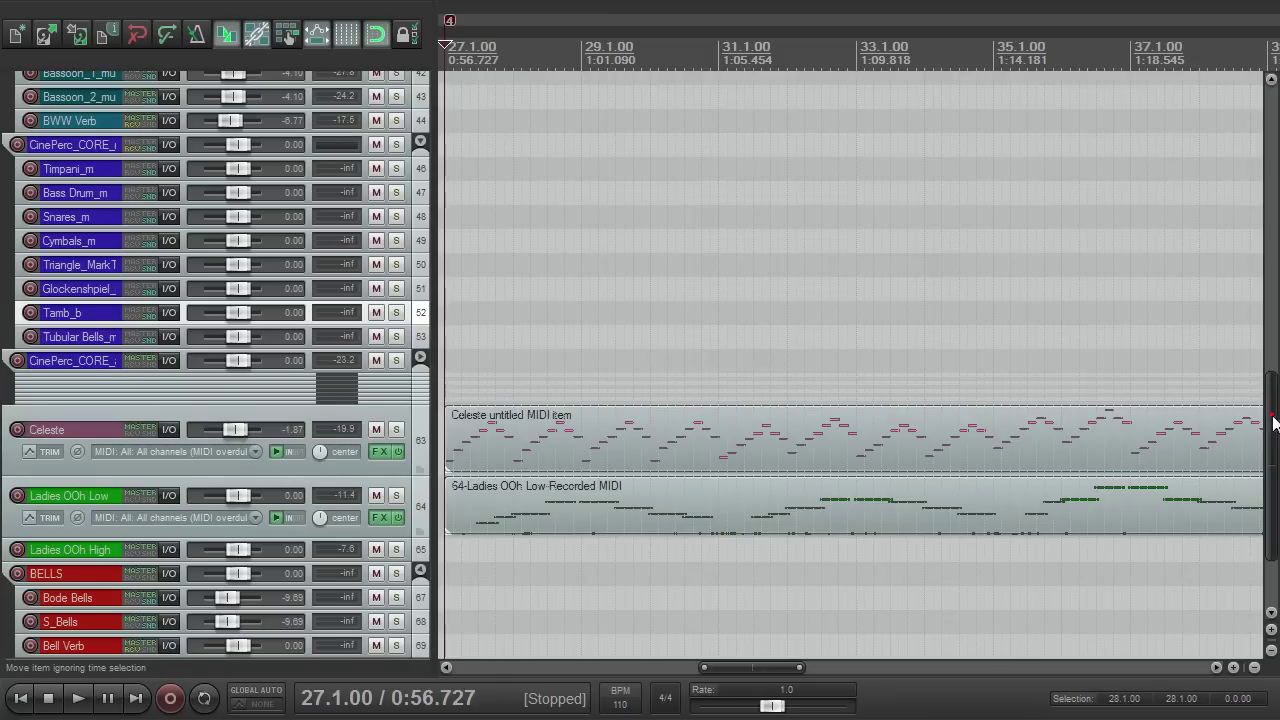
drag(1276, 465, 1215, 474)
drag(786, 666, 855, 662)
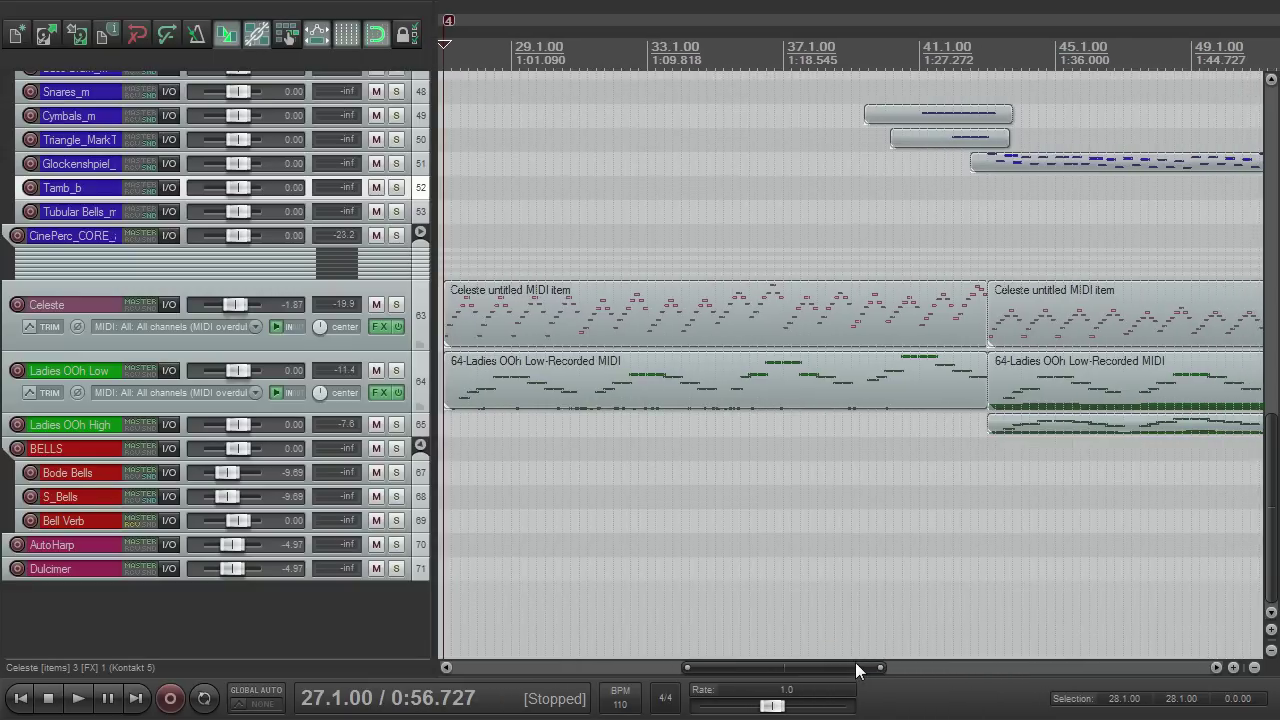
scroll(482, 94, up, 3)
scroll(635, 70, down, 2)
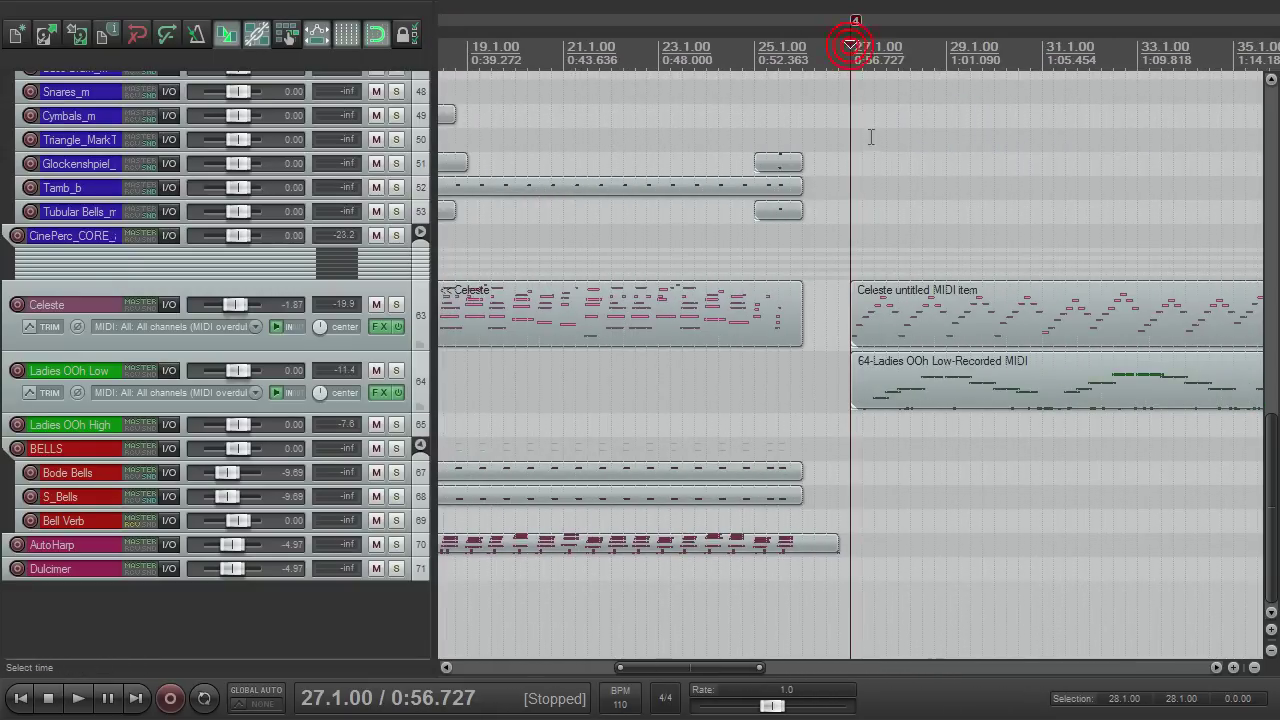
scroll(850, 47, up, 2)
drag(694, 677, 742, 678)
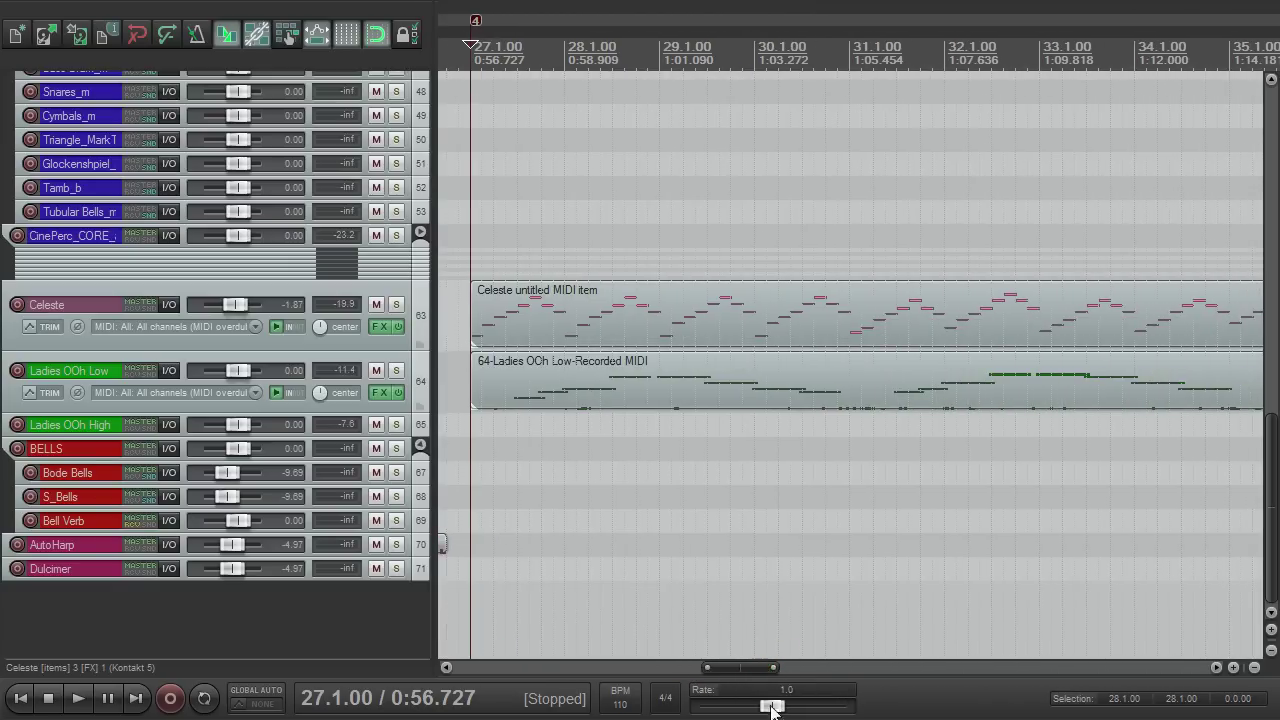
scroll(764, 696, right, 2)
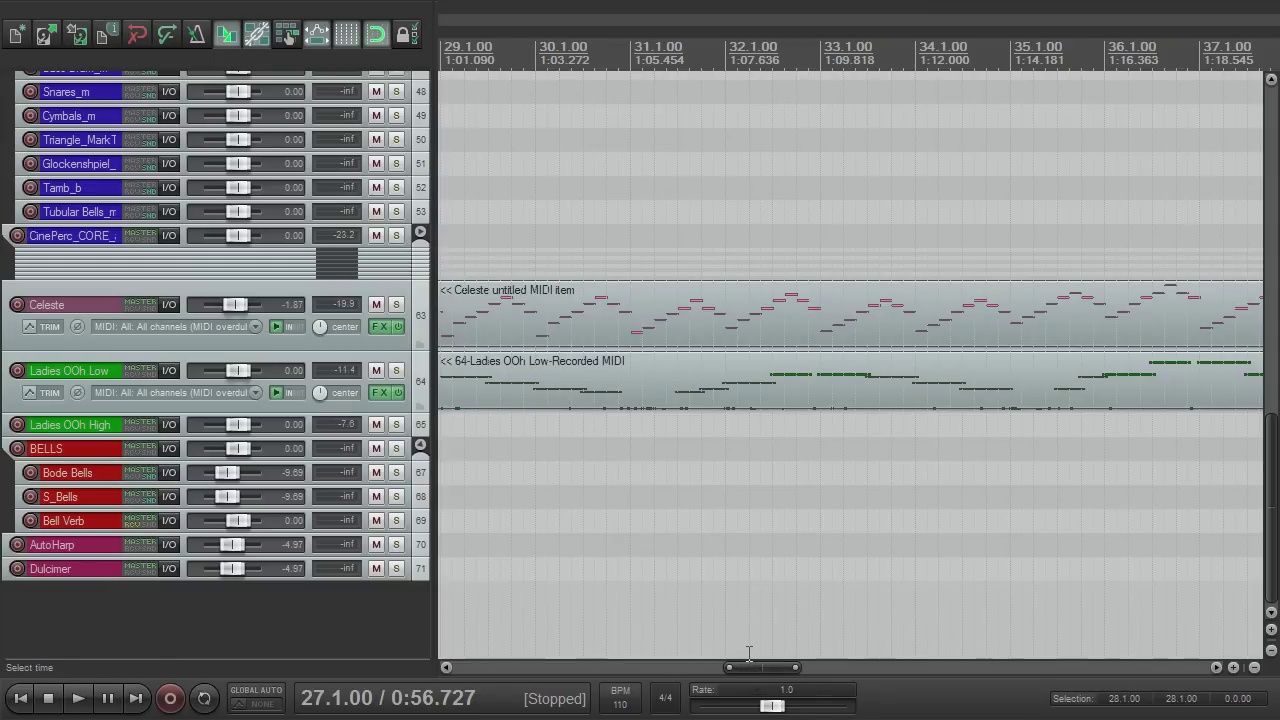
Compare the track items before and after the marker at measure 27, out to about measure 60.
drag(804, 668, 1146, 651)
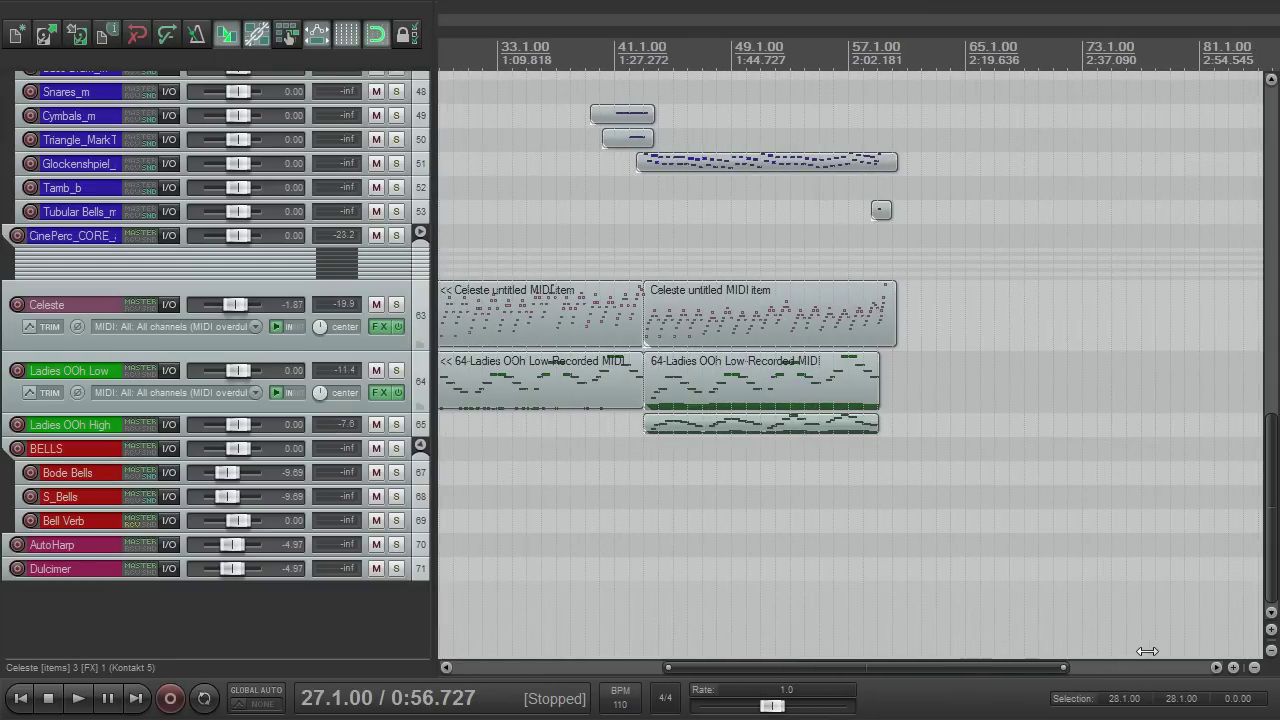
mouse_move(1270, 455)
mouse_down()
mouse_move(1224, 287)
mouse_move(1249, 457)
mouse_up()
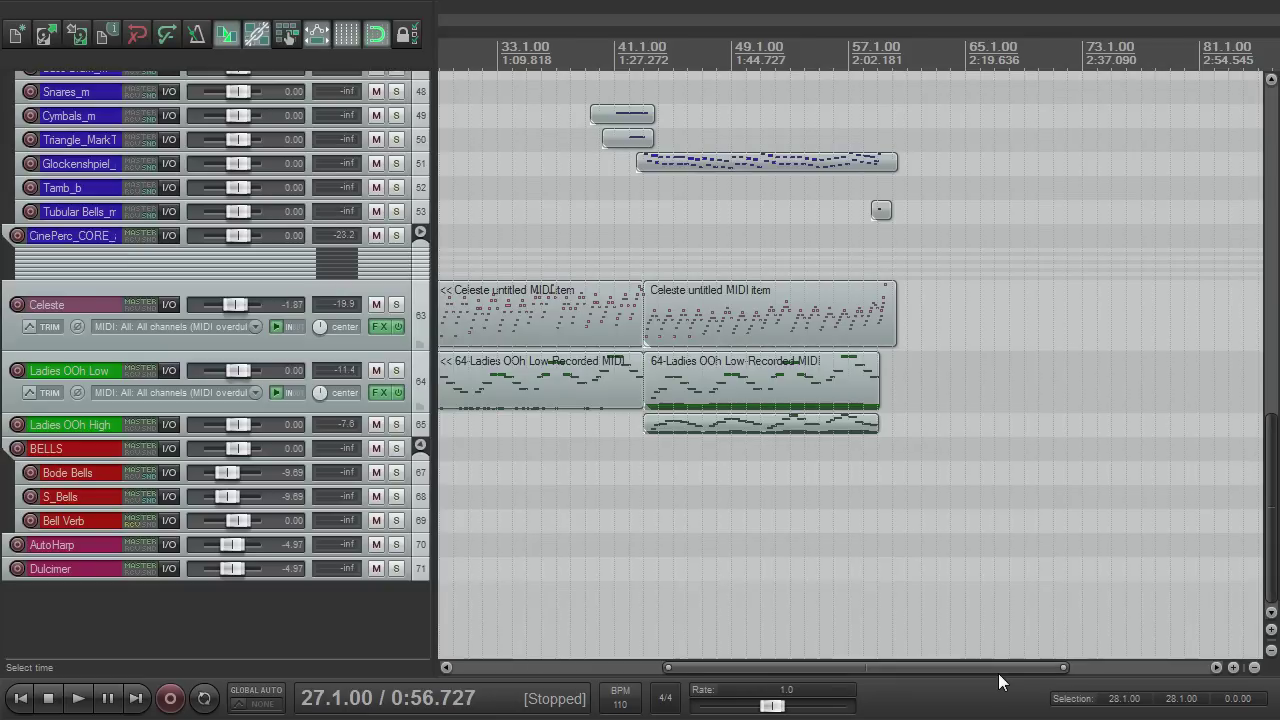
drag(995, 669, 965, 674)
scroll(786, 440, up, 3)
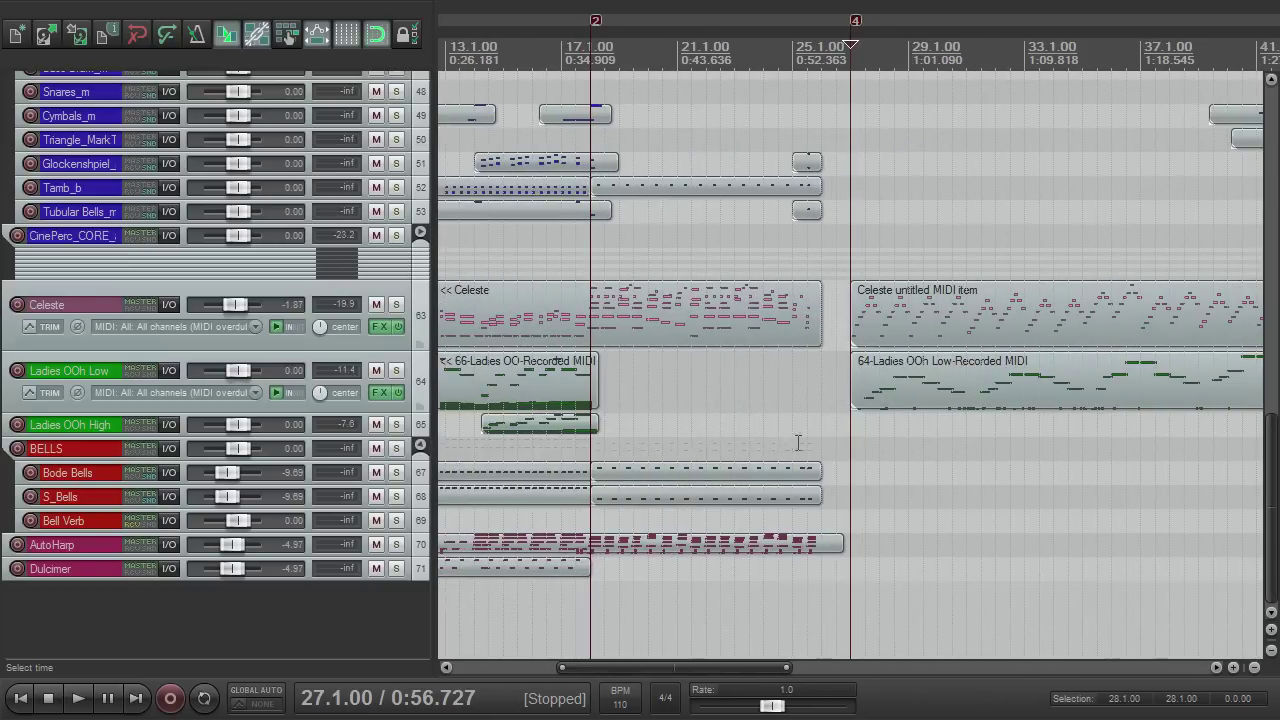
drag(706, 667, 823, 673)
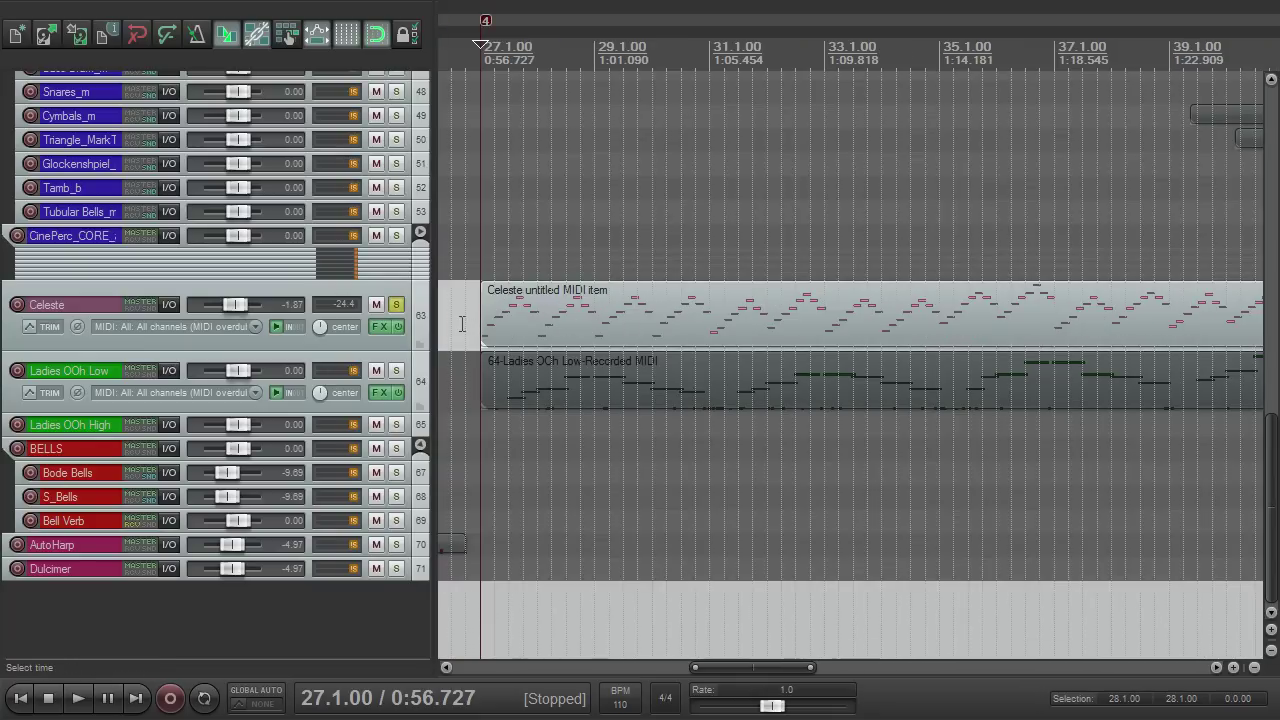
Play the soloed Celeste from measure 27, enlarge its track height and open its MIDI item for editing.
key(space)
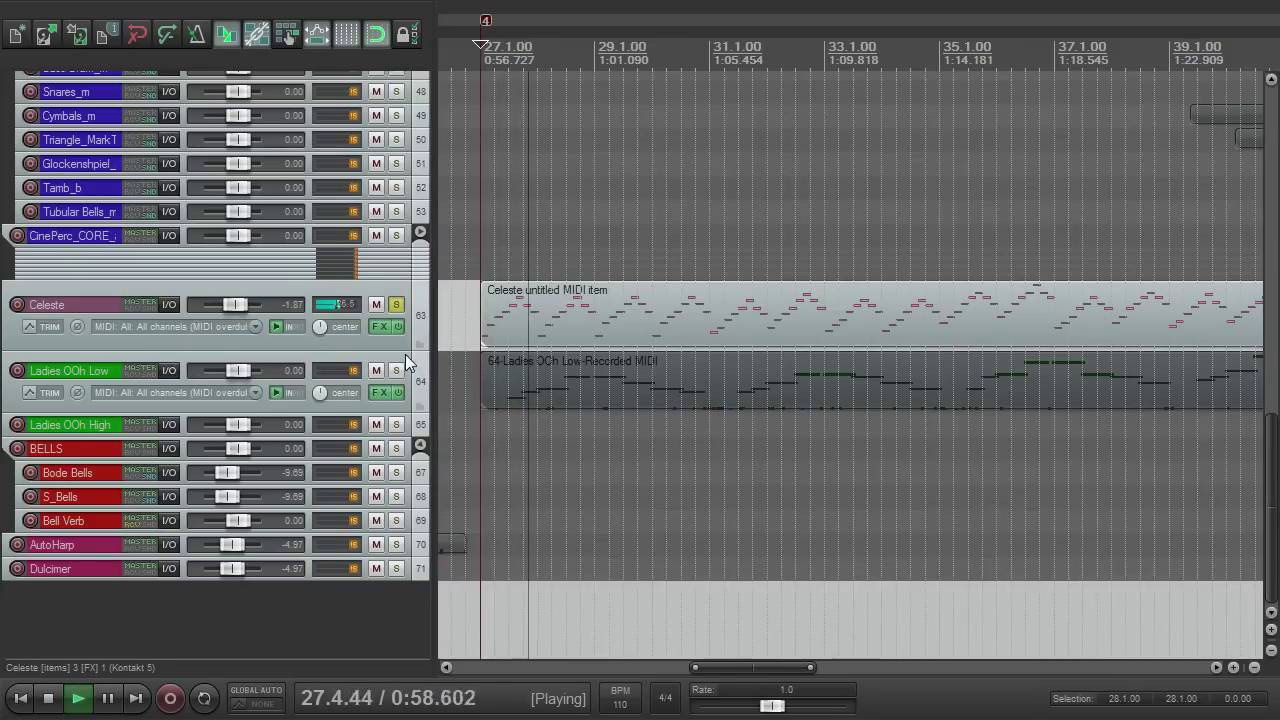
drag(403, 350, 400, 518)
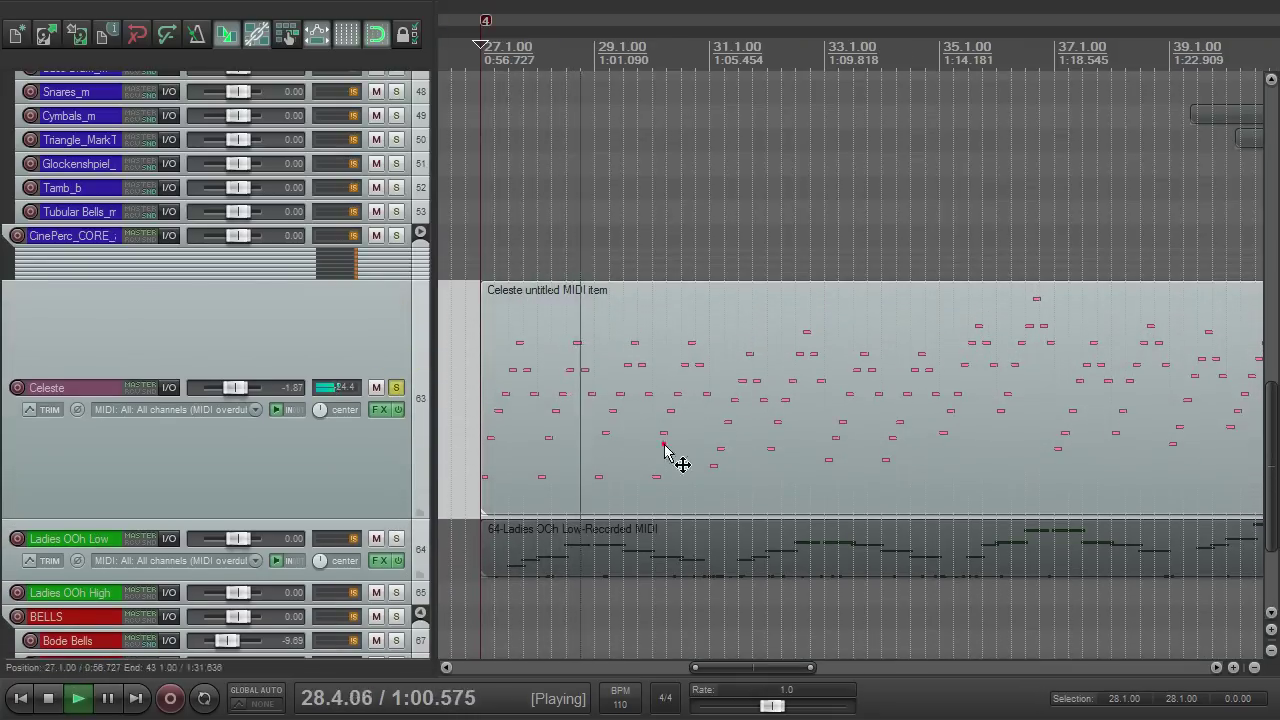
double_click(666, 450)
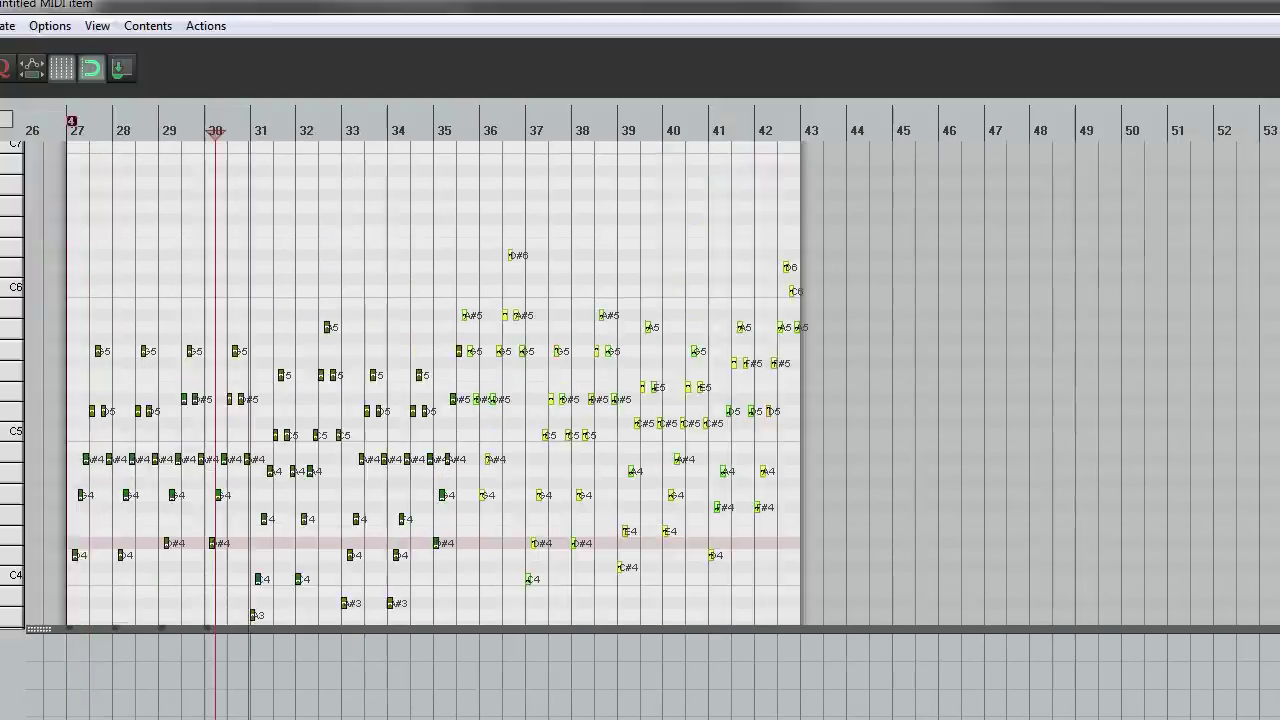
Arrange the MIDI editor so the full Celeste note range shows above an enlarged Velocity lane.
drag(600, 3, 530, 0)
drag(220, 422, 232, 666)
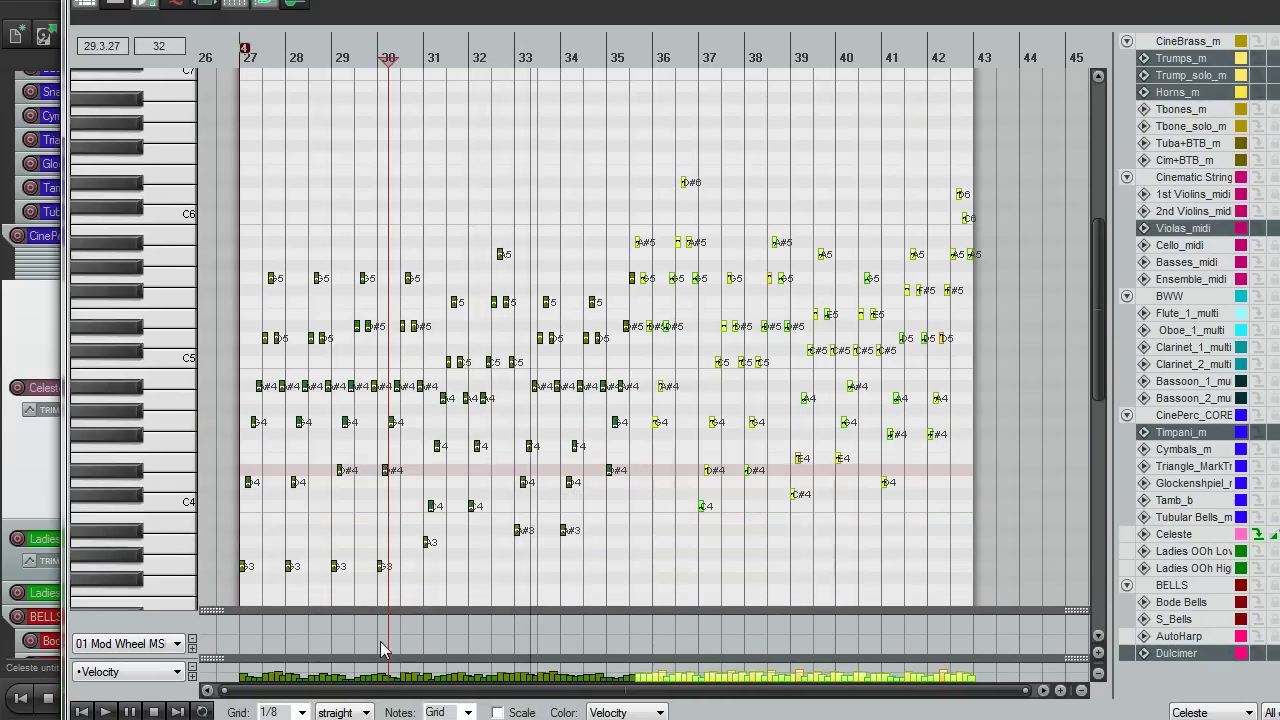
scroll(1091, 380, down, 3)
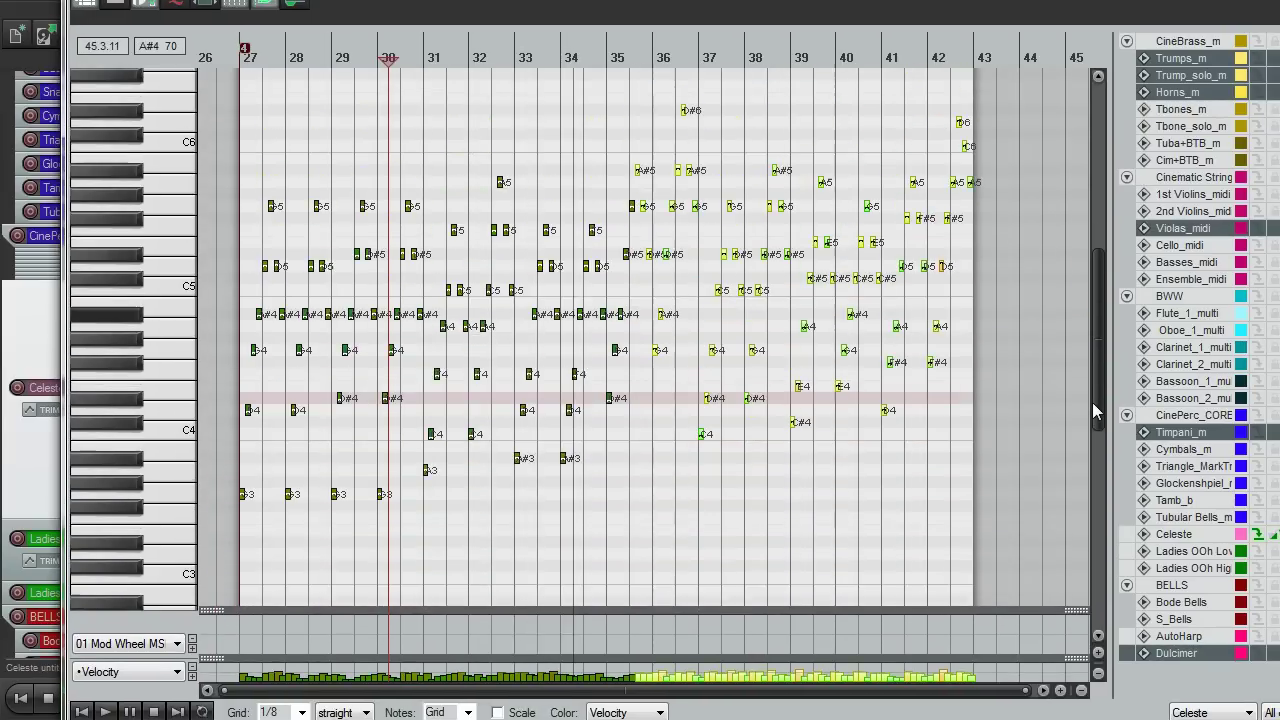
drag(224, 659, 220, 507)
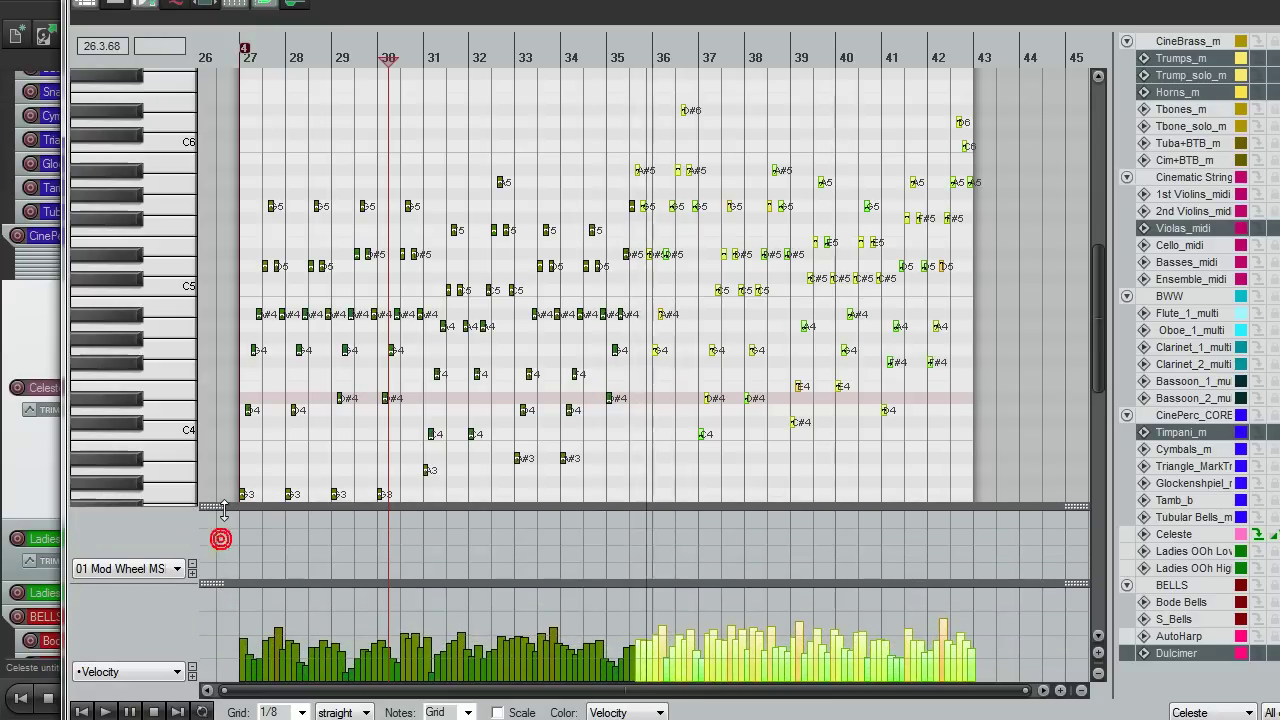
click(217, 592)
drag(217, 586, 222, 628)
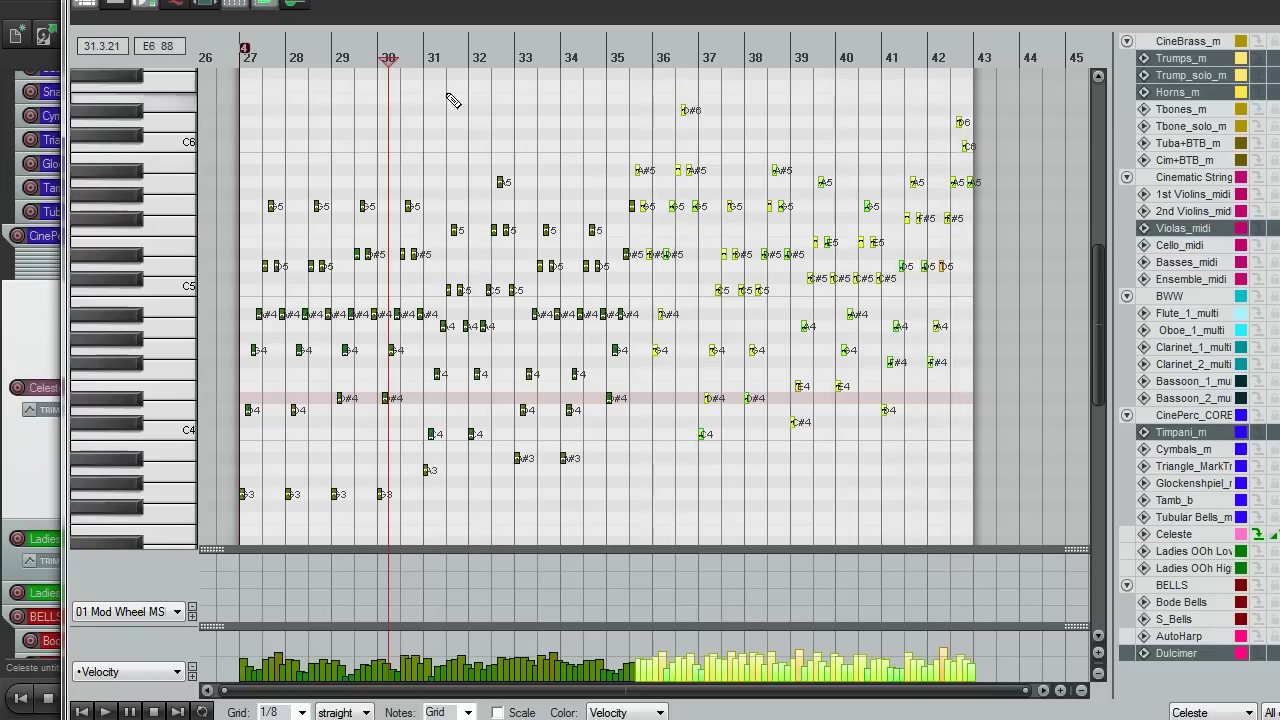
Play the Celeste arpeggios from measure 27 and examine their individual notes through measure 32.
key(space)
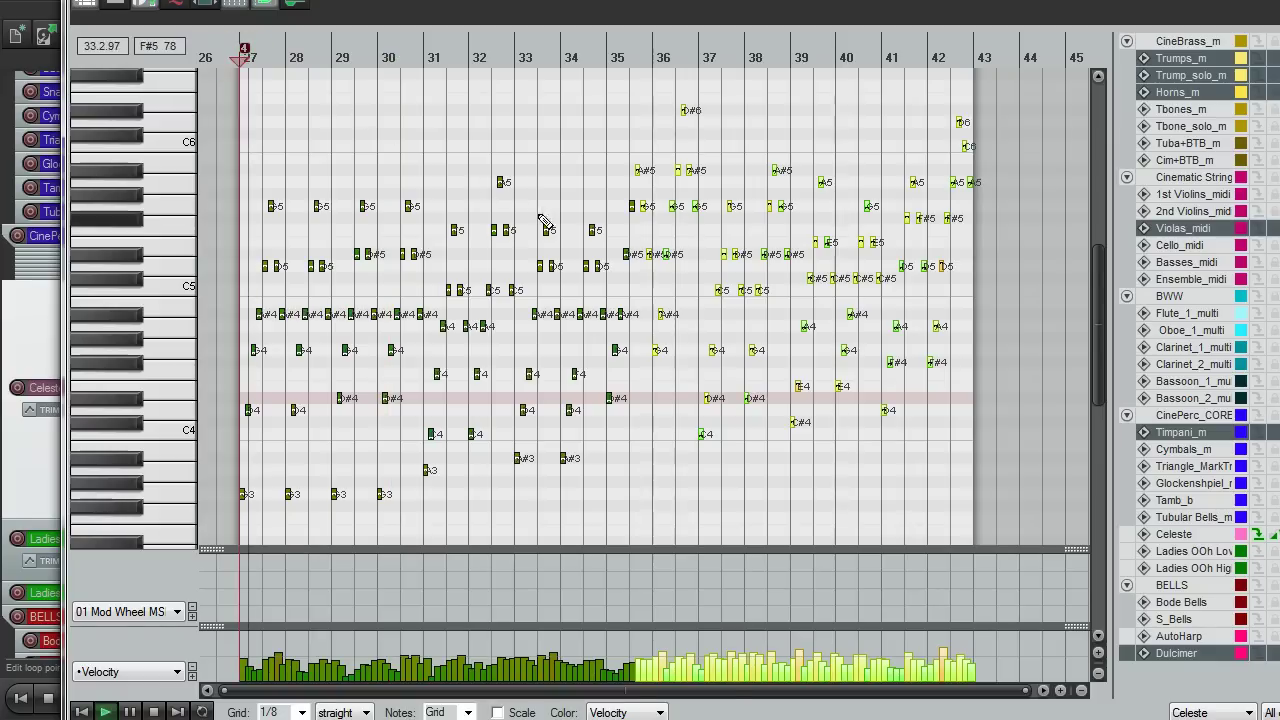
scroll(560, 240, up, 3)
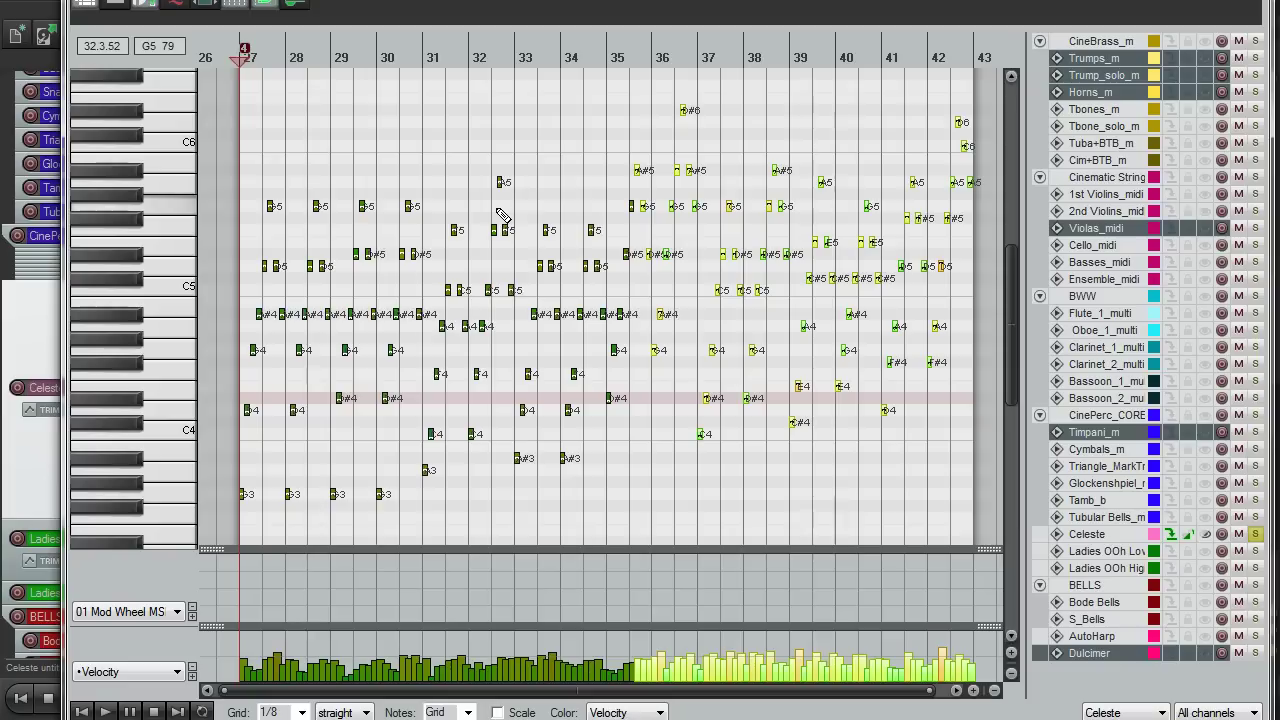
scroll(500, 213, up, 5)
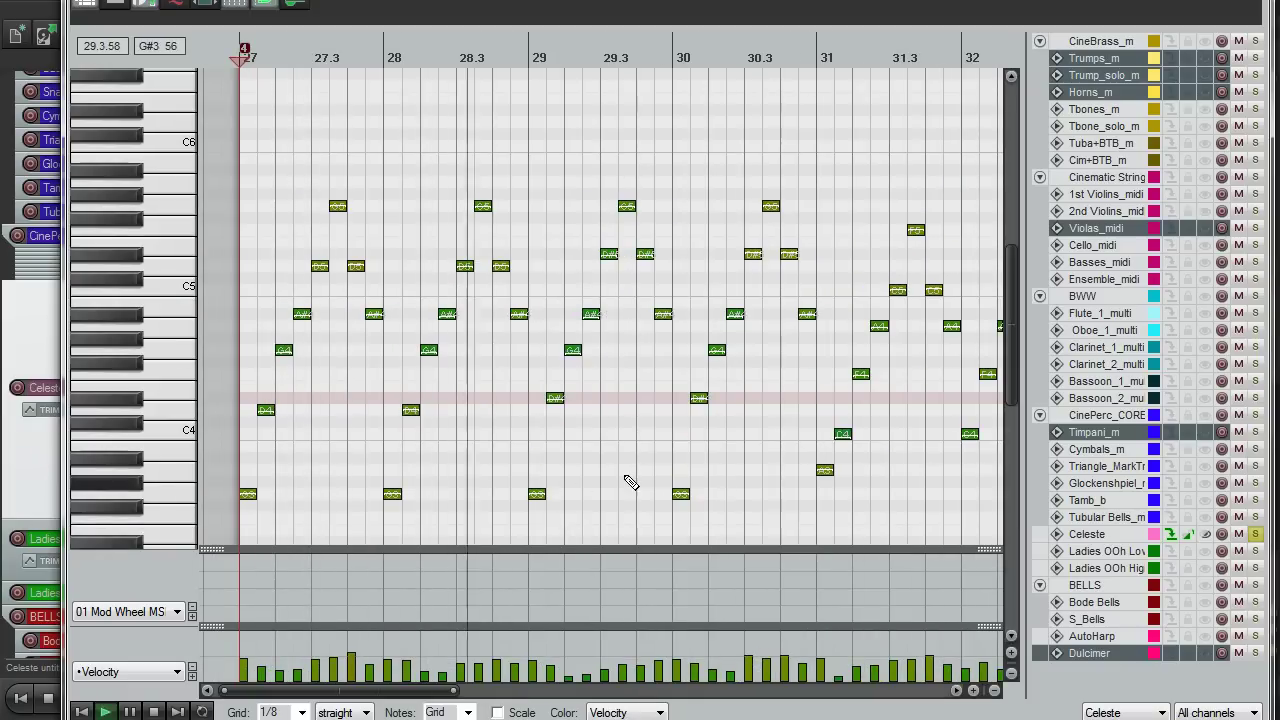
key(space)
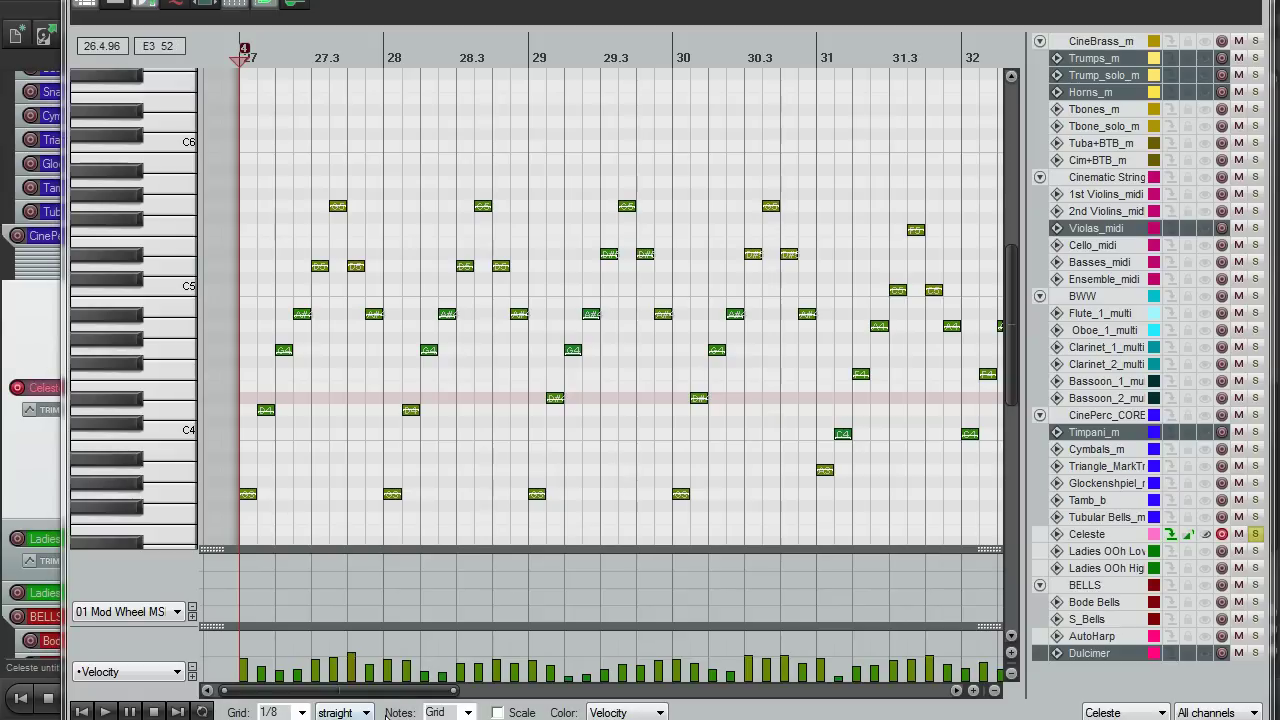
drag(412, 688, 425, 683)
click(483, 128)
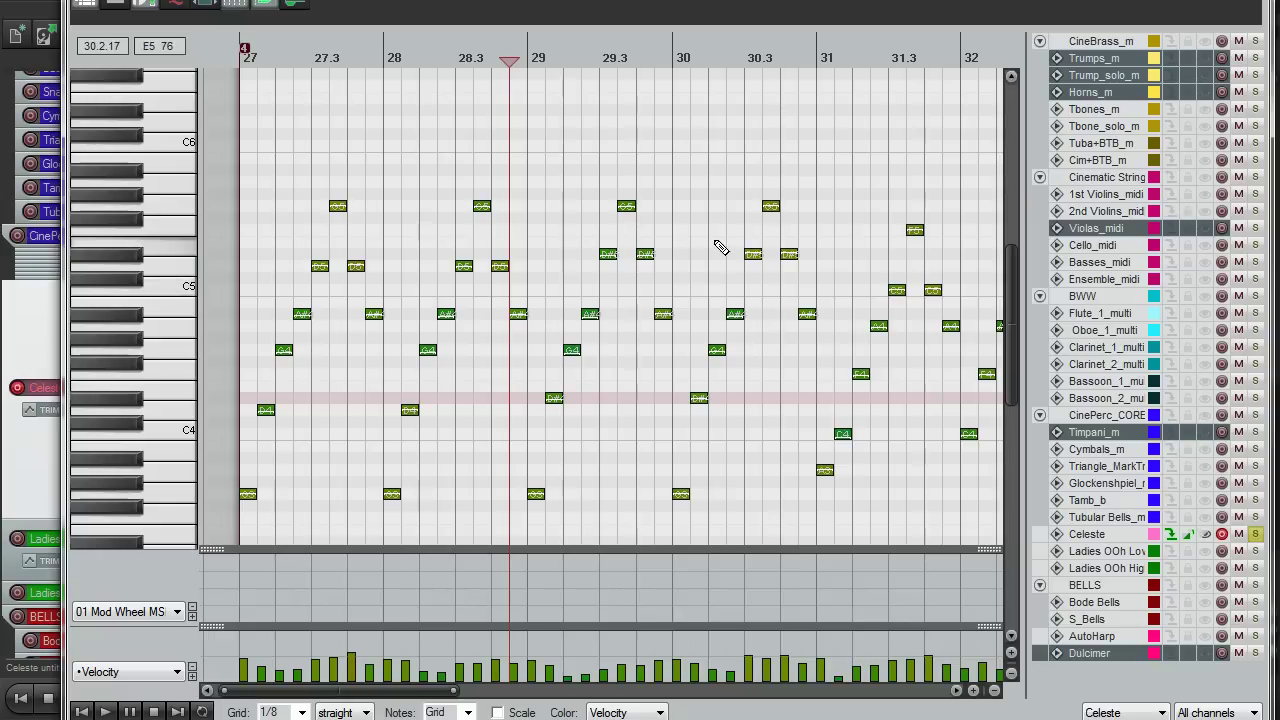
Play the Celeste part from about measure 30 and follow its notes and velocities through measure 36.
click(685, 45)
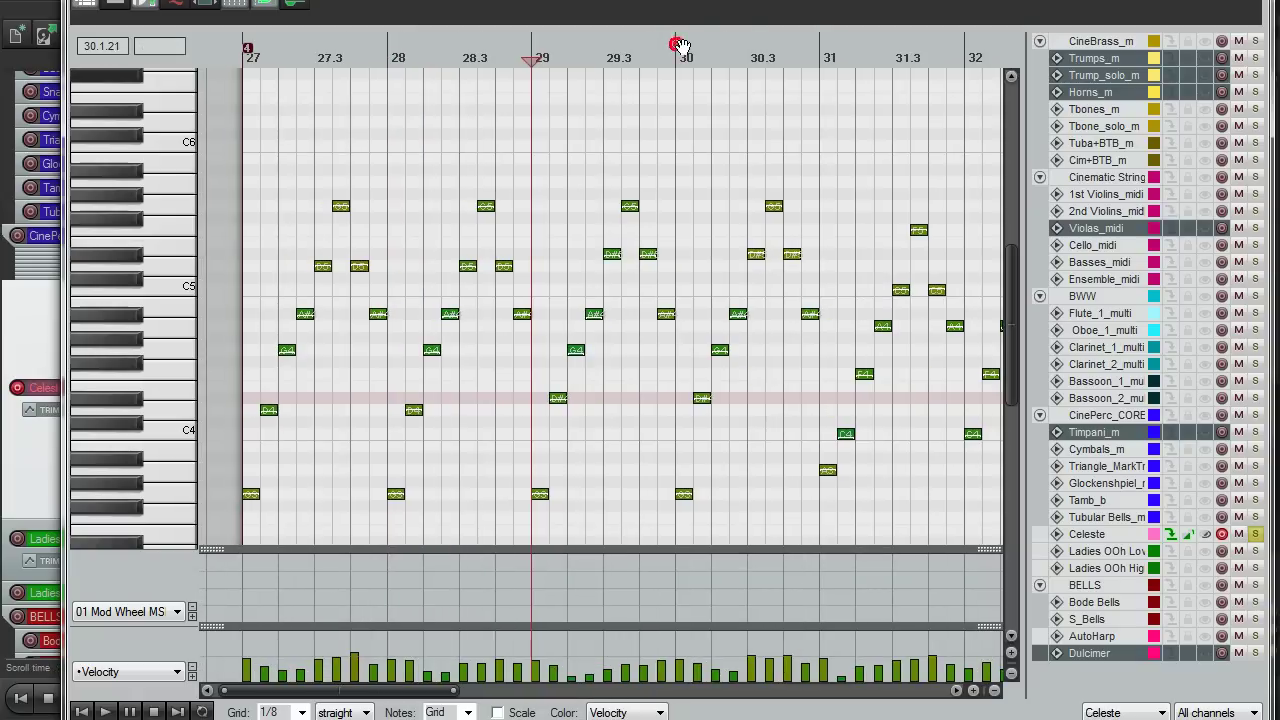
click(821, 51)
key(space)
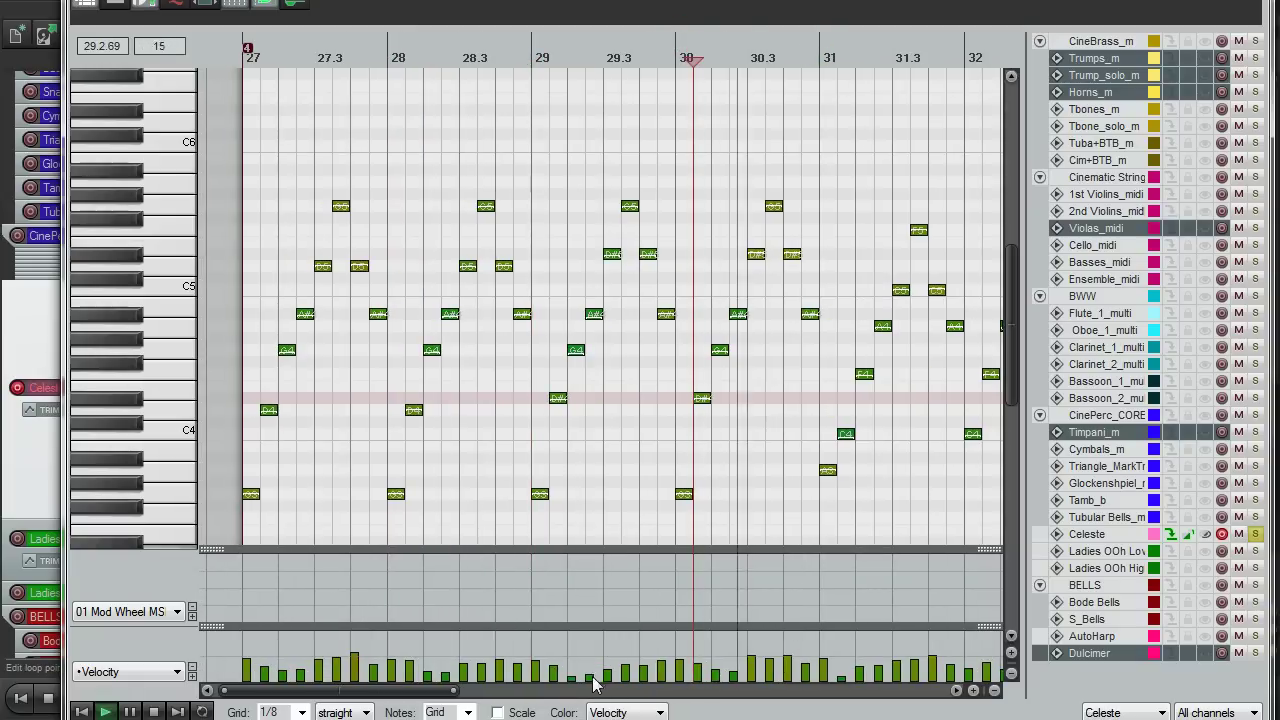
drag(404, 690, 575, 705)
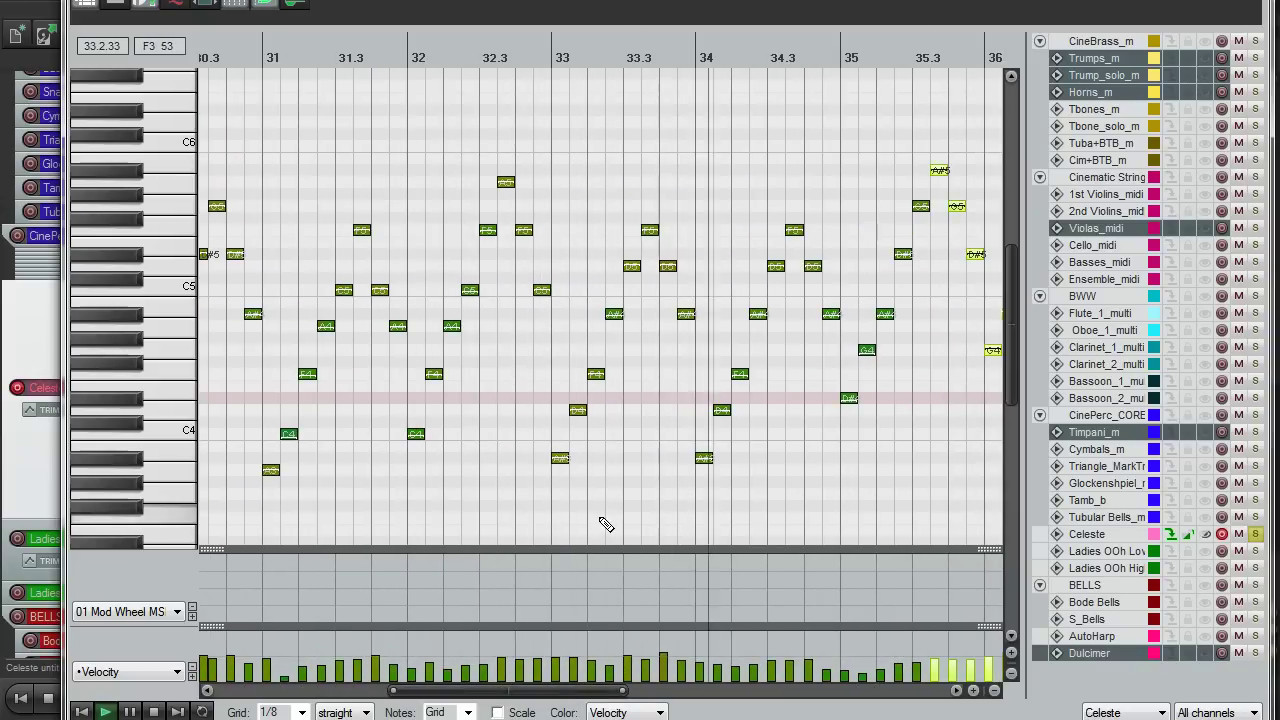
drag(560, 690, 678, 707)
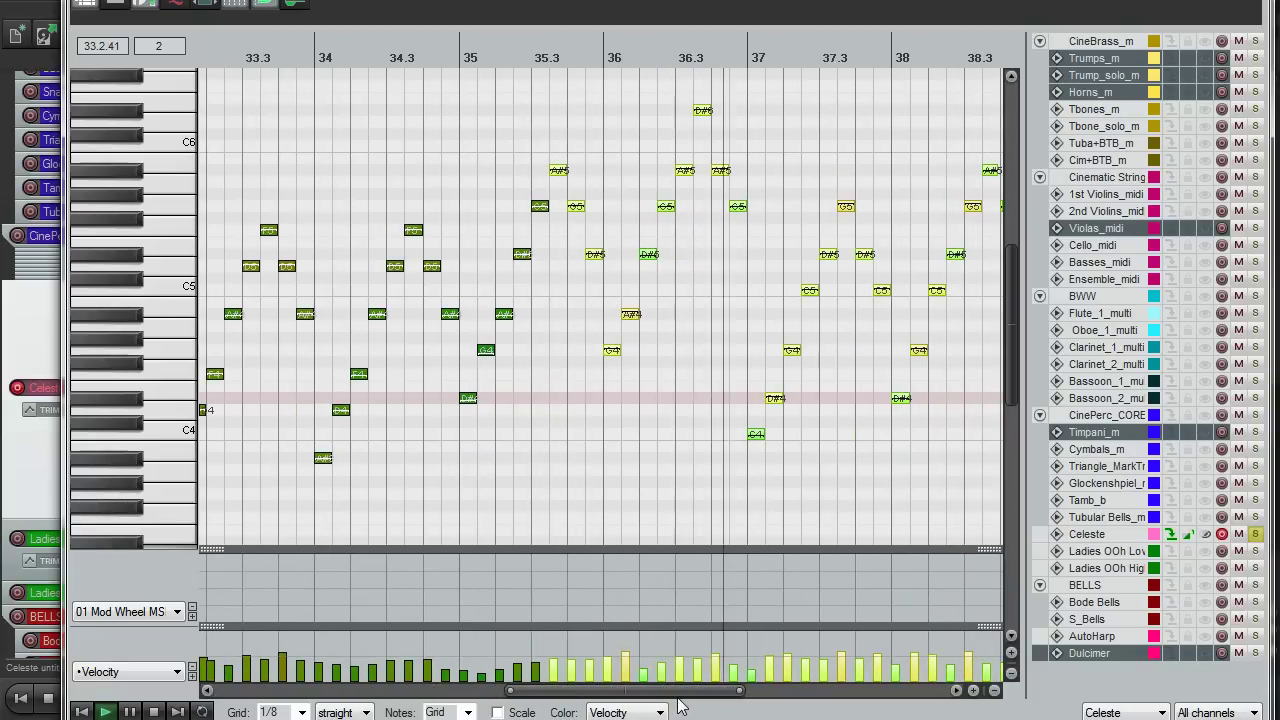
Play the Celeste pattern from measure 37, bring measures 35 to 41 into view and stop playback.
click(747, 57)
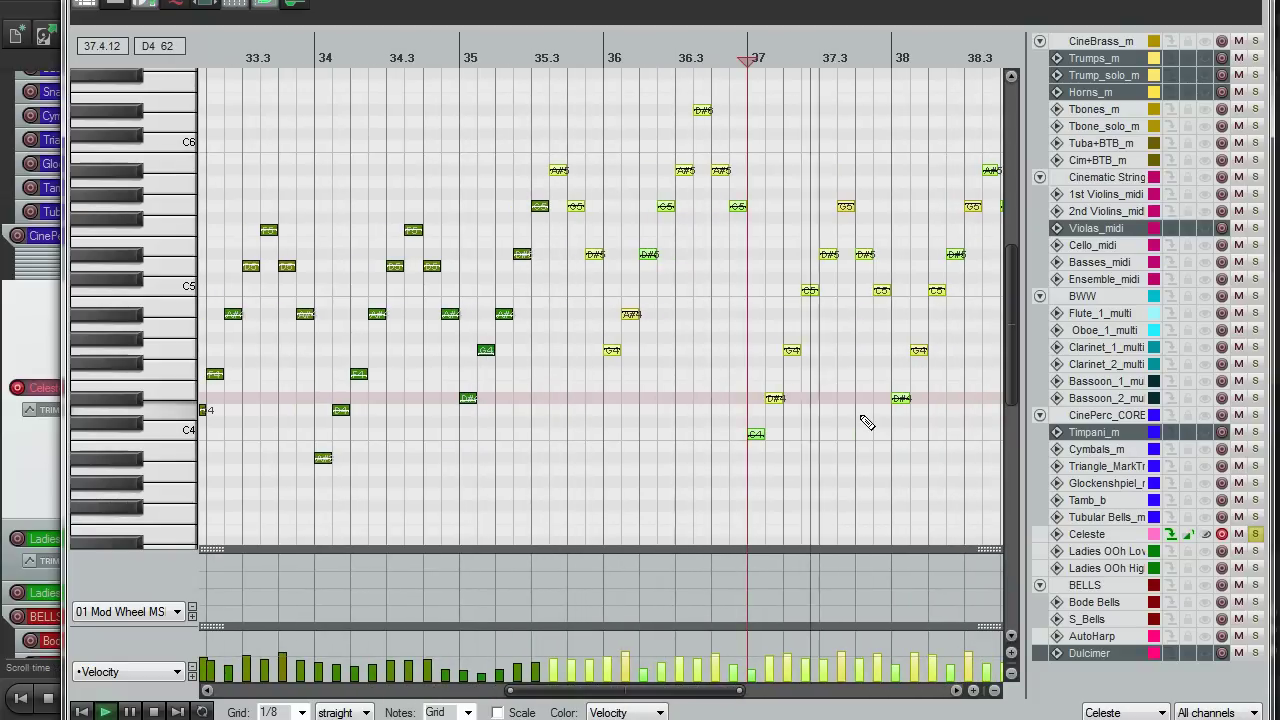
scroll(878, 428, down, 1)
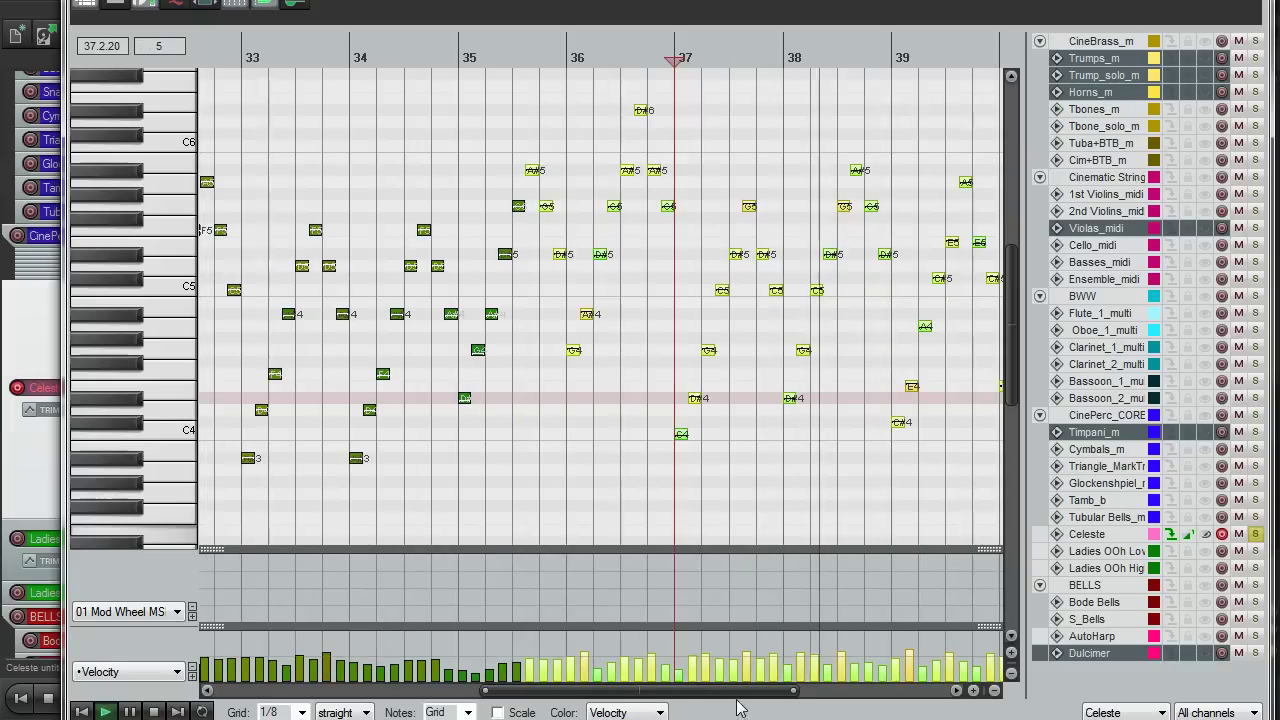
drag(737, 697, 826, 698)
key(space)
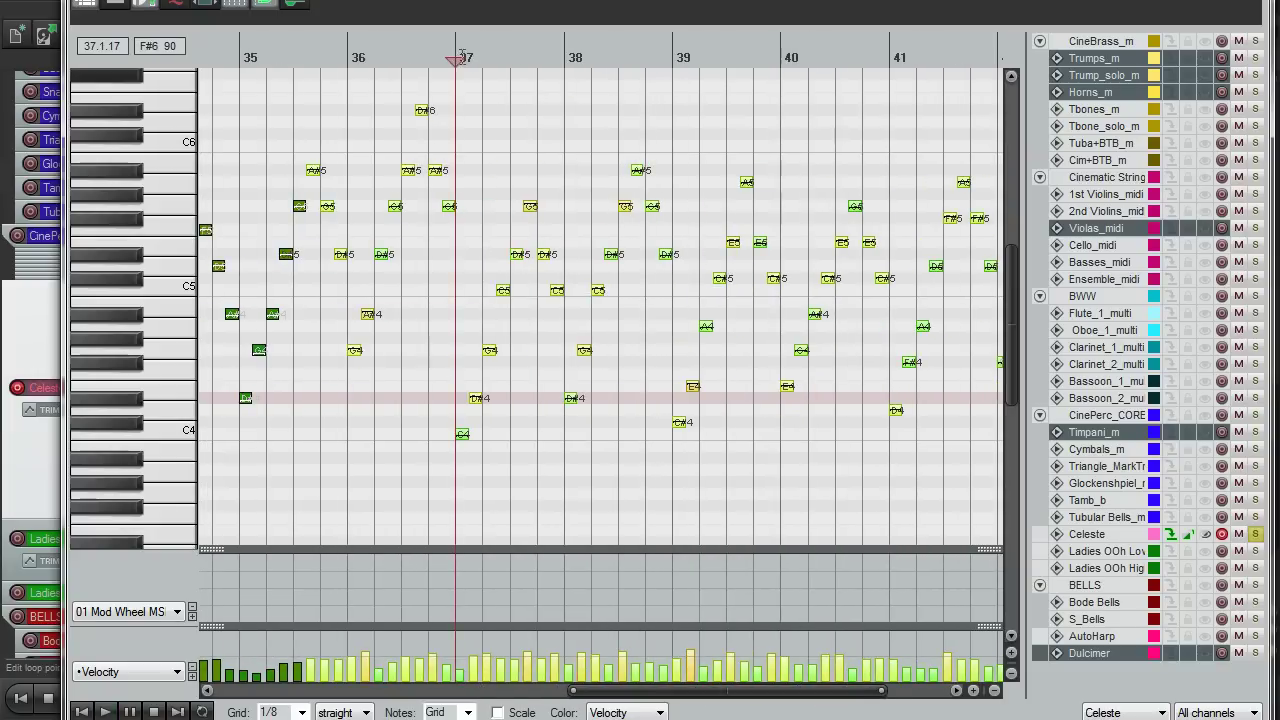
Play the Celeste part from measure 38 and follow its notes toward measure 40.
click(565, 47)
key(space)
scroll(611, 251, up, 1)
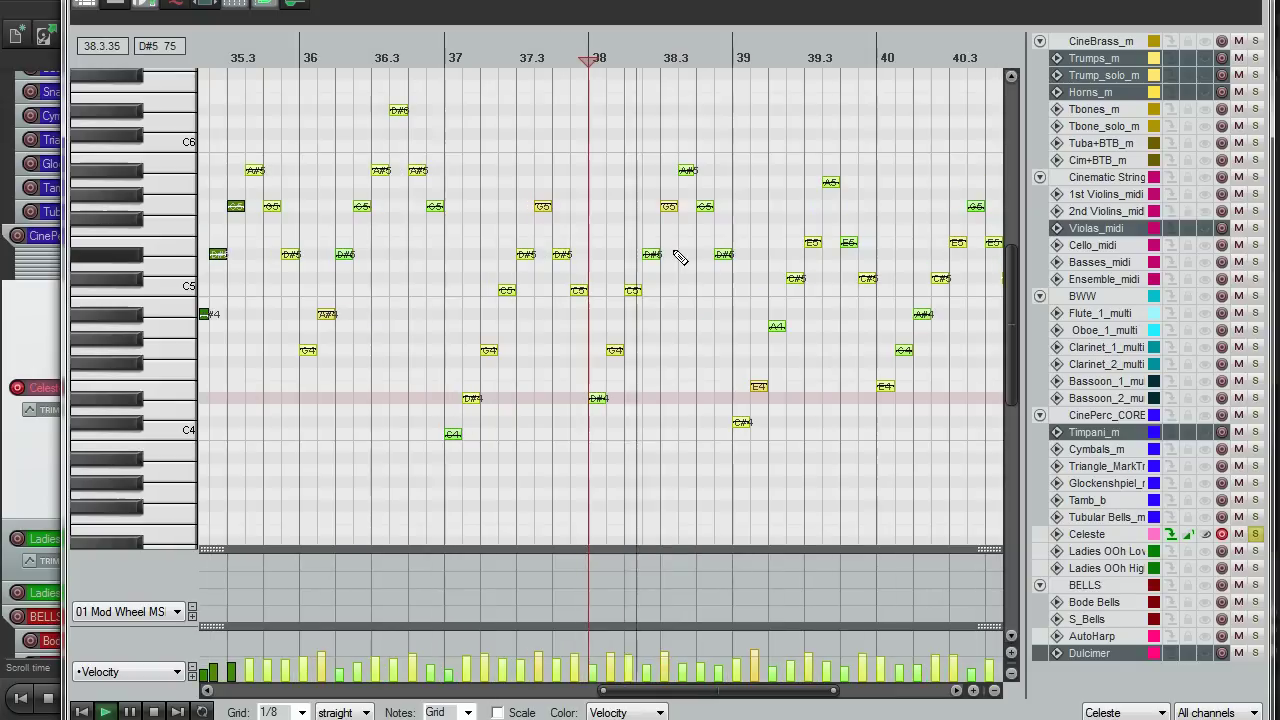
drag(677, 690, 738, 694)
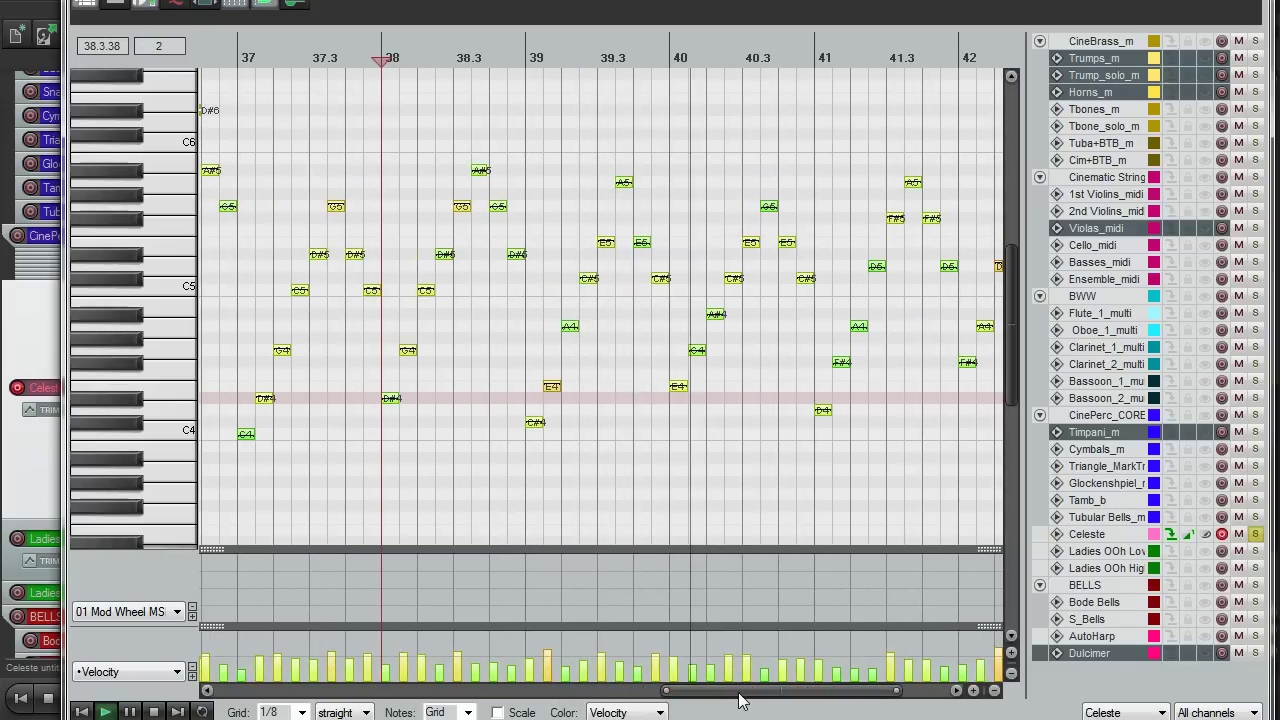
key(space)
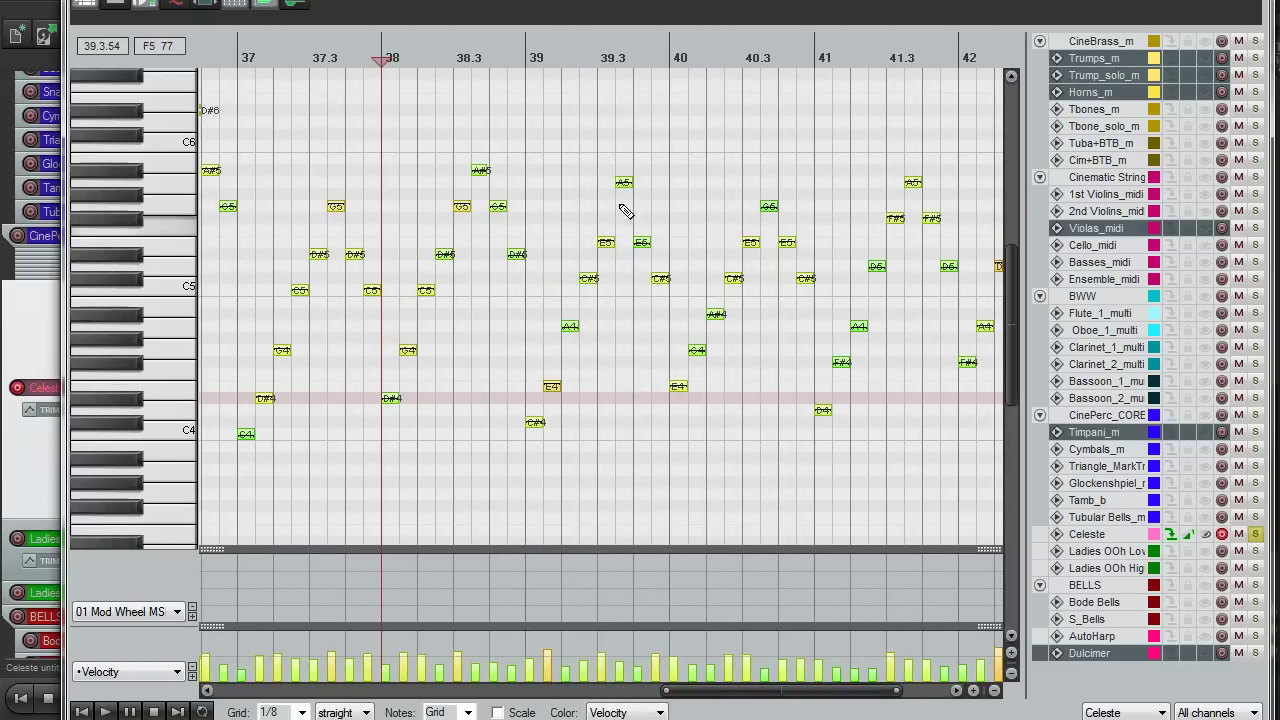
Play the Celeste part from measure 40 and examine its closing notes up to measure 43.
click(670, 180)
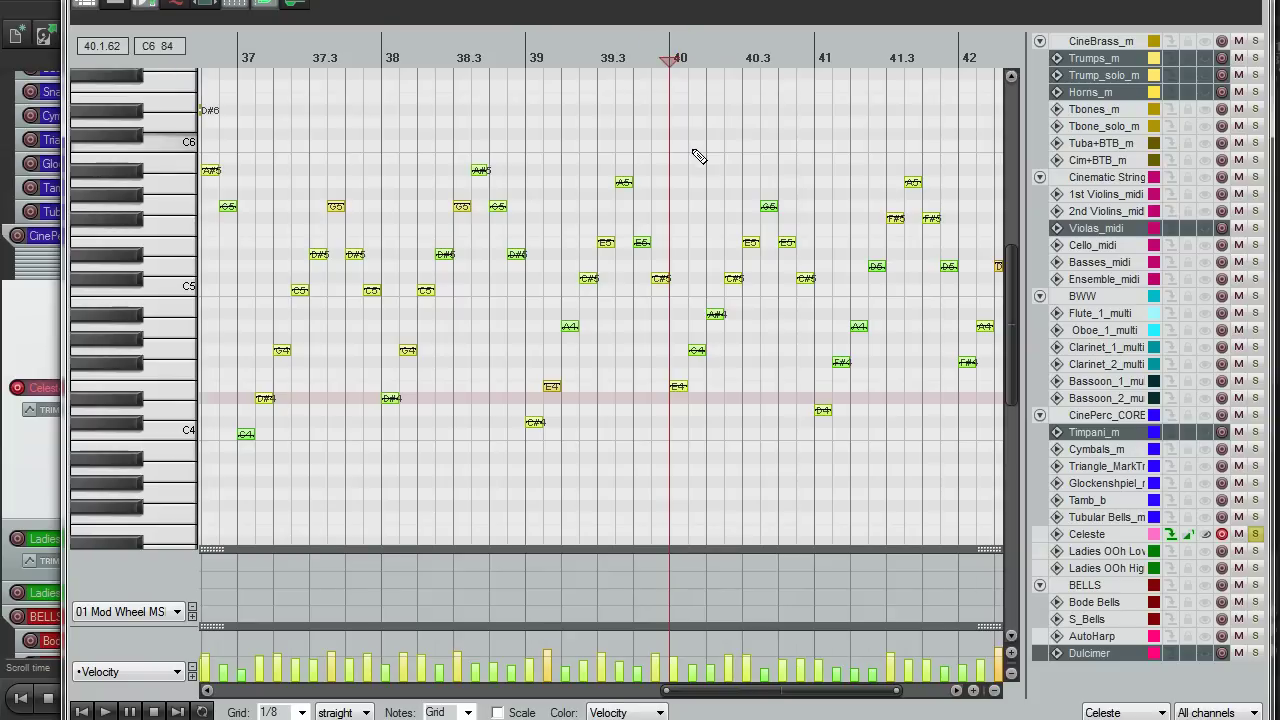
key(space)
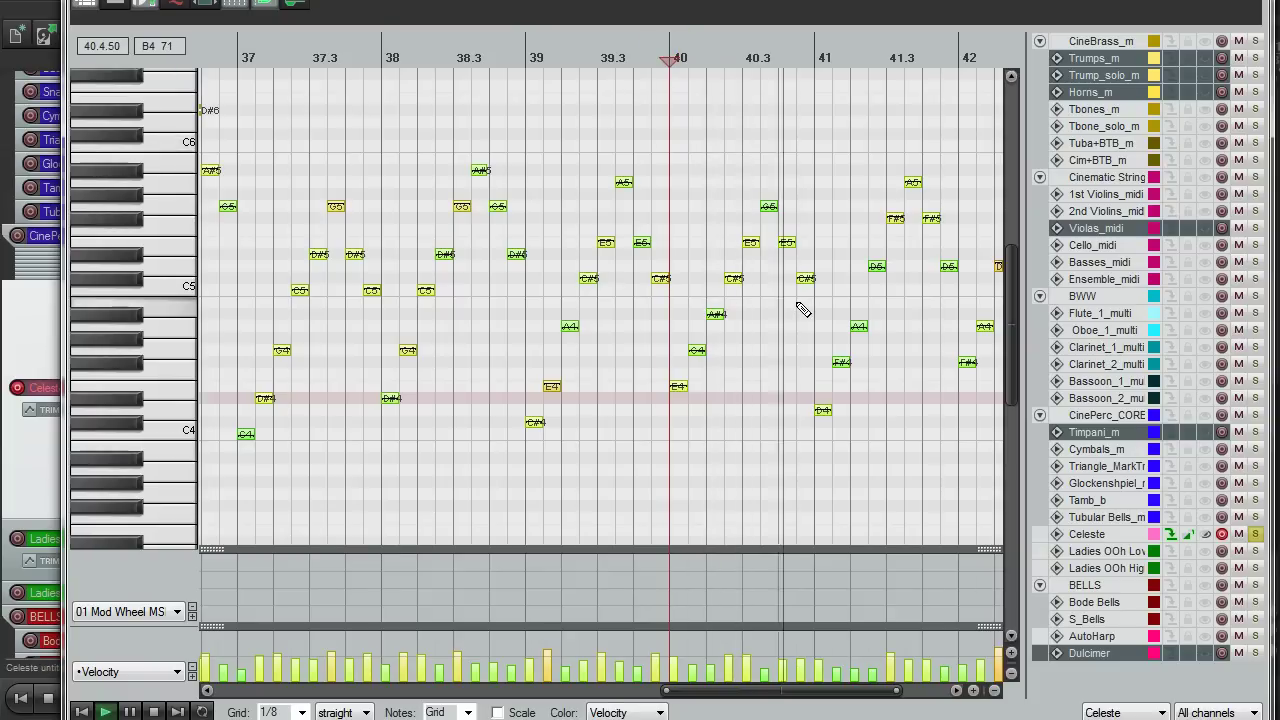
key(space)
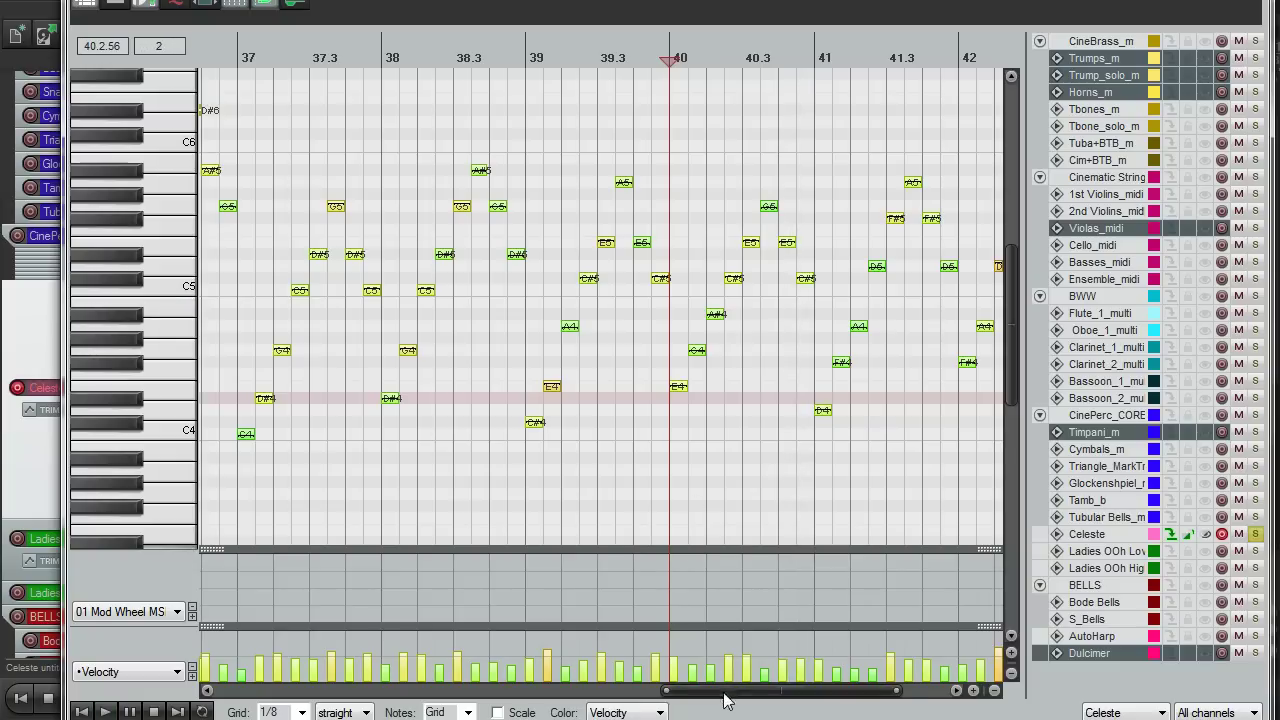
drag(724, 693, 768, 693)
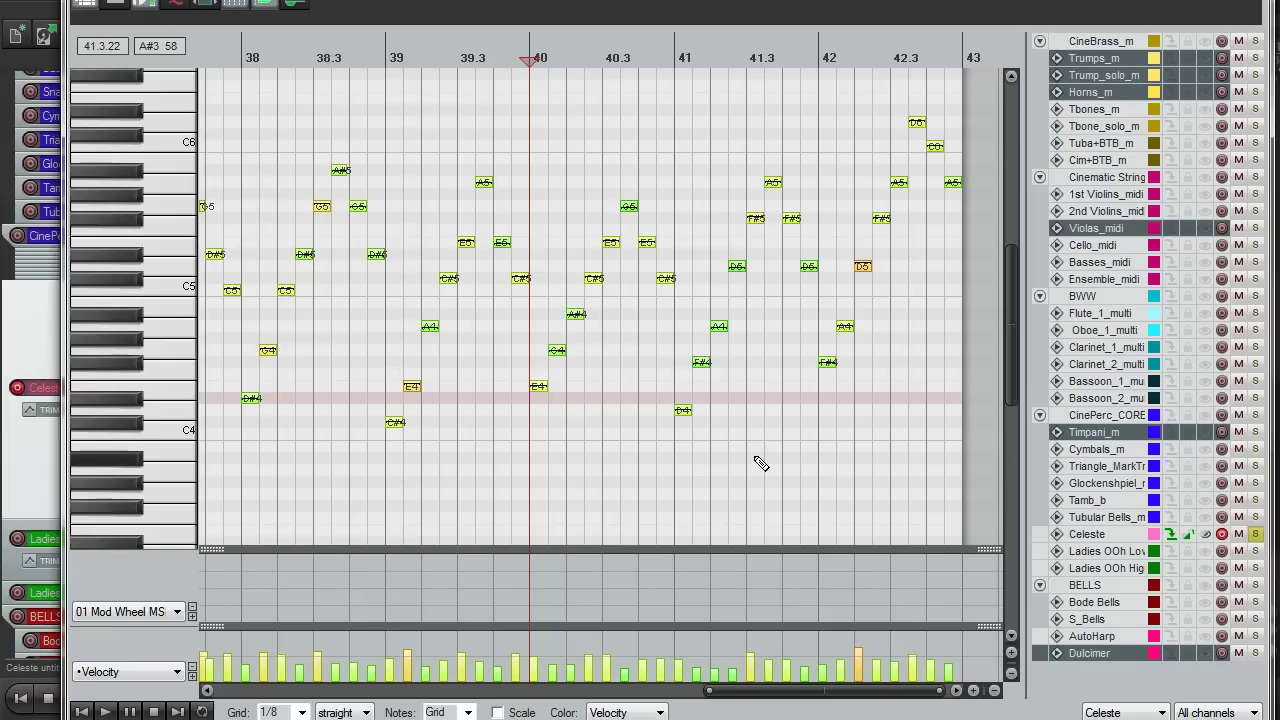
Play the Celeste part from measure 41, bring measures 36 to 42 into view and stop playback.
click(670, 45)
key(space)
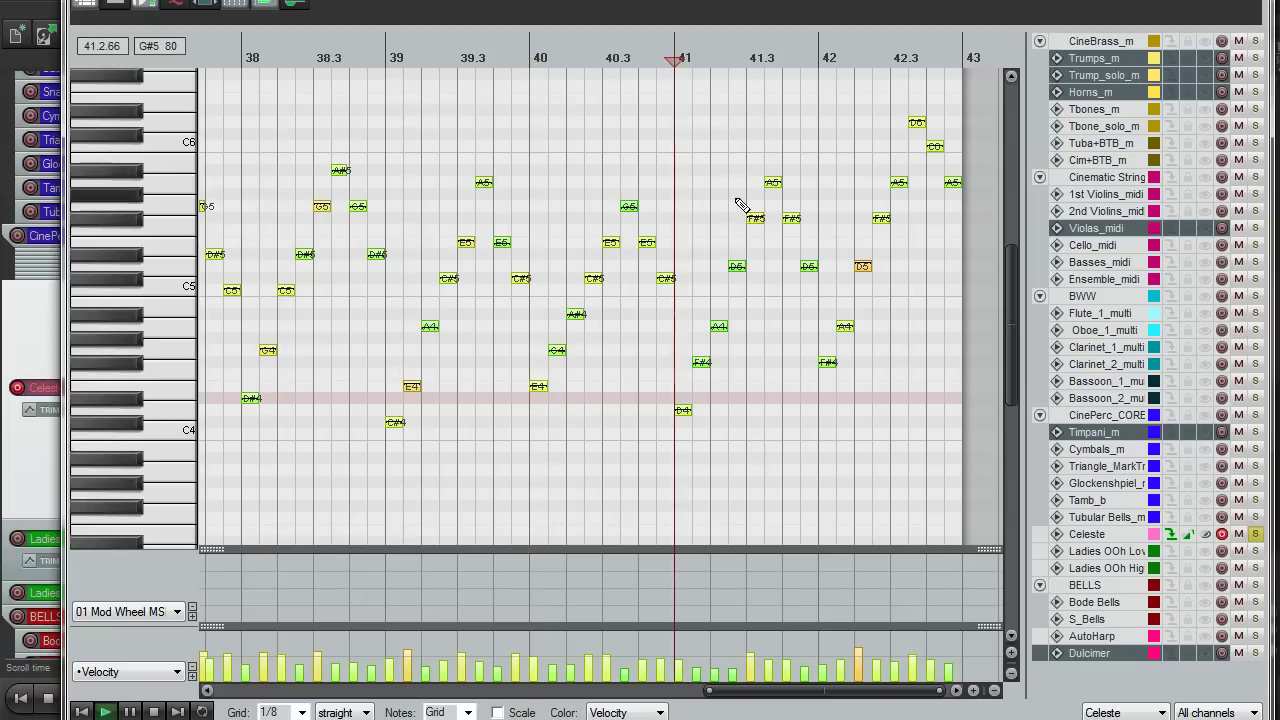
scroll(737, 340, down, 1)
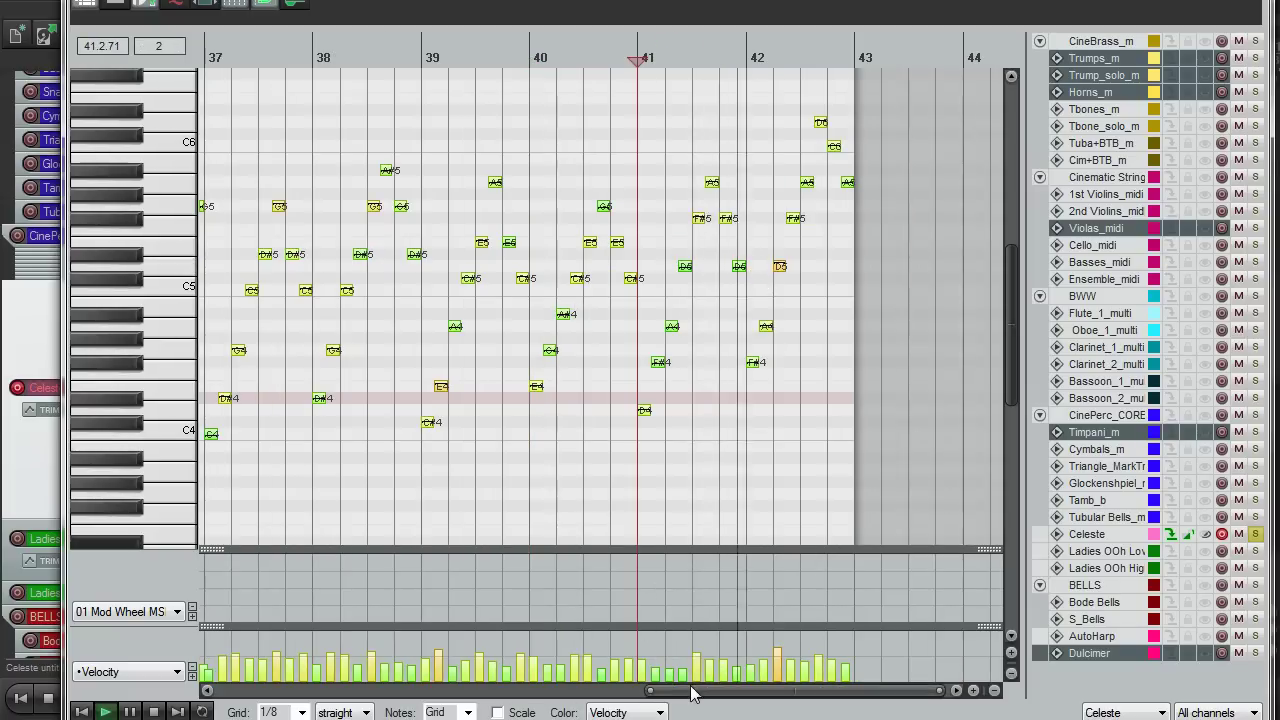
drag(694, 690, 635, 692)
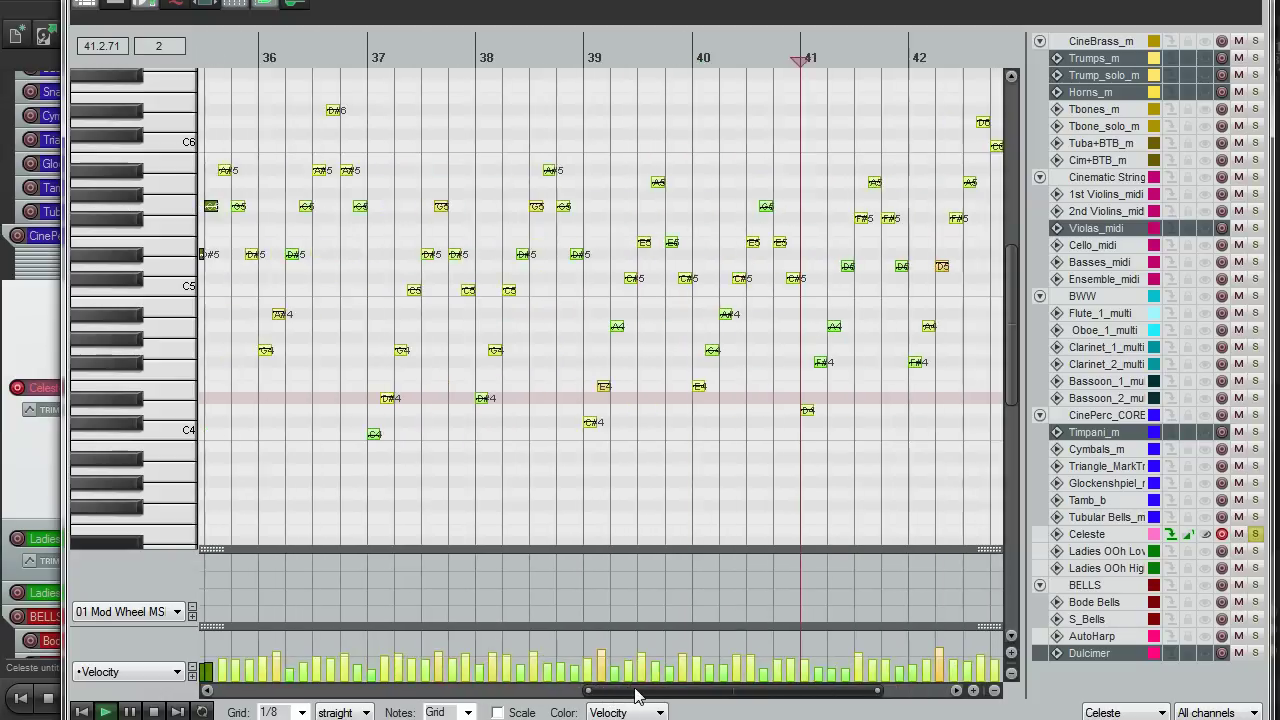
key(space)
Move the play cursor to measure 42 and close the Celeste item's MIDI editor.
scroll(780, 430, down, 3)
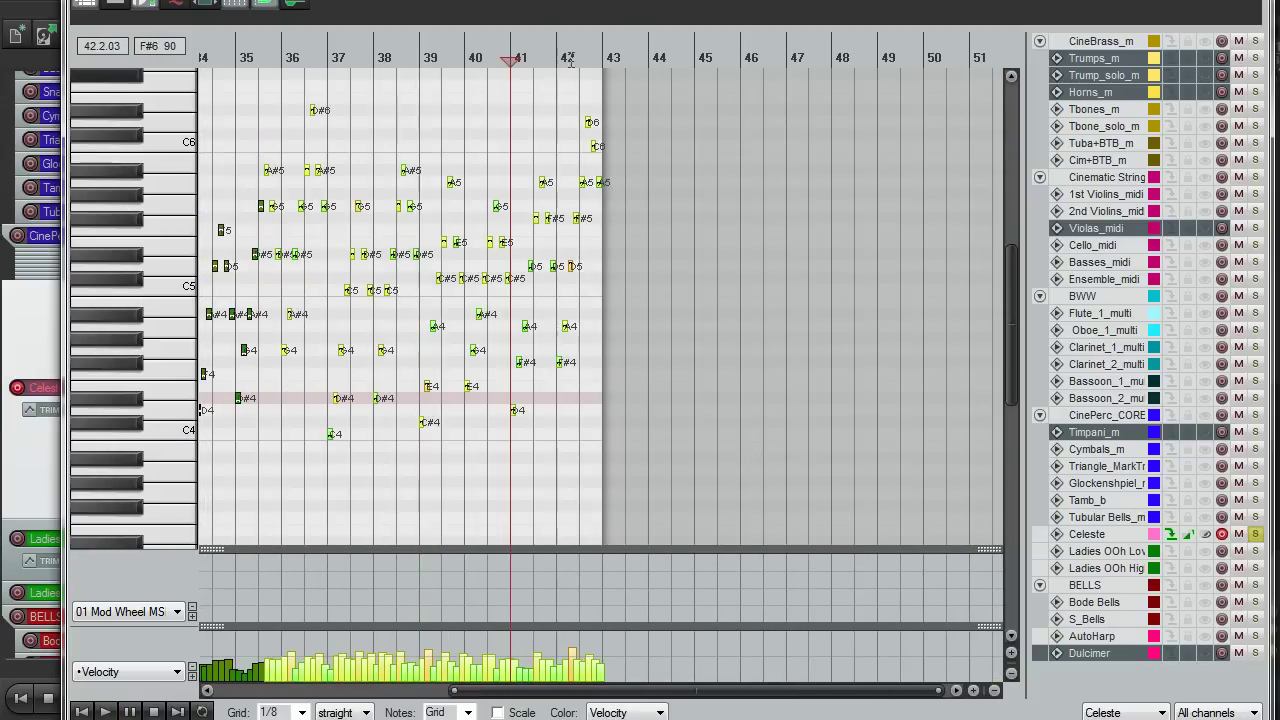
click(584, 57)
key(Escape)
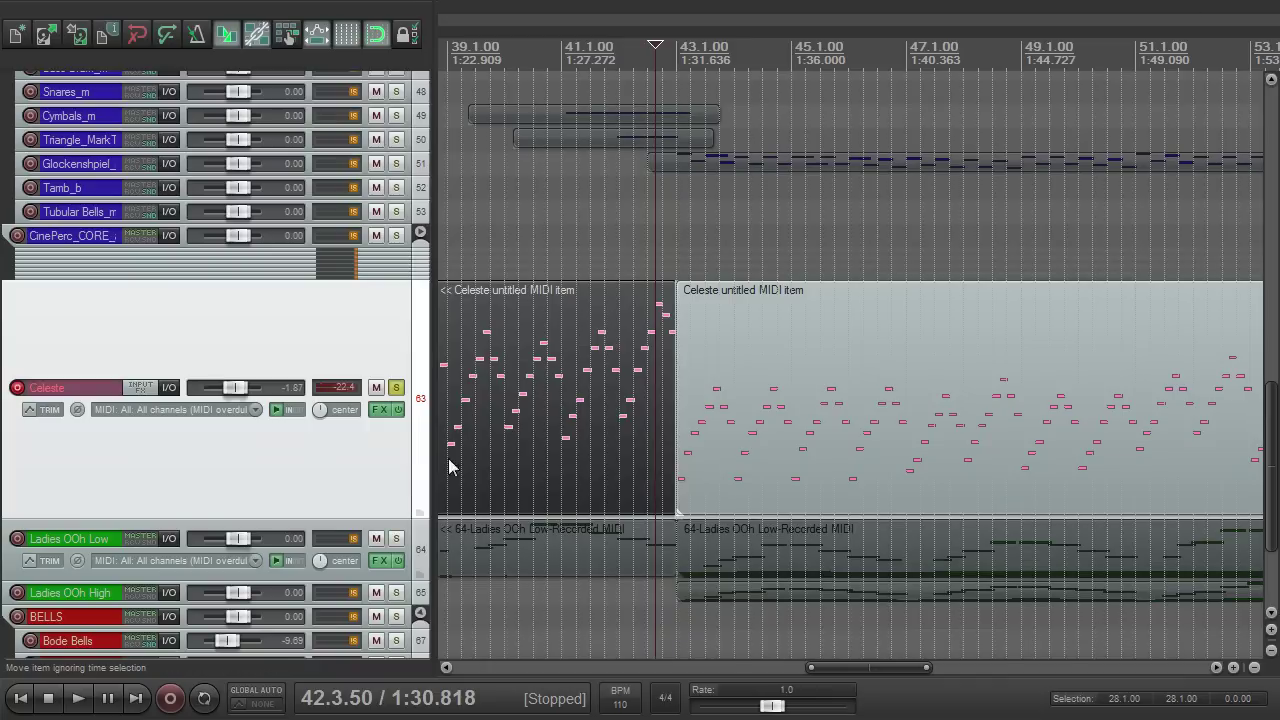
Switch the solo from the Celeste track to Ladies OOh Low and disarm Celeste for recording.
click(396, 387)
scroll(524, 468, down, 3)
scroll(527, 469, up, 2)
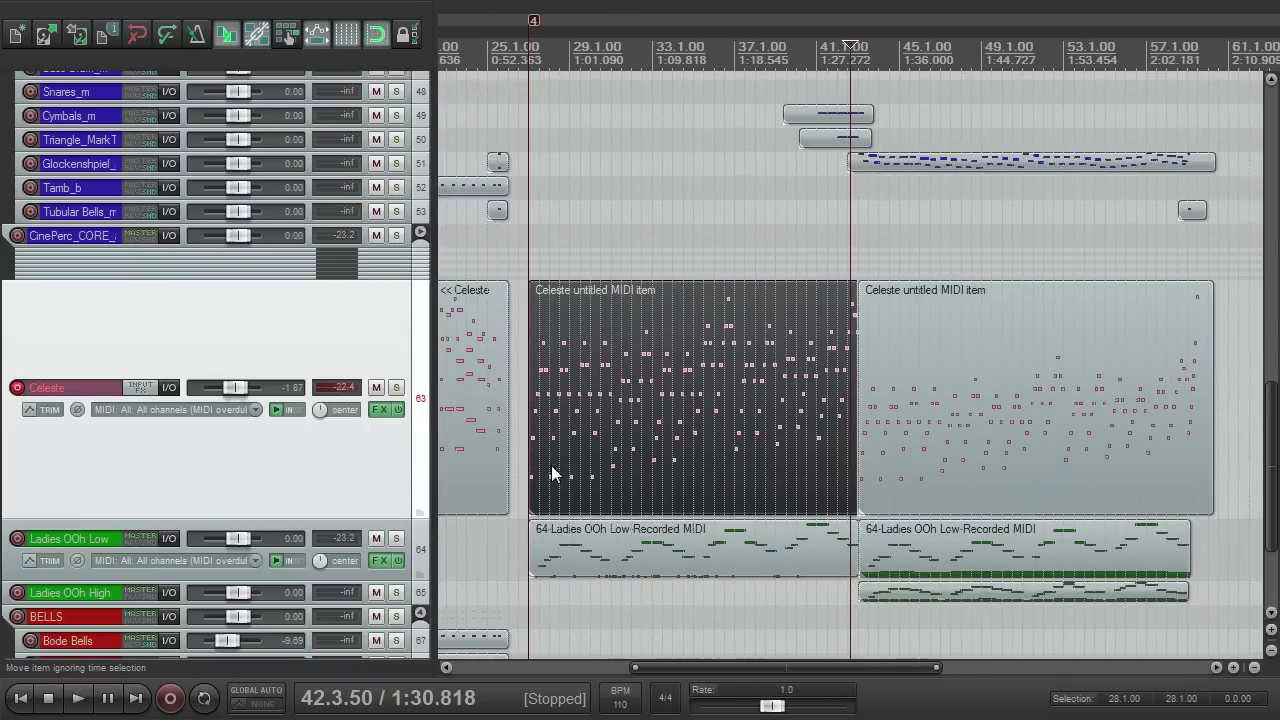
click(396, 539)
click(18, 388)
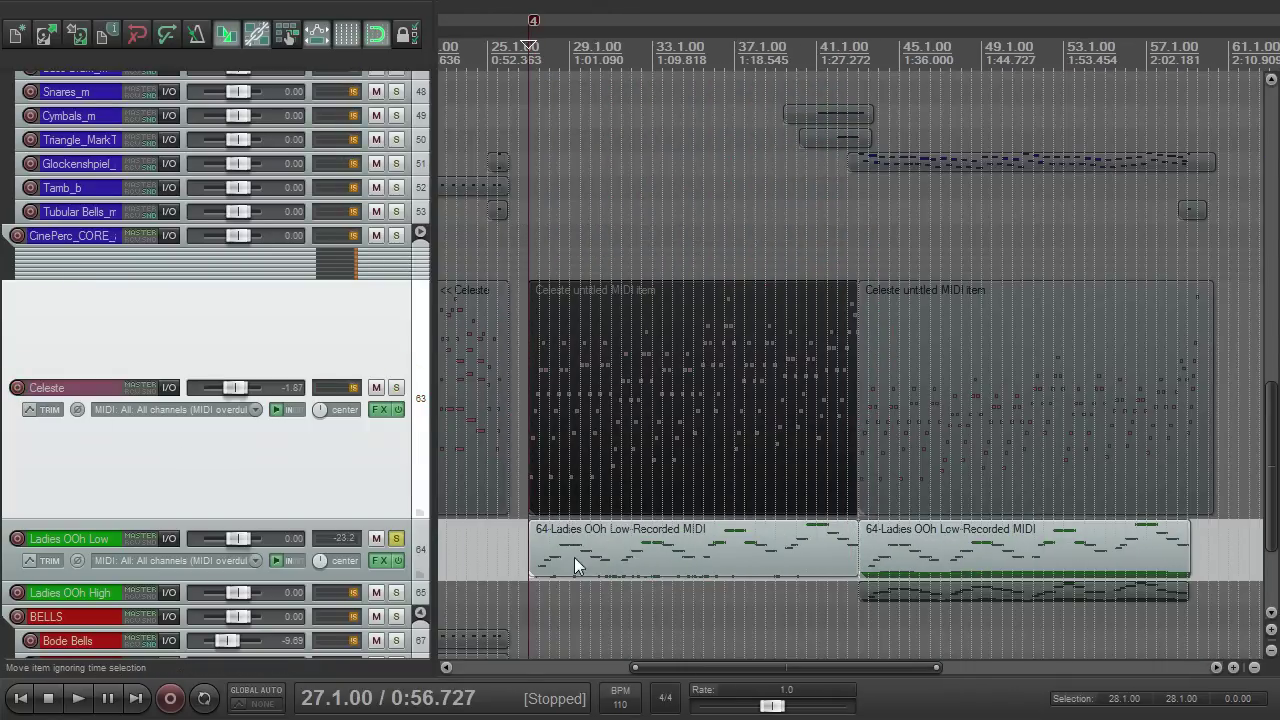
Open the Ladies OOh Low item starting at measure 27 in the MIDI editor and reposition the editor window.
scroll(574, 557, up, 2)
drag(793, 672, 818, 676)
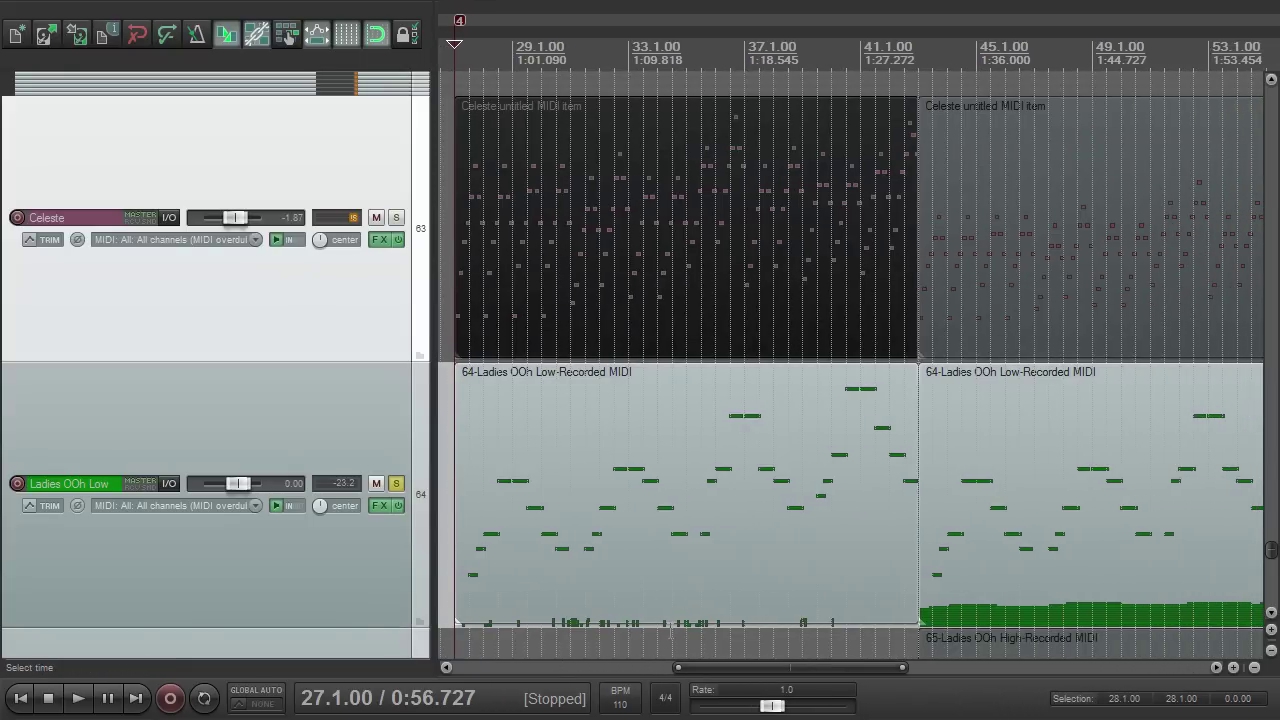
double_click(544, 413)
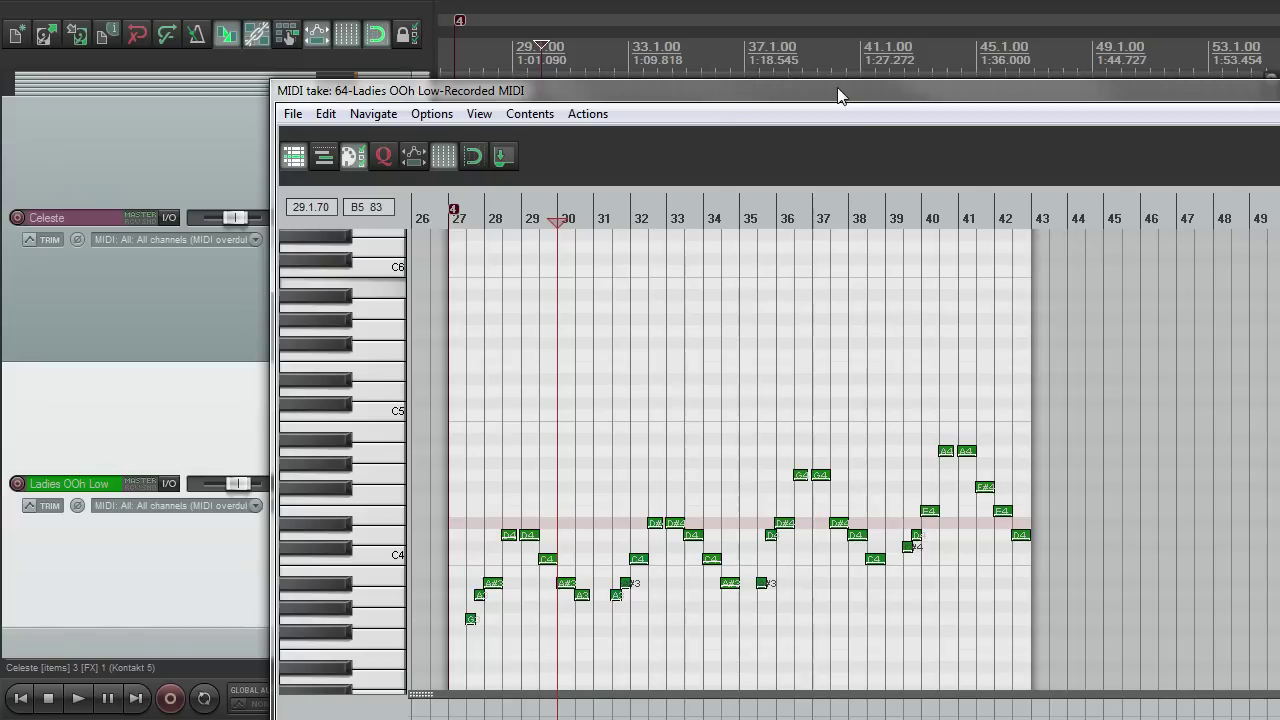
drag(838, 90, 580, 24)
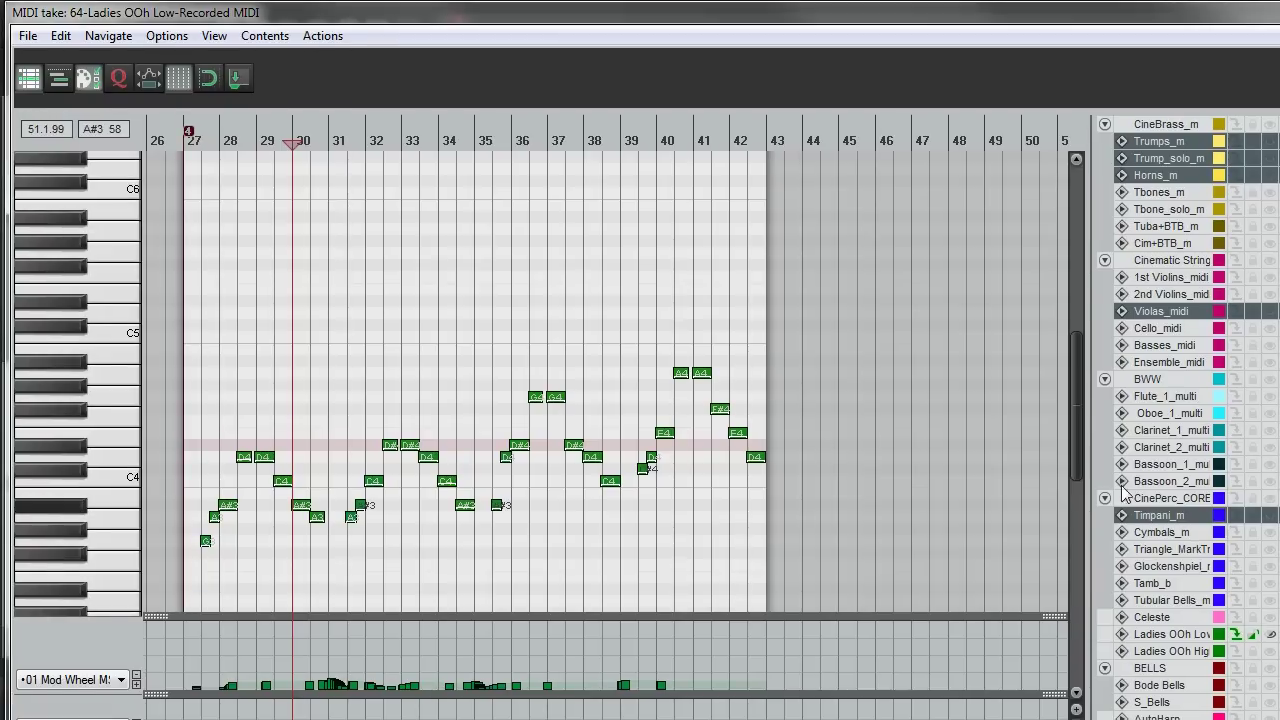
Resize the MIDI editor so the velocity lane and track list fit, and bring the C3 to C5 note range into view.
drag(1078, 383, 1079, 411)
drag(146, 693, 146, 685)
drag(195, 719, 195, 709)
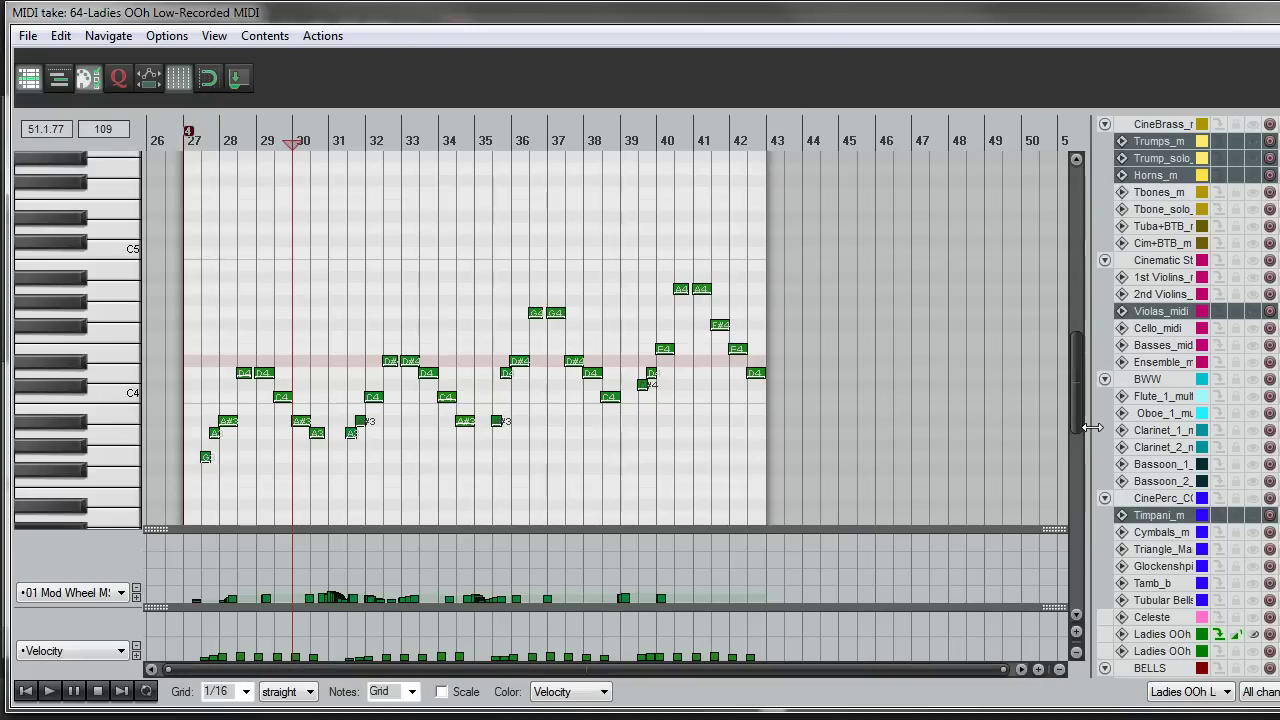
mouse_move(1279, 214)
mouse_down()
mouse_move(1257, 214)
mouse_move(1275, 219)
mouse_up()
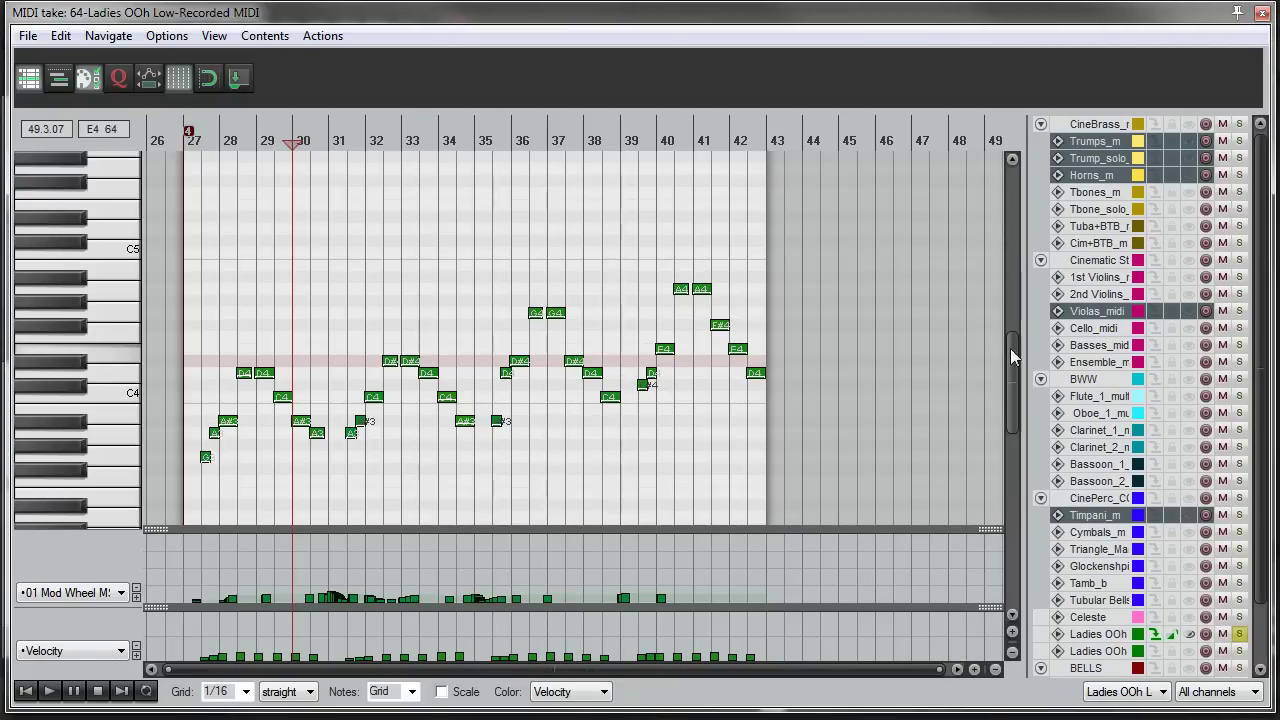
drag(1010, 348, 1011, 371)
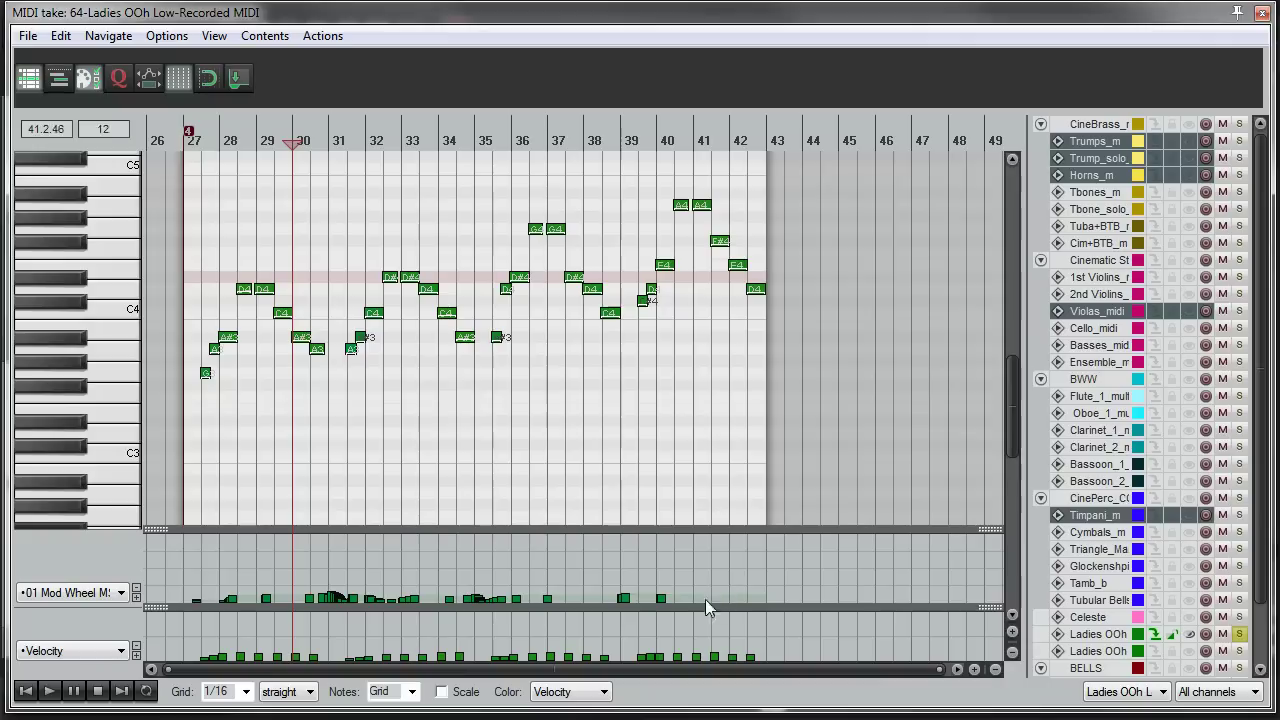
Place the play cursor in measure 27 and examine the opening phrase of the Ladies OOh Low melody.
scroll(509, 418, up, 3)
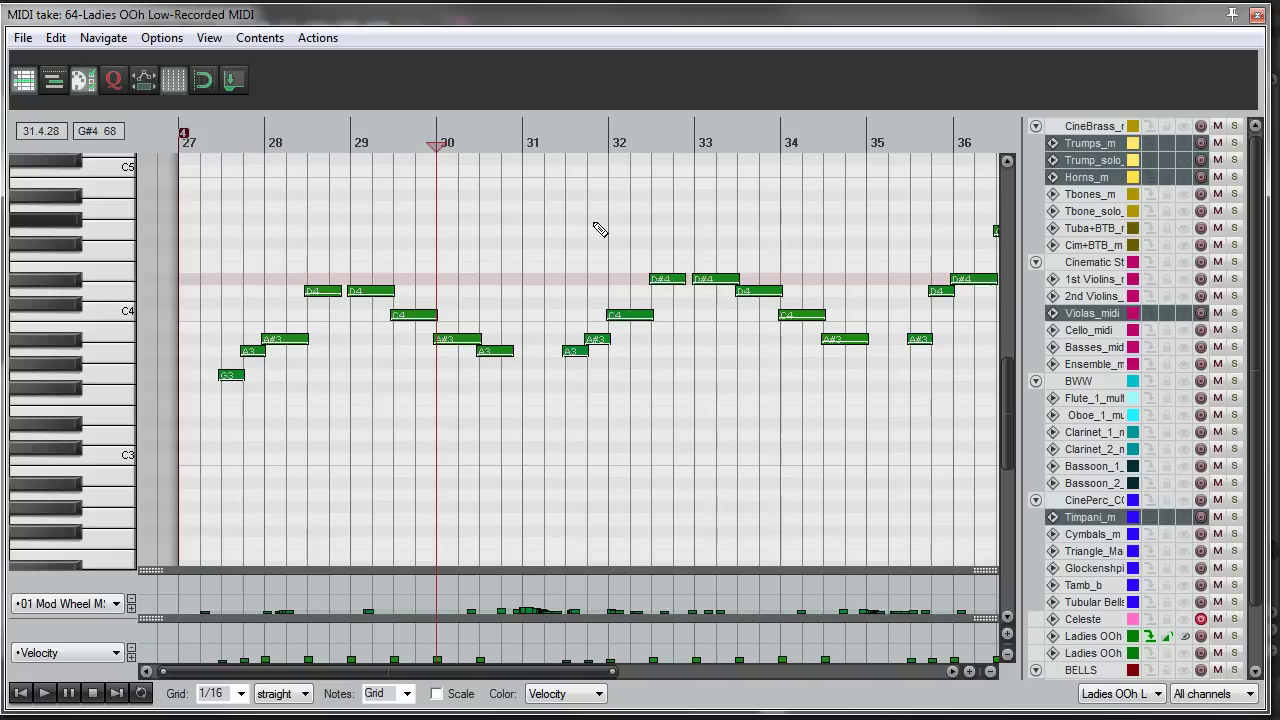
scroll(360, 256, up, 2)
scroll(285, 250, down, 2)
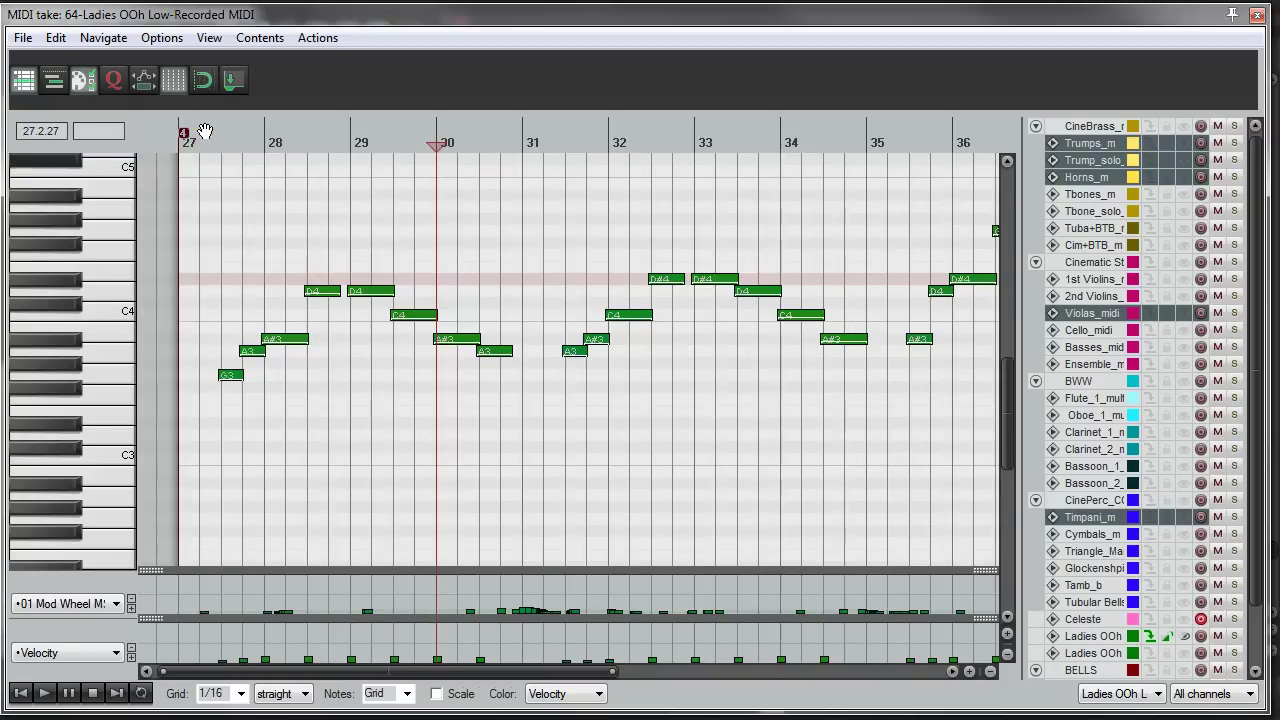
click(204, 131)
scroll(440, 290, up, 2)
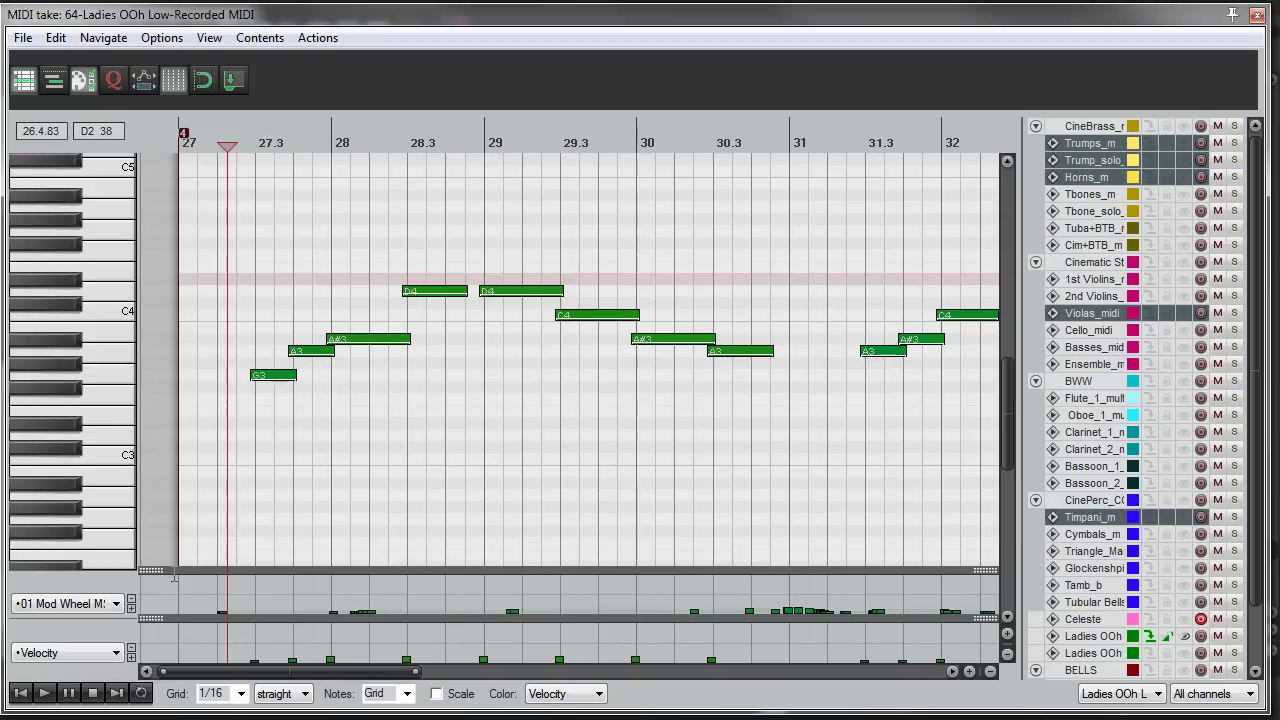
Enlarge the Mod Wheel and Velocity lanes and examine the Ladies OOh Low melody between measures 27 and 43.
drag(157, 571, 157, 546)
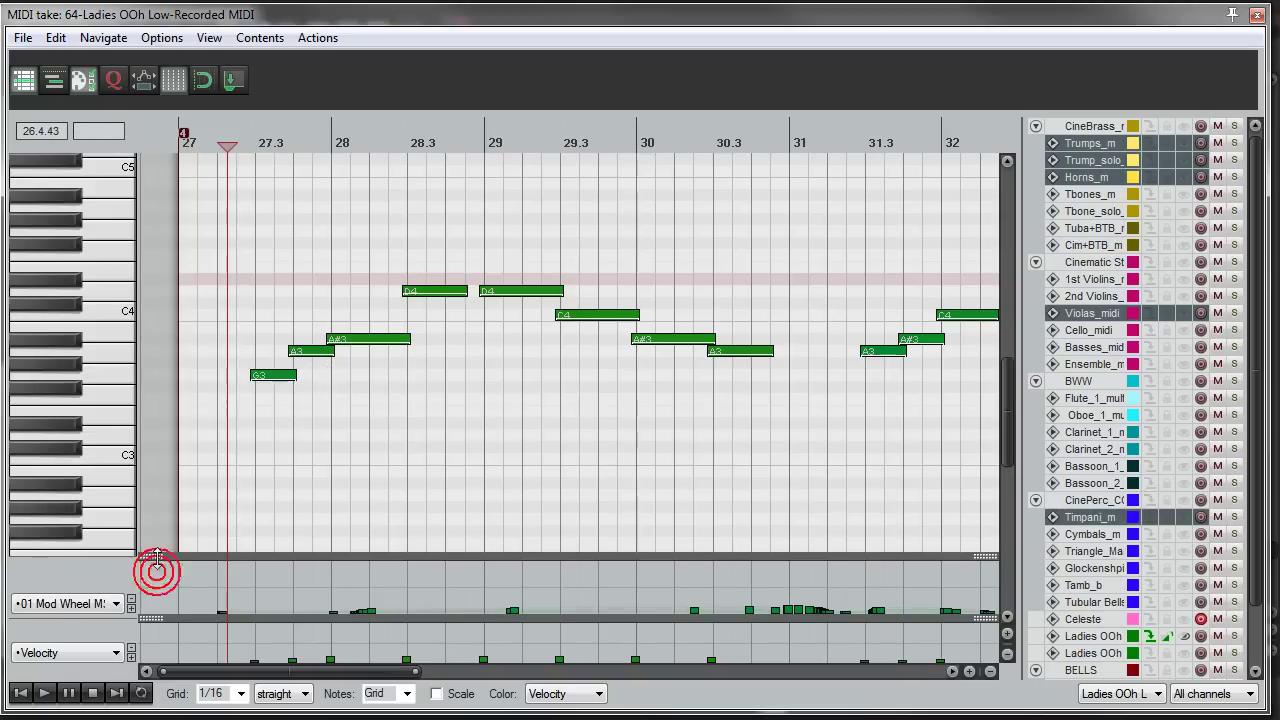
drag(160, 618, 160, 604)
drag(418, 671, 572, 669)
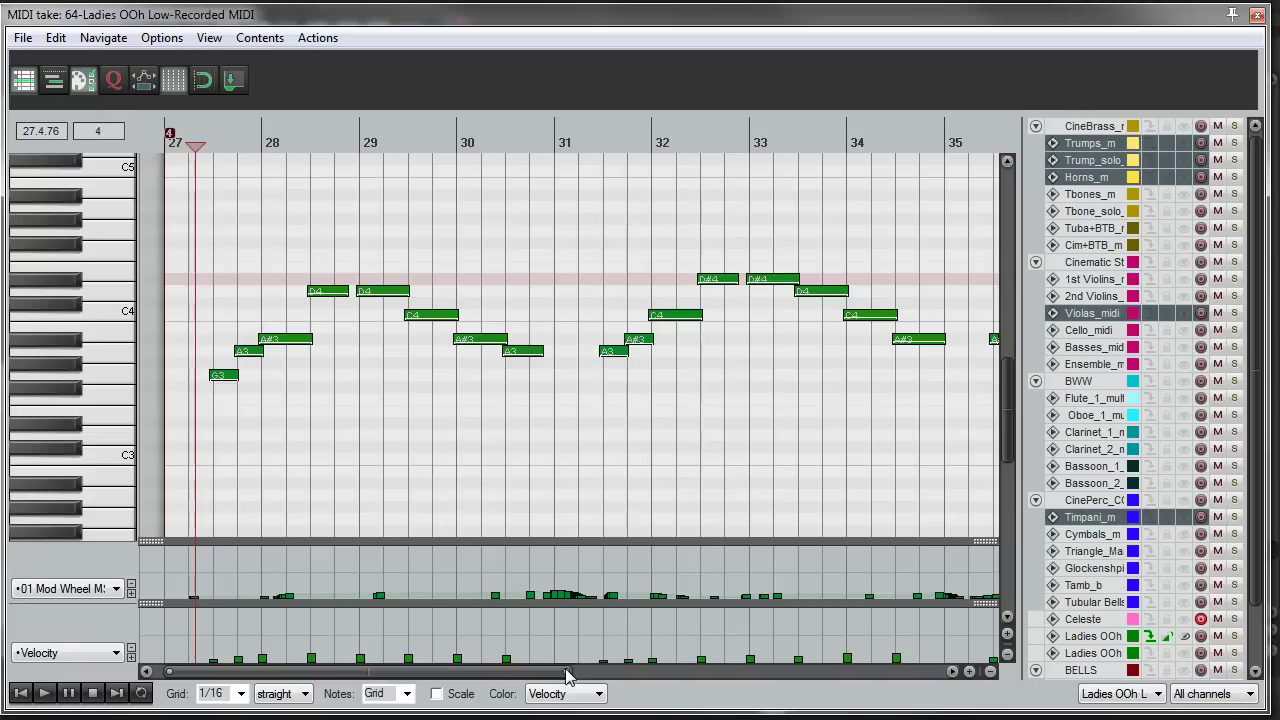
scroll(437, 318, down, 1)
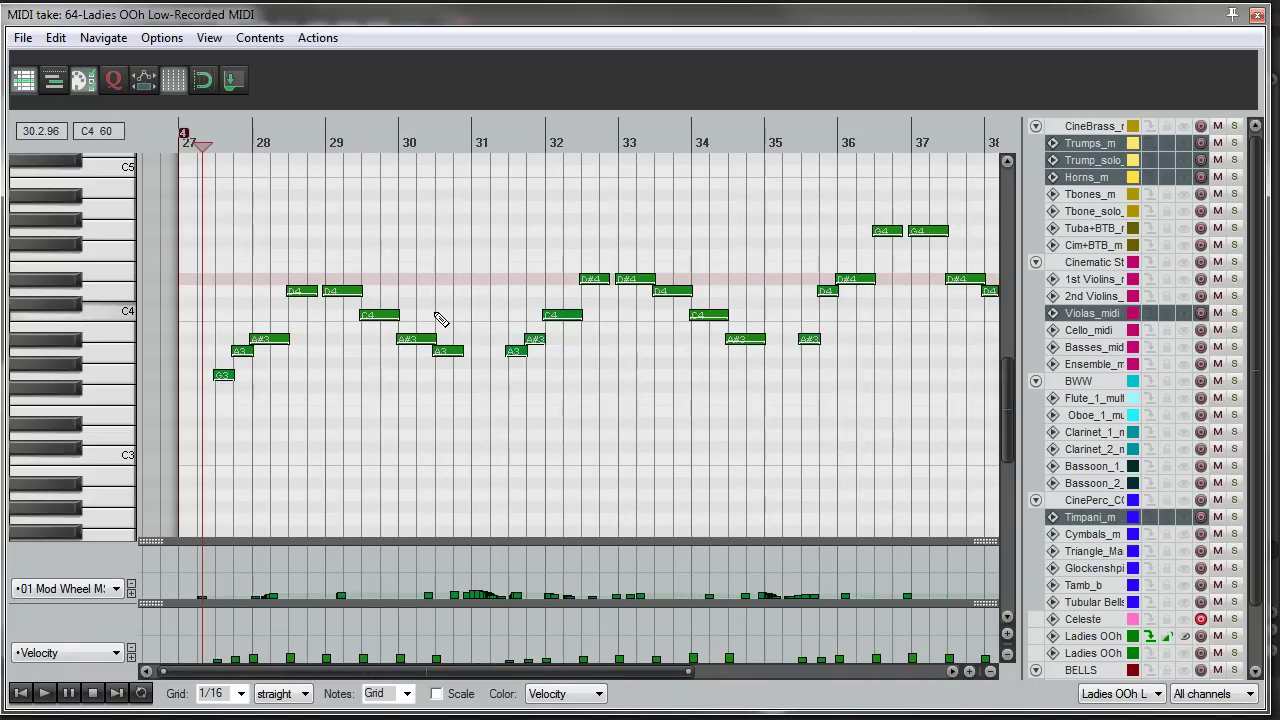
scroll(445, 385, down, 2)
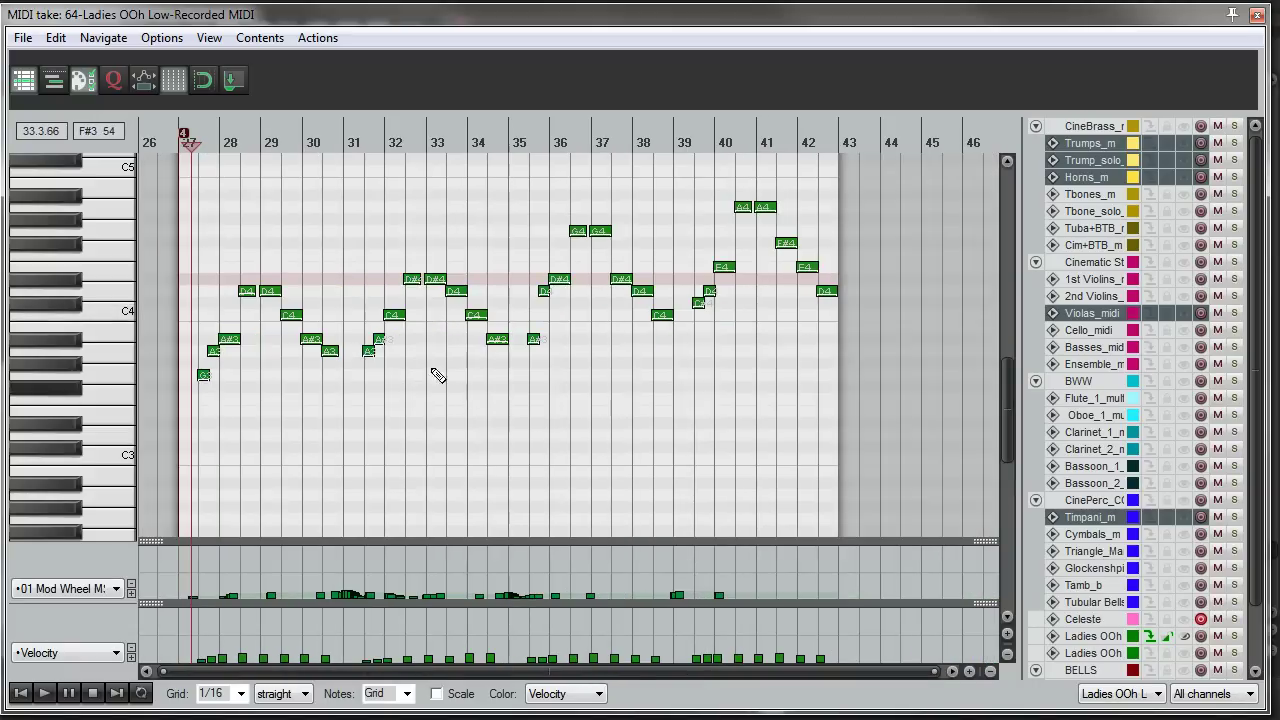
scroll(385, 562, up, 3)
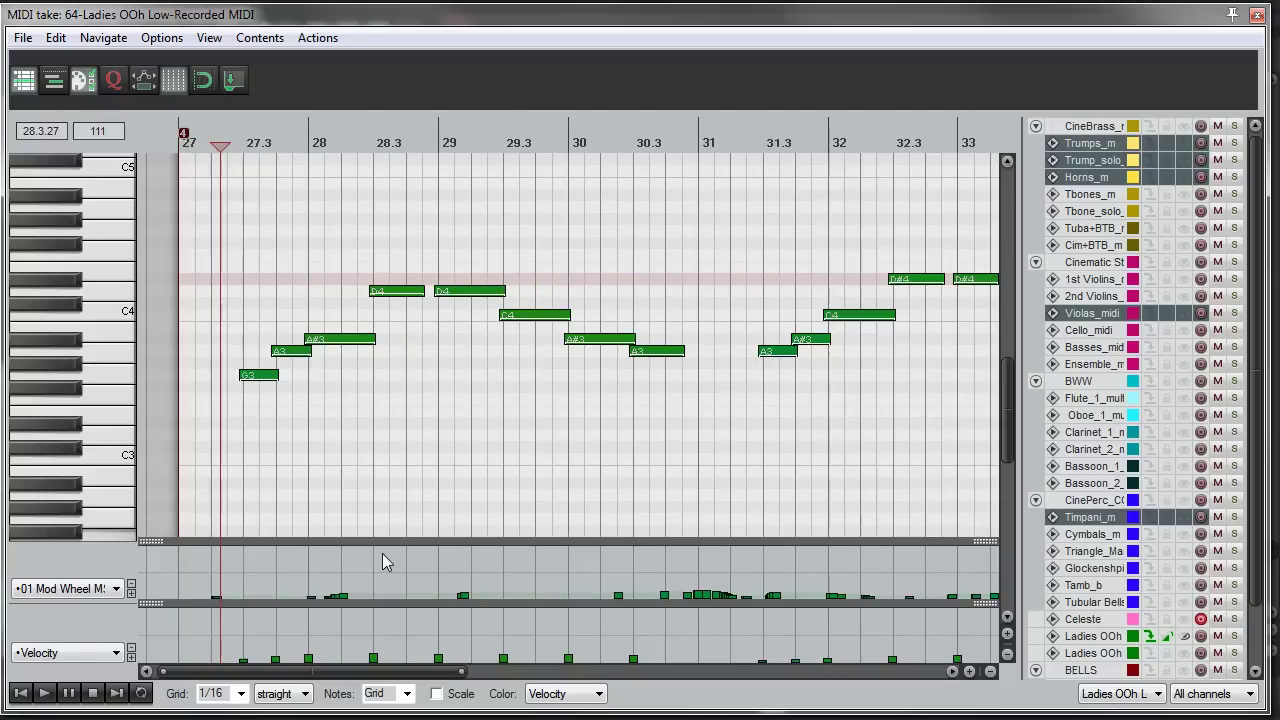
Play the section from measure 27, give the note area more height and follow the Ladies OOh Low melody up to measure 43.
key(space)
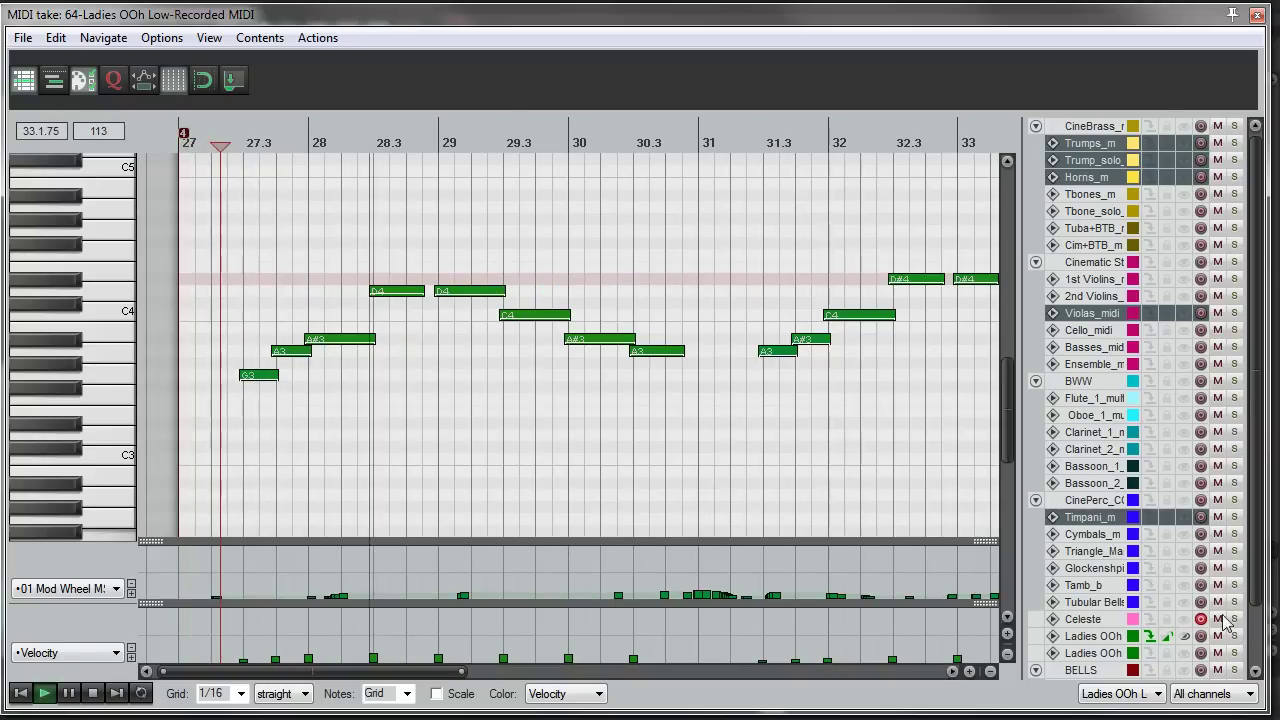
scroll(809, 491, down, 1)
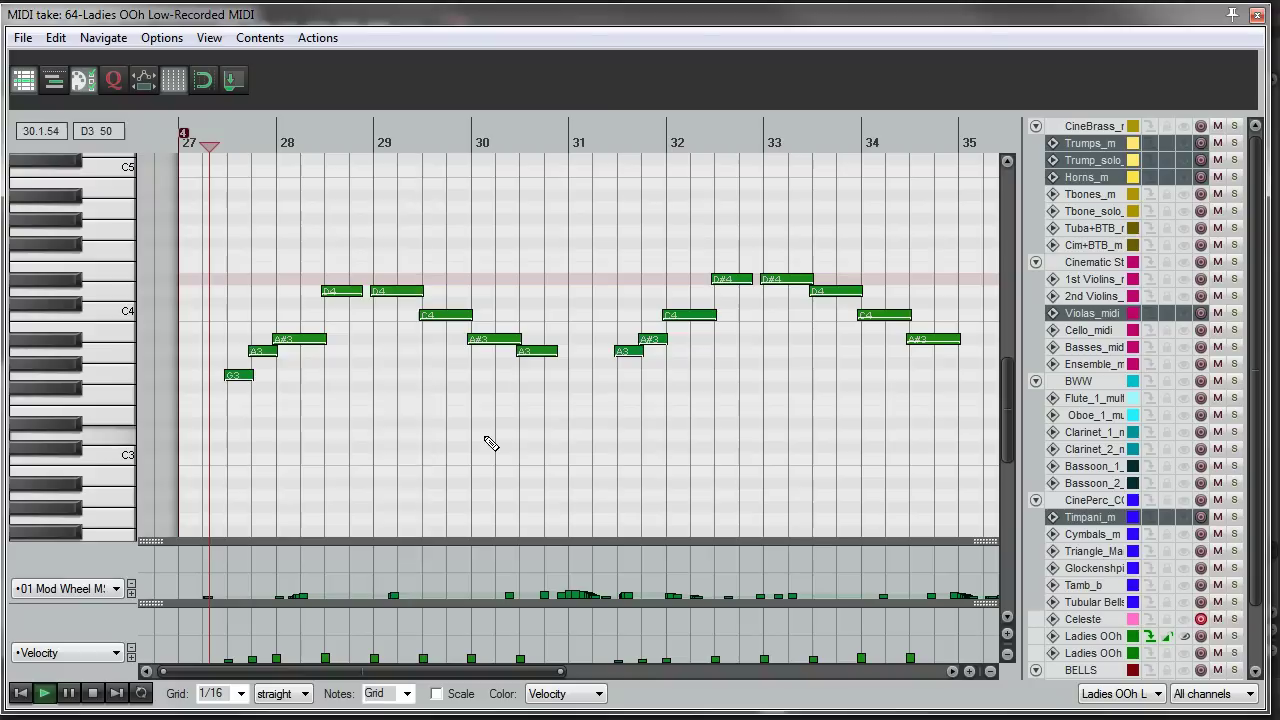
drag(161, 606, 161, 625)
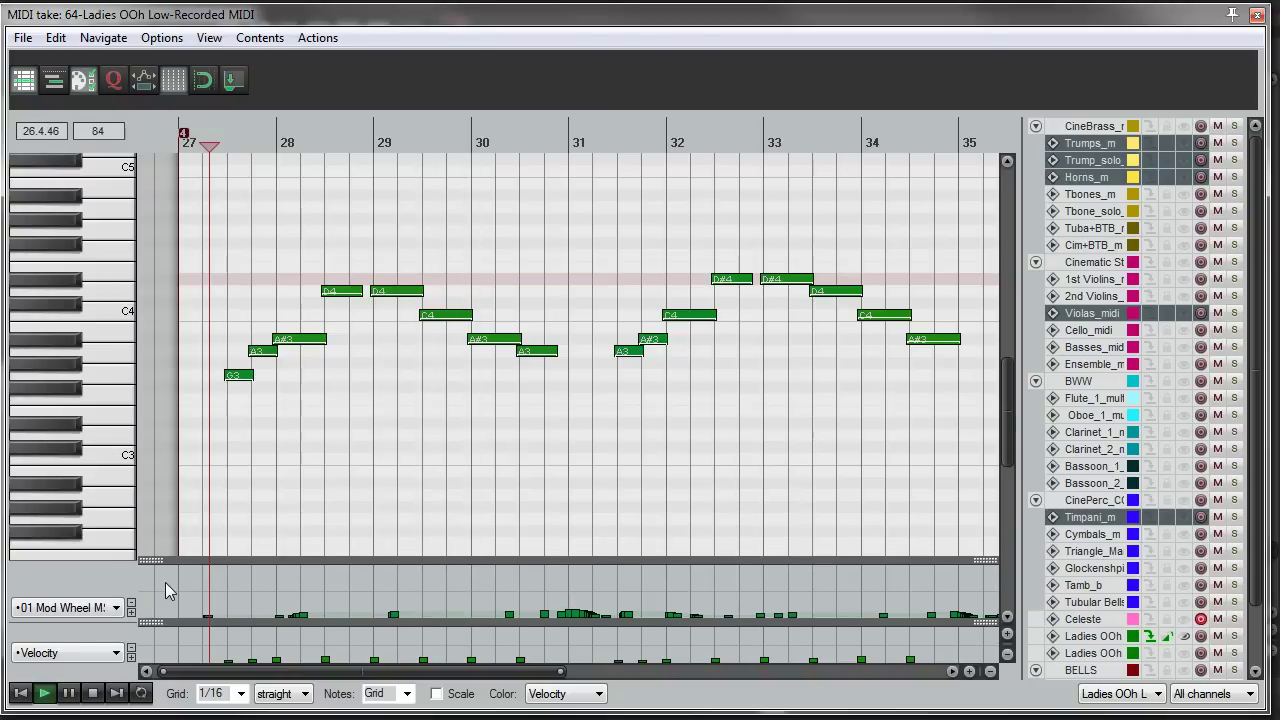
scroll(609, 428, down, 1)
scroll(609, 428, up, 1)
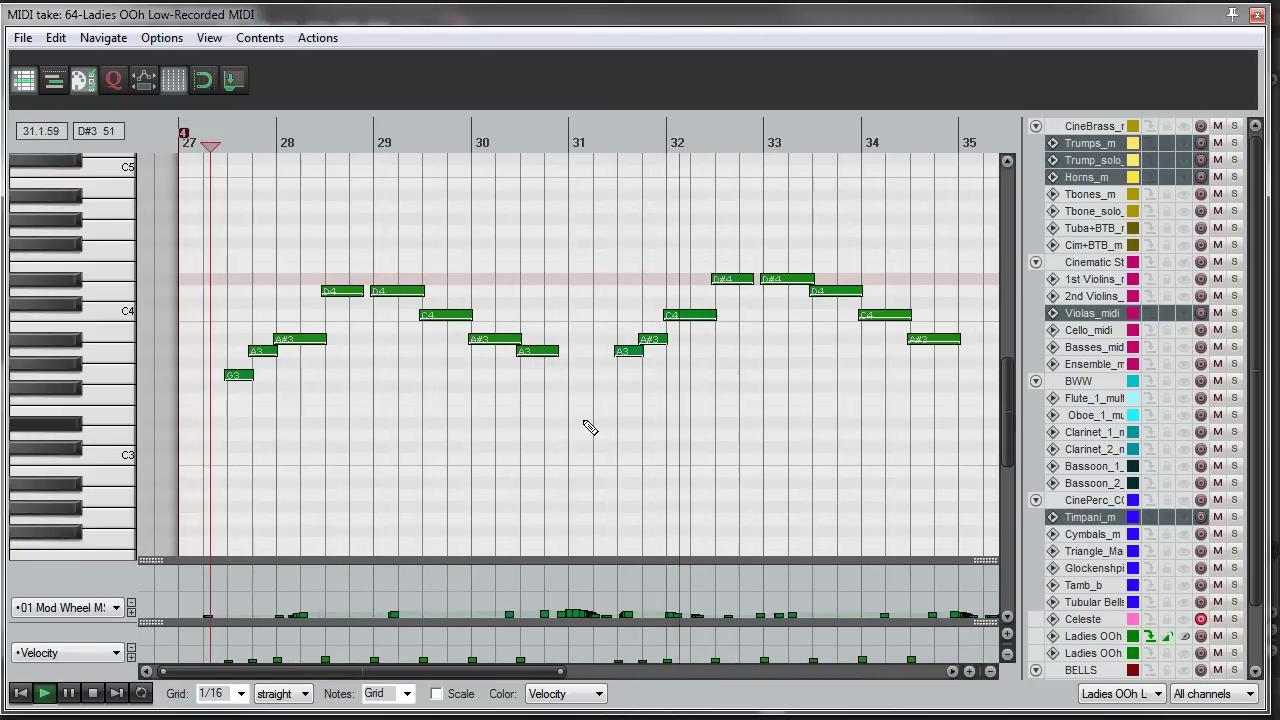
scroll(586, 429, down, 2)
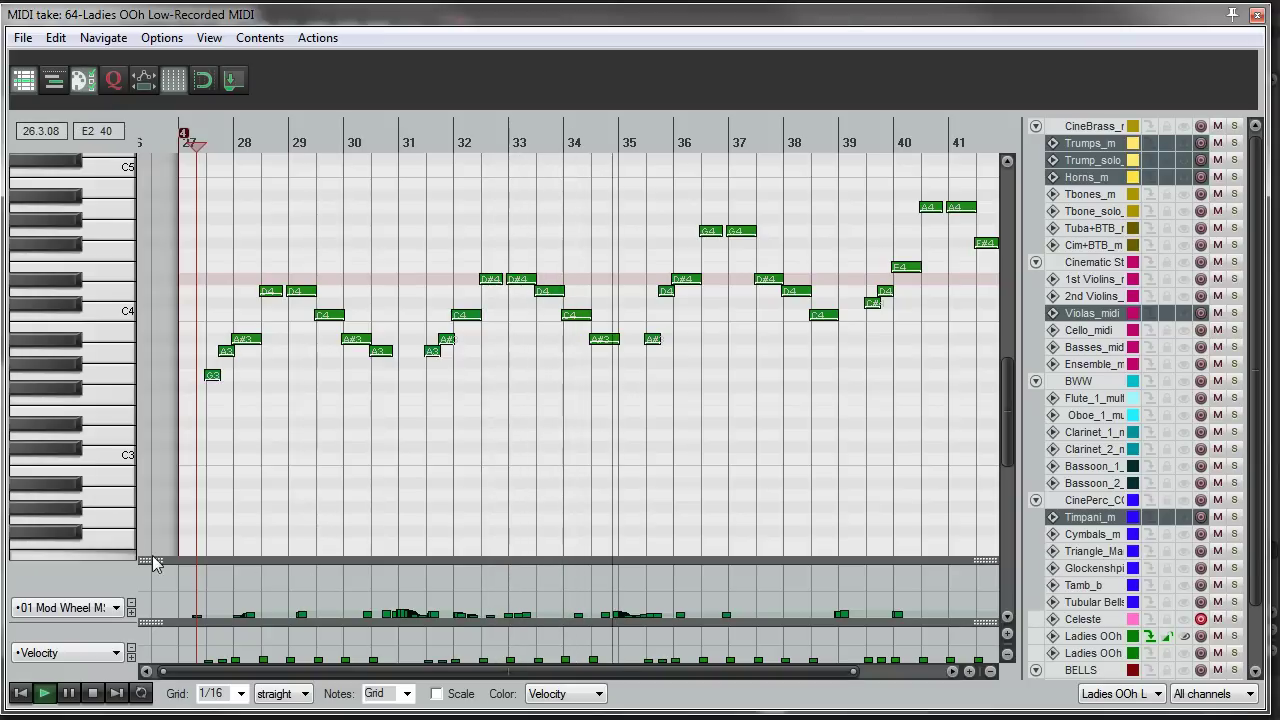
drag(152, 559, 159, 574)
scroll(609, 433, down, 2)
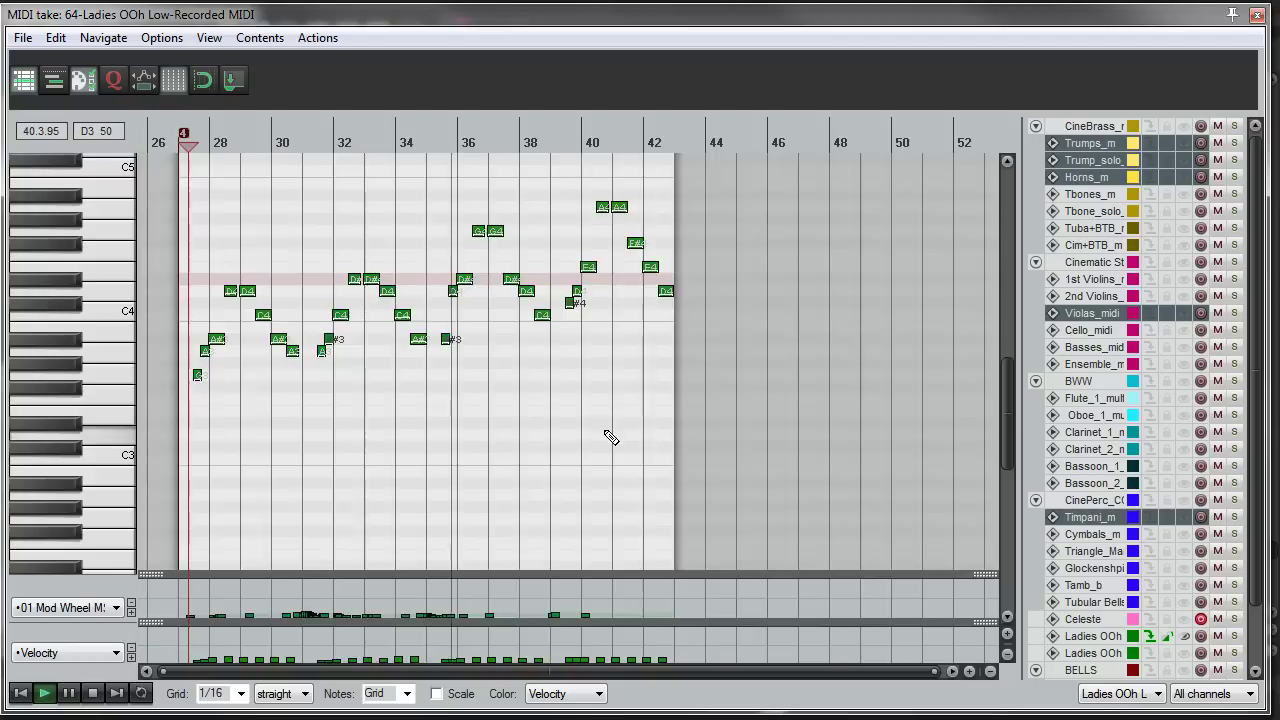
Compare the Ladies OOh Low opening phrases in measures 27 to 35 with the melody's full contour.
scroll(609, 434, up, 2)
scroll(794, 347, down, 1)
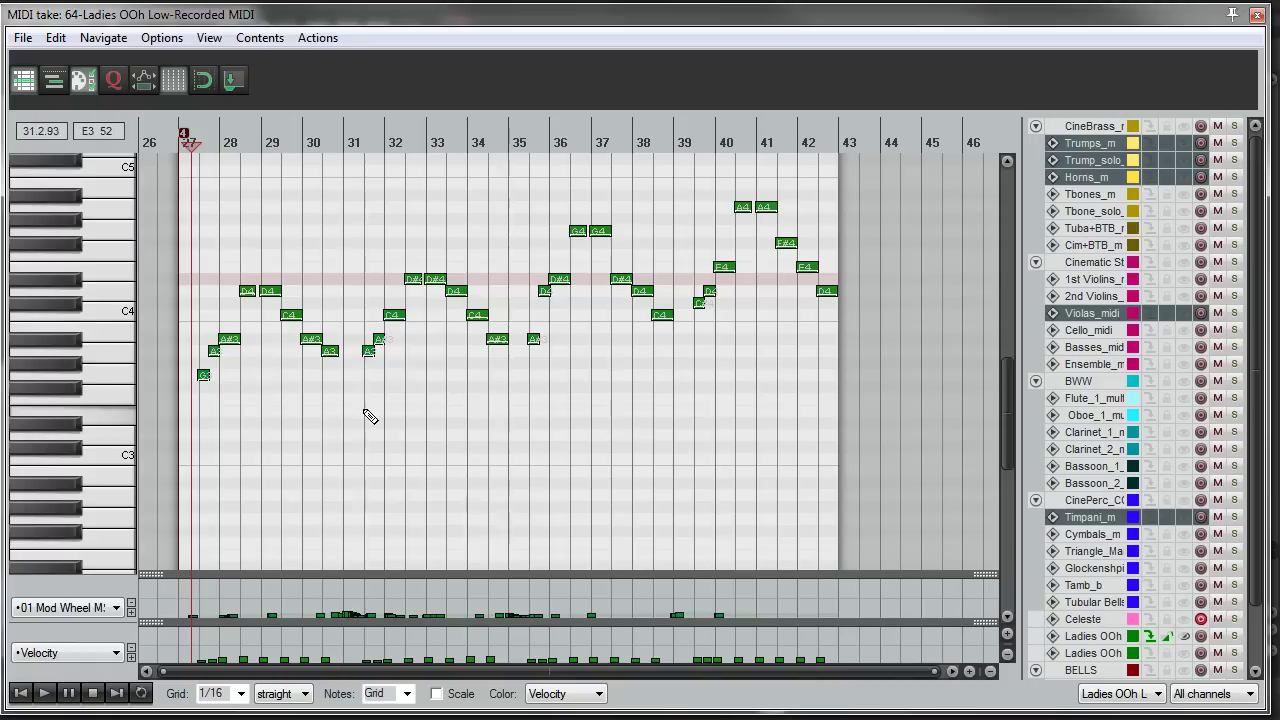
scroll(365, 418, up, 3)
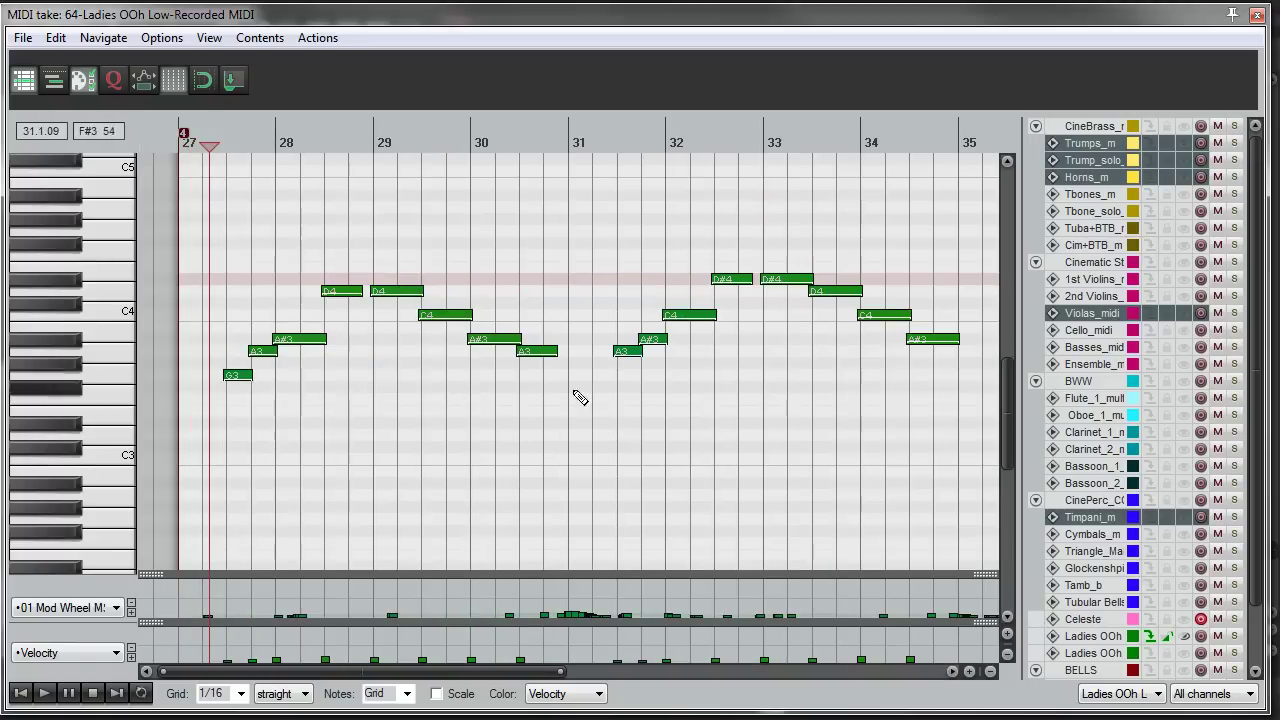
scroll(575, 436, down, 3)
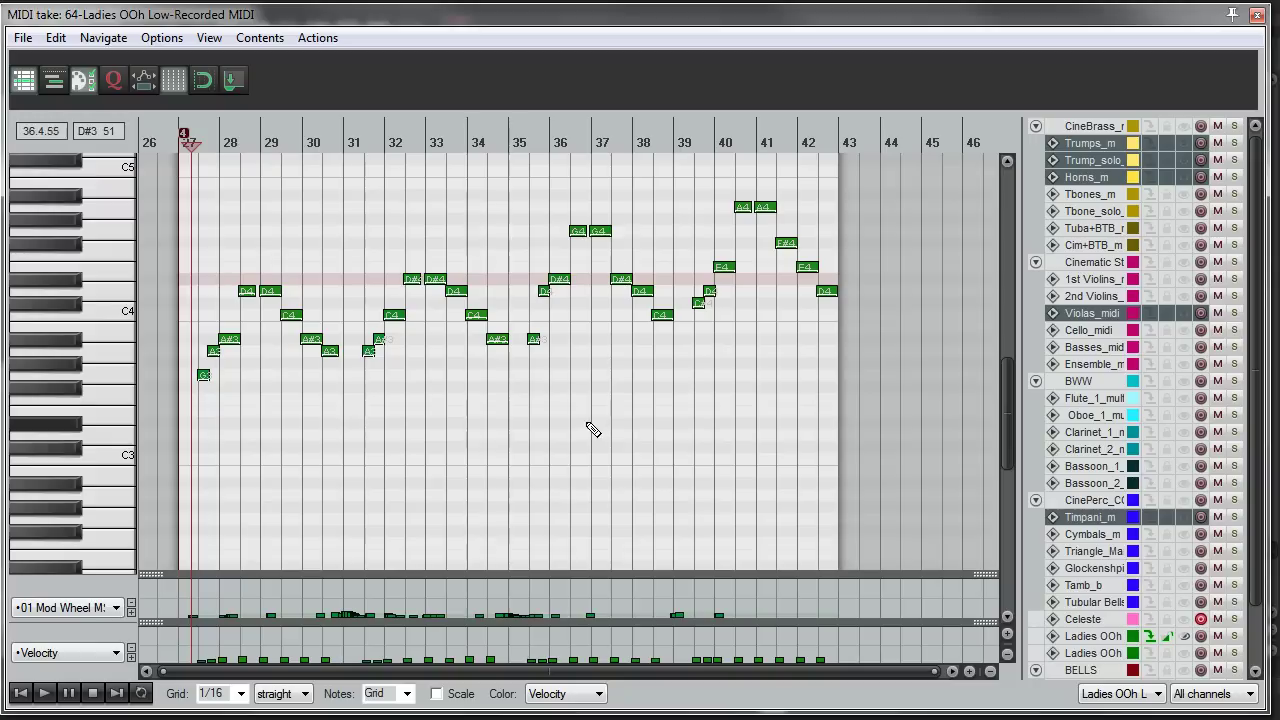
scroll(577, 373, up, 3)
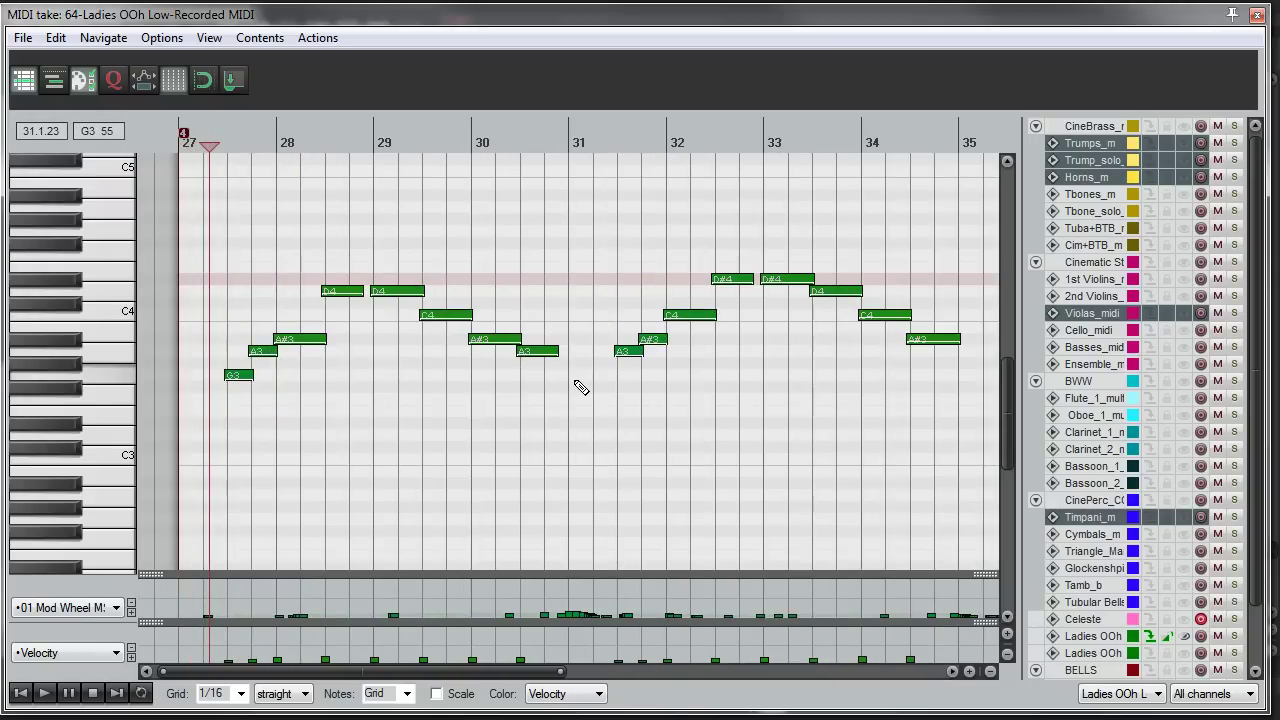
scroll(600, 375, down, 3)
Play the Ladies OOh Low melody through its closing phrase near measure 42 and stop playback.
key(space)
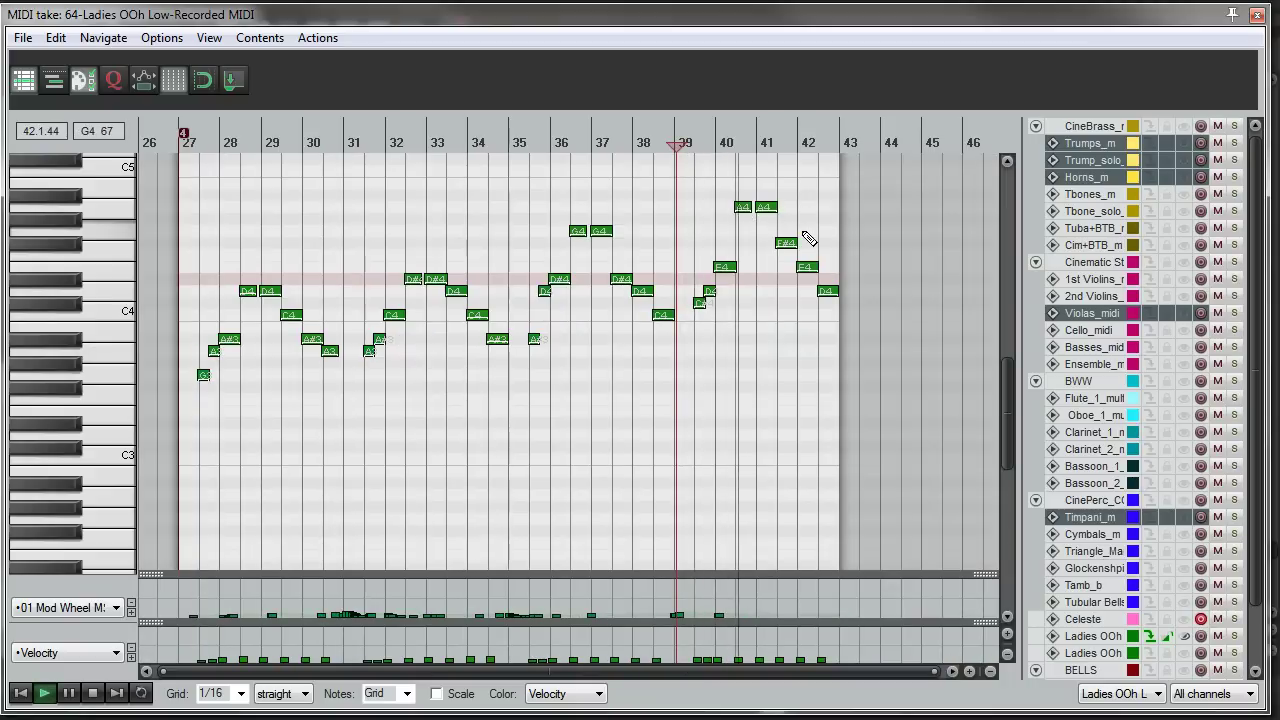
scroll(789, 237, down, 2)
key(space)
Close the Ladies OOh Low MIDI editor and disarm the Celeste track for recording.
scroll(385, 273, up, 3)
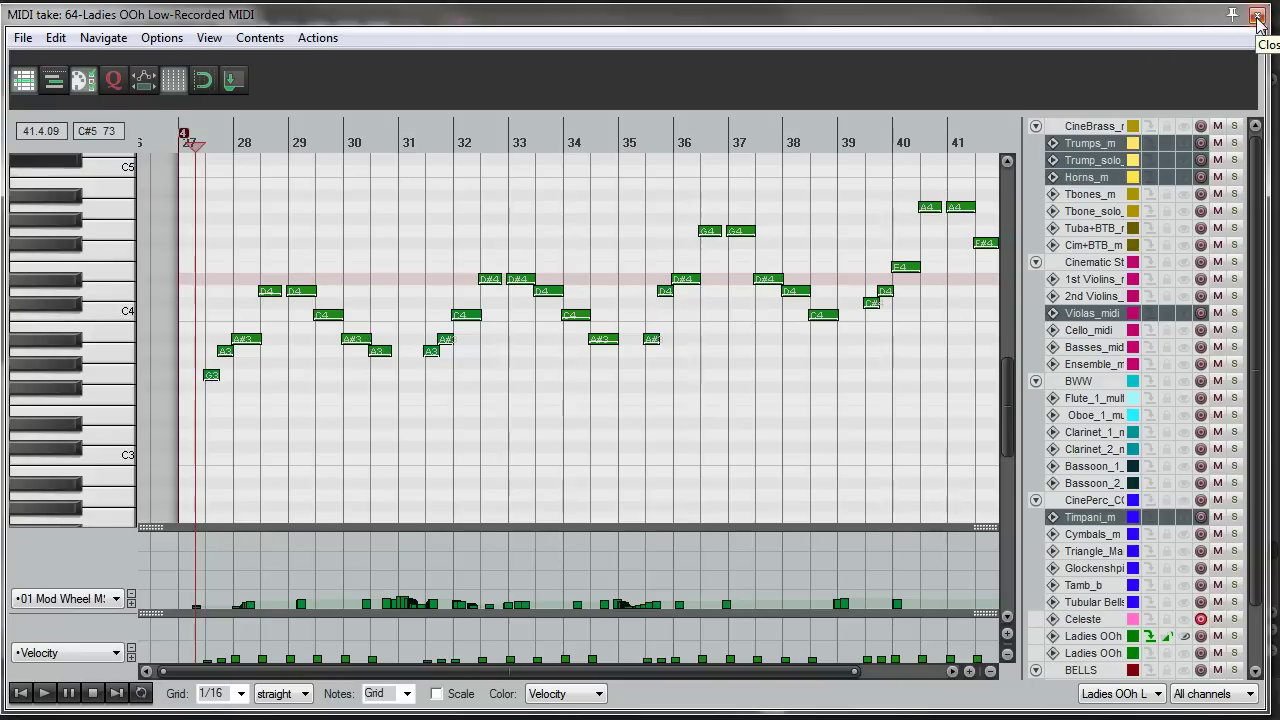
click(1257, 16)
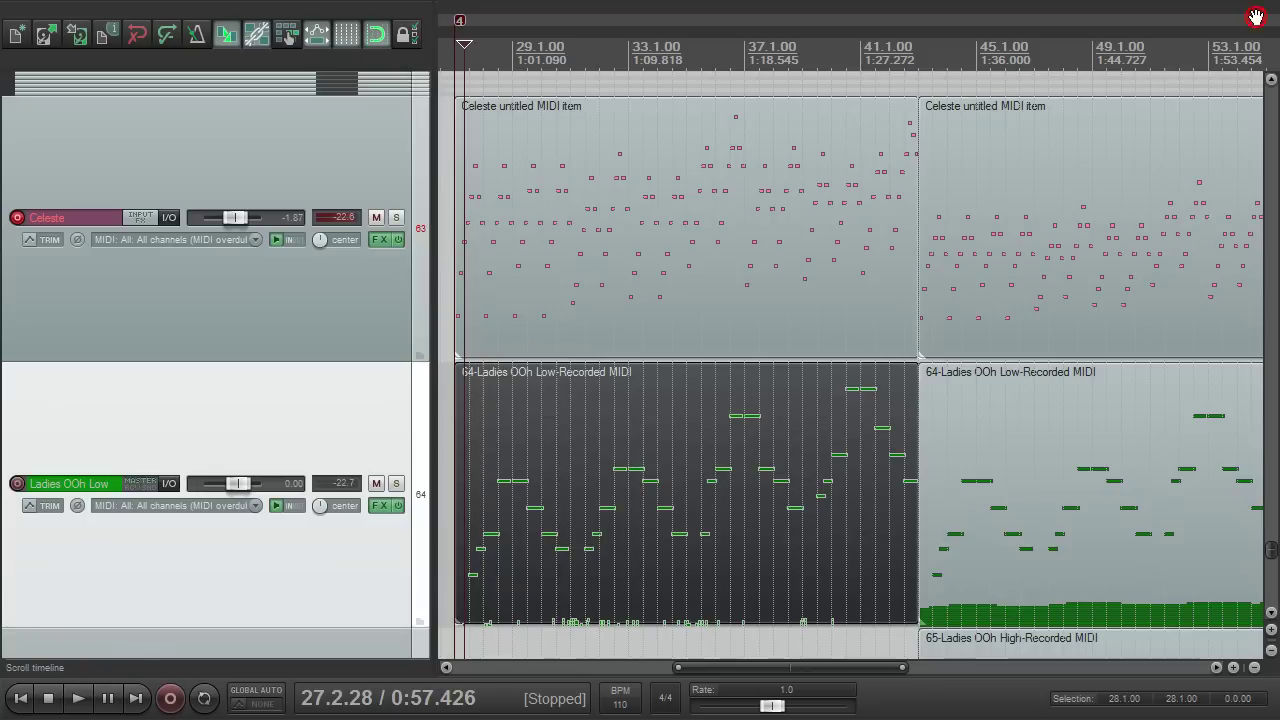
click(17, 217)
scroll(497, 414, down, 3)
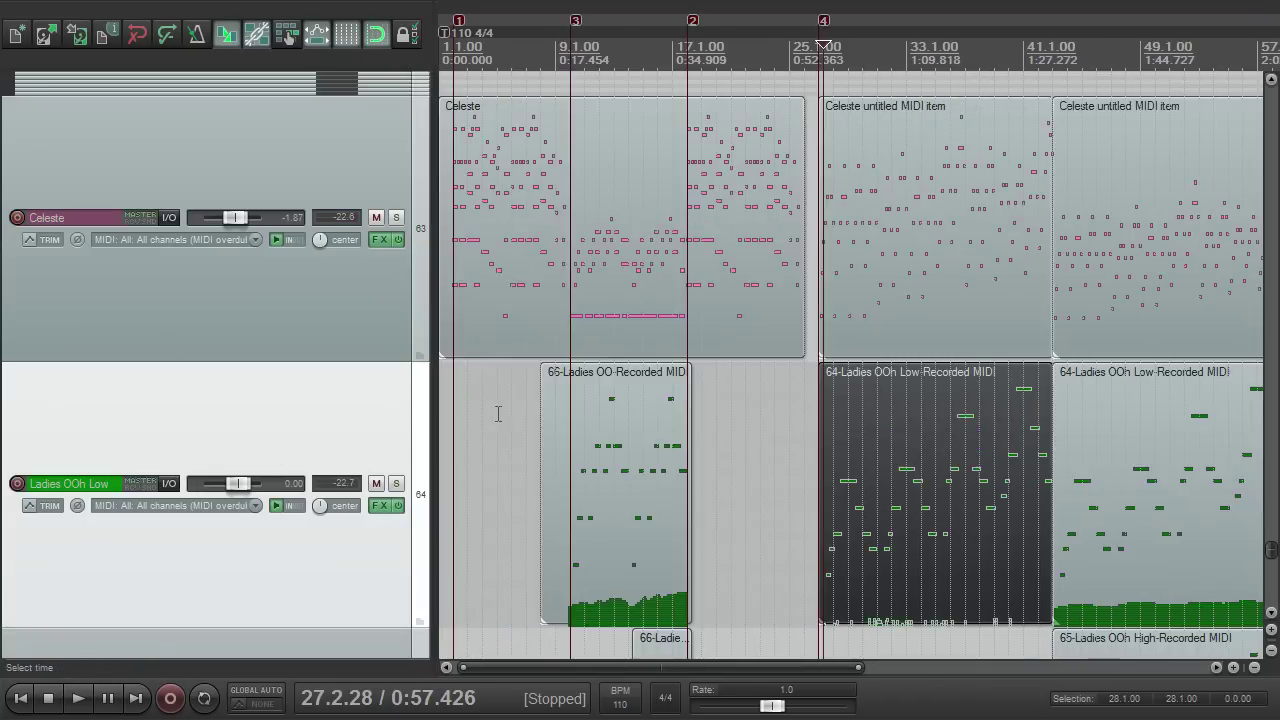
Set the playback position to measure 43 and locate the Ladies OOh High part that enters there.
click(888, 309)
scroll(903, 309, up, 5)
click(800, 45)
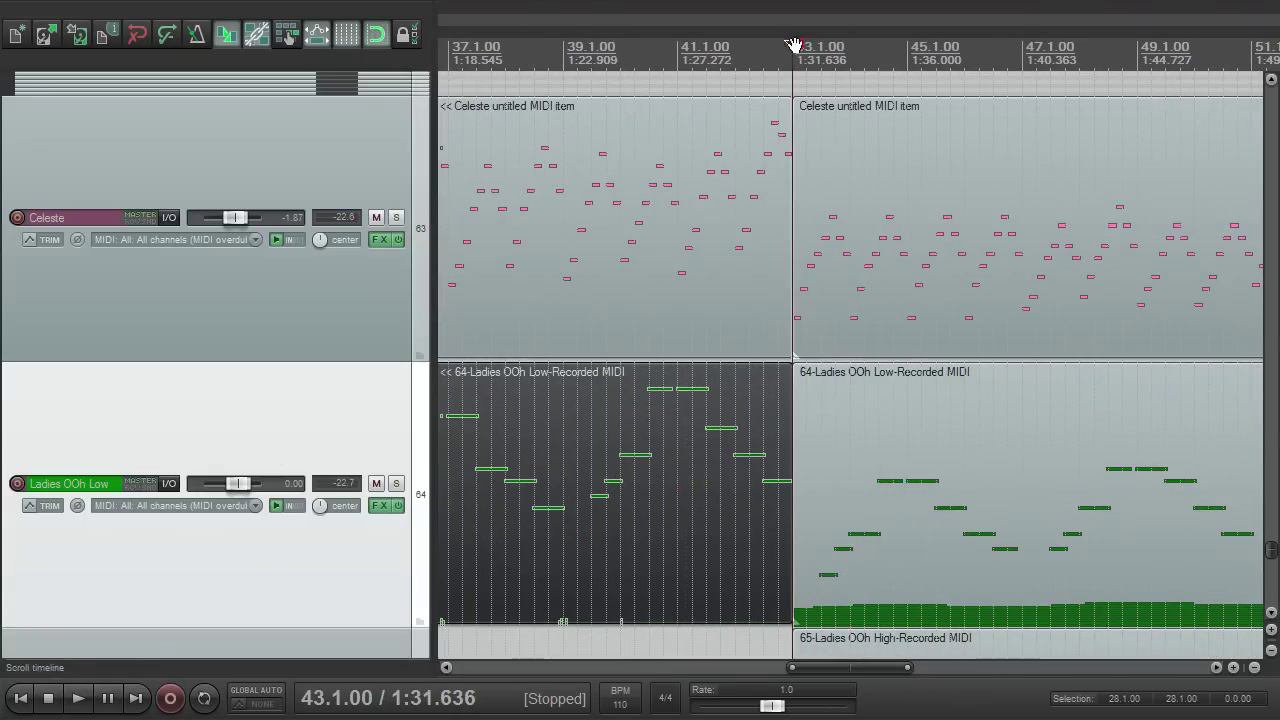
scroll(817, 477, down, 3)
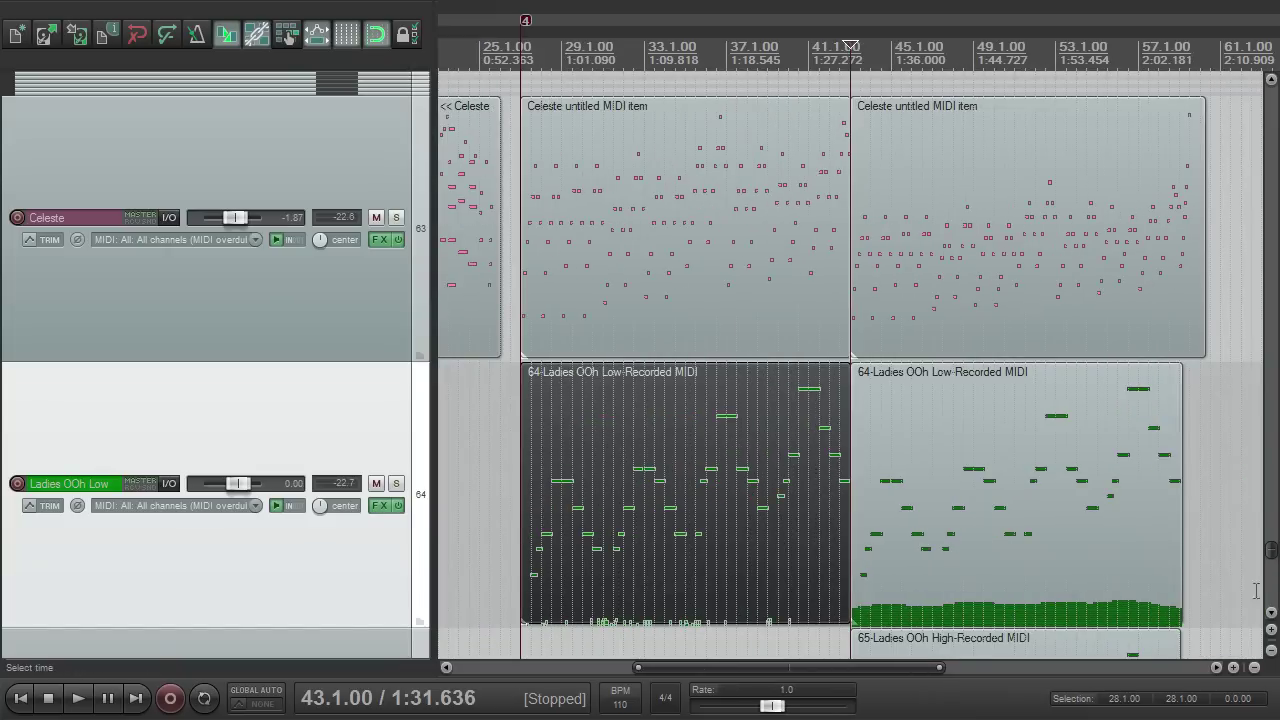
click(1270, 613)
click(1270, 613)
click(1270, 613)
scroll(1021, 449, down, 2)
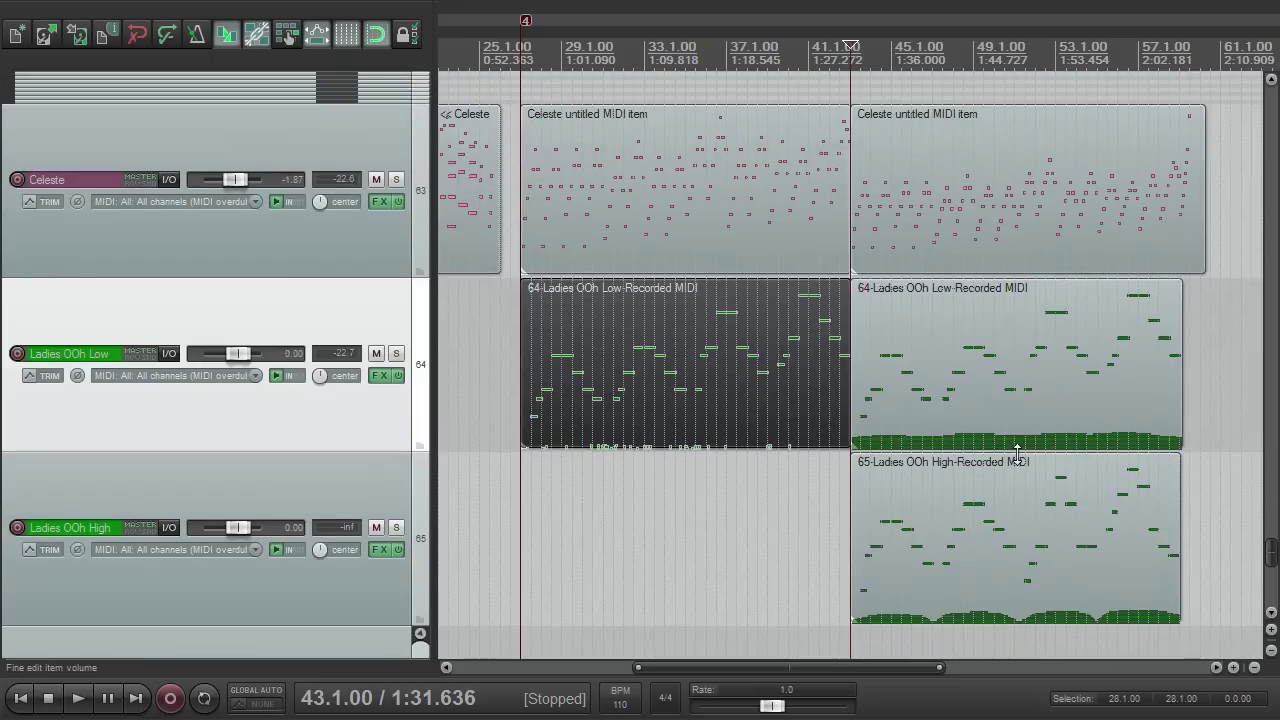
Solo the Ladies OOh High, Ladies OOh Low and Celeste tracks and play them together from measure 43.
click(398, 526)
click(396, 353)
key(space)
click(396, 179)
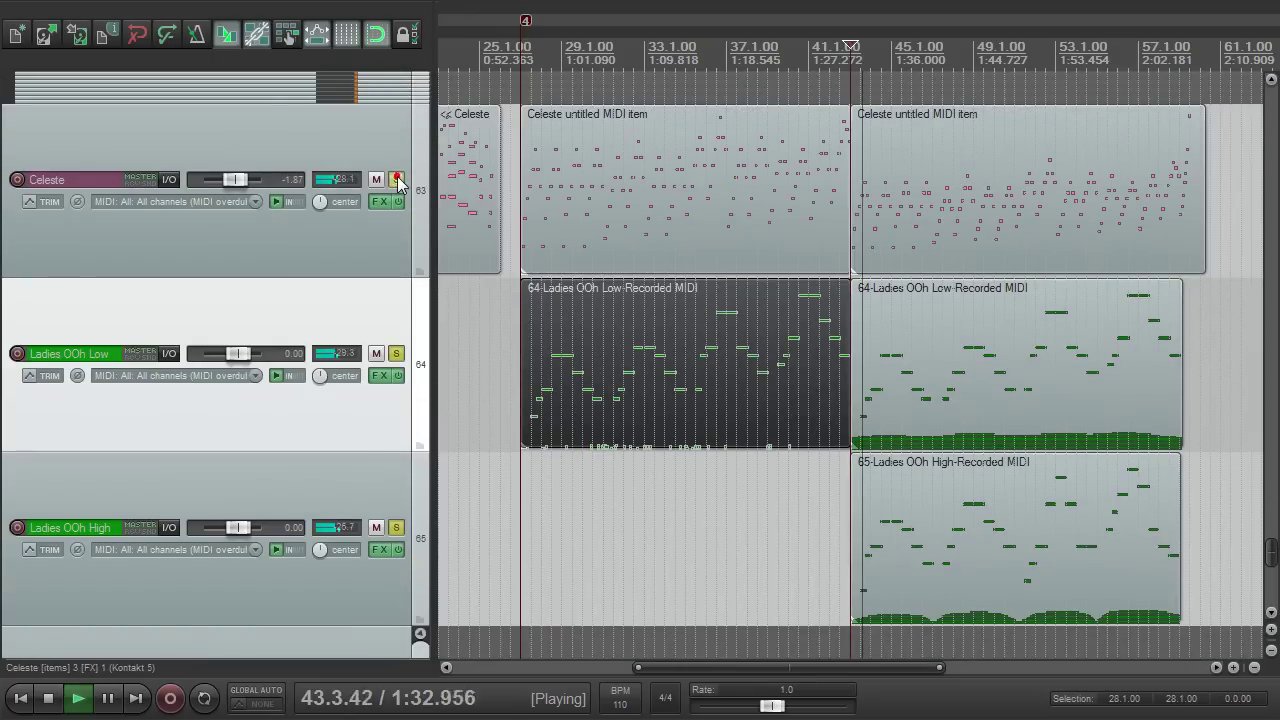
click(397, 180)
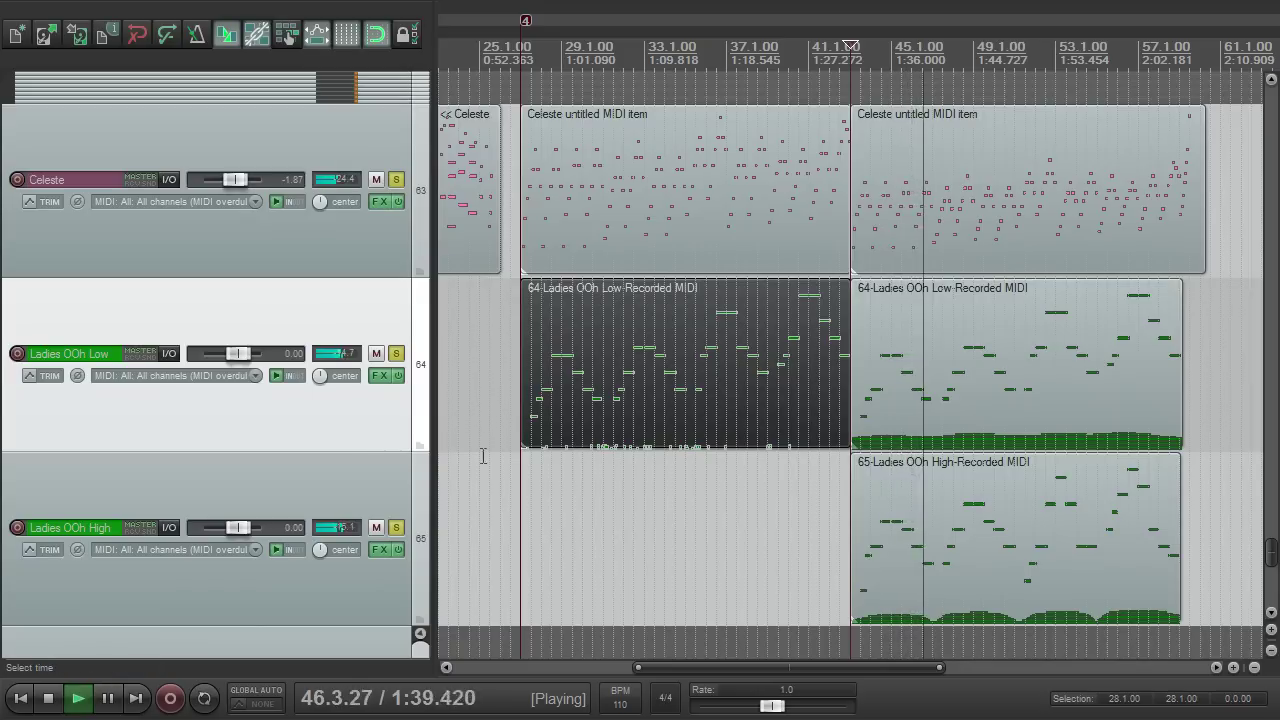
Open the Ladies OOh Low track's Kontakt instrument during playback and arm both Ladies OOh tracks for recording.
click(386, 378)
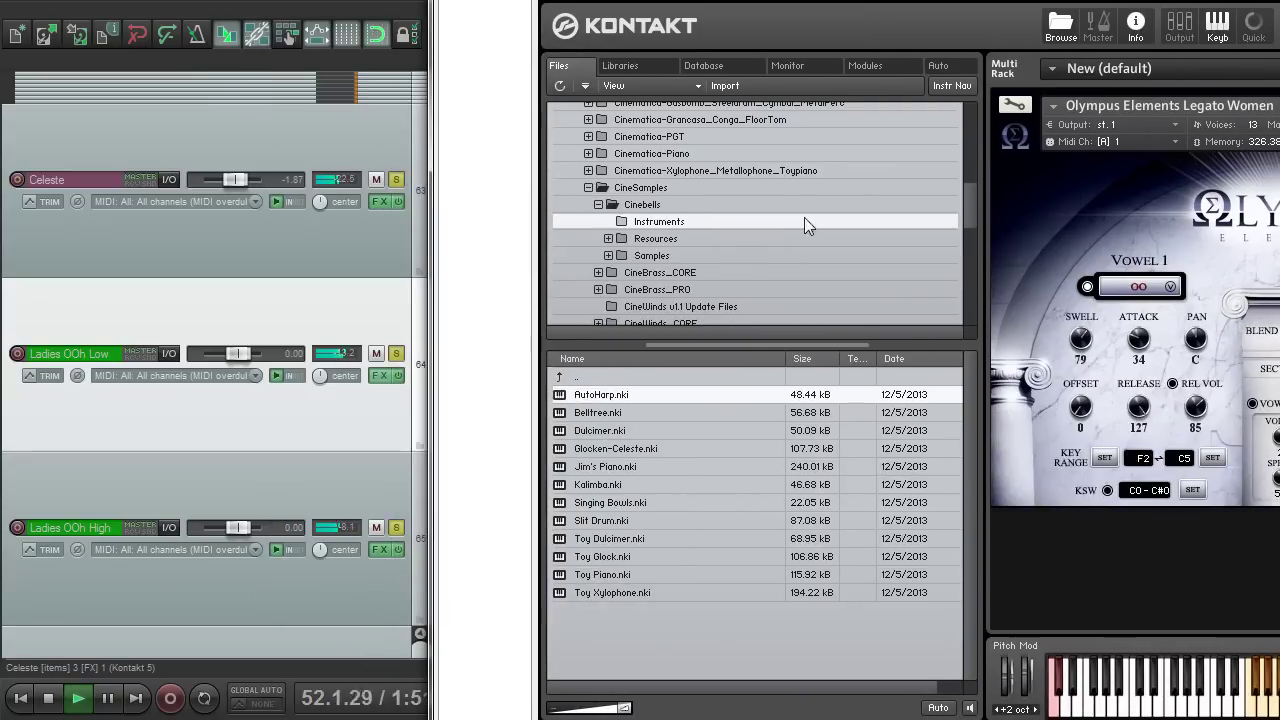
click(18, 356)
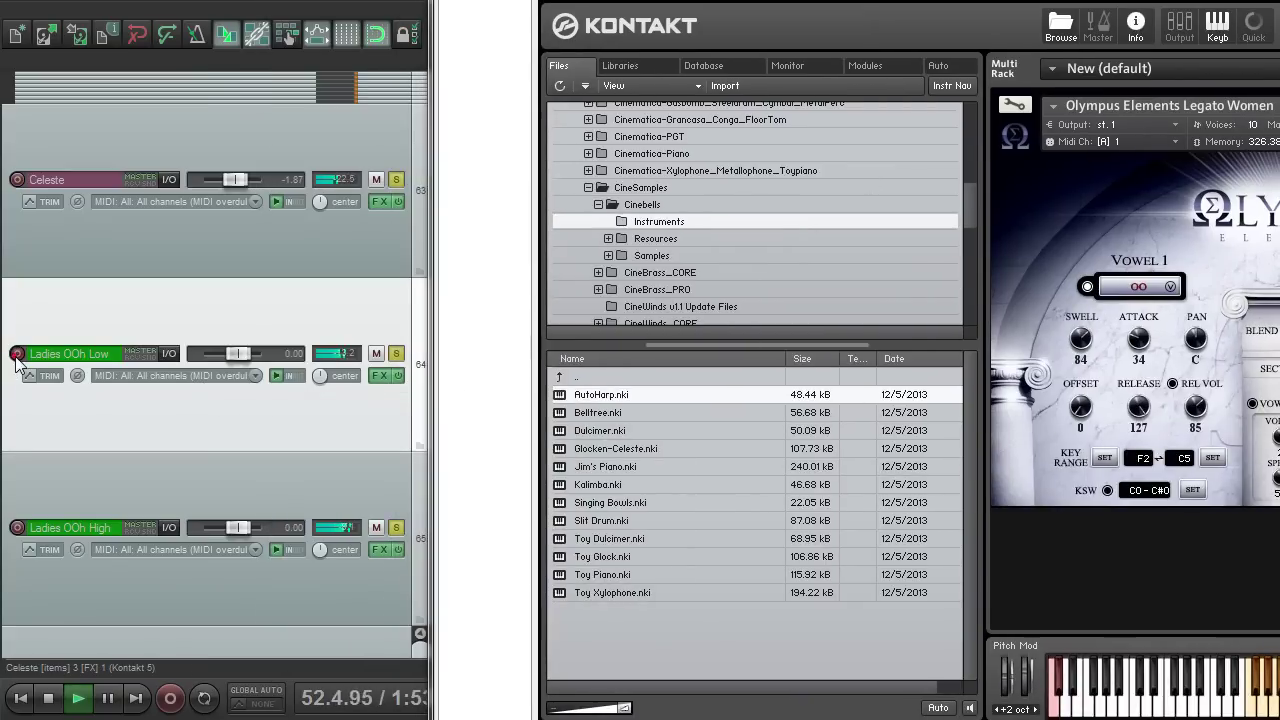
click(16, 529)
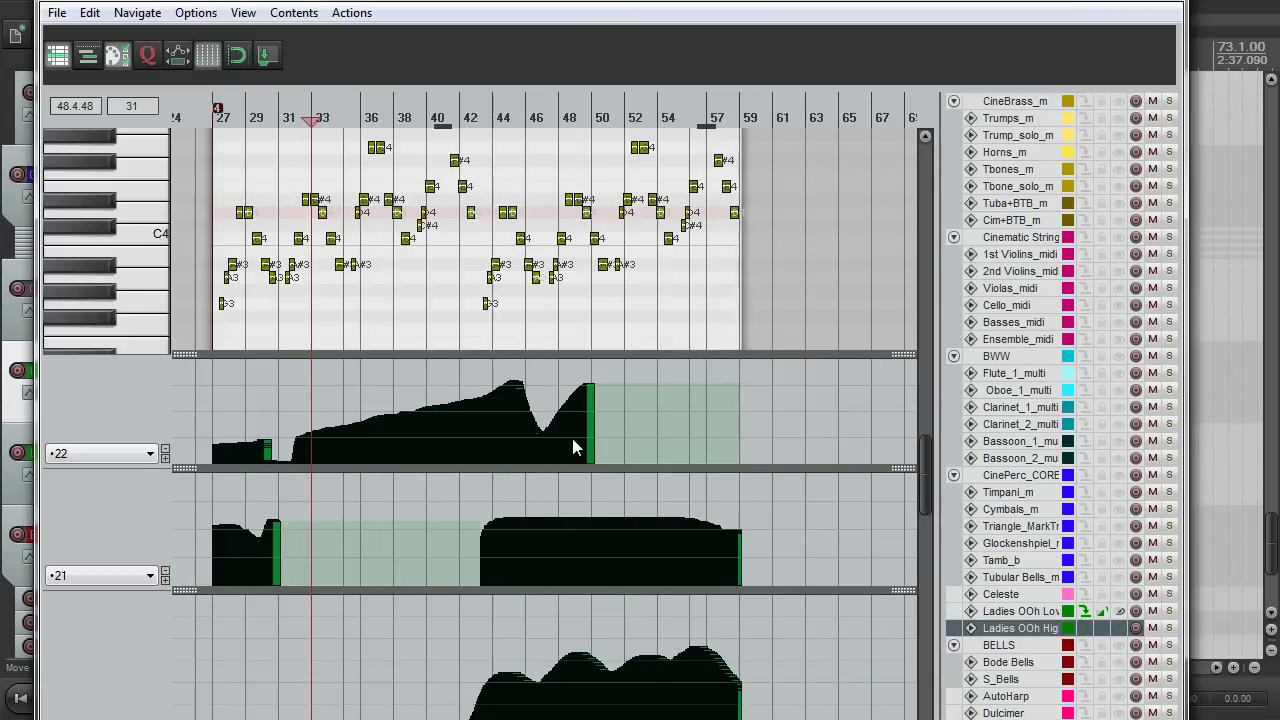
Widen the glued Ladies OOh Low MIDI editor and position it beside the track controls with its controller lanes in view.
scroll(575, 435, up, 5)
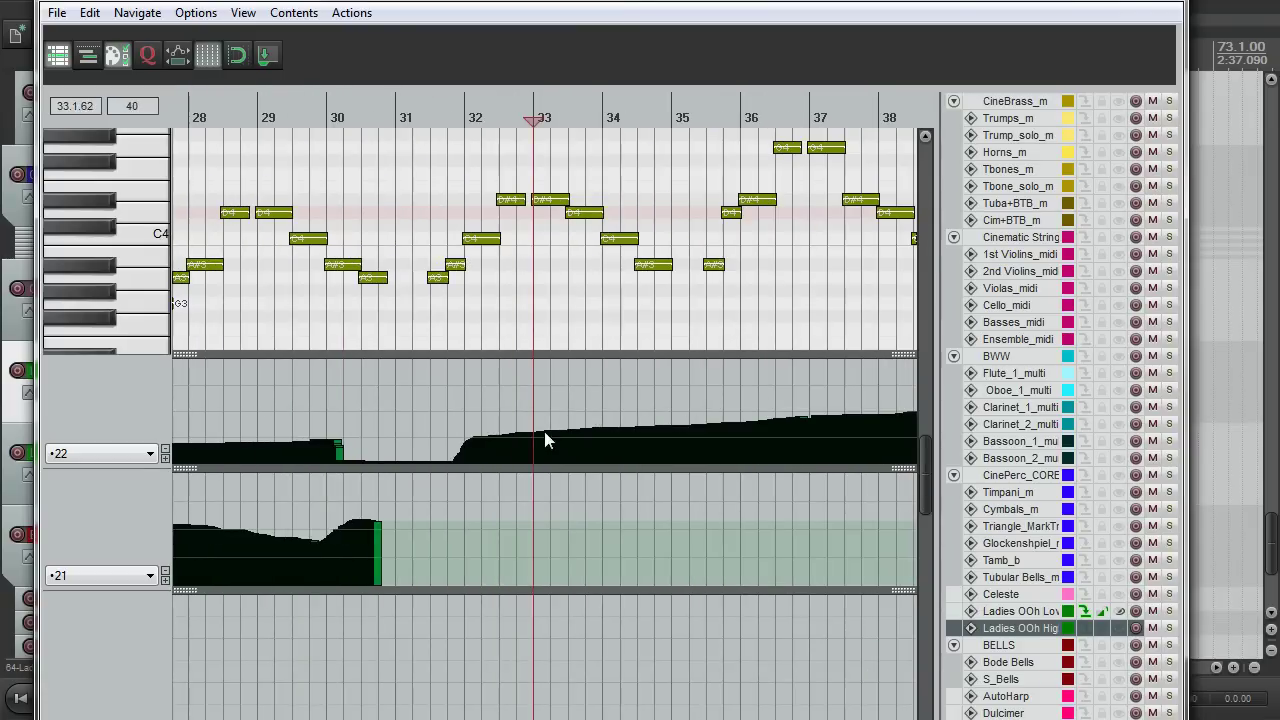
scroll(369, 424, down, 3)
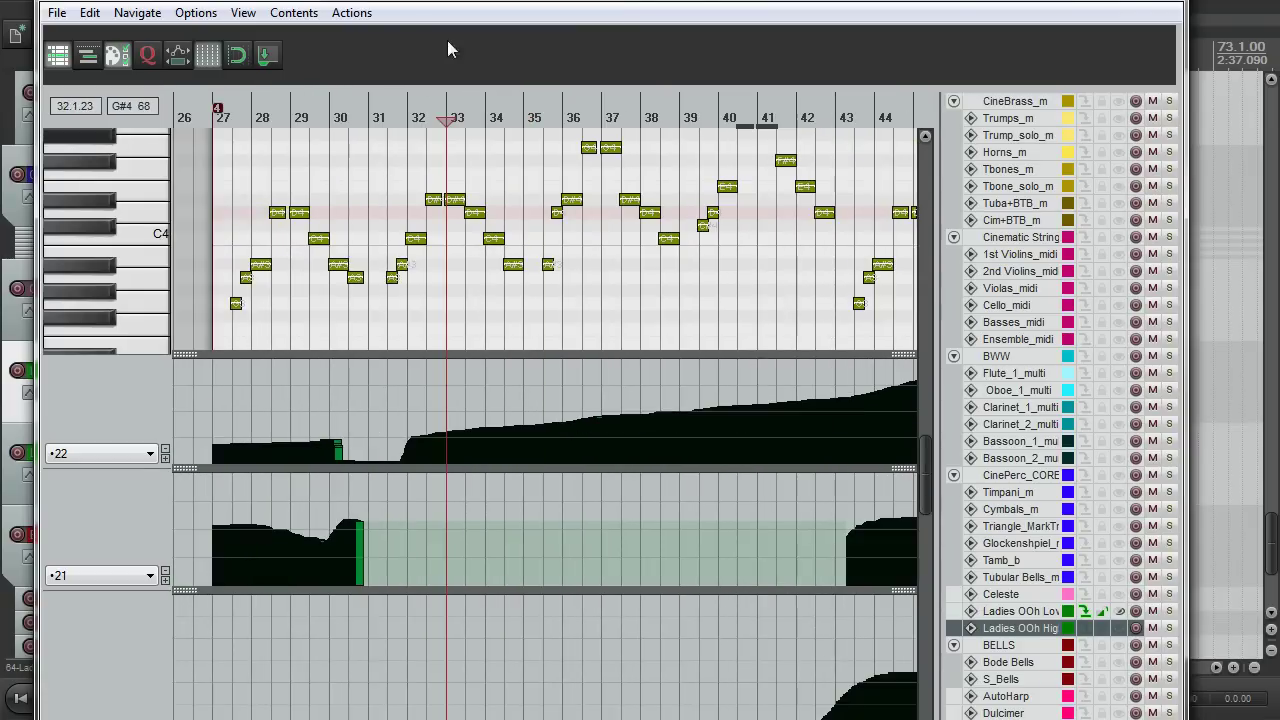
drag(415, 2, 381, 23)
drag(1154, 223, 1278, 223)
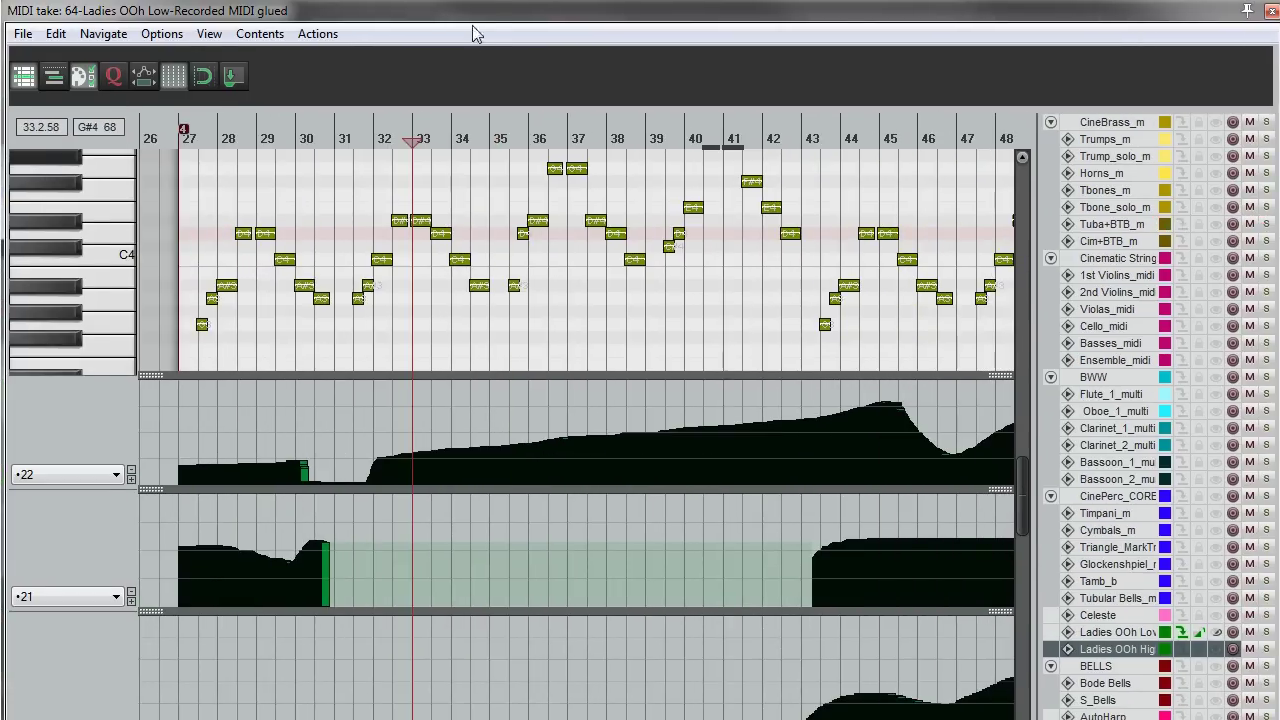
drag(498, 4, 520, 195)
click(369, 17)
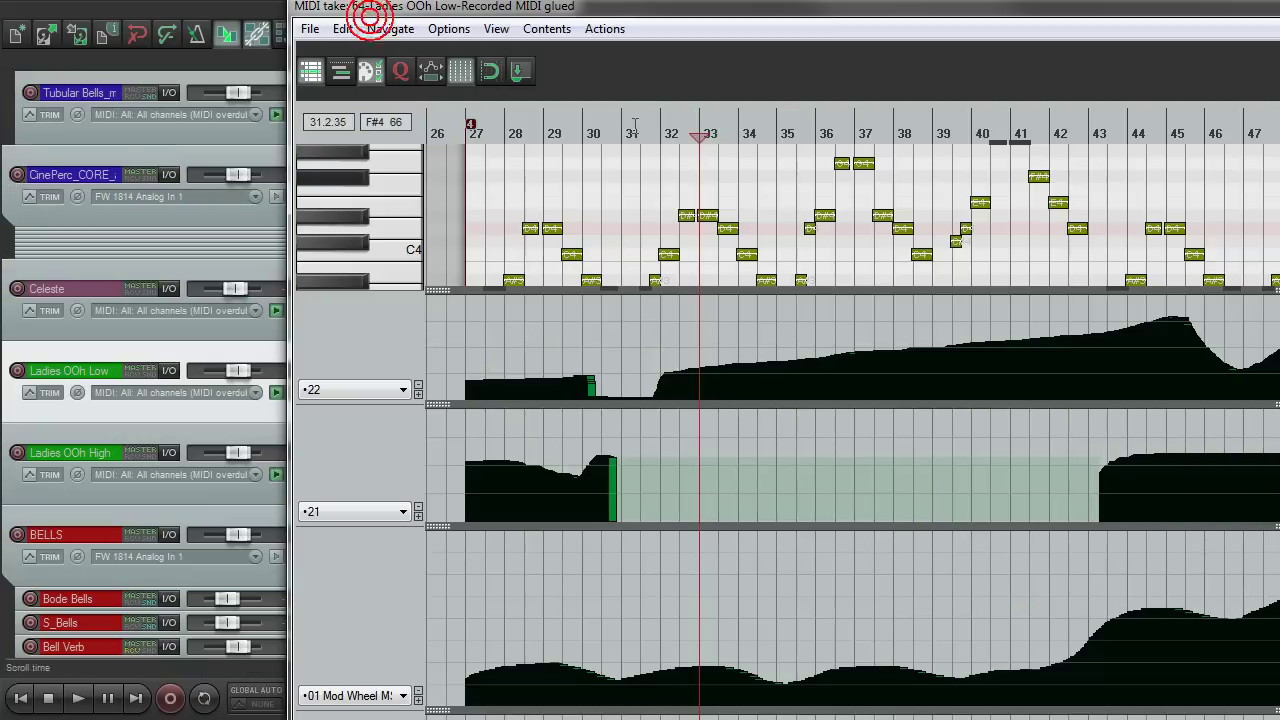
Give the note area more height and play the Ladies OOh Low line briefly from measure 30.
click(568, 119)
scroll(606, 171, up, 1)
scroll(518, 304, up, 2)
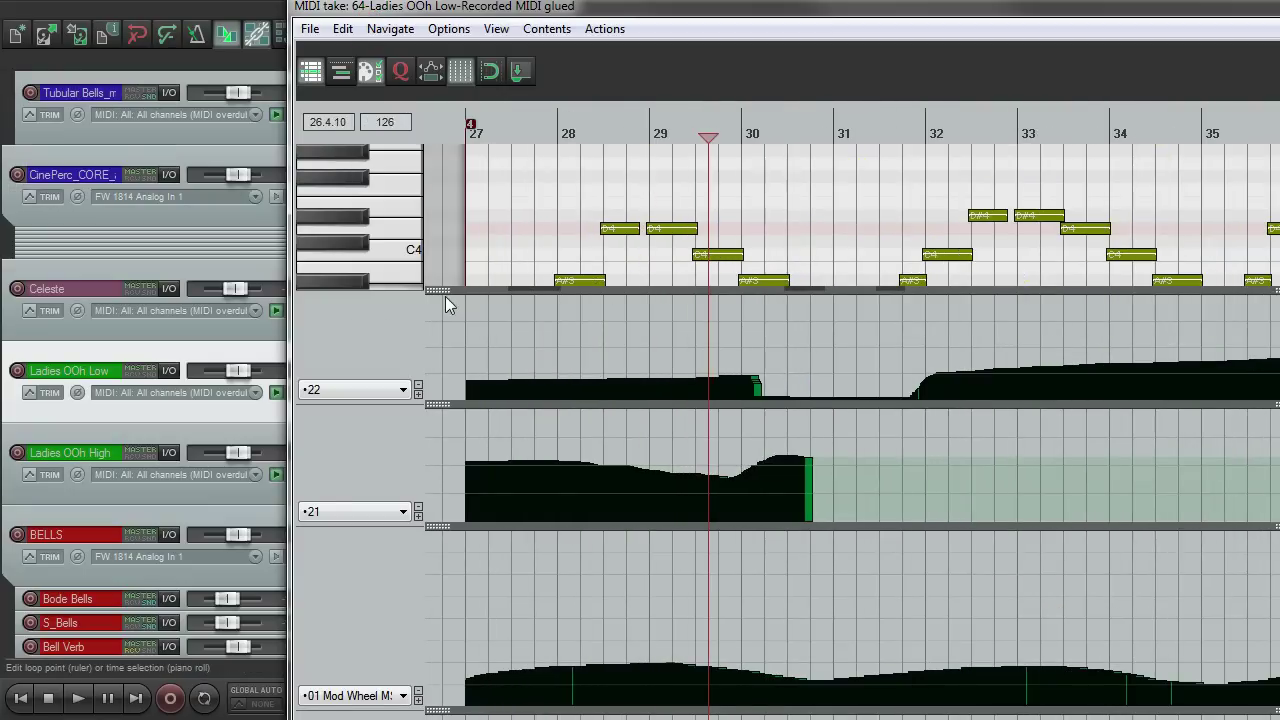
drag(445, 296, 440, 342)
click(776, 125)
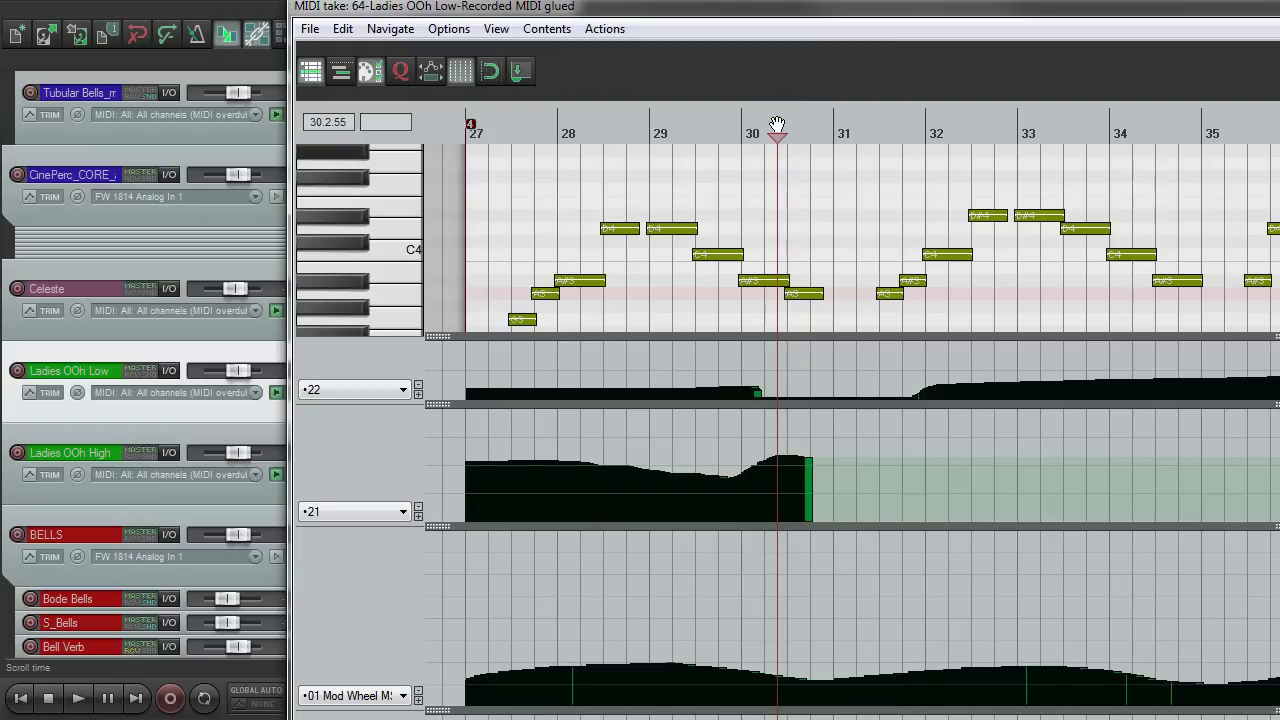
key(space)
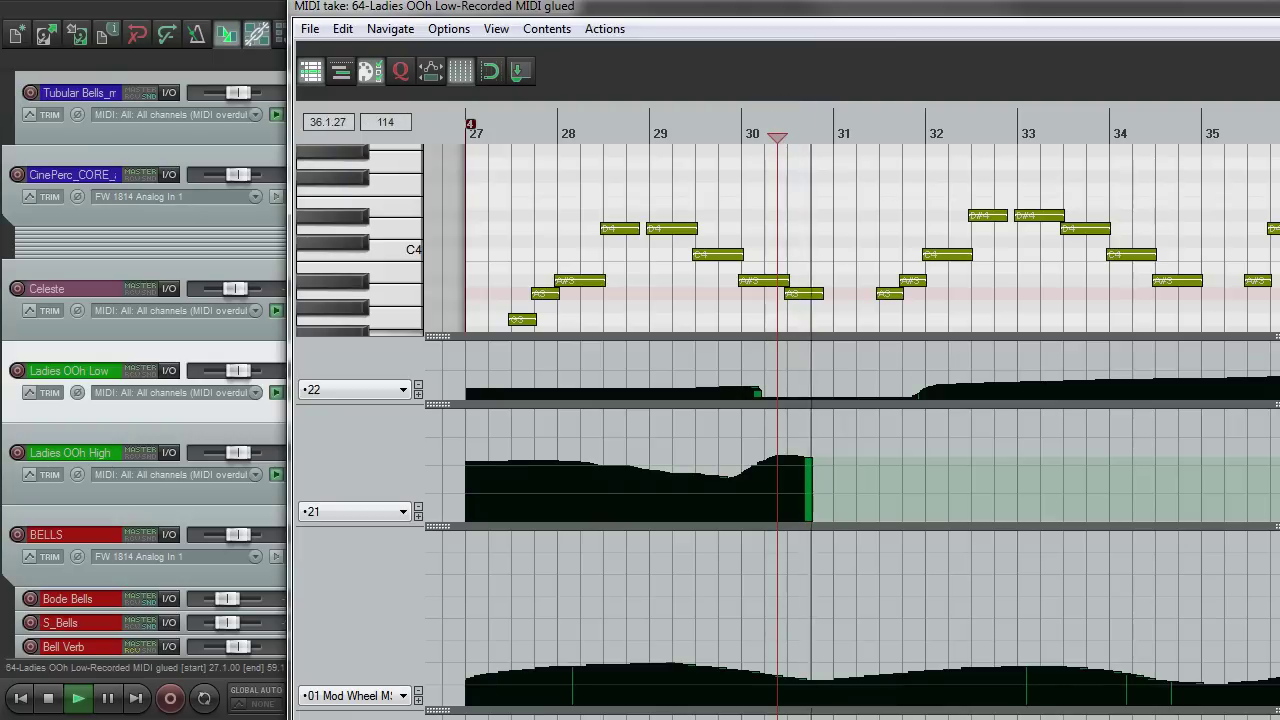
key(space)
Draw a swell in the CC 21 lane peaking just before measure 31 and play it from the end of measure 29.
click(735, 127)
key(space)
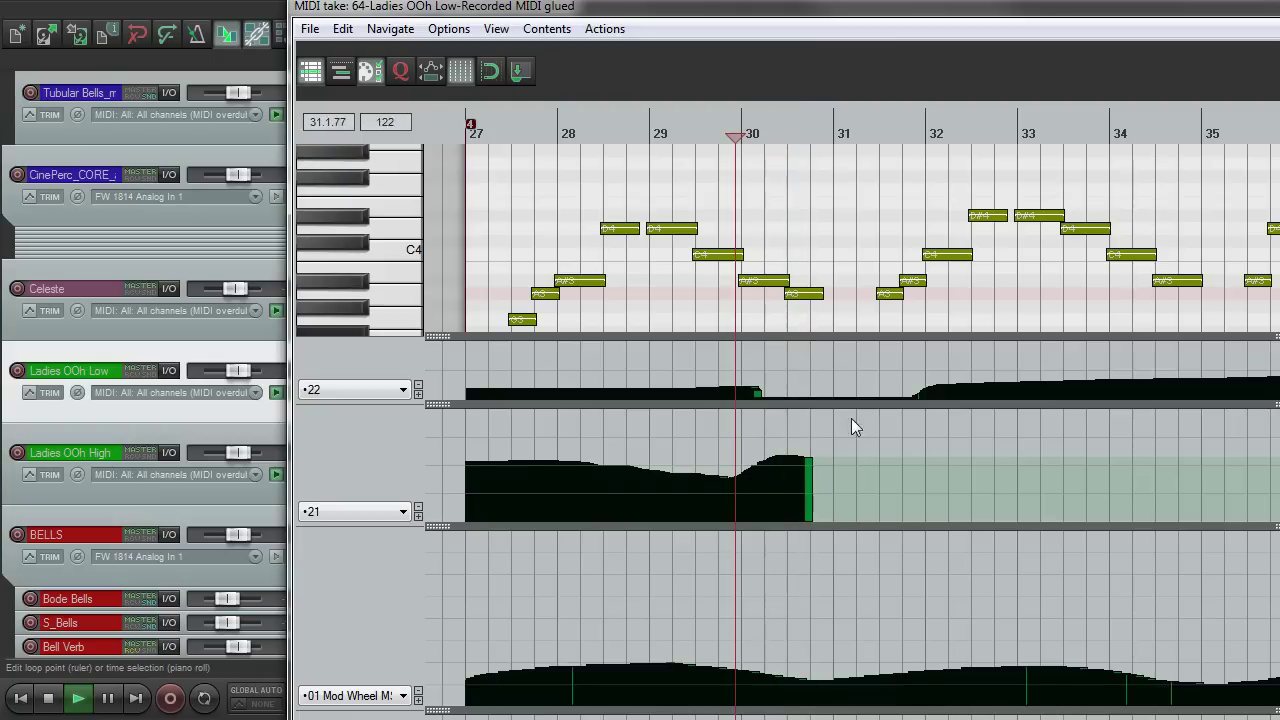
key(space)
click(799, 432)
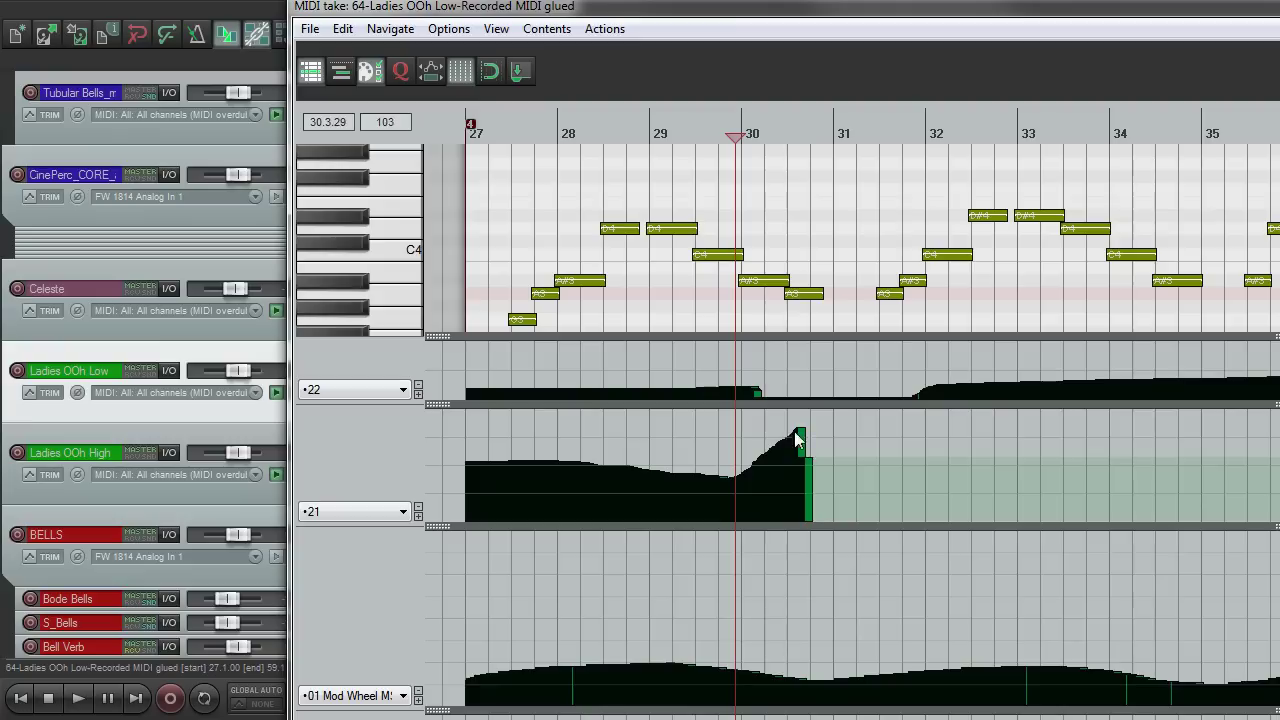
mouse_move(799, 432)
mouse_down()
mouse_move(837, 430)
mouse_move(895, 478)
mouse_up()
key(space)
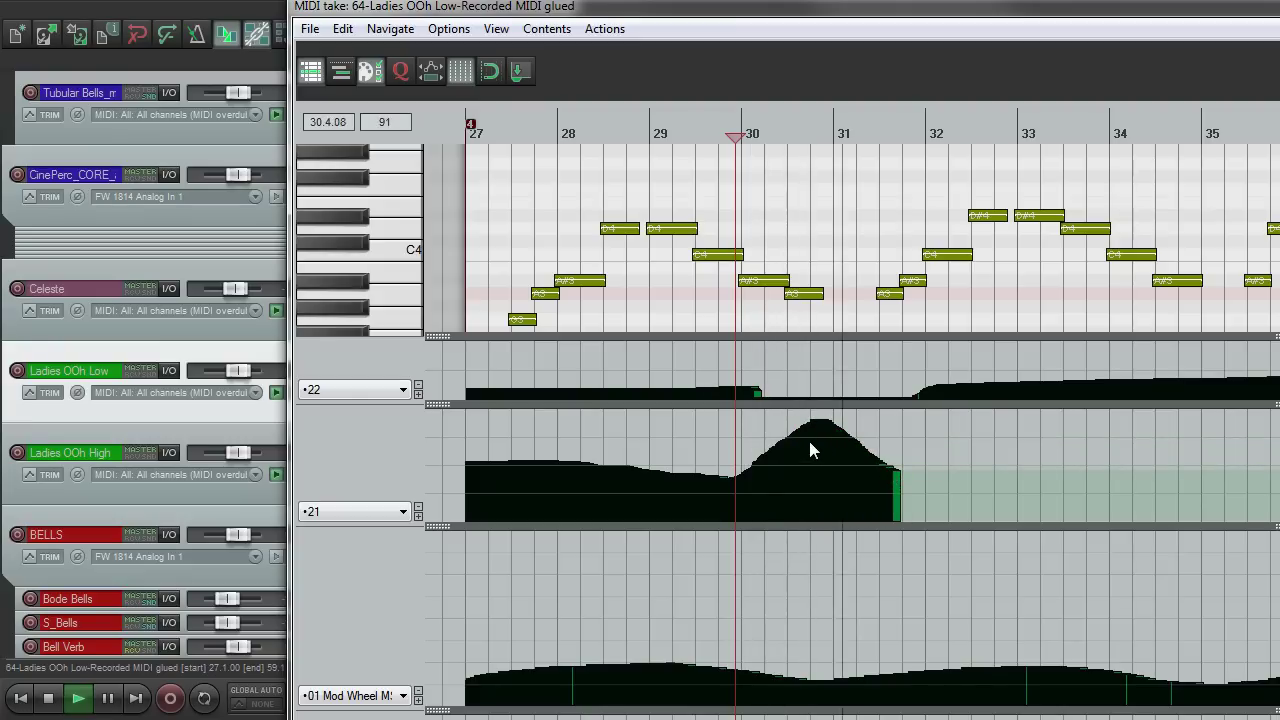
Close the Ladies OOh Low MIDI editor, clear the track solos and stop playback.
scroll(840, 370, down, 3)
scroll(840, 372, down, 2)
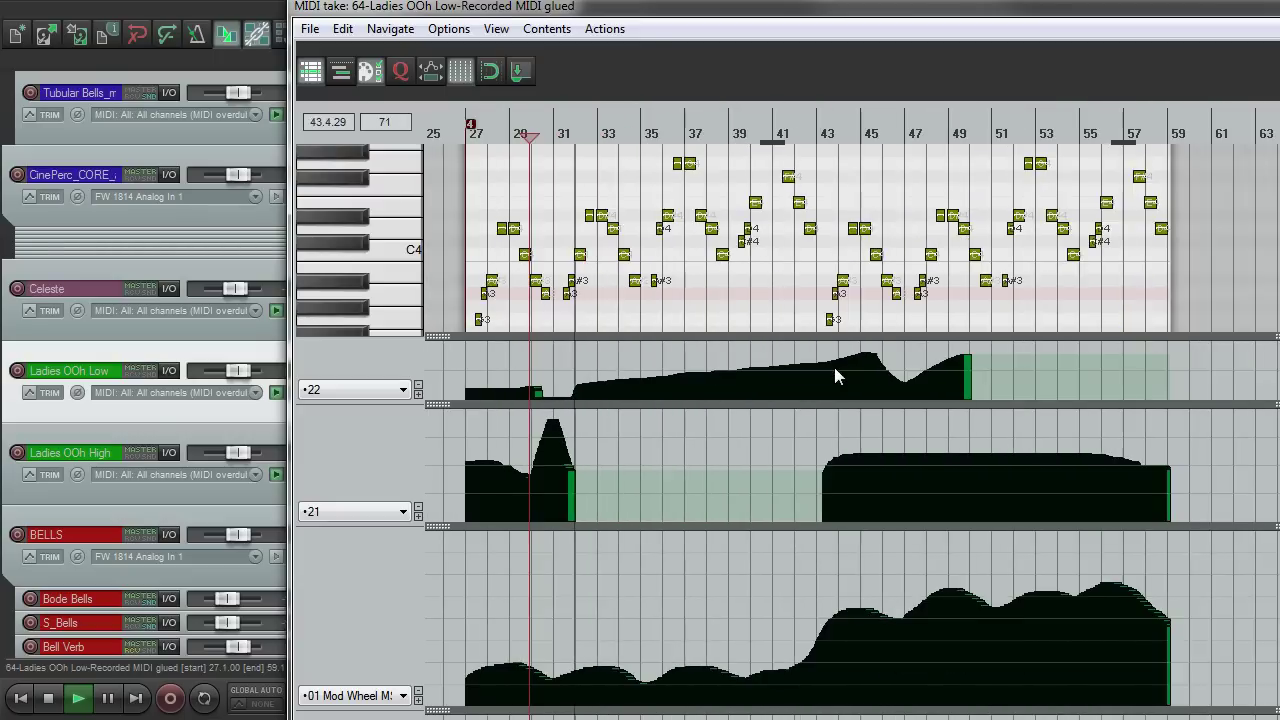
scroll(815, 371, down, 2)
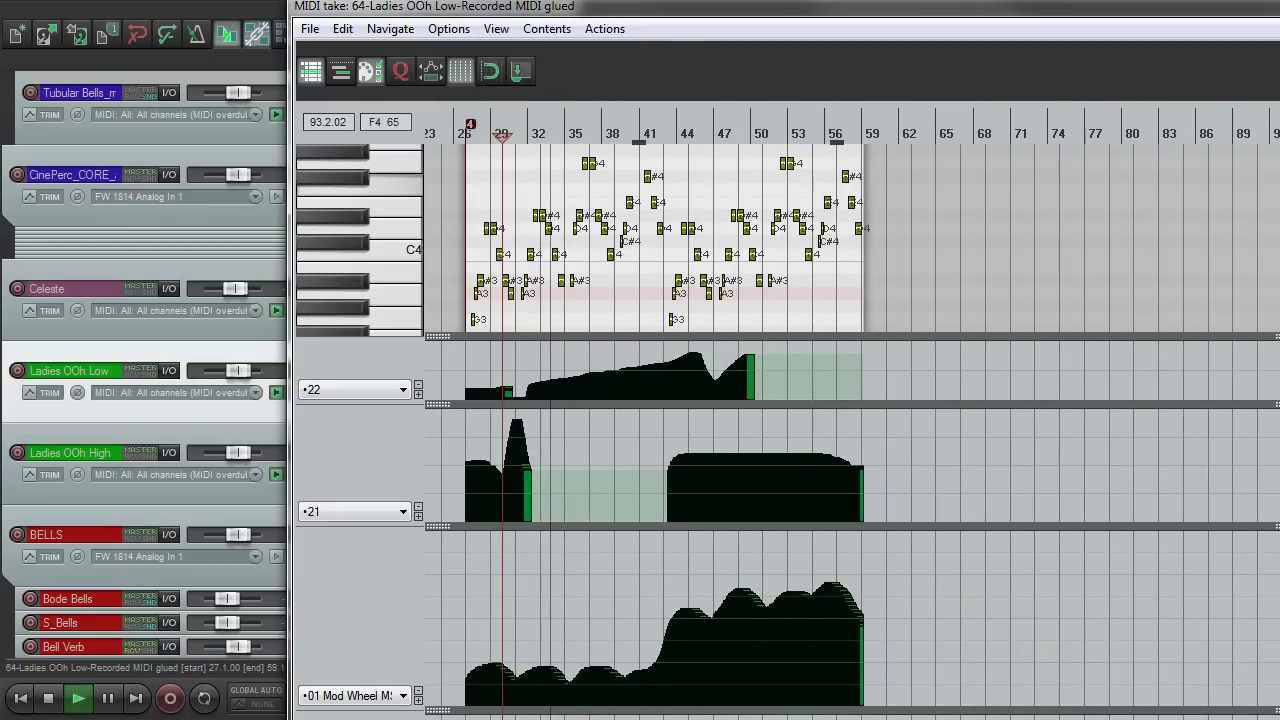
key(Escape)
click(398, 369)
key(space)
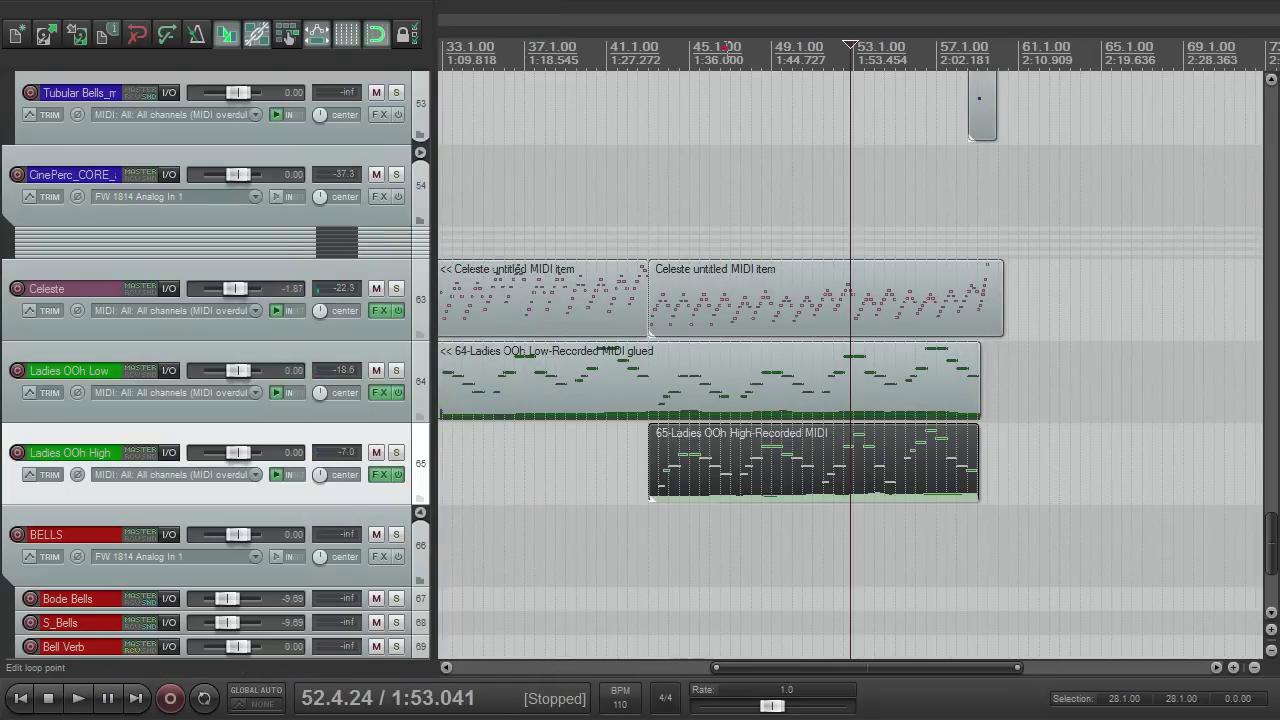
Play Celeste and both Ladies OOh tracks soloed from measure 51 to about measure 58, and clear the solos.
click(832, 49)
scroll(850, 136, up, 2)
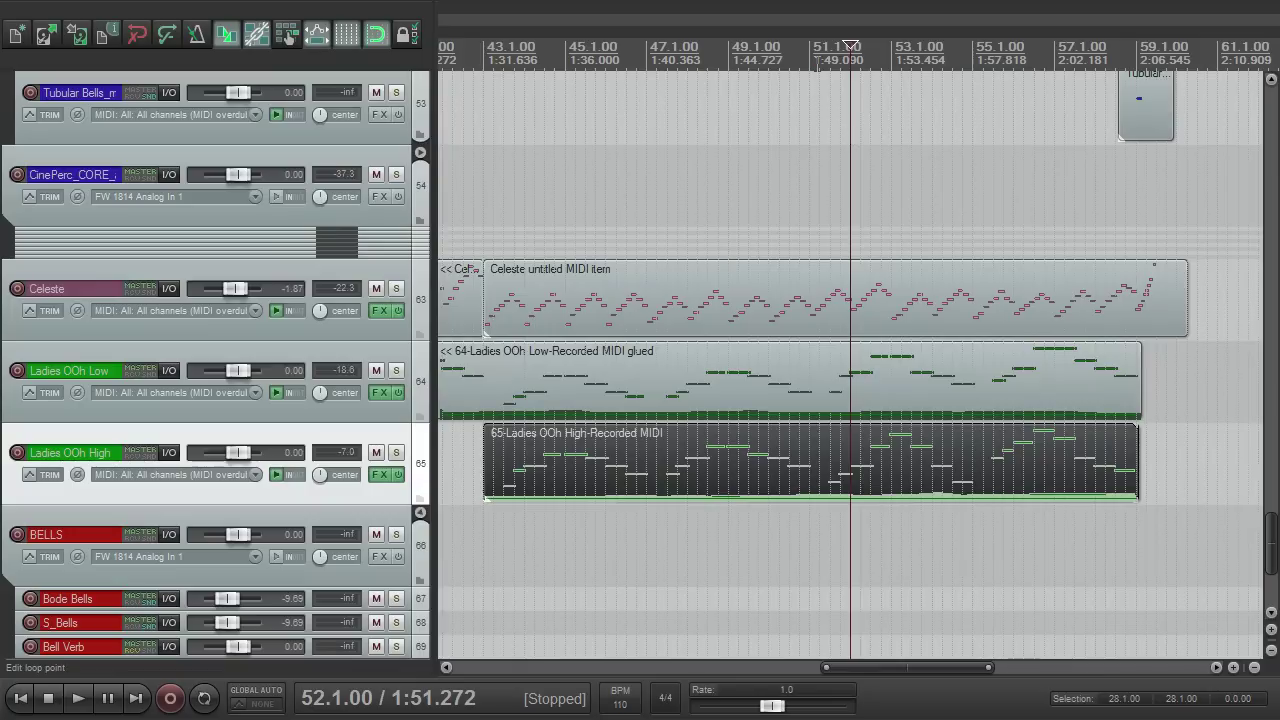
click(819, 56)
drag(396, 289, 410, 447)
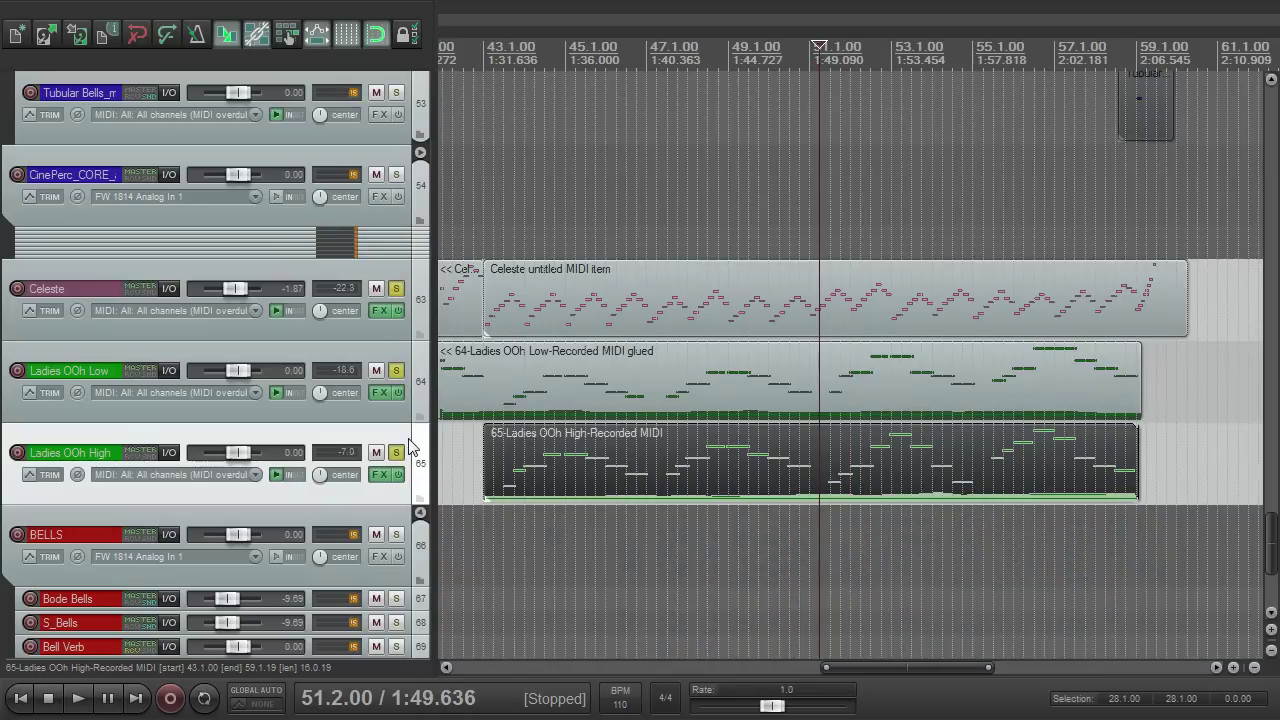
key(space)
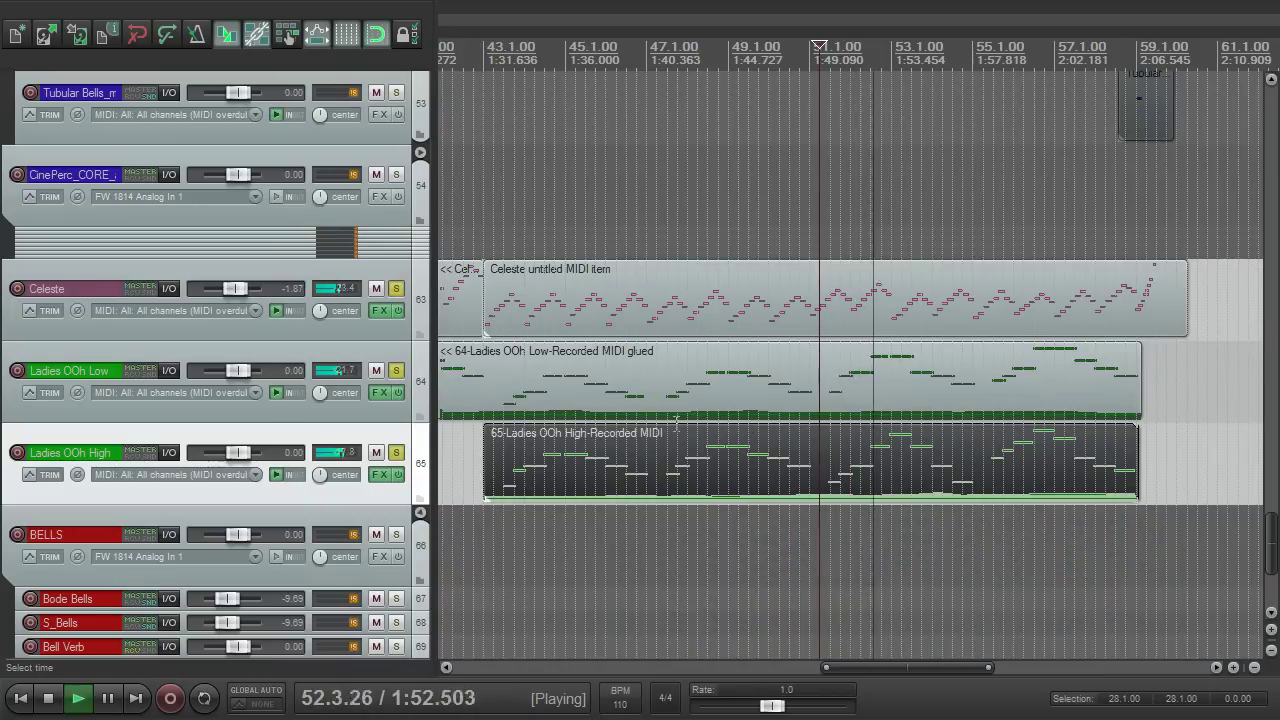
click(396, 452)
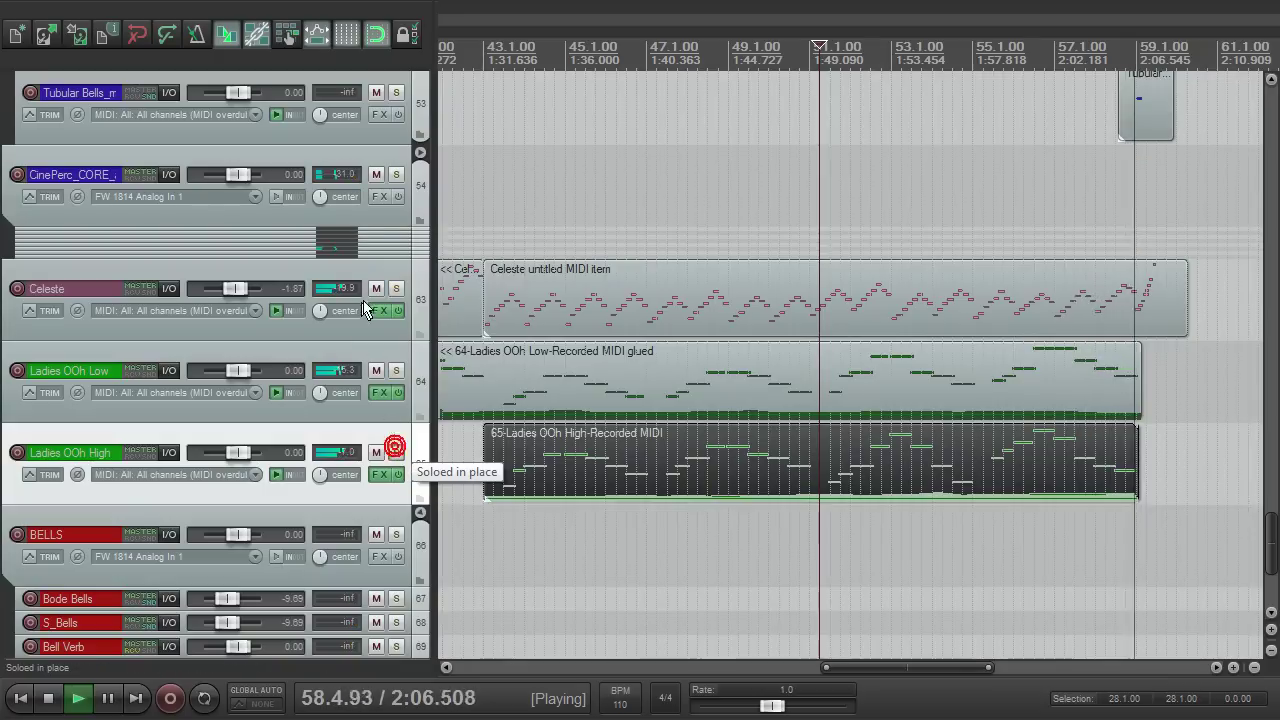
key(space)
Locate the cymbal, triangle and glockenspiel parts and set the playback position to measure 40.
drag(1270, 538, 1265, 476)
scroll(1215, 480, down, 8)
scroll(1137, 441, up, 3)
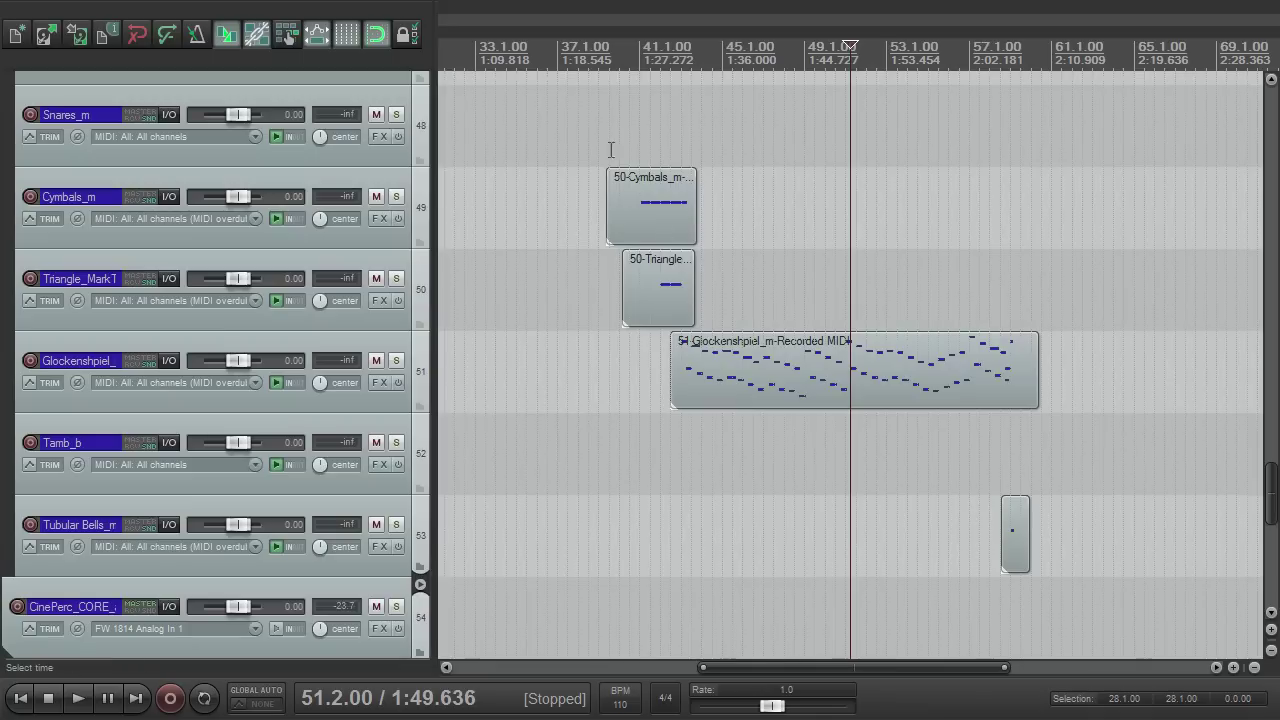
click(617, 57)
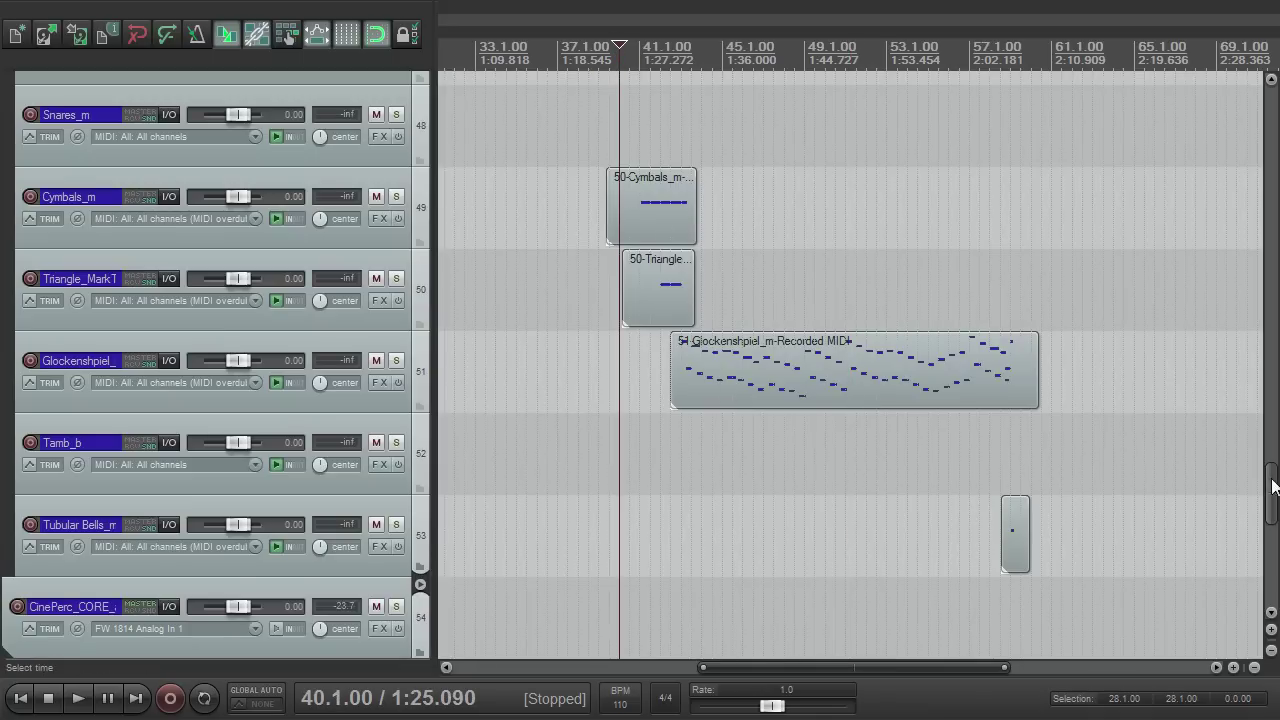
Locate the oboe, clarinet and bassoon parts that enter at measure 41.
drag(1274, 487, 1266, 366)
scroll(875, 356, down, 3)
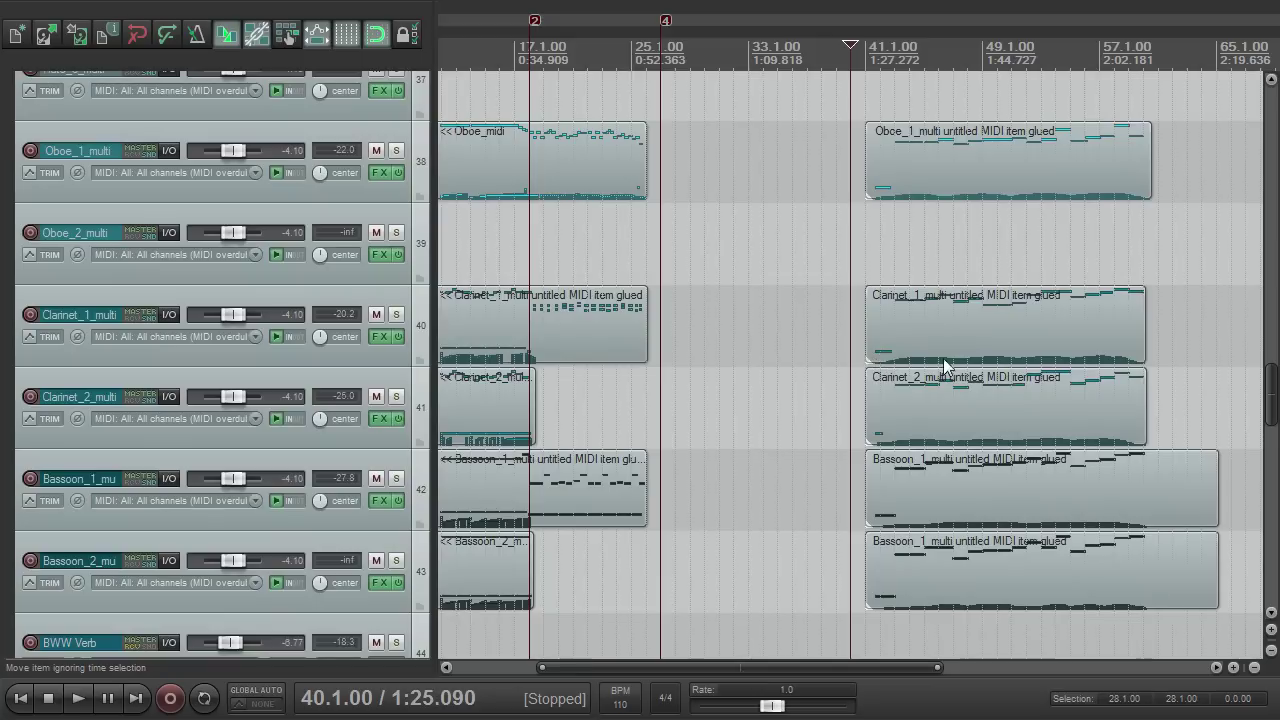
drag(838, 668, 955, 668)
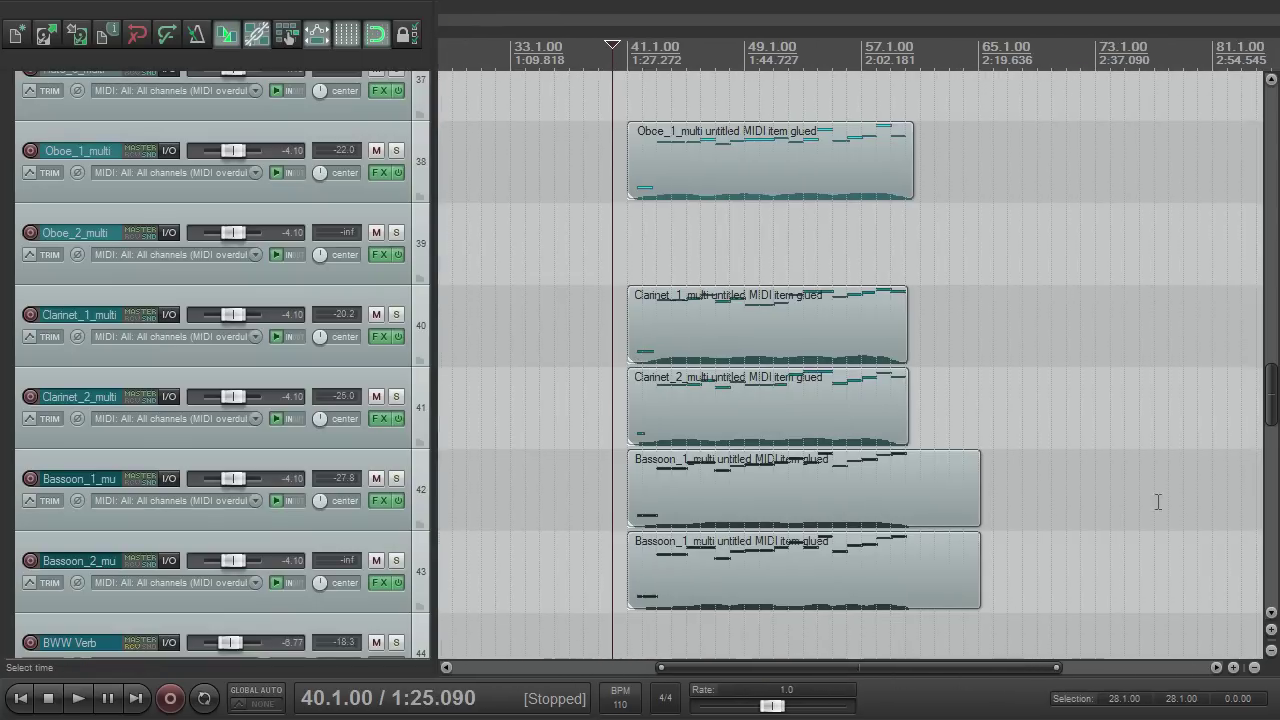
scroll(850, 365, up, 3)
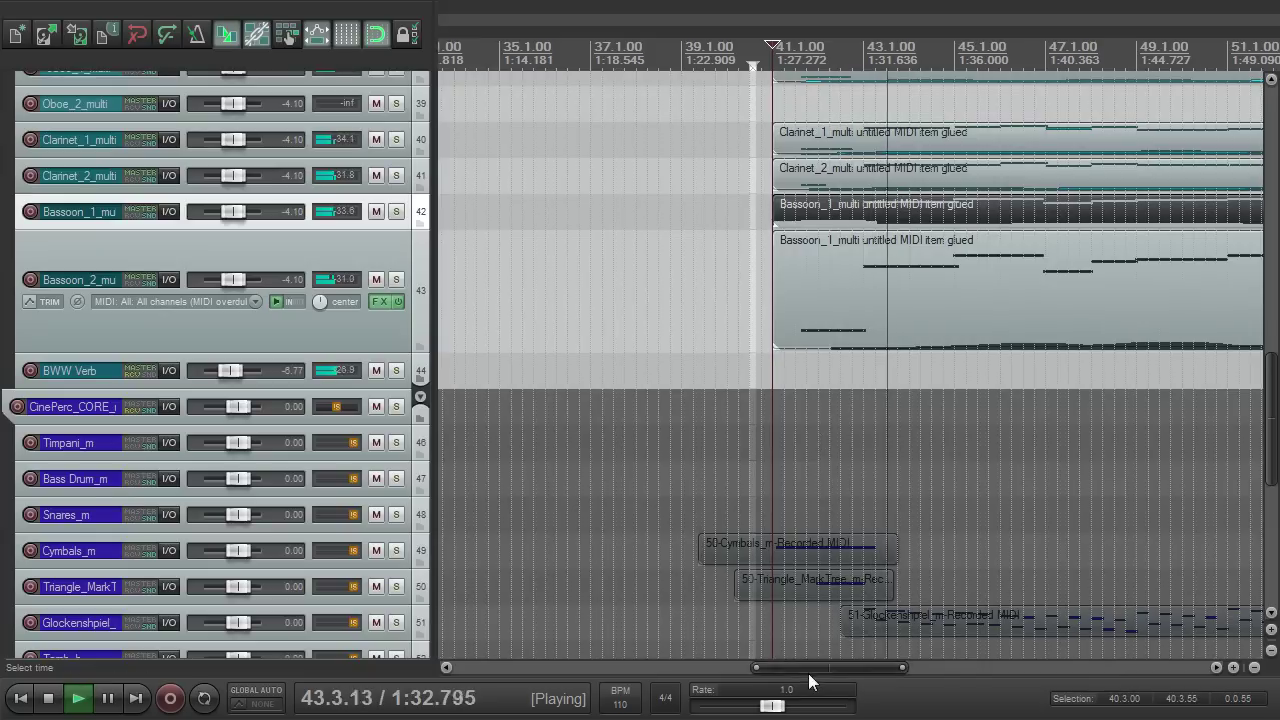
Follow the soloed woodwinds and Ladies OOh parts during playback from measure 43 through measure 57.
drag(808, 673, 875, 675)
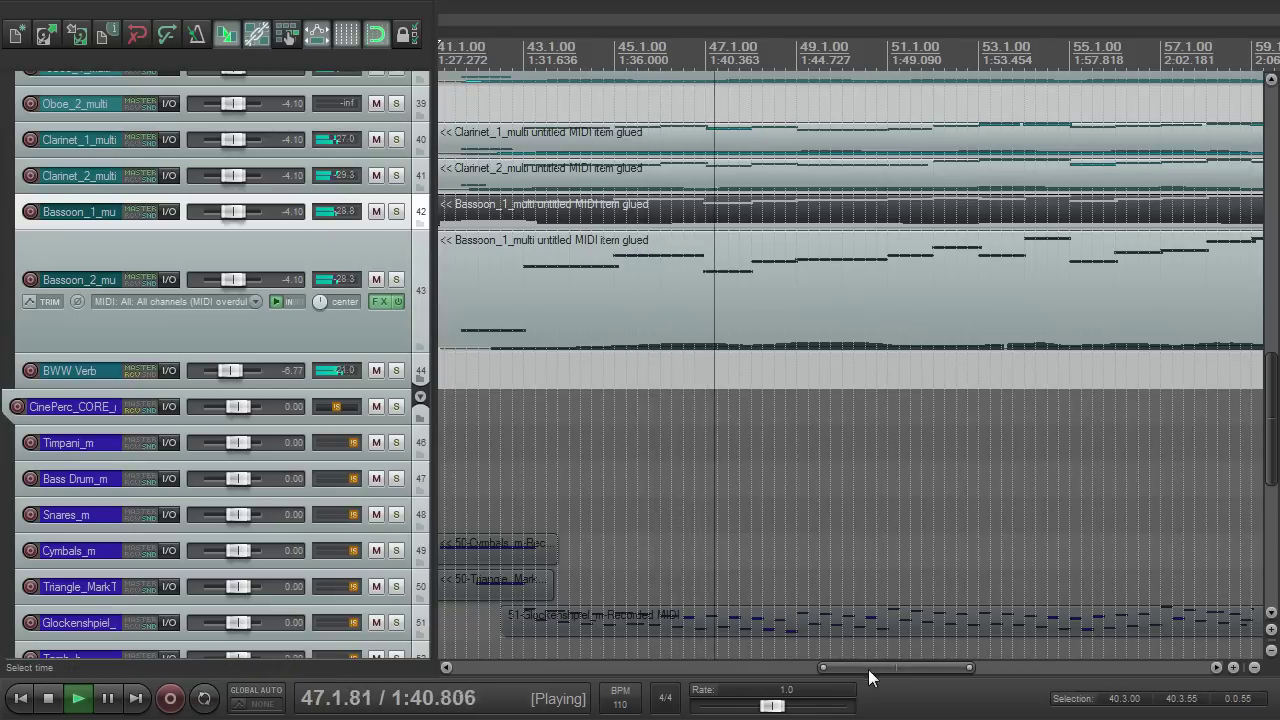
drag(868, 669, 890, 672)
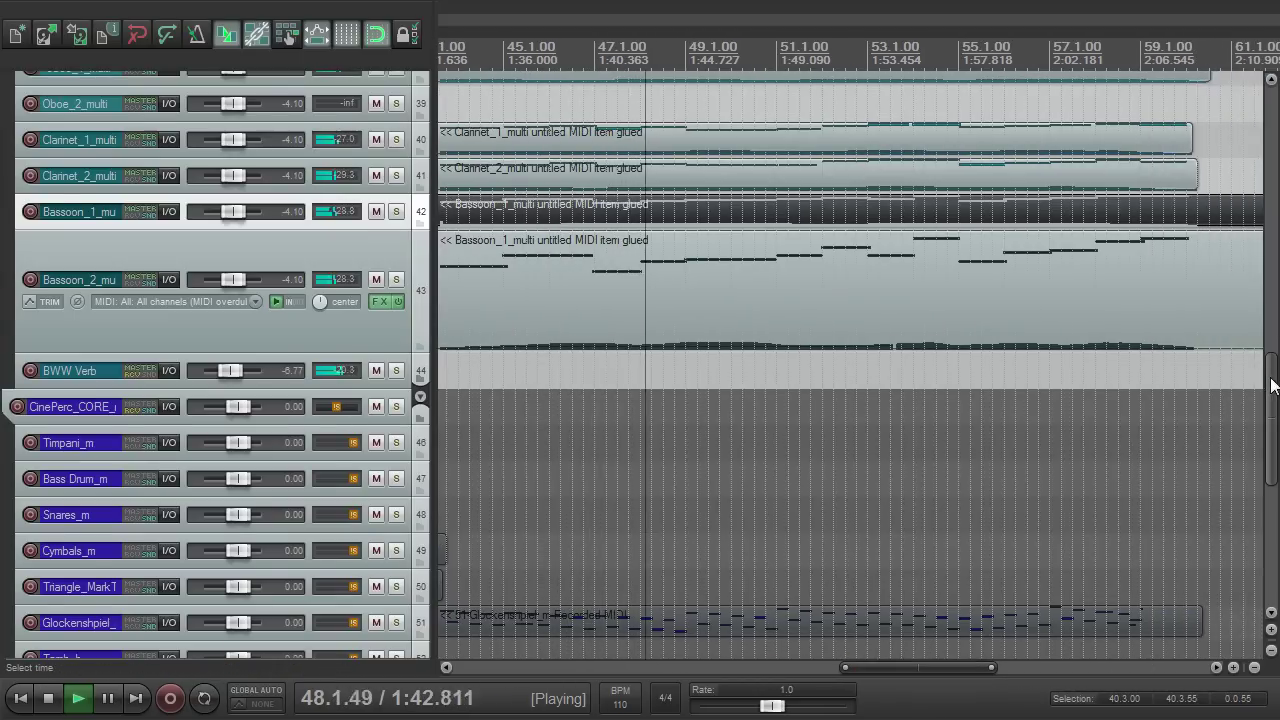
drag(1272, 385, 1272, 440)
drag(984, 669, 1004, 667)
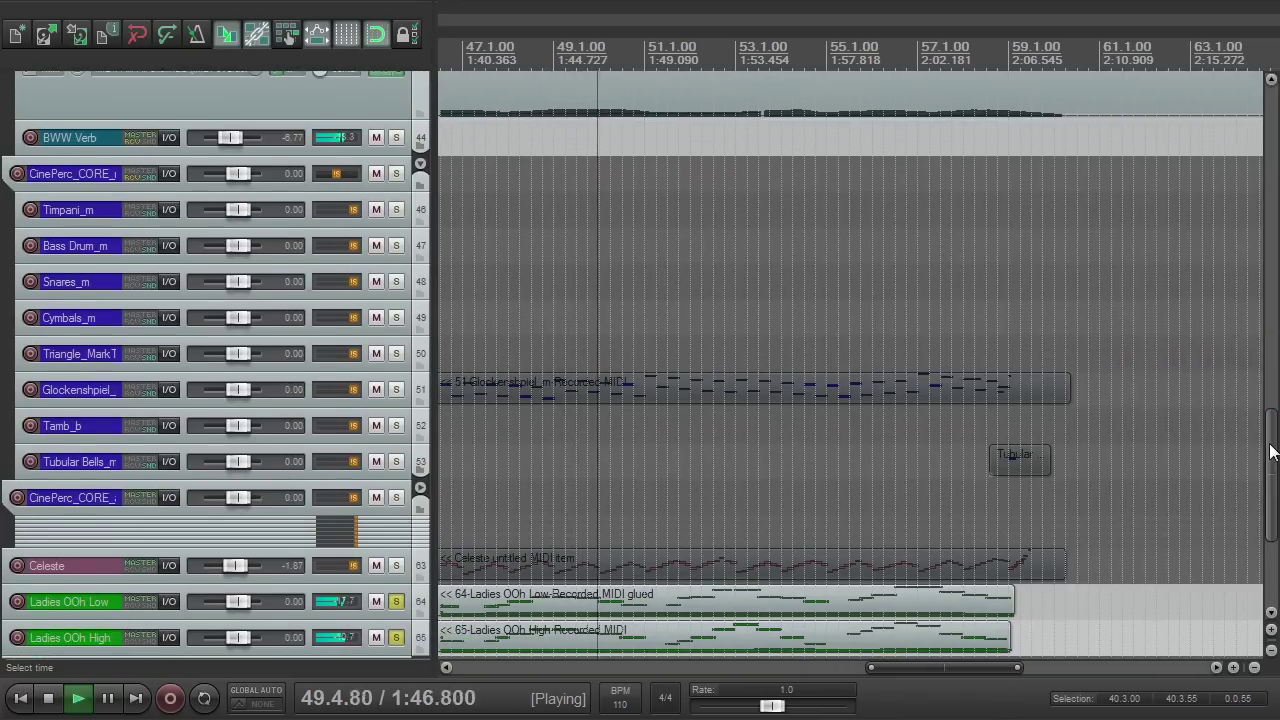
drag(1272, 452, 1264, 340)
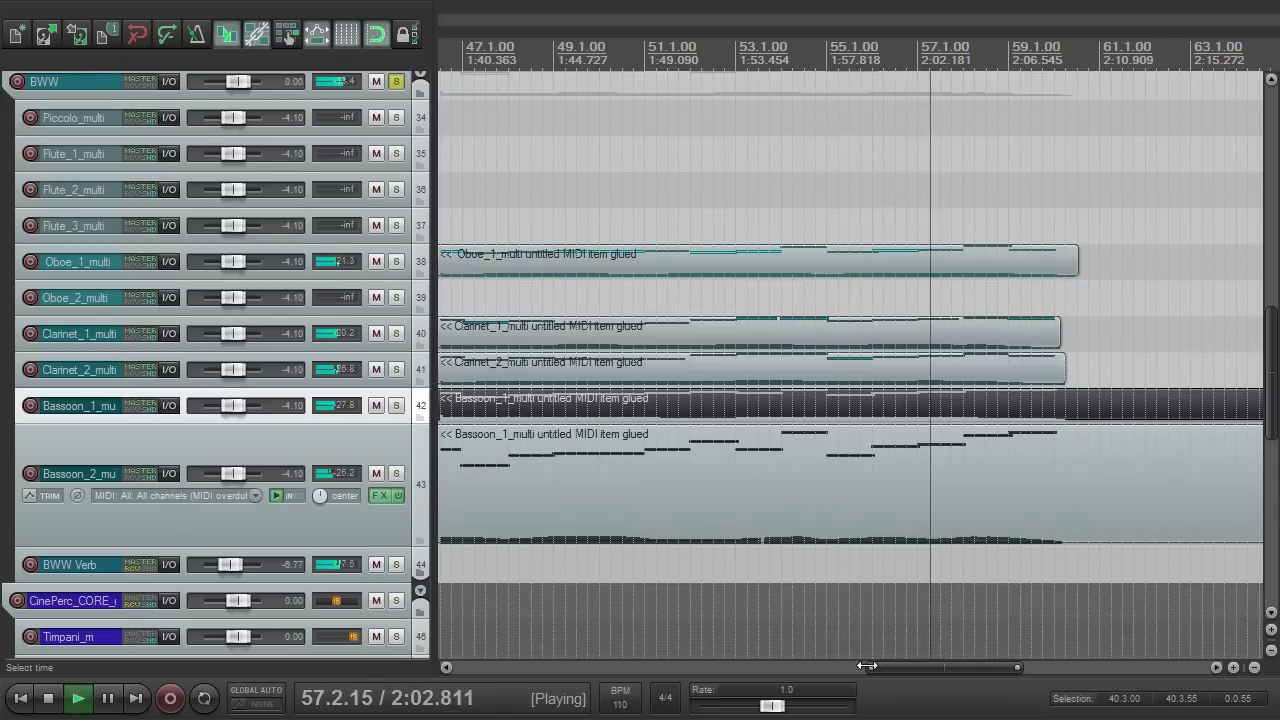
mouse_move(867, 667)
mouse_down()
mouse_move(745, 675)
mouse_move(851, 668)
mouse_up()
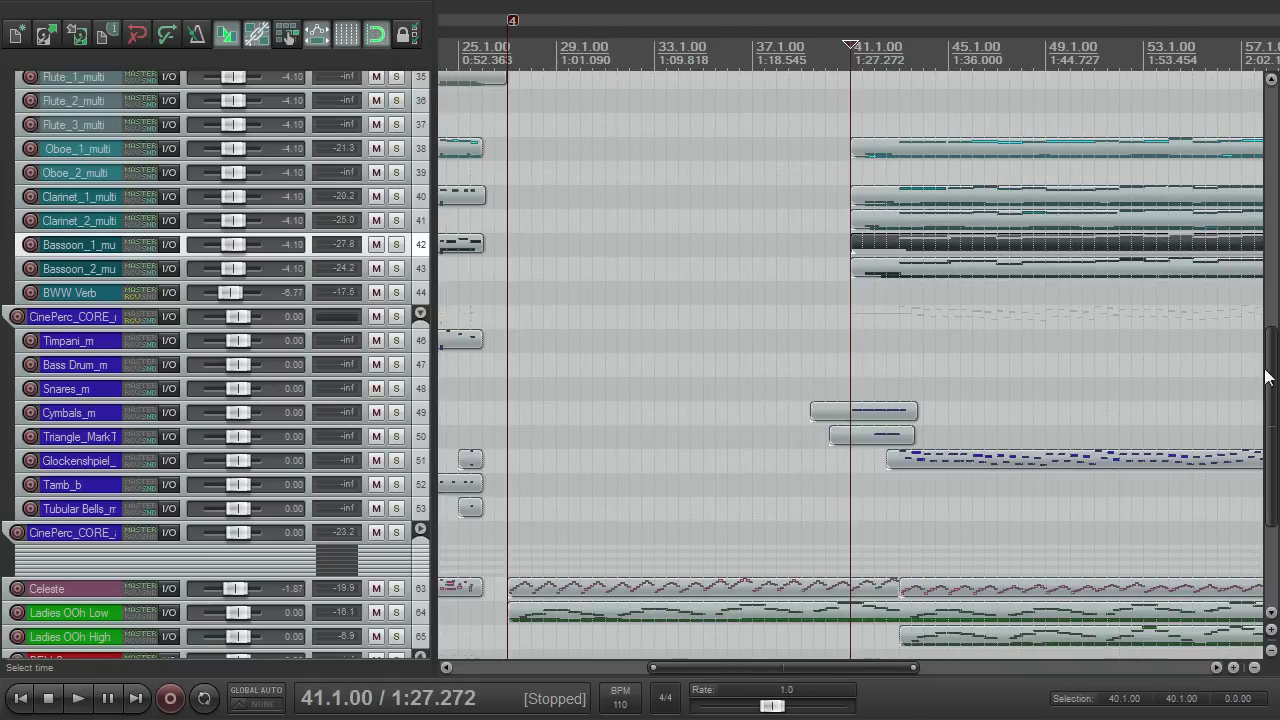
Play the soloed Cinematic Strings and BWW groups from measure 41 and follow their string and woodwind parts.
drag(1265, 370, 1267, 279)
key(space)
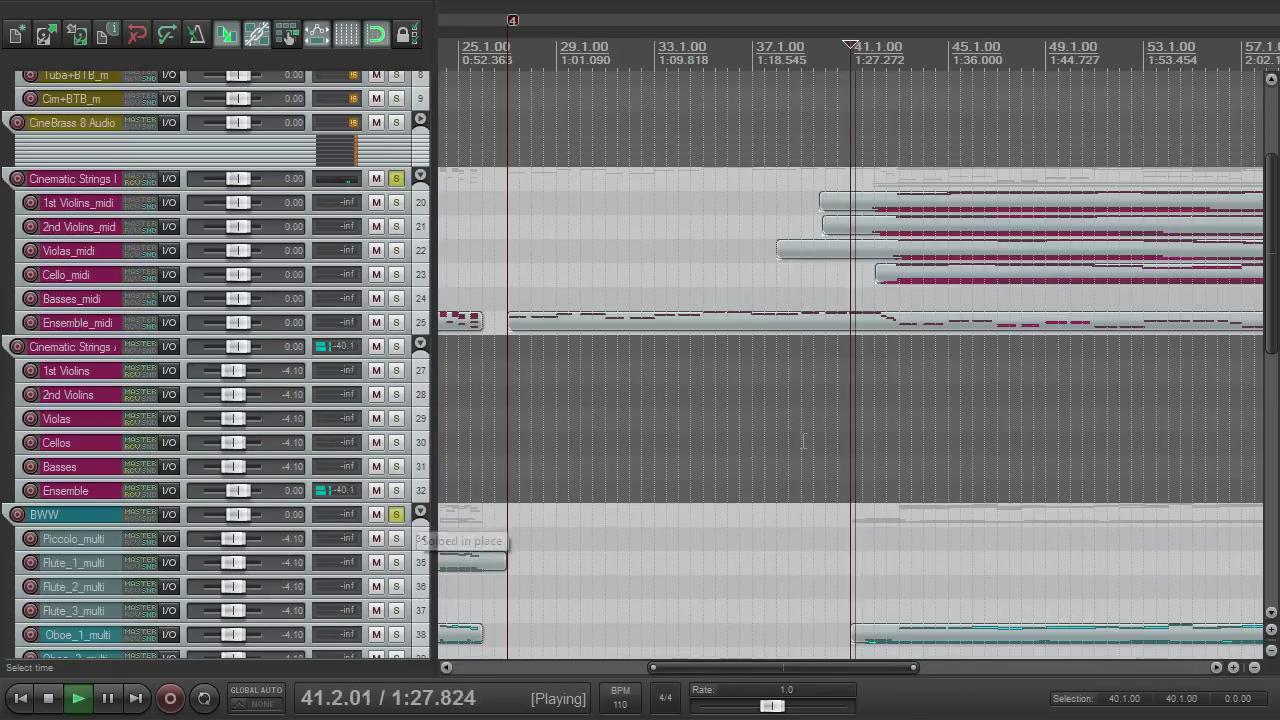
drag(823, 668, 894, 672)
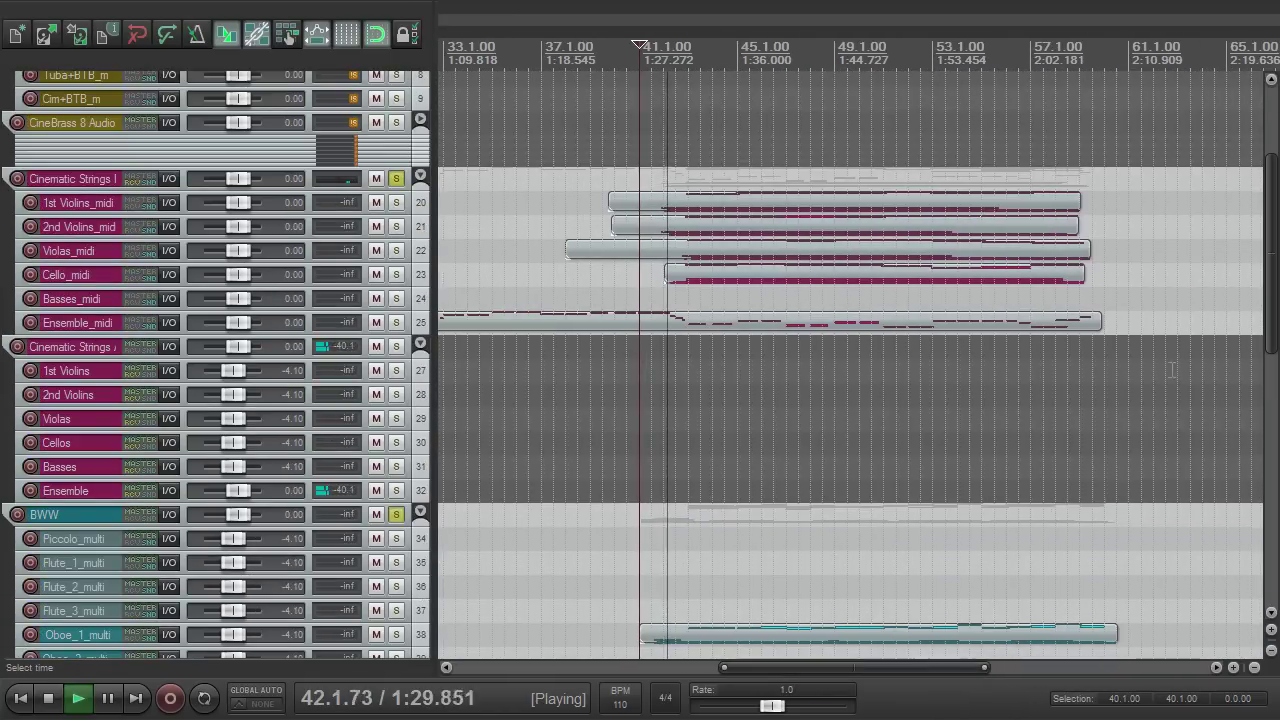
mouse_move(1275, 227)
mouse_down()
mouse_move(1275, 288)
mouse_move(1276, 245)
mouse_up()
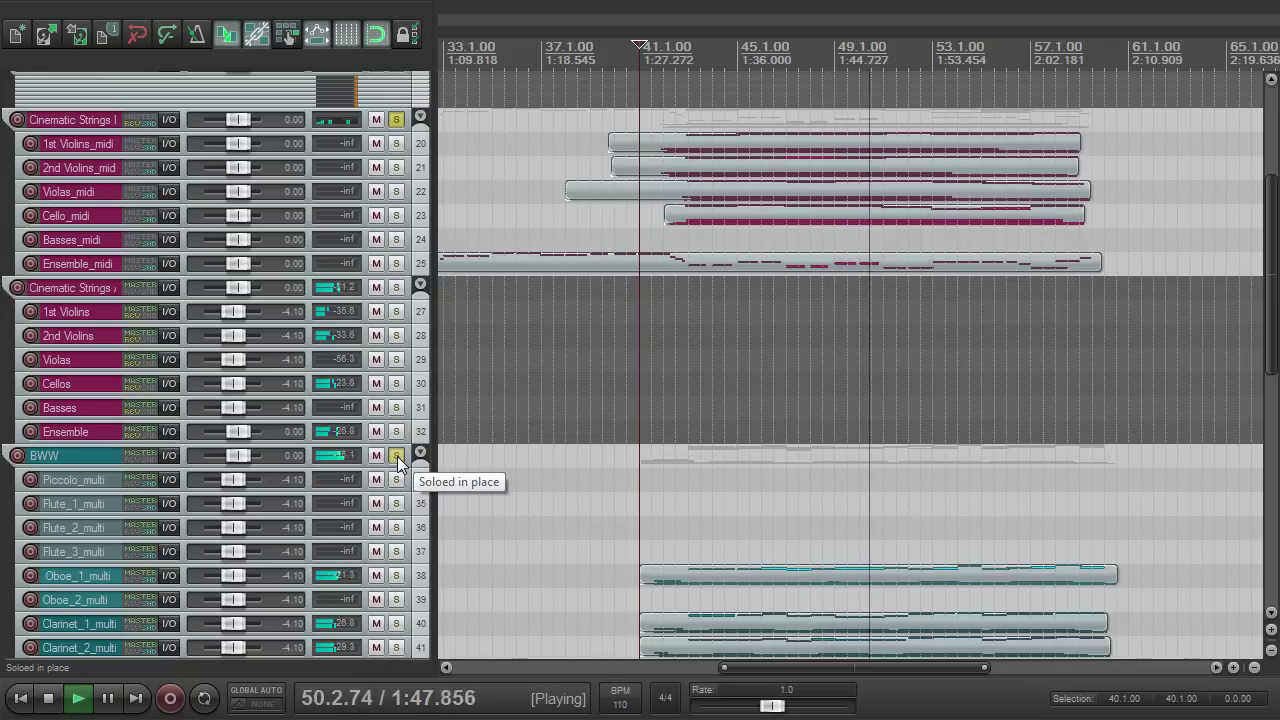
drag(1273, 352, 1272, 414)
Open the Clarinet_1 item from measure 41 for editing and examine the woodwind melody notes and controller curves.
click(866, 463)
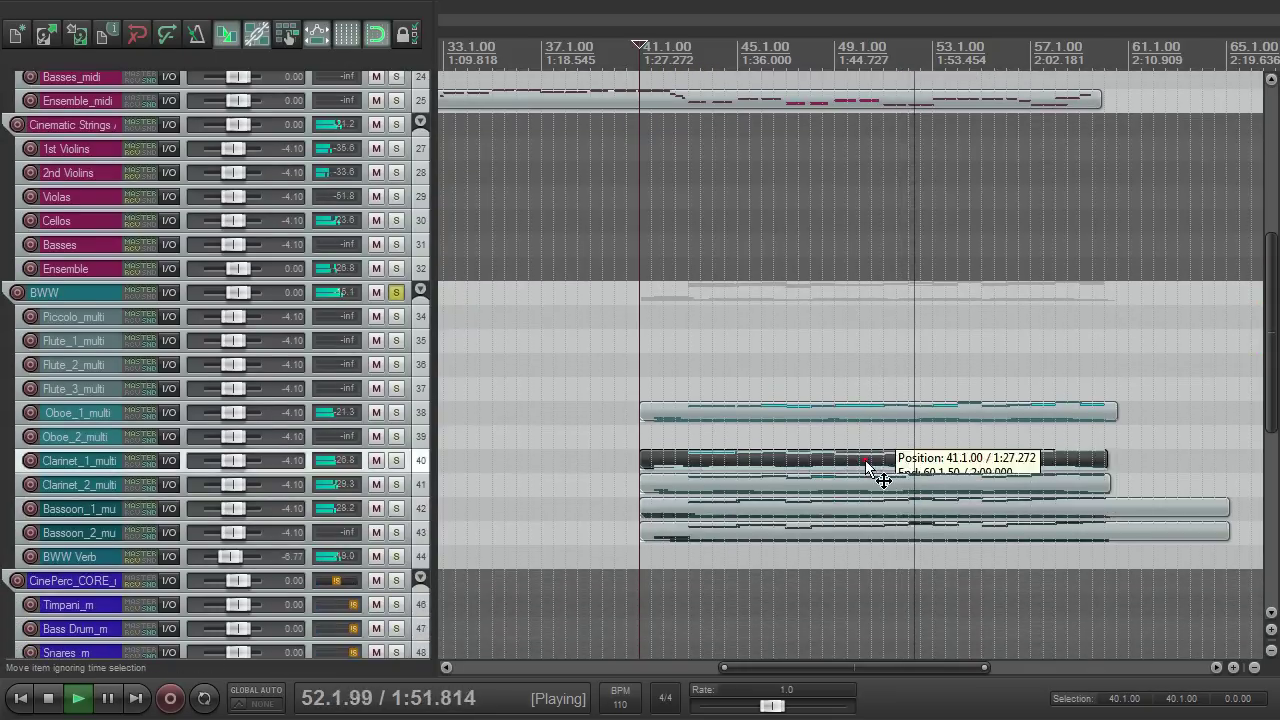
double_click(866, 463)
scroll(865, 463, down, 1)
scroll(865, 463, up, 3)
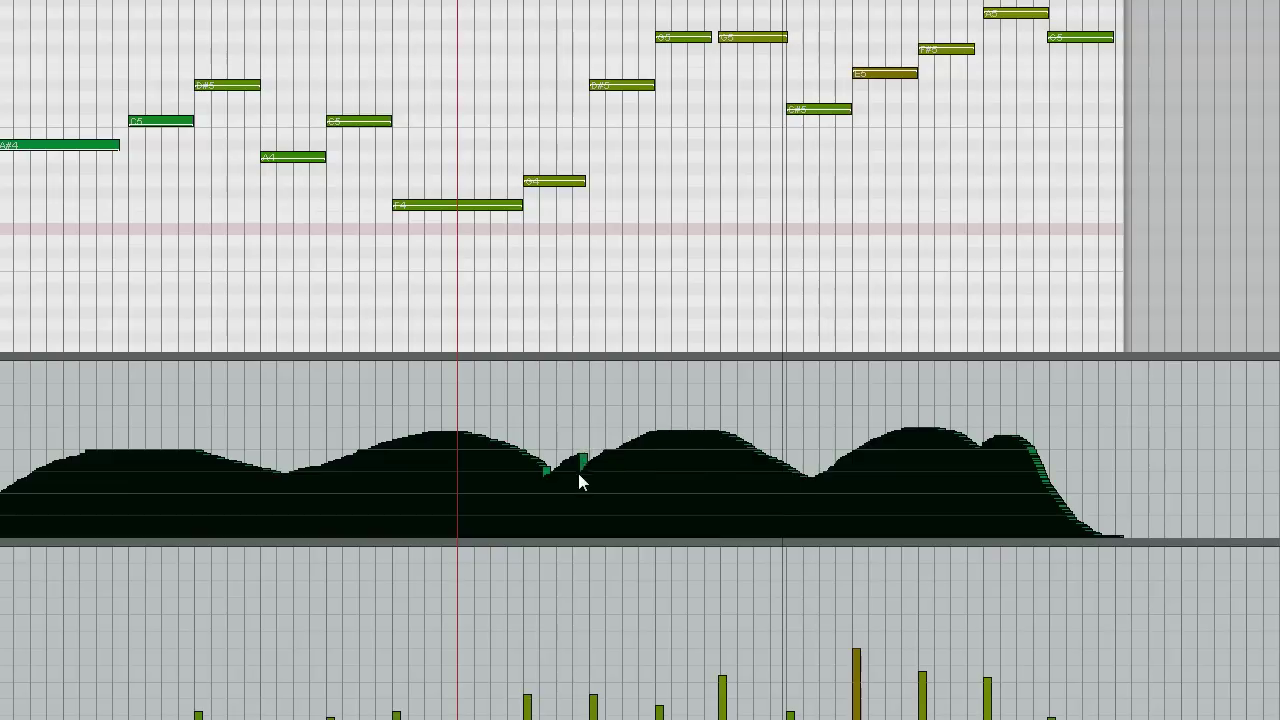
mouse_move(579, 474)
mouse_down()
mouse_move(536, 472)
mouse_move(510, 451)
mouse_up()
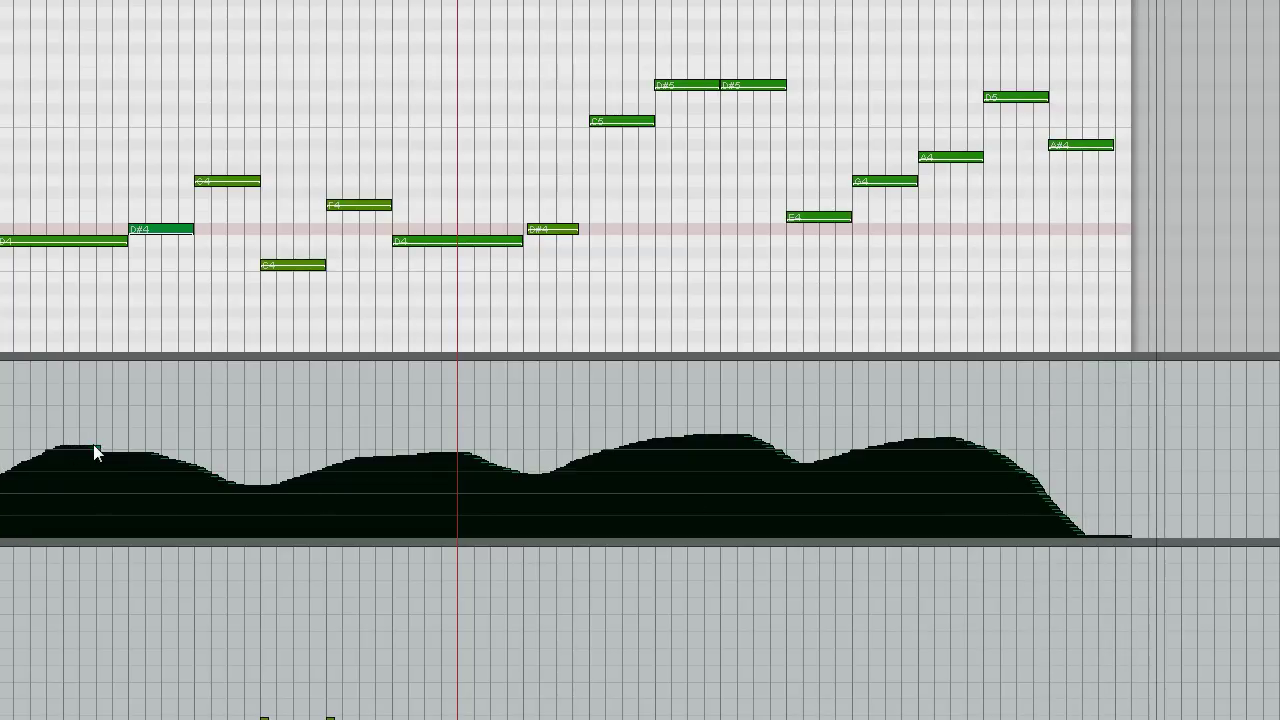
drag(173, 466, 239, 495)
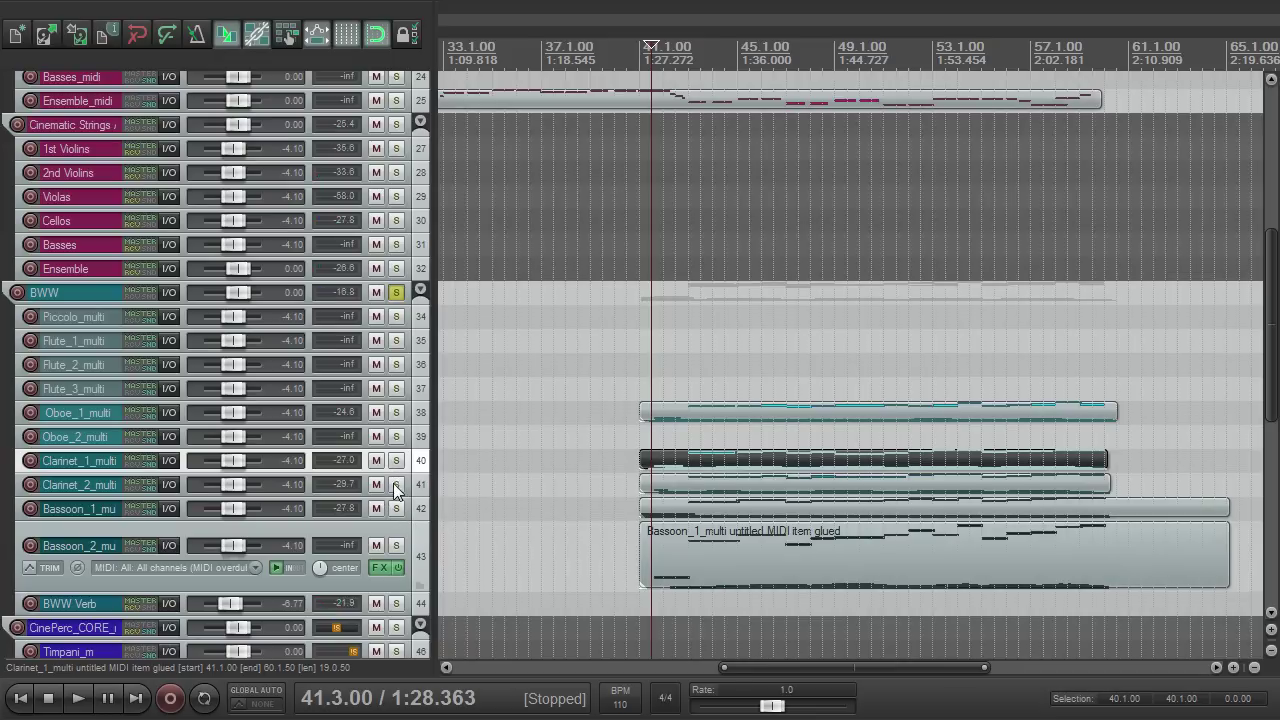
Solo Bassoon_1, both clarinets and Oboe_1, play from measure 41, and clear the solo on the Cinematic Strings MIDI group.
drag(399, 508, 397, 463)
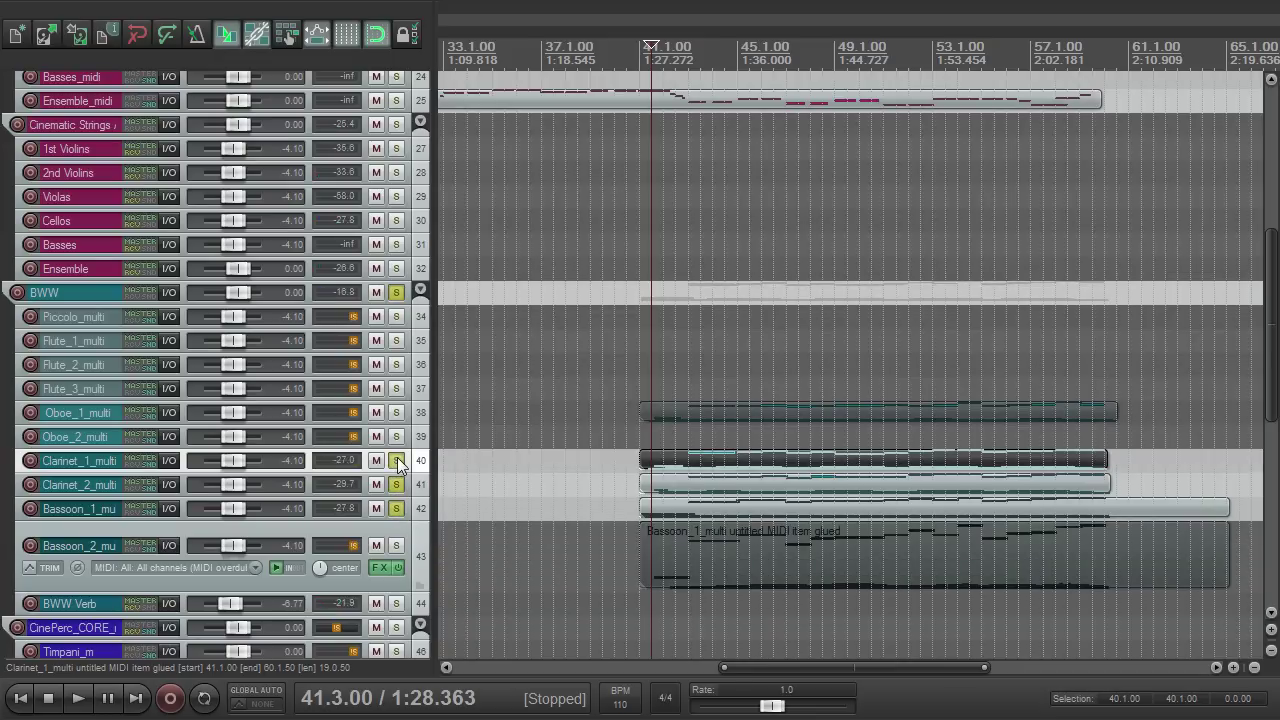
key(space)
click(396, 412)
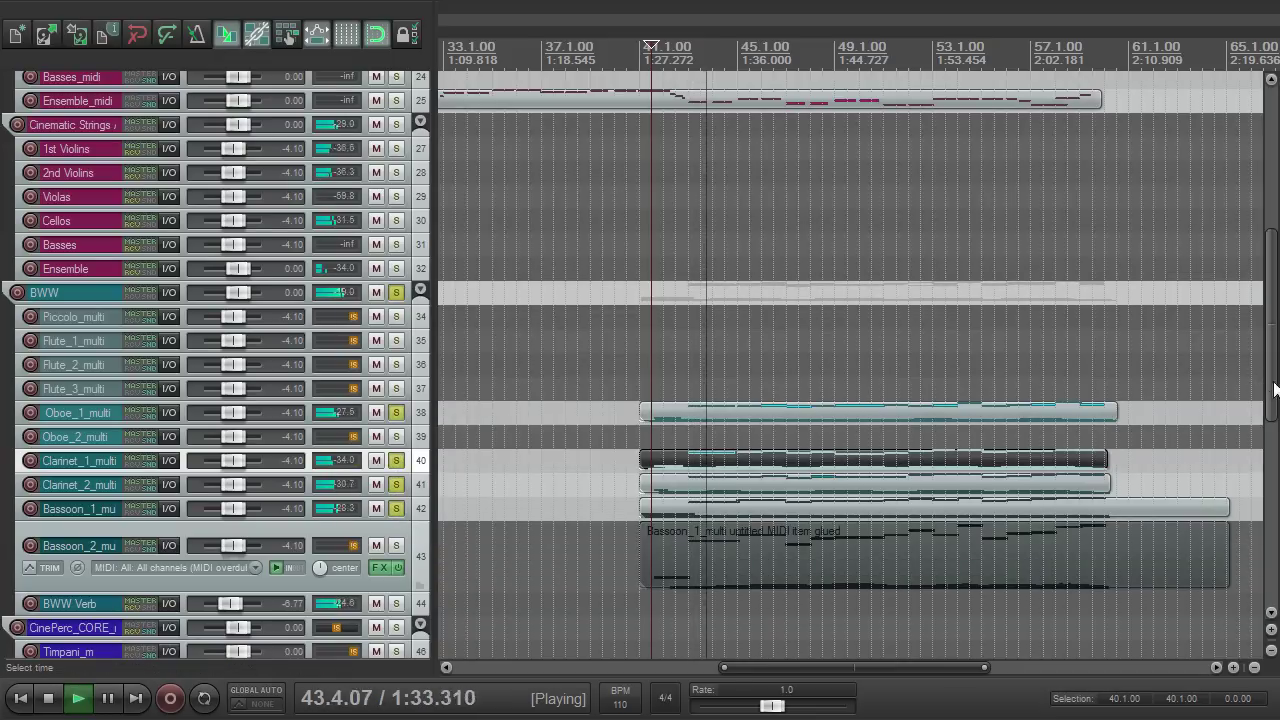
drag(1272, 385, 1270, 271)
click(396, 294)
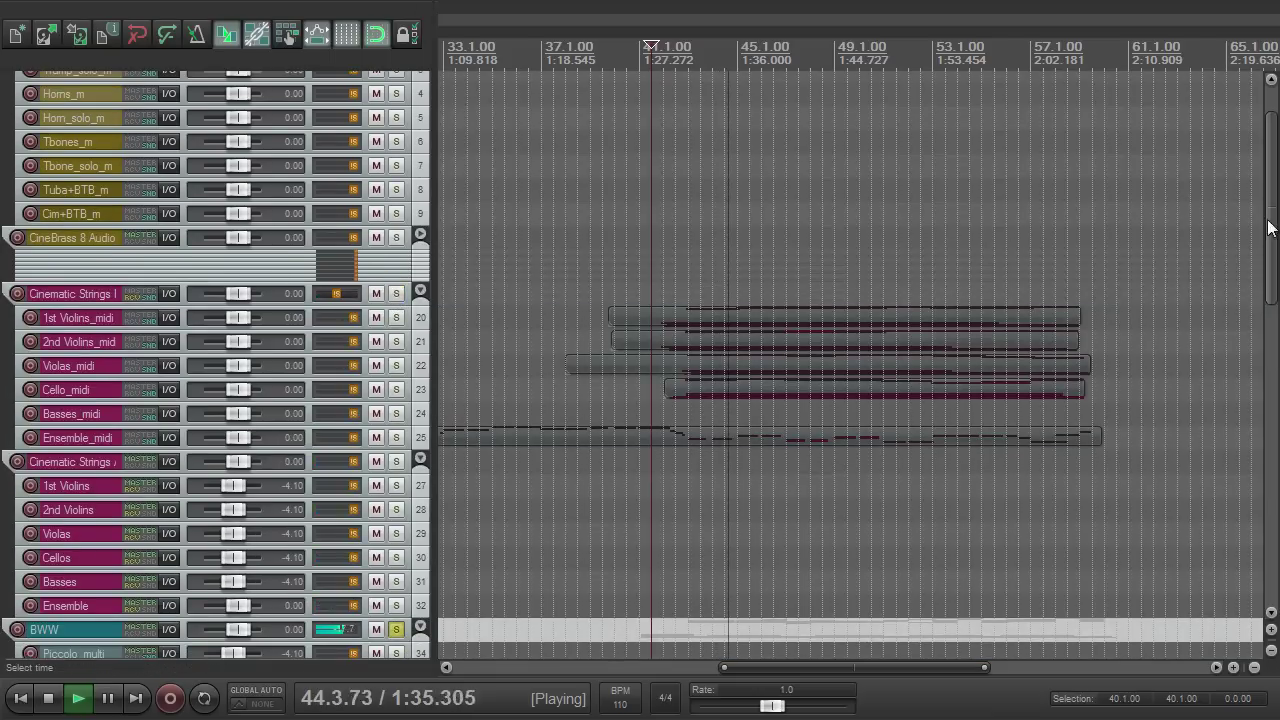
Add Bassoon_2 to the soloed woodwinds and stop playback.
scroll(435, 334, down, 10)
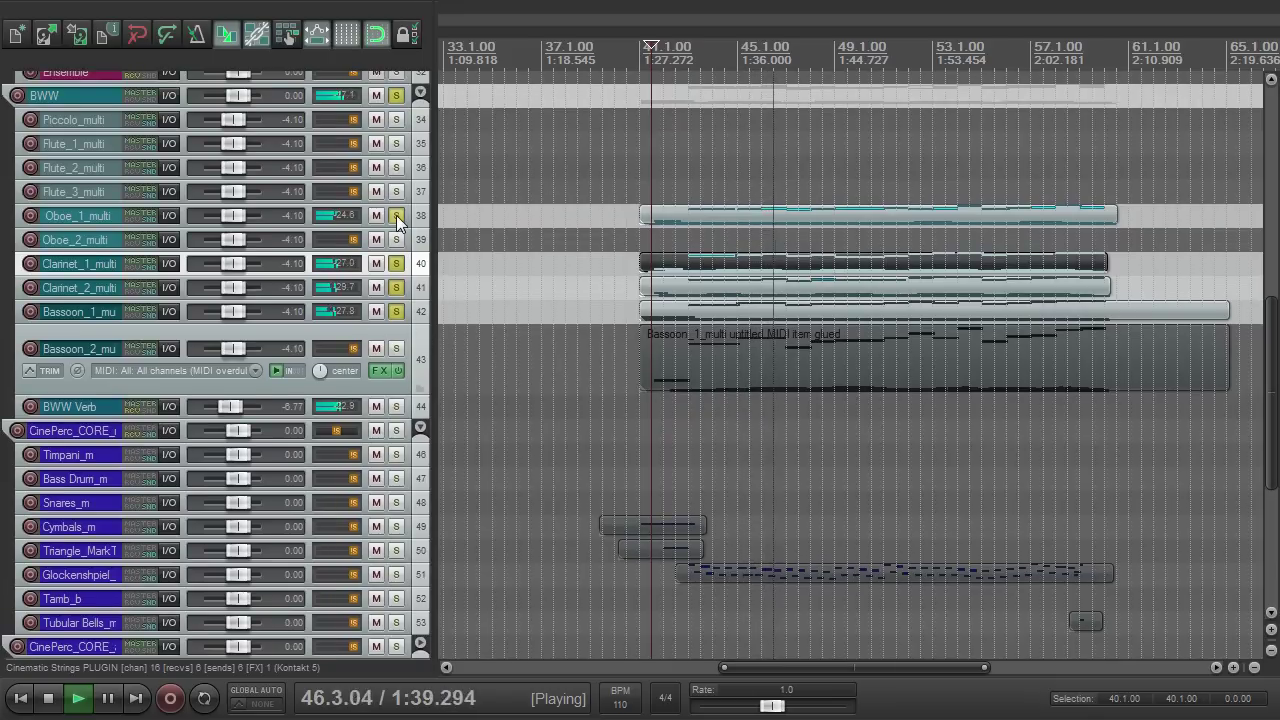
click(395, 348)
key(space)
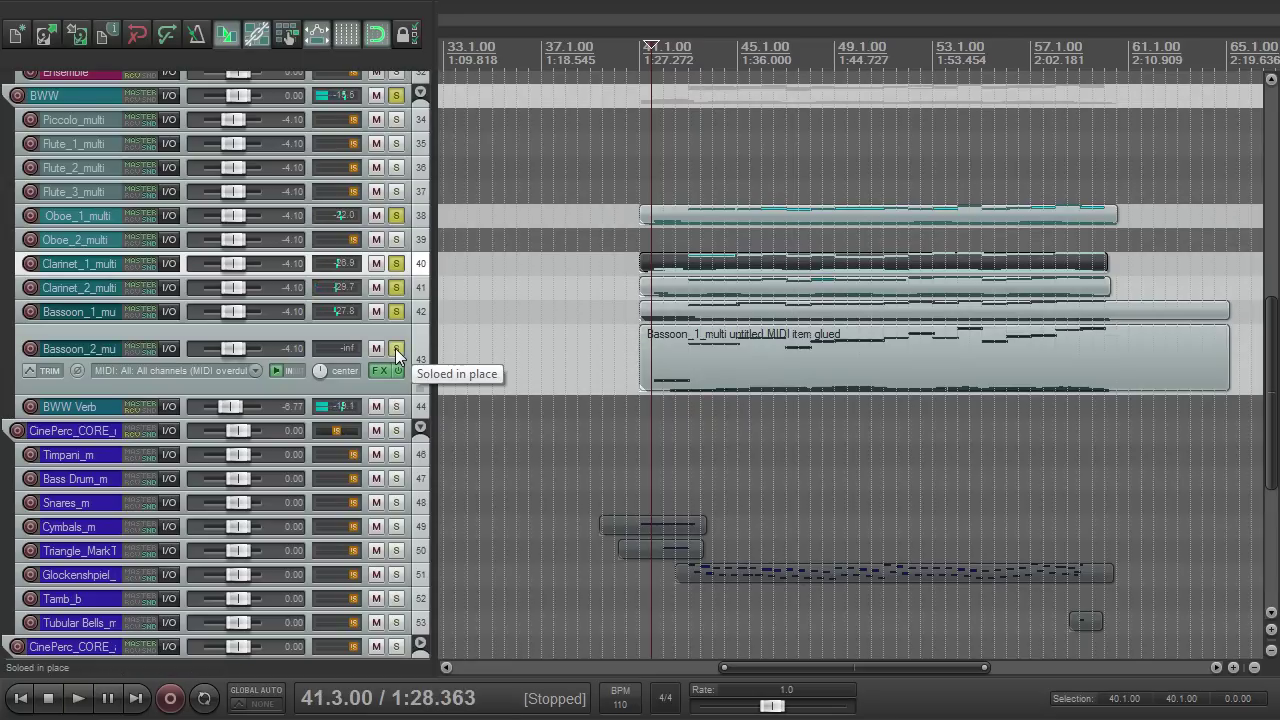
Play the full mix and move the start of the time selection to 42.3.00.
key(space)
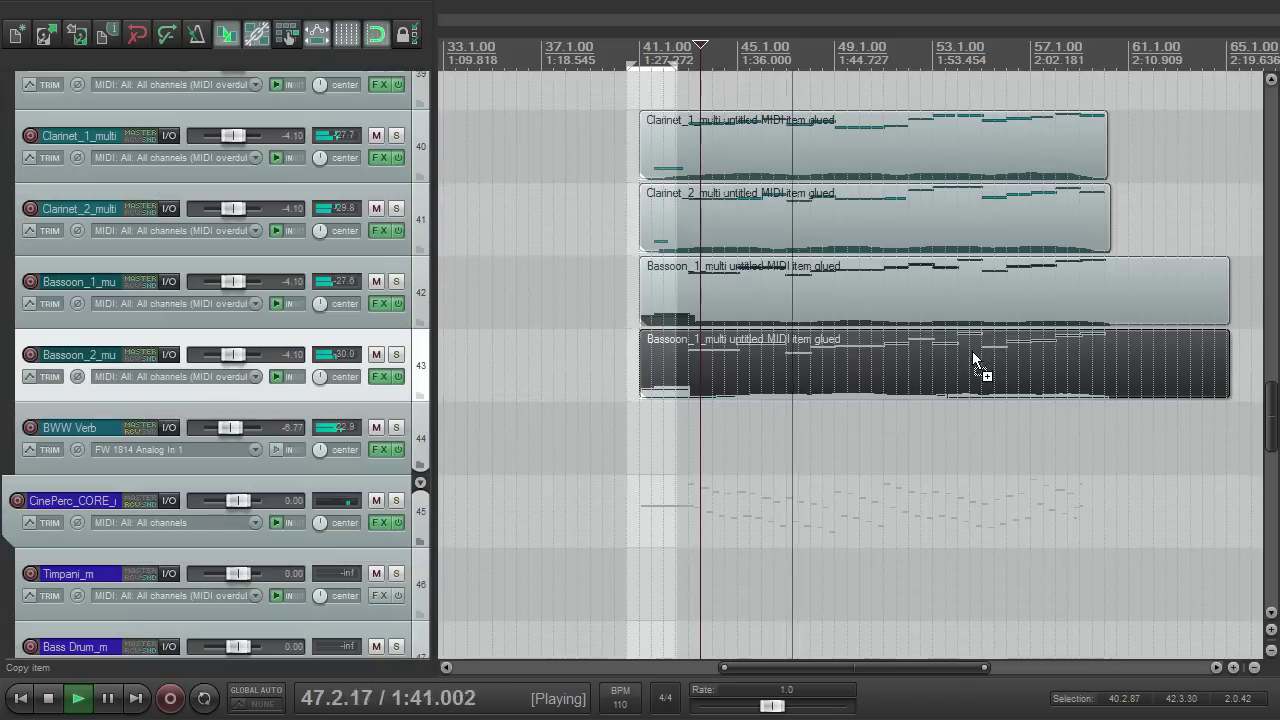
scroll(971, 351, up, 3)
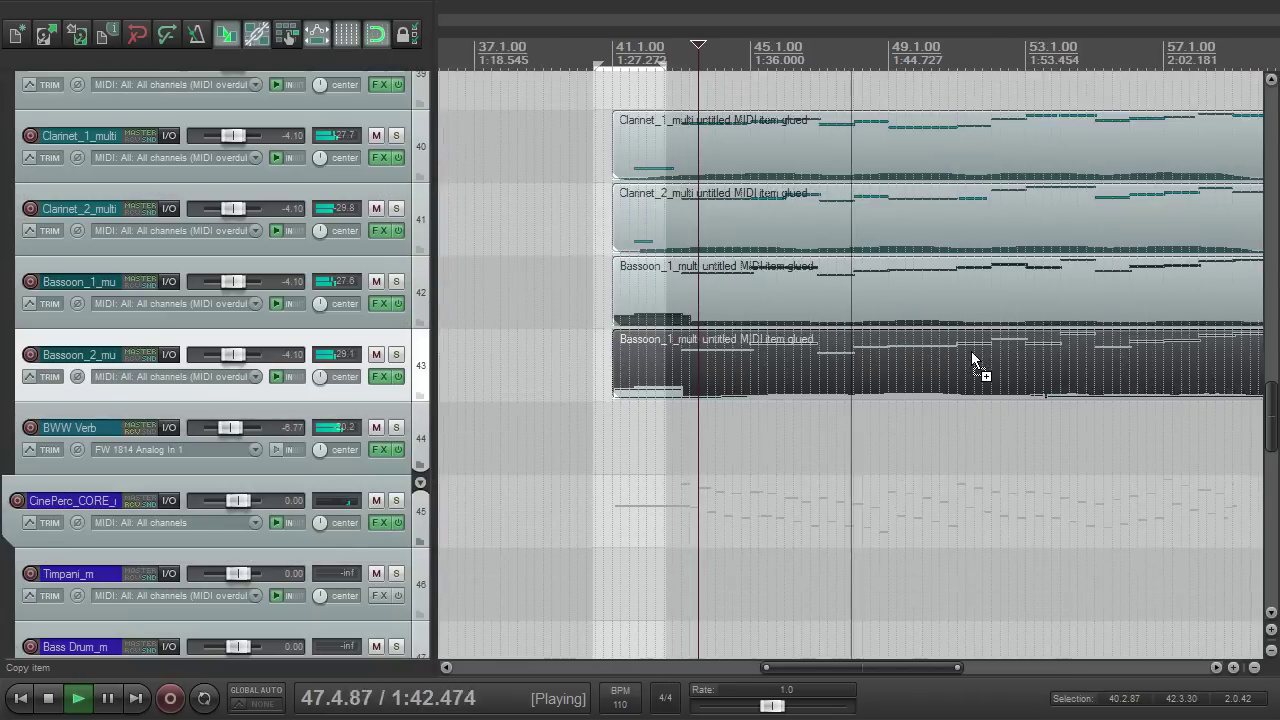
ctrl+scroll(969, 351, down, 4)
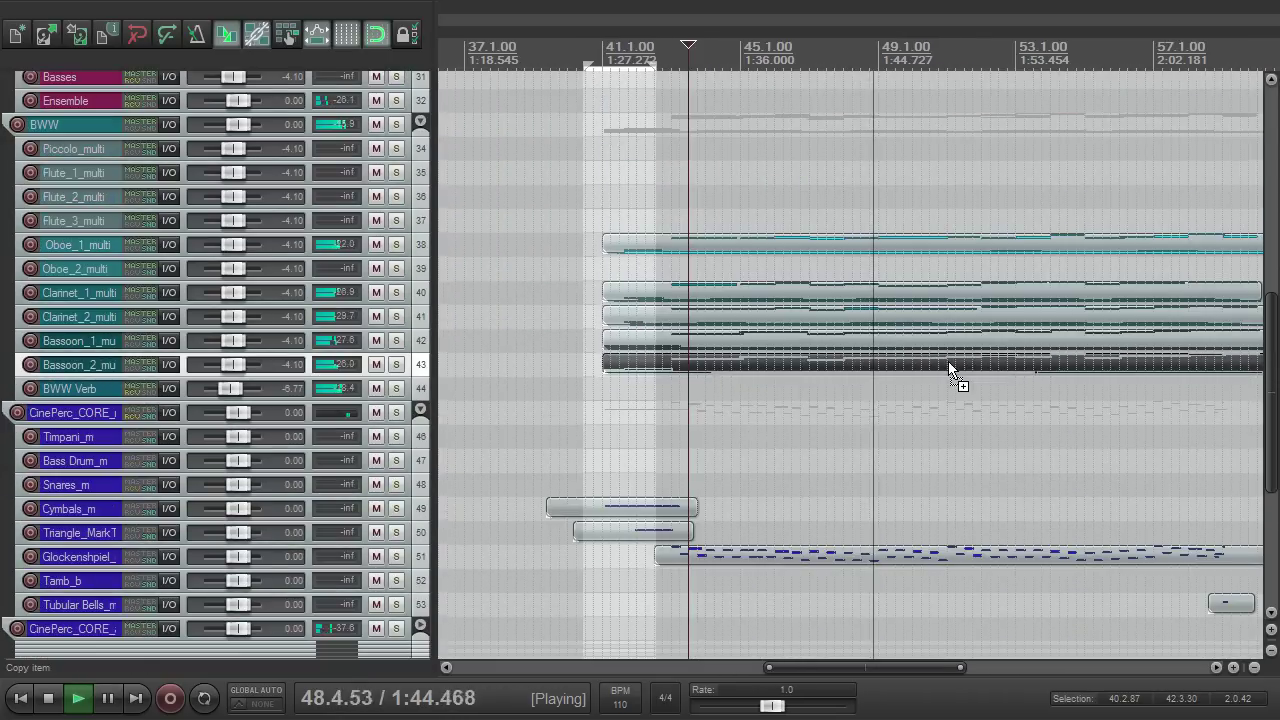
drag(1270, 363, 1271, 254)
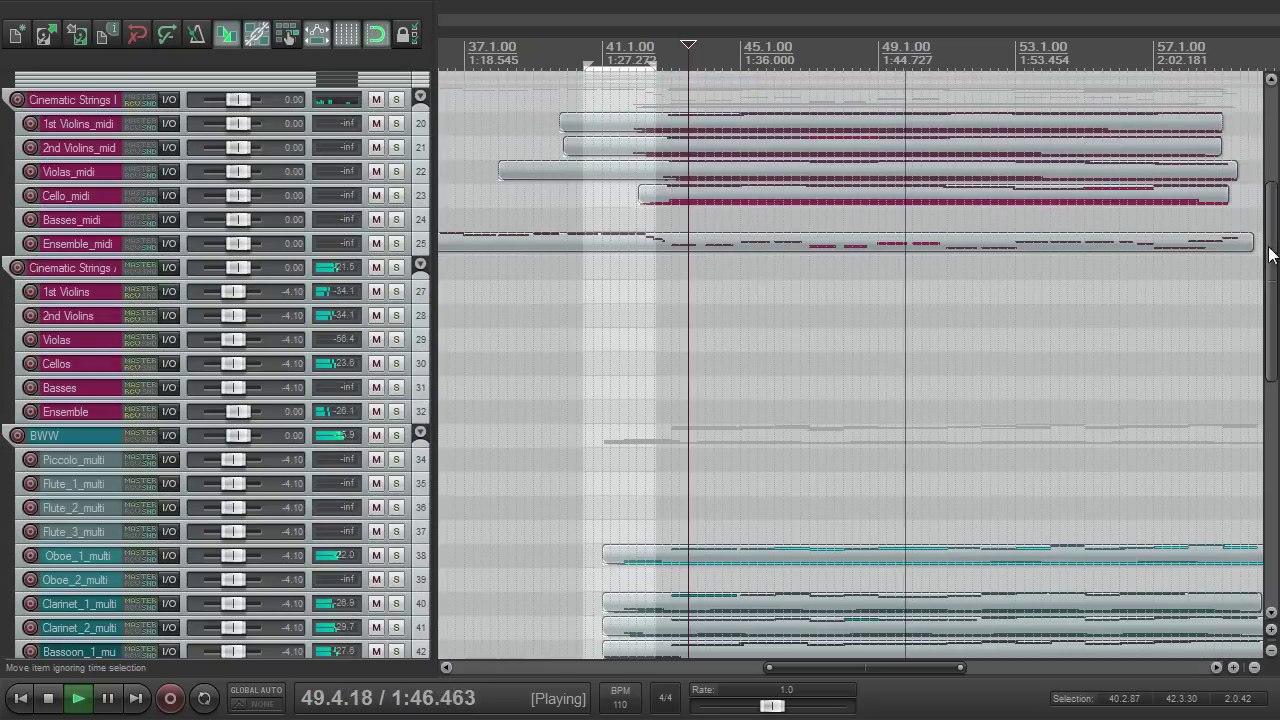
drag(585, 66, 655, 79)
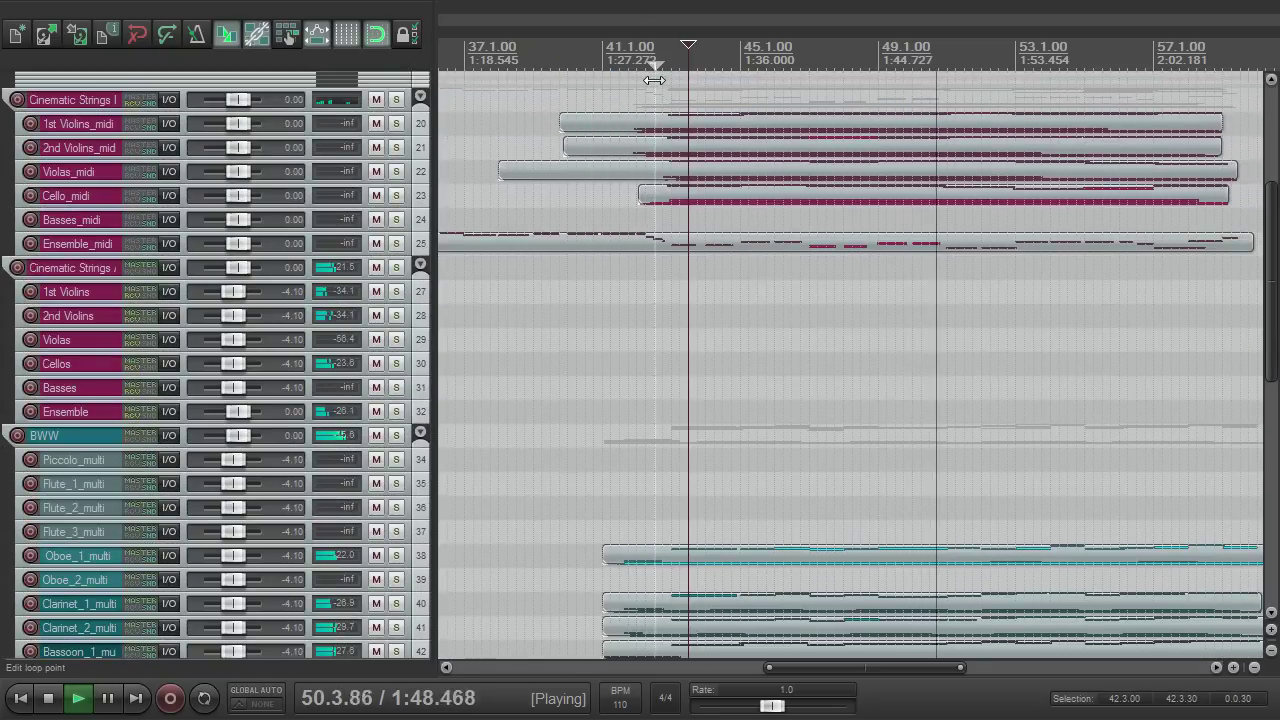
Follow the woodwind, percussion, choir and string parts in the full mix to about measure 56 and stop playback.
scroll(814, 211, down, 4)
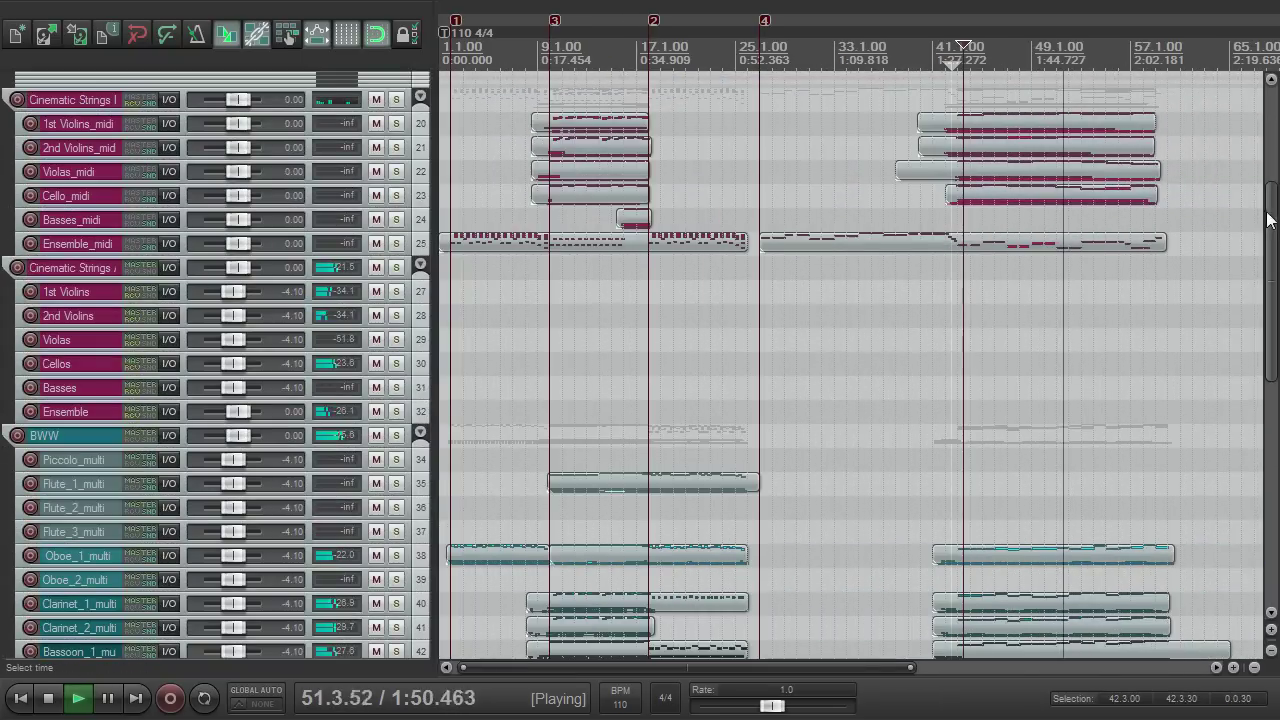
drag(1270, 213, 1273, 245)
drag(729, 667, 877, 666)
drag(1266, 251, 1274, 400)
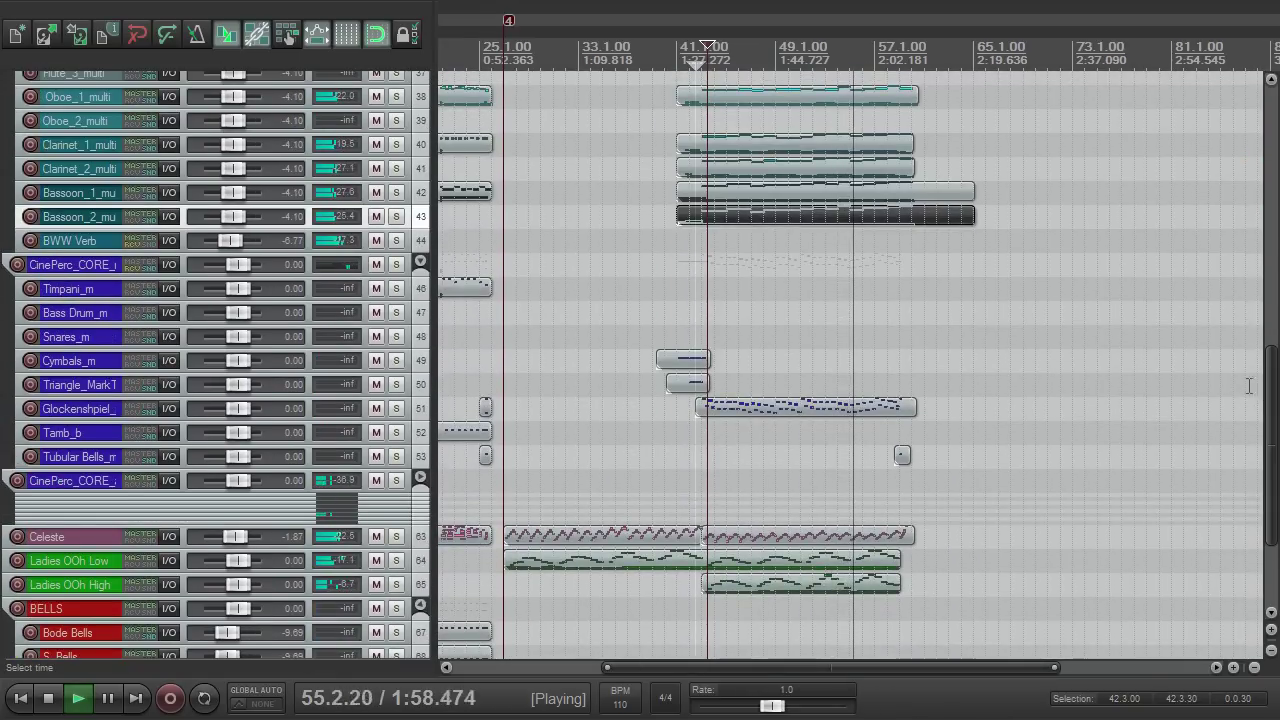
scroll(1248, 385, up, 10)
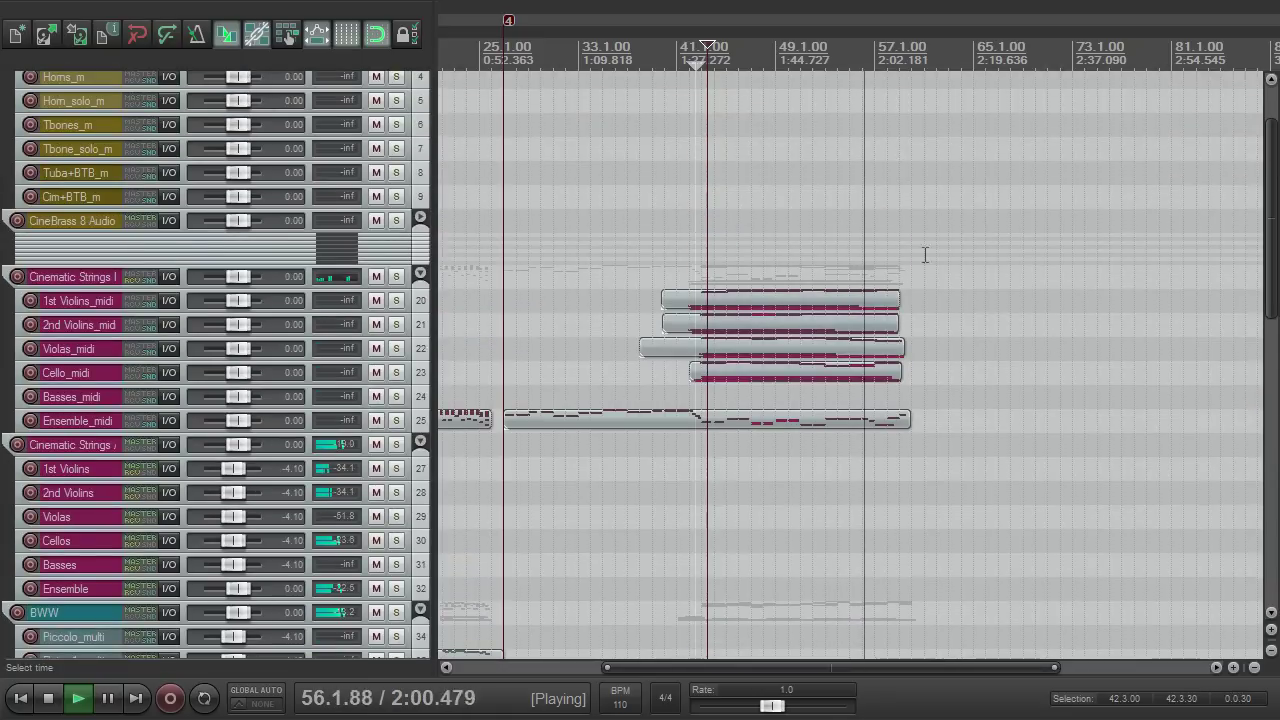
key(space)
Play the soloed Cinematic Strings MIDI group from measure 43, and narrow the solo to Cello_midi and Violas_midi.
click(396, 277)
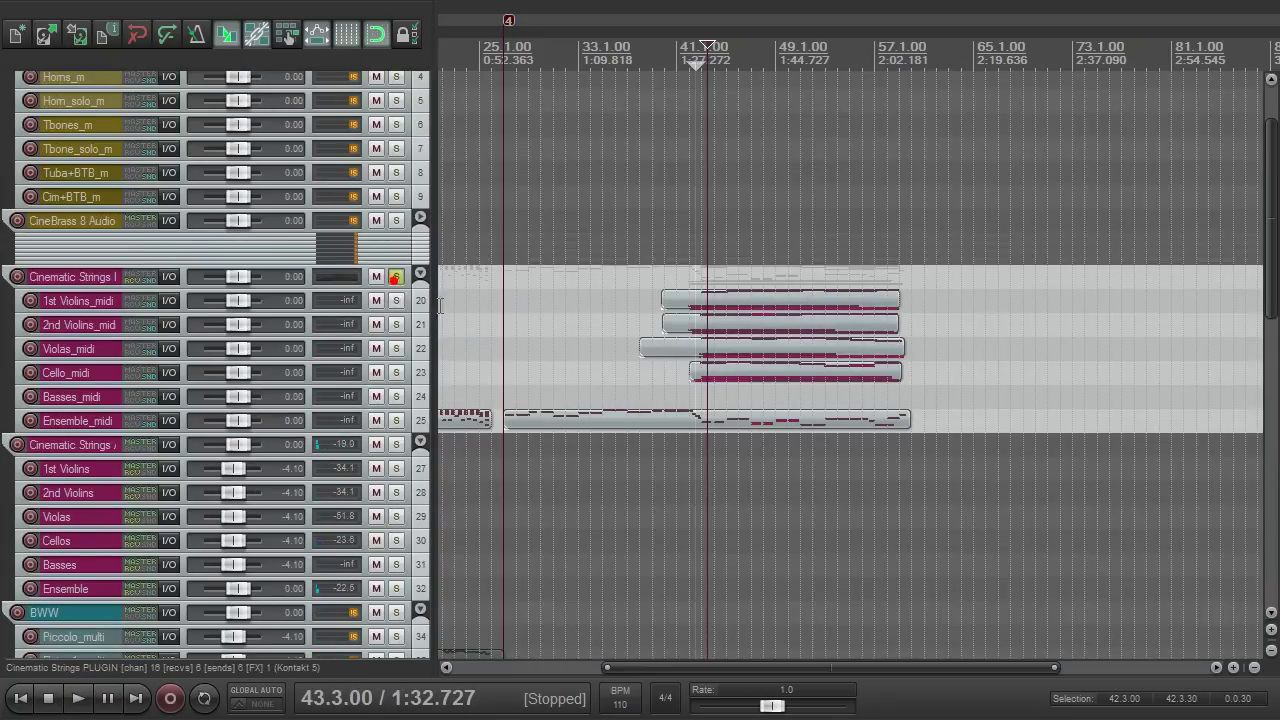
key(space)
scroll(766, 363, up, 3)
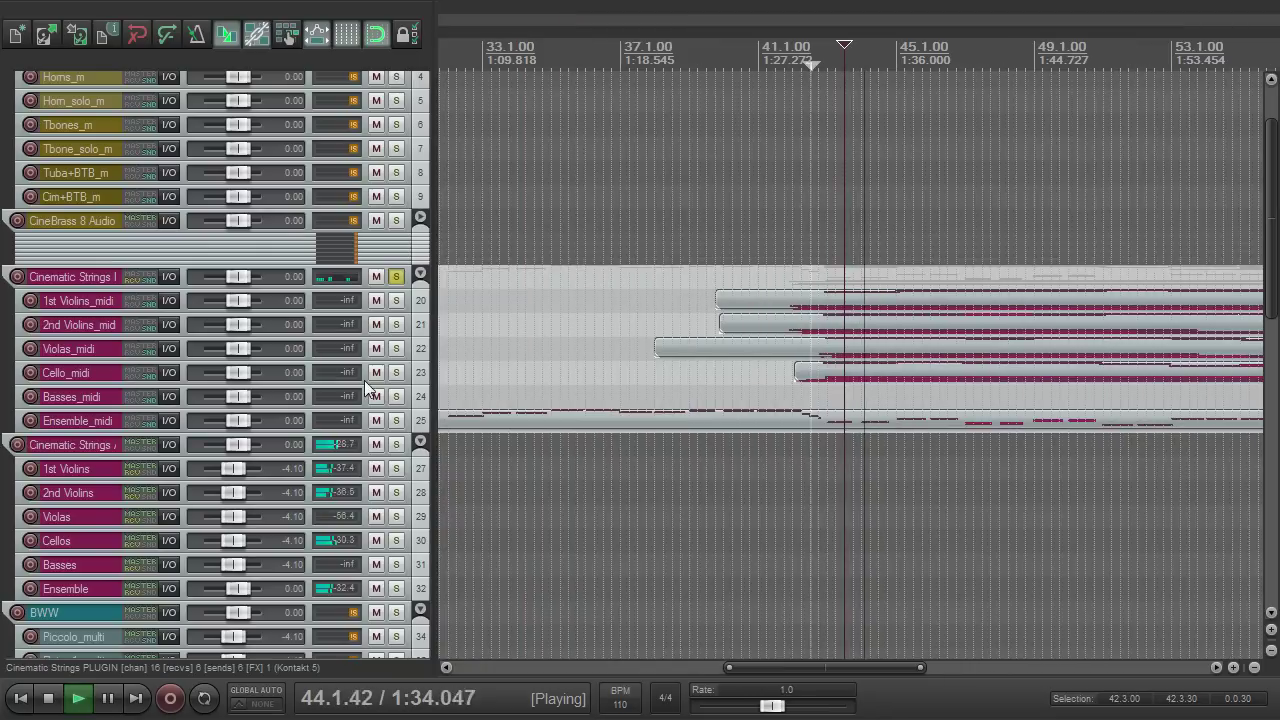
scroll(779, 334, up, 3)
scroll(776, 355, down, 3)
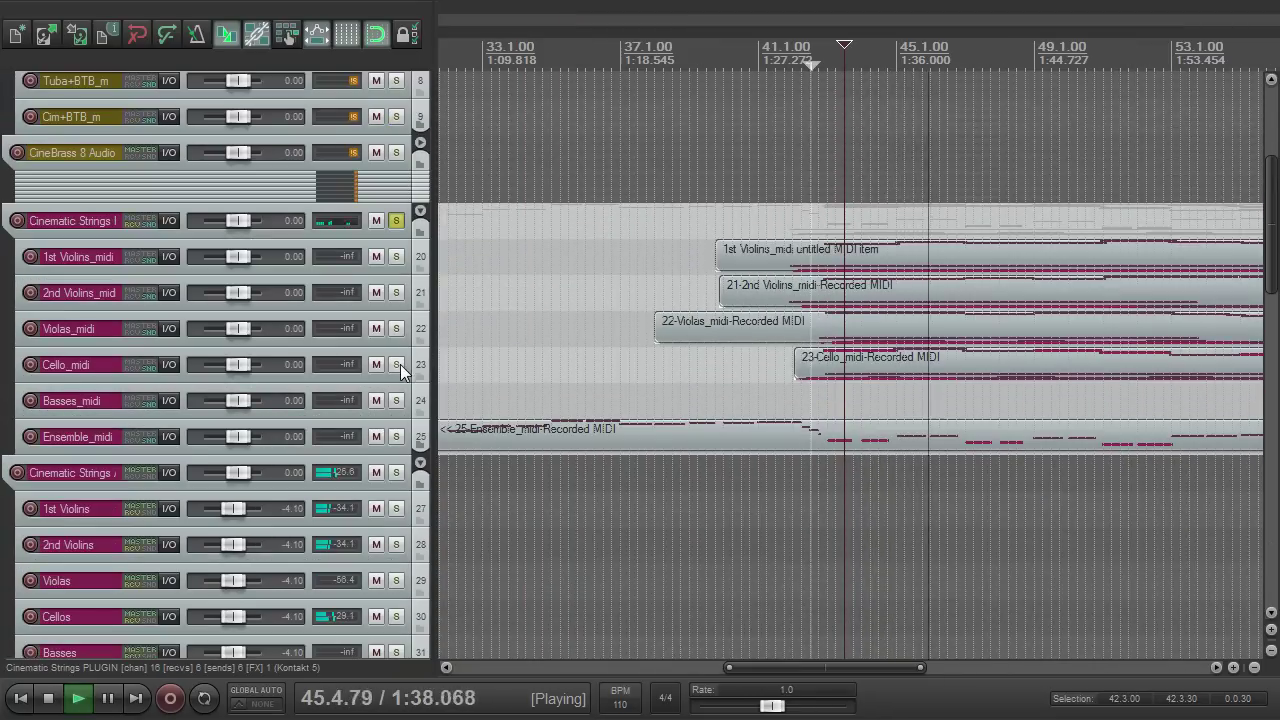
click(394, 219)
drag(398, 366, 398, 331)
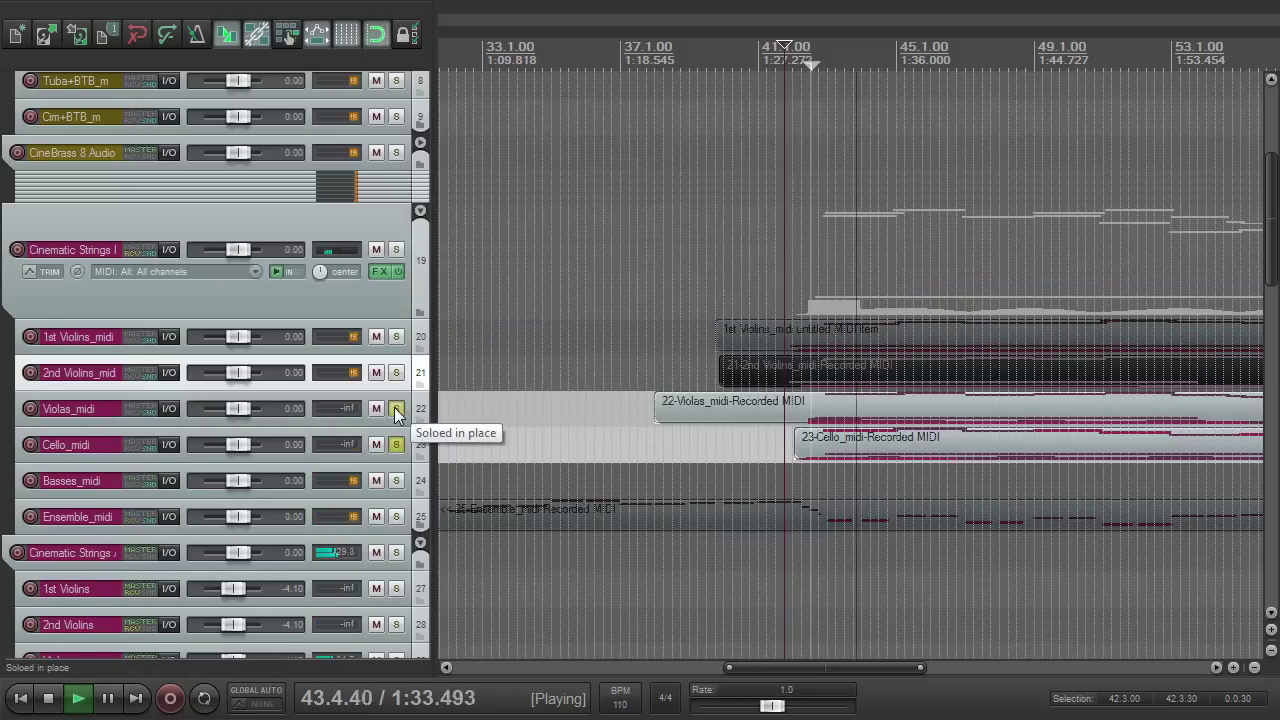
Trim the Violas_midi item and extend the Cello_midi item so both start near measure 40, in line with the violins.
drag(656, 410, 718, 416)
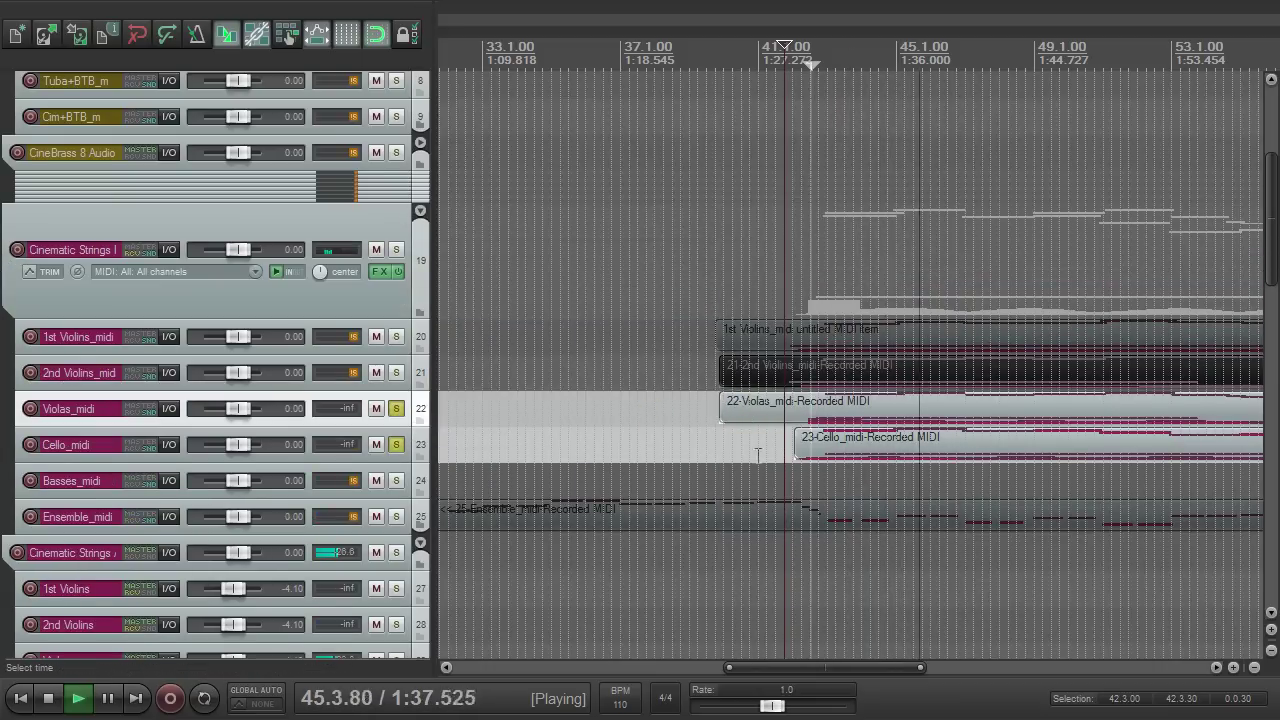
drag(796, 443, 726, 461)
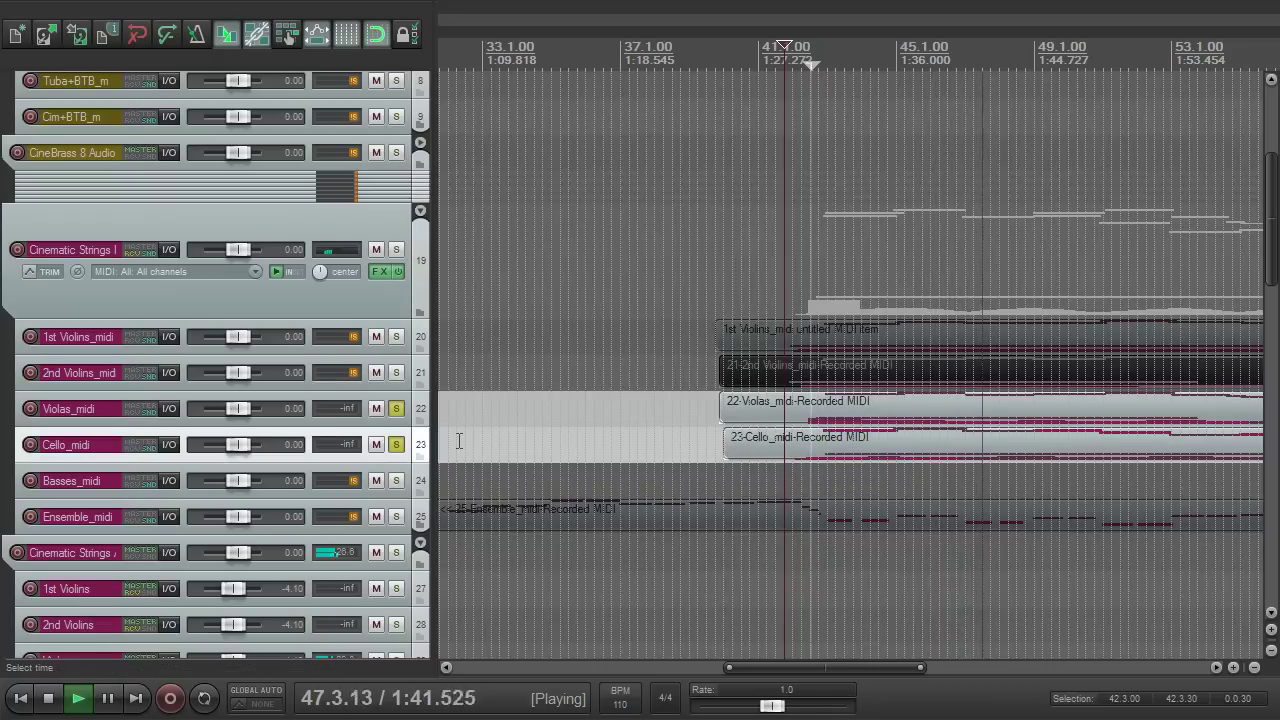
key(space)
Add Ensemble_midi, 2nd Violins_midi and 1st Violins_midi to the soloed strings during playback from measure 41.
click(396, 516)
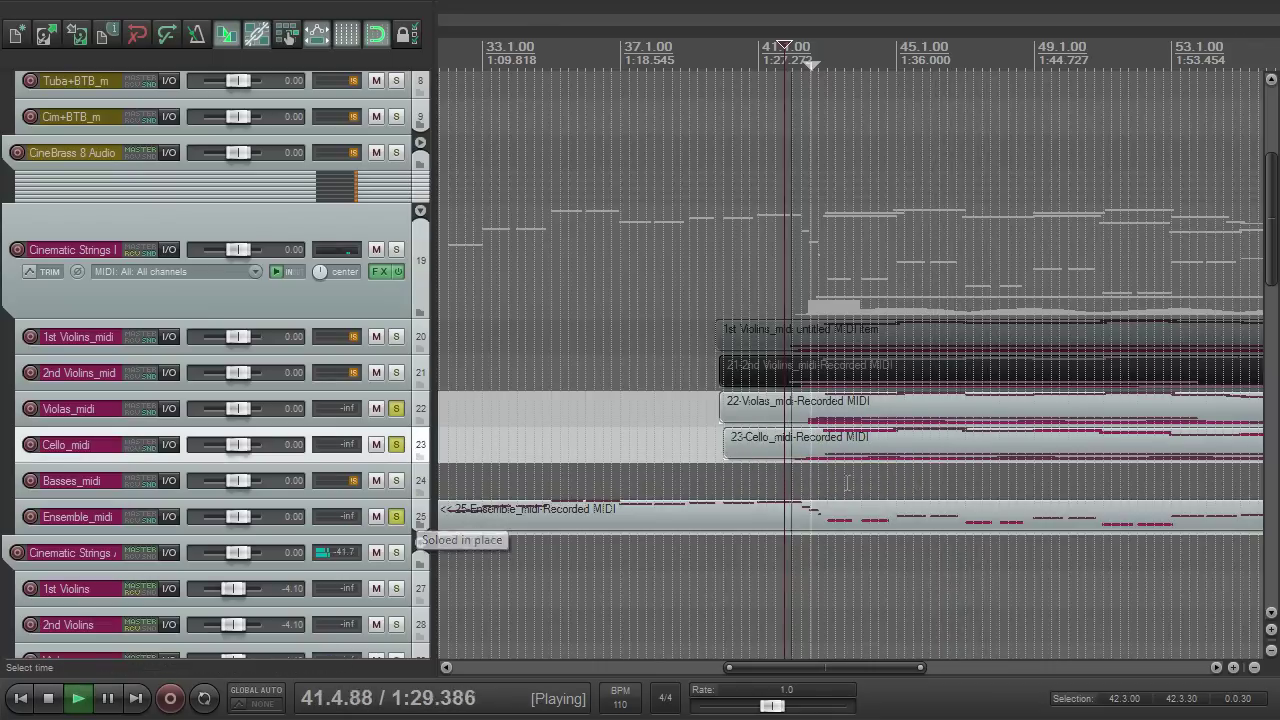
scroll(915, 484, down, 3)
scroll(880, 466, up, 3)
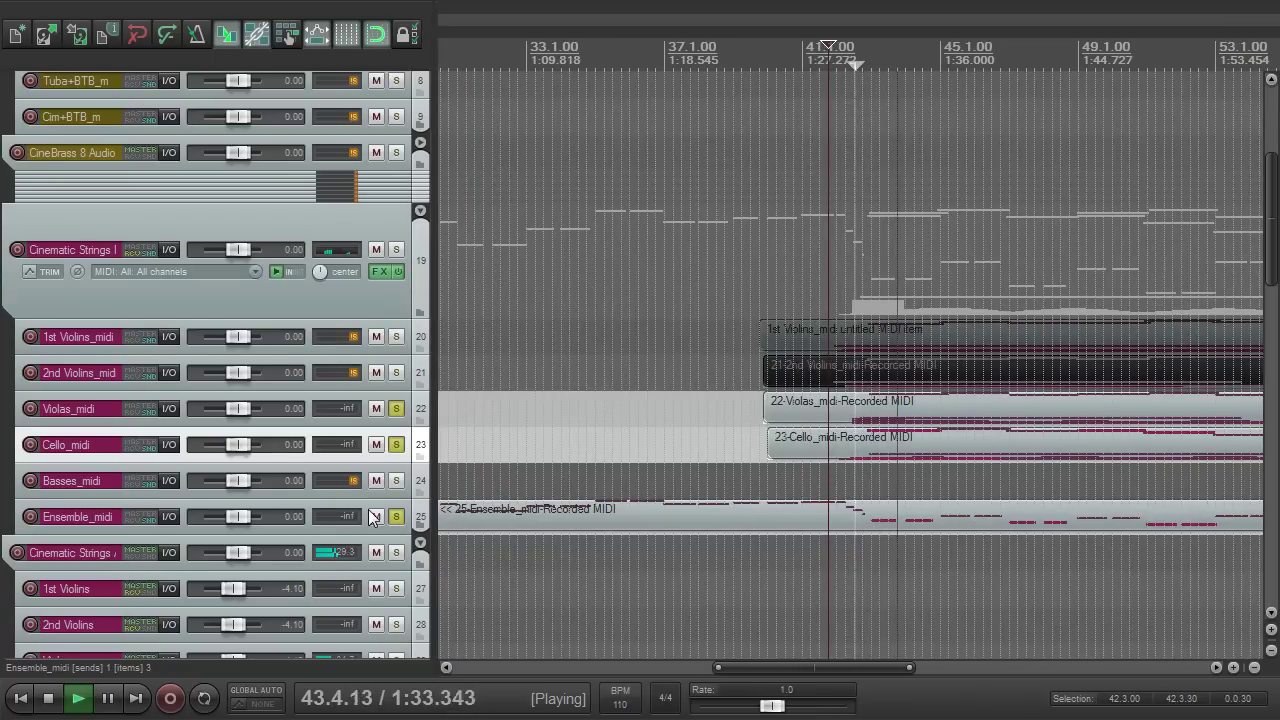
click(397, 372)
click(399, 336)
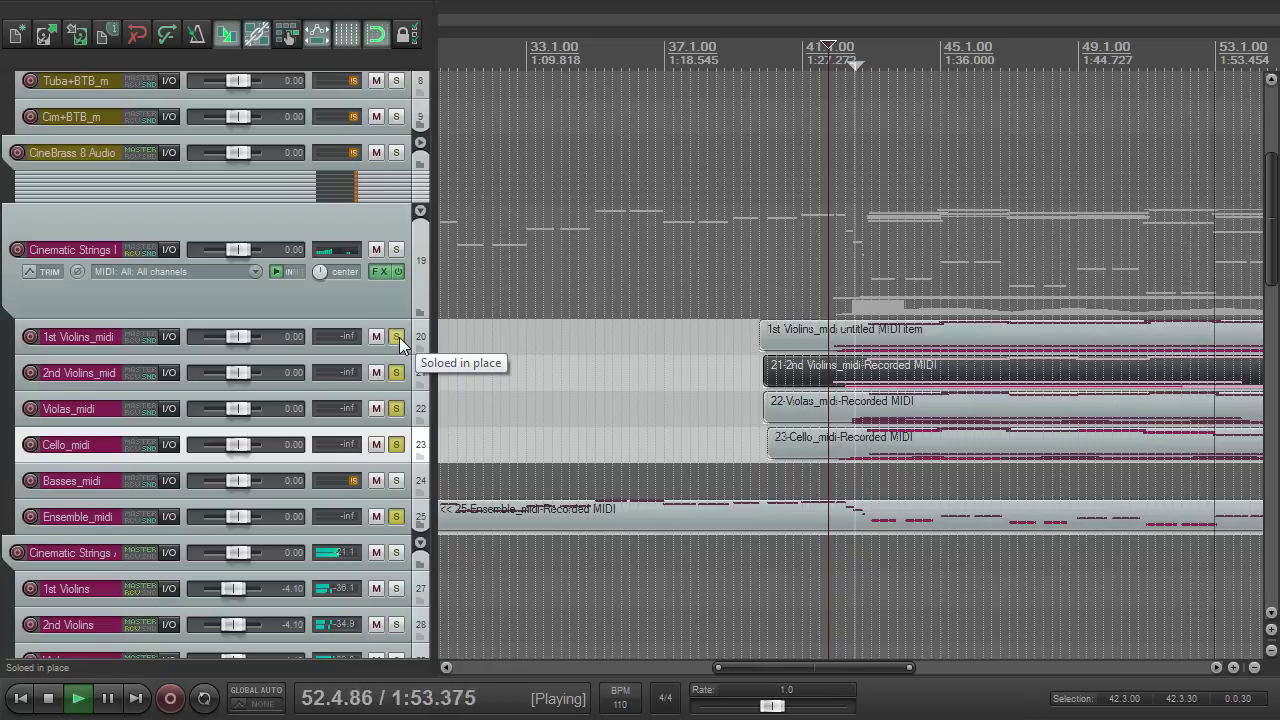
Follow the soloed strings to about measure 58, stop playback, and clear the solos on all string tracks.
scroll(1143, 429, down, 3)
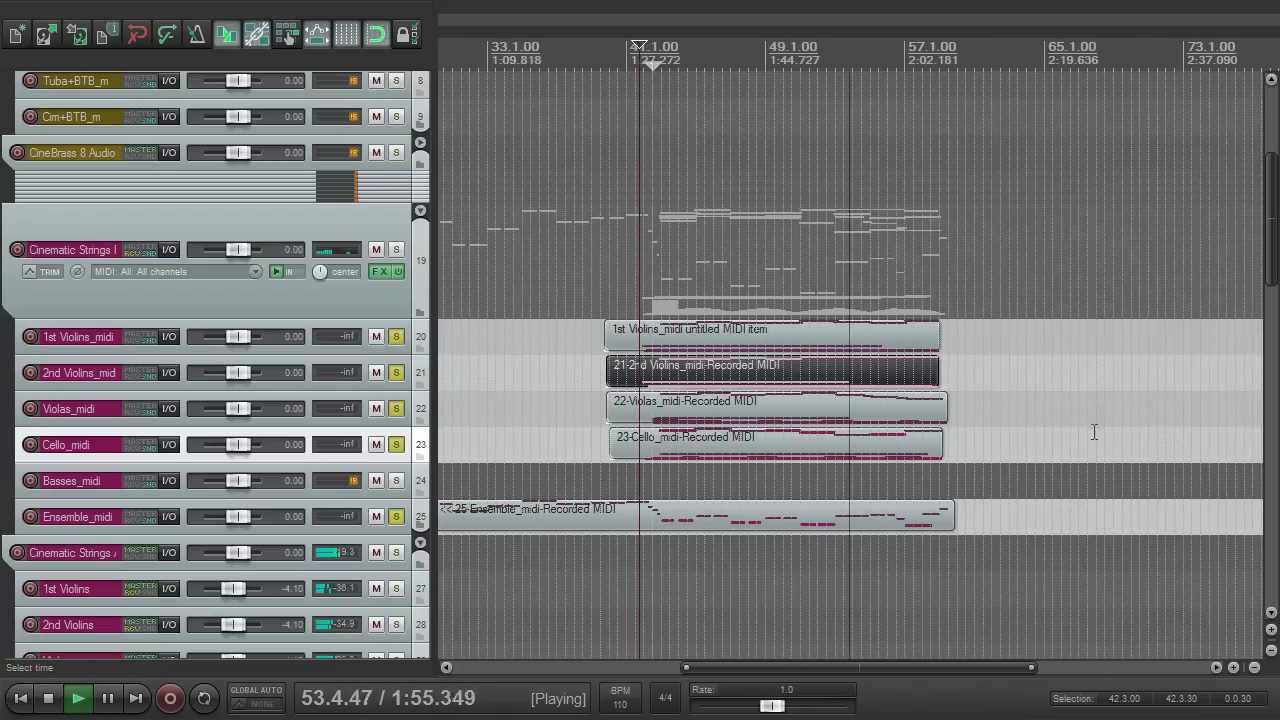
scroll(1014, 443, up, 3)
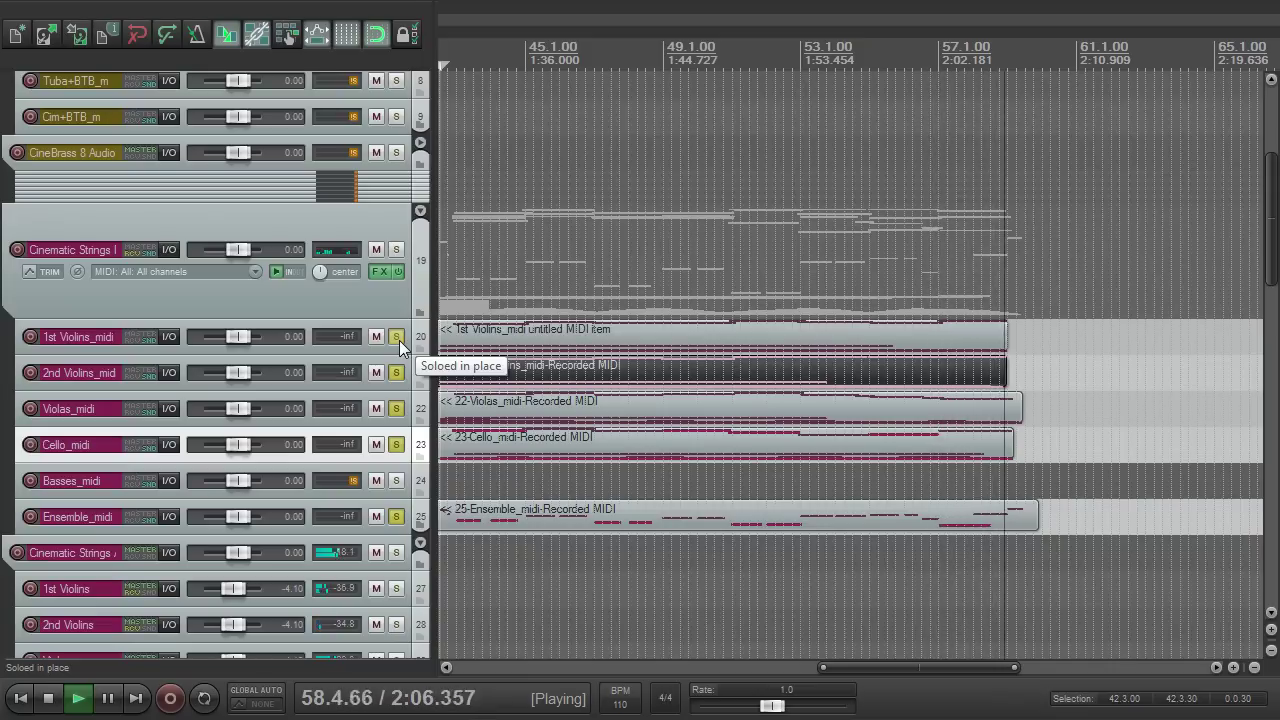
key(space)
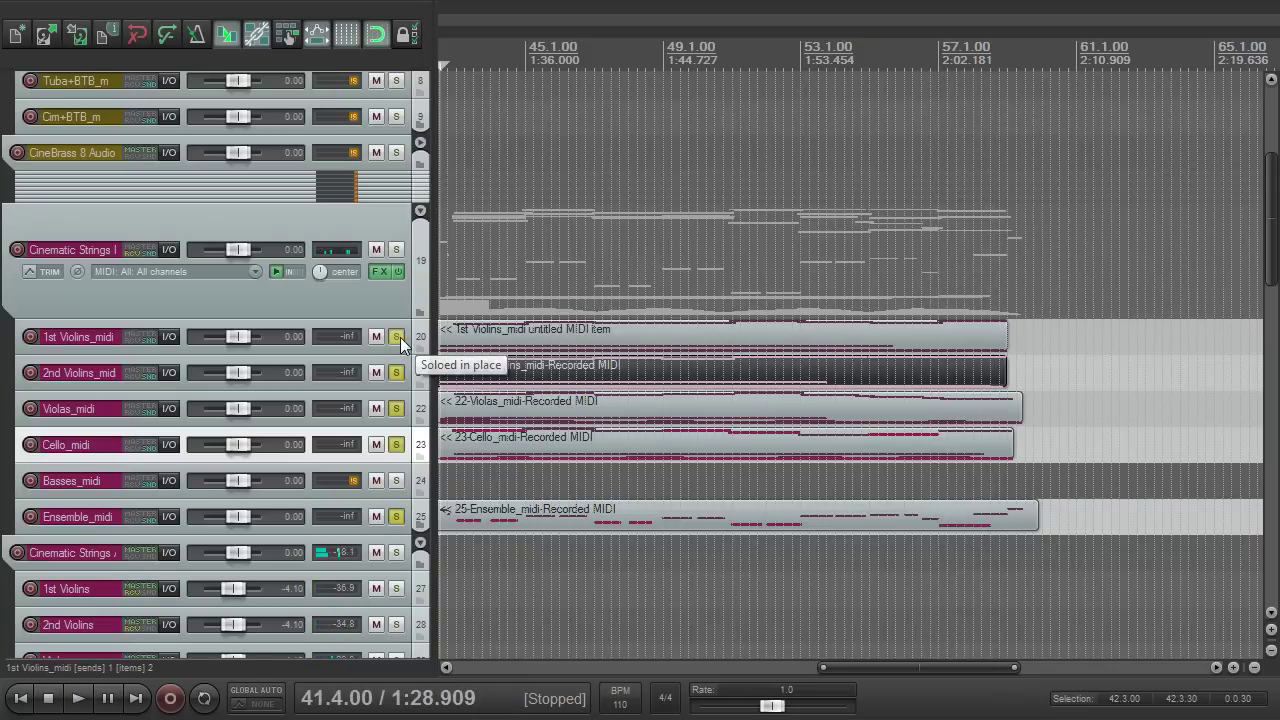
drag(400, 337, 401, 519)
Set the playback position to 40.3.00 and collapse the time selection at 42.1.00.
scroll(580, 413, down, 2)
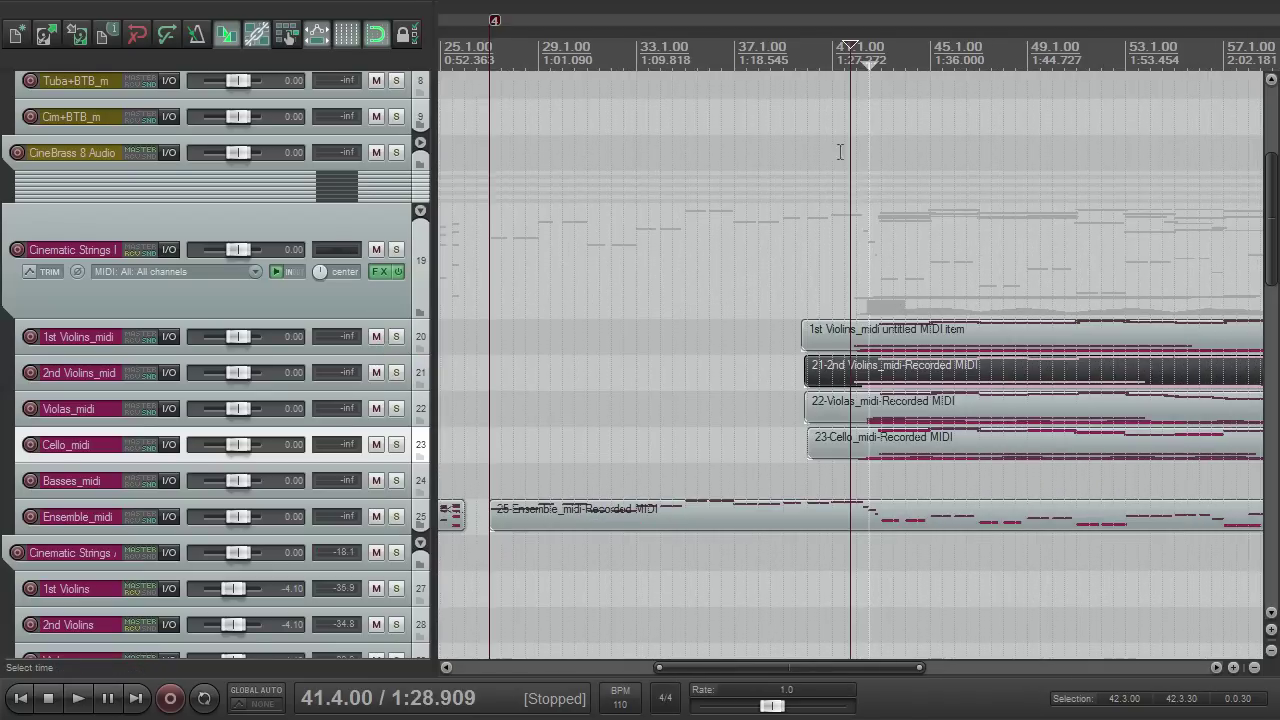
click(818, 64)
drag(870, 67, 851, 73)
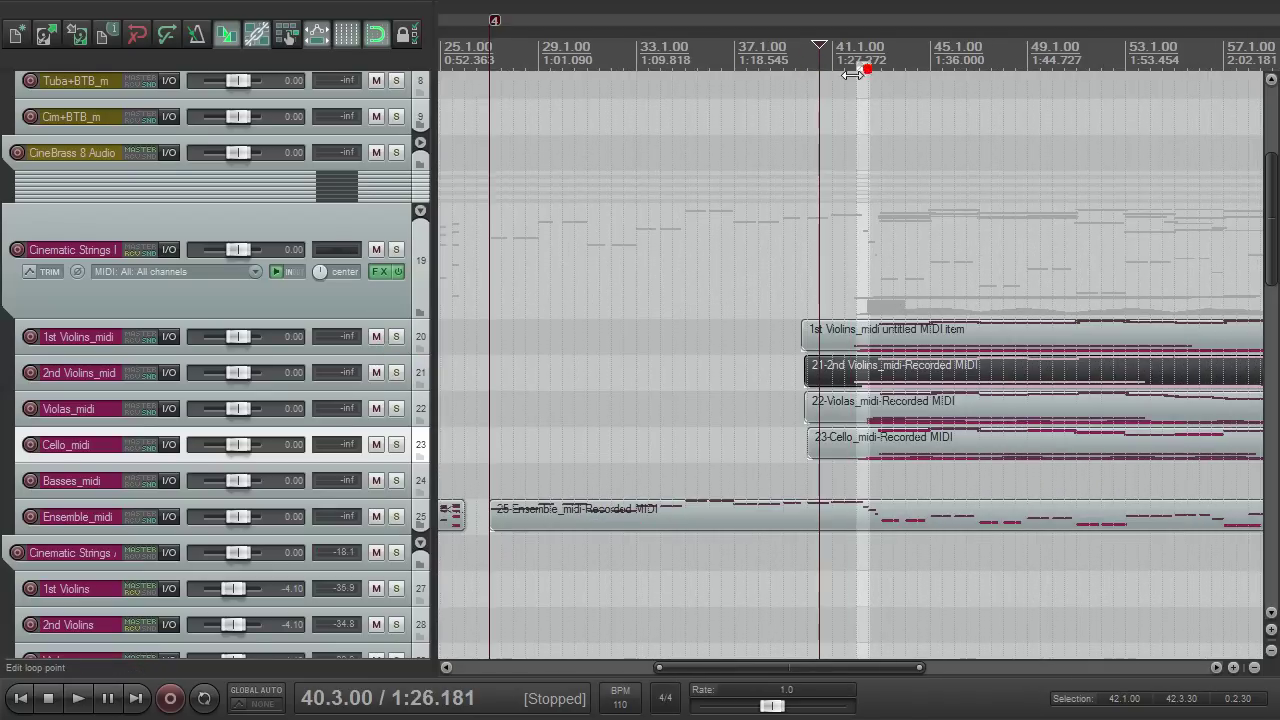
click(866, 67)
scroll(583, 157, down, 3)
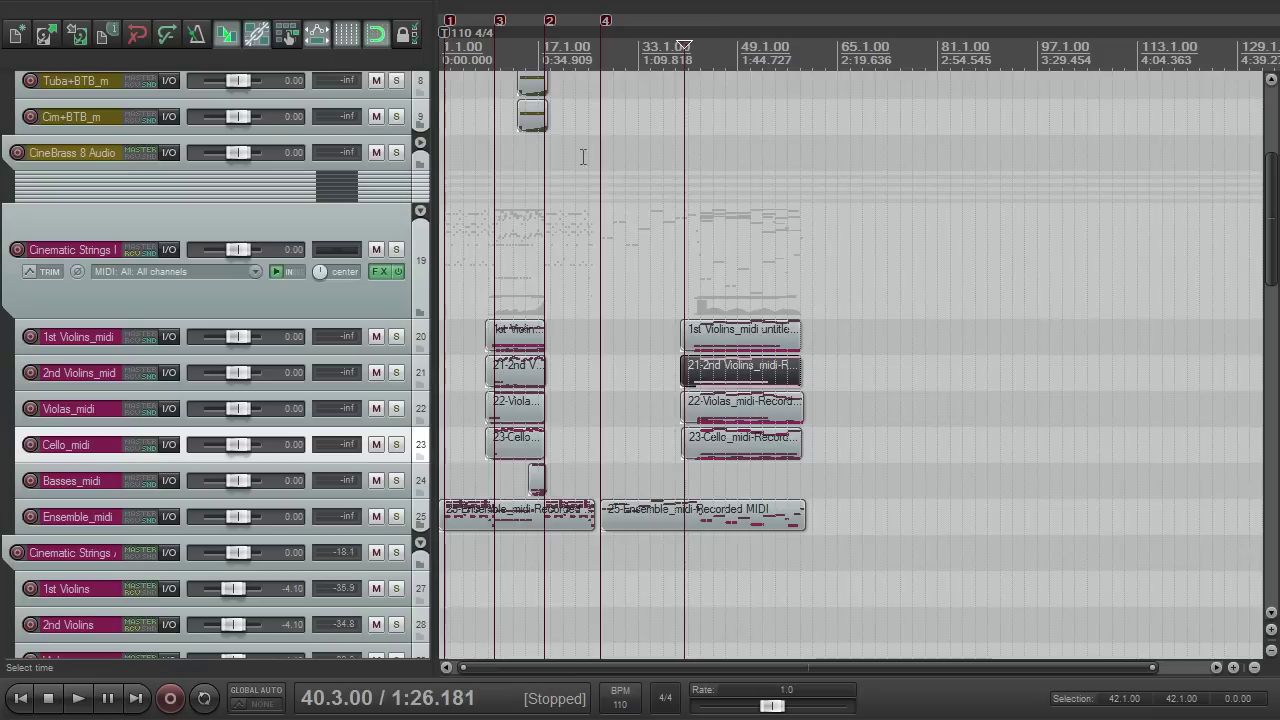
Play the earlier string passage from 13.1.00, briefly solo the Cinematic Strings plugin track, clear the solo, and stop playback.
click(508, 52)
scroll(510, 150, up, 3)
key(space)
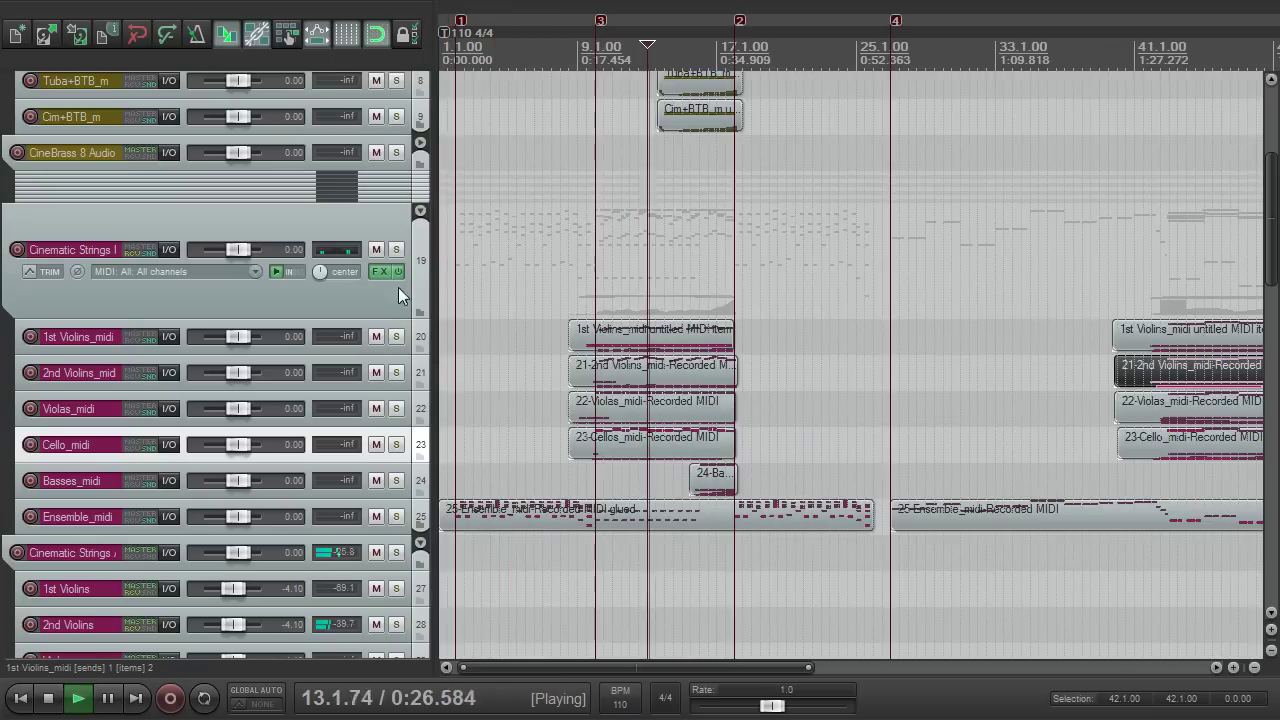
click(399, 249)
click(399, 249)
scroll(886, 213, down, 2)
key(space)
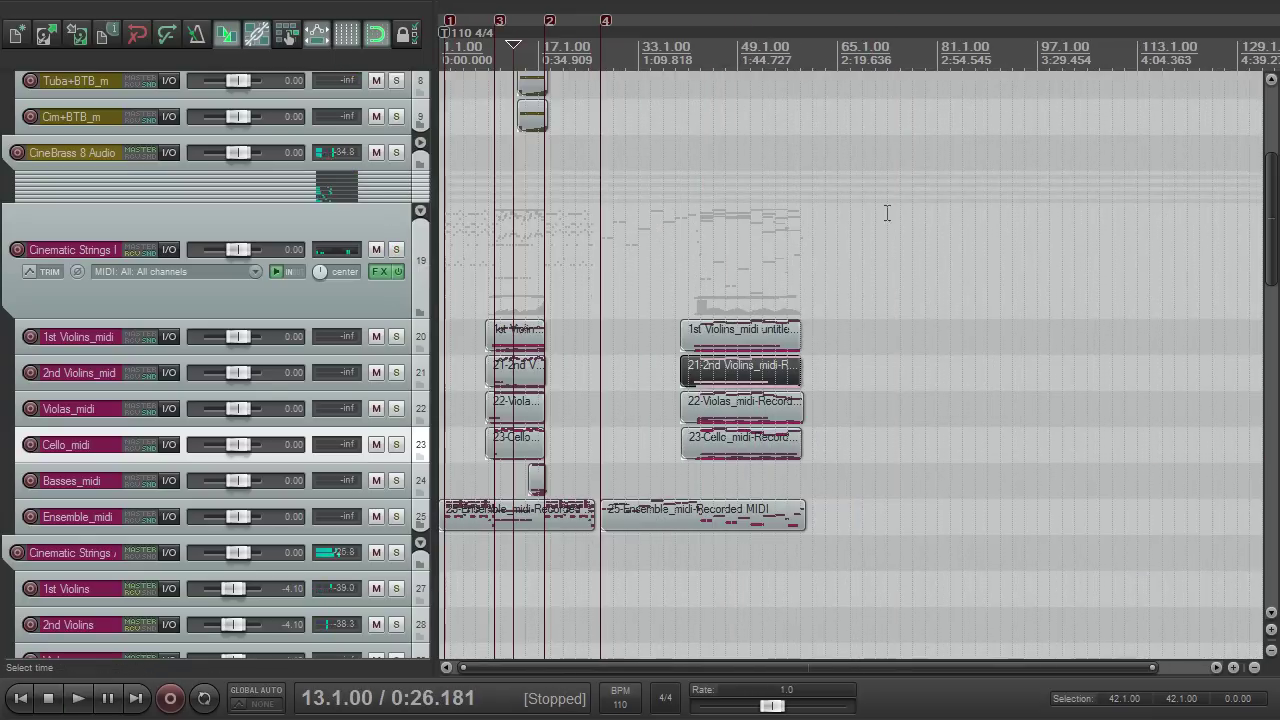
Set the playback position to 41.1.00, play the start of that section briefly, and stop.
click(689, 60)
scroll(865, 330, up, 3)
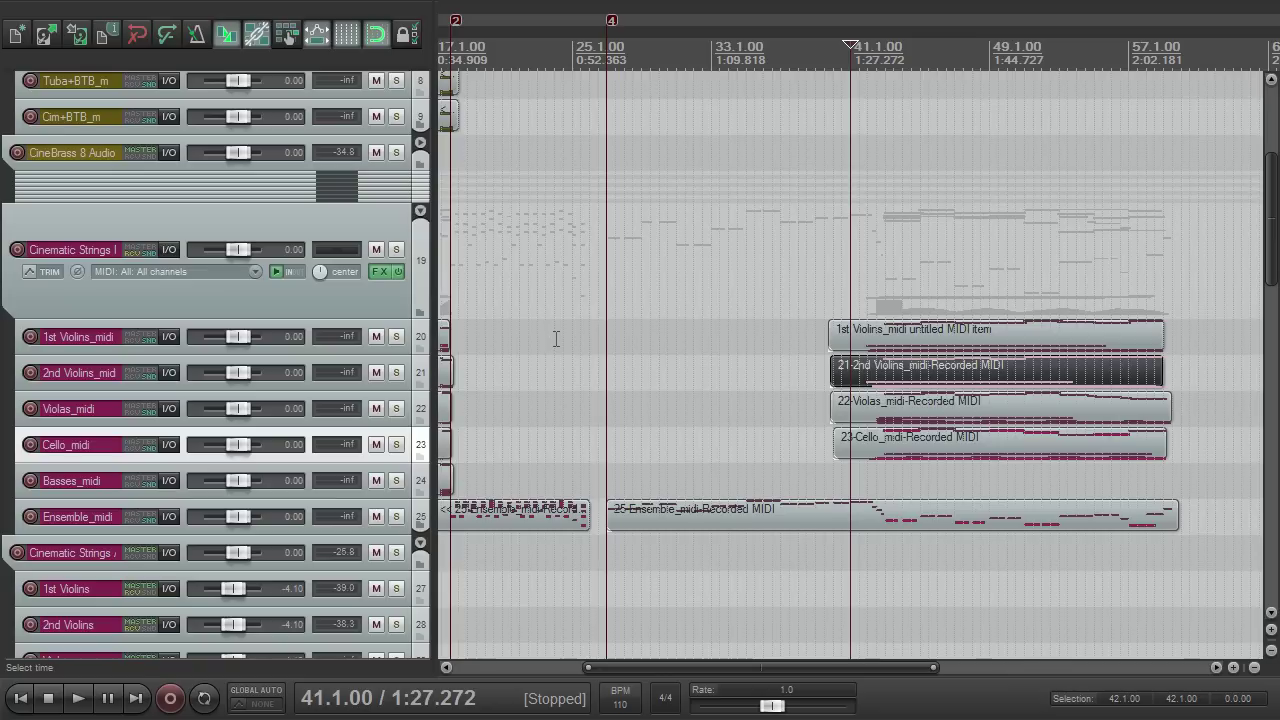
key(space)
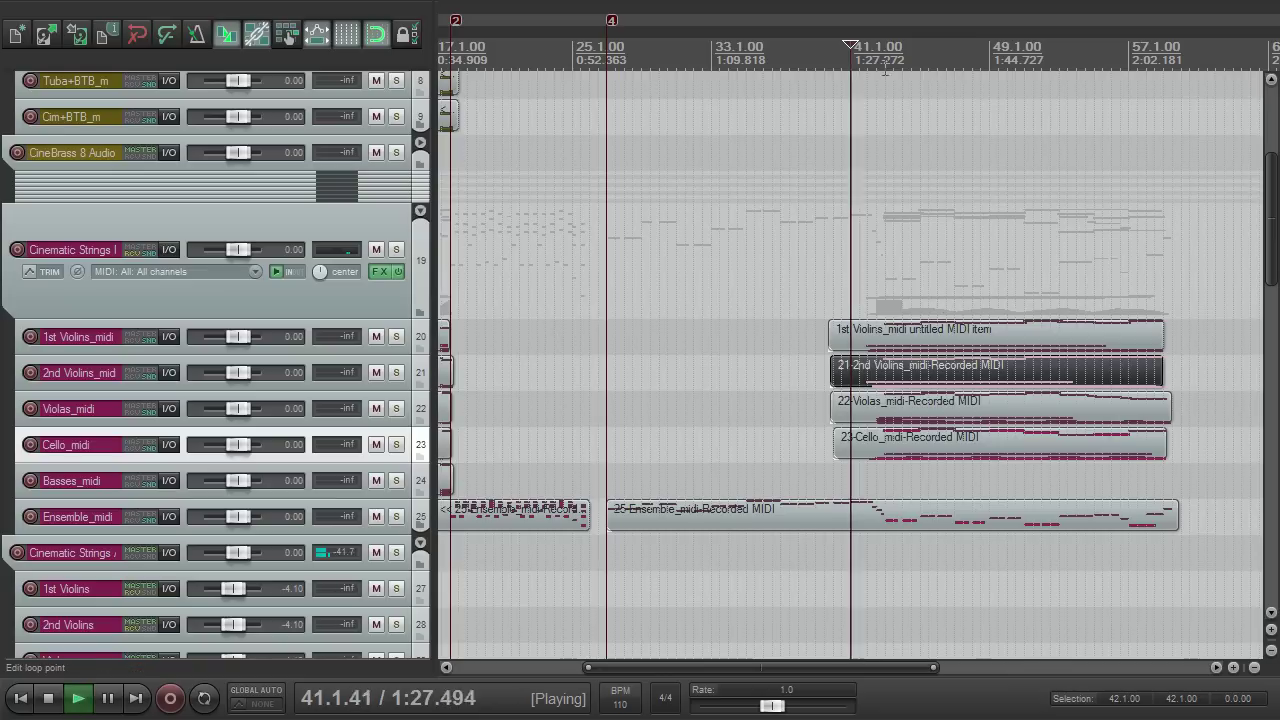
key(space)
Play from 43.1.00 while reviewing the woodwind, percussion, Celeste and Ladies OOh tracks, then stop playback.
click(885, 64)
click(1273, 362)
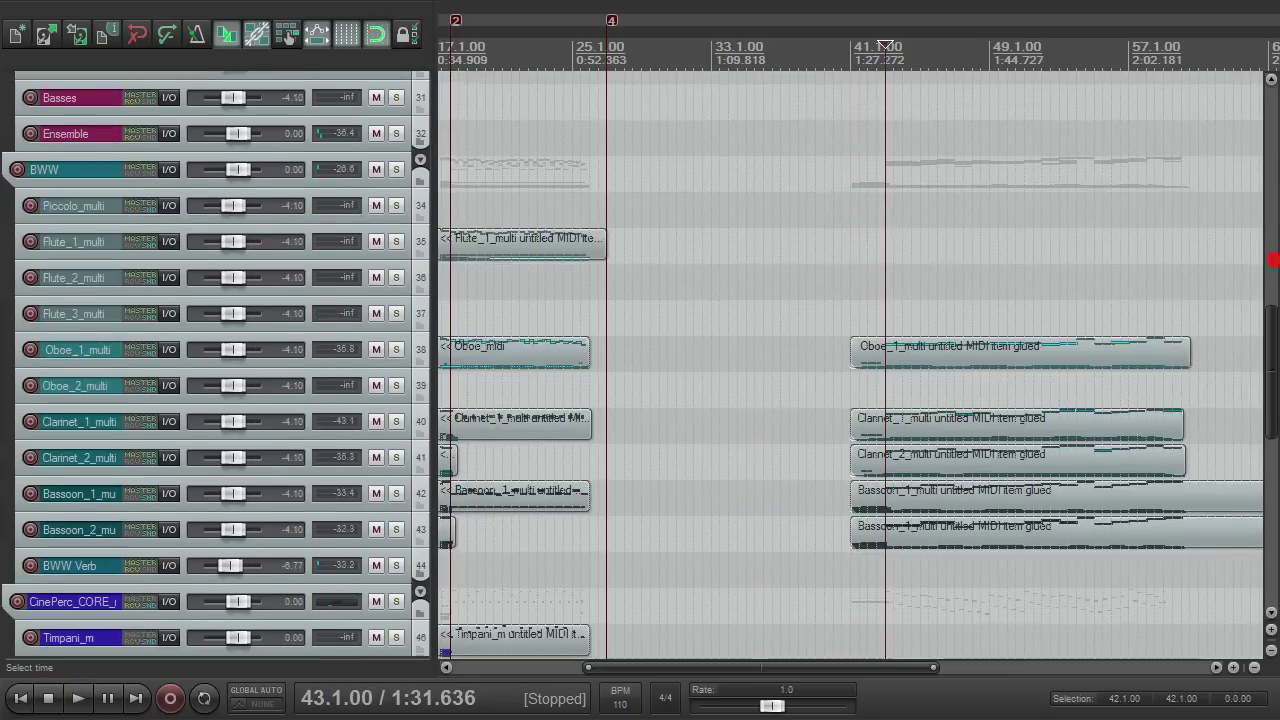
key(space)
drag(1272, 418, 1259, 484)
scroll(1063, 389, down, 2)
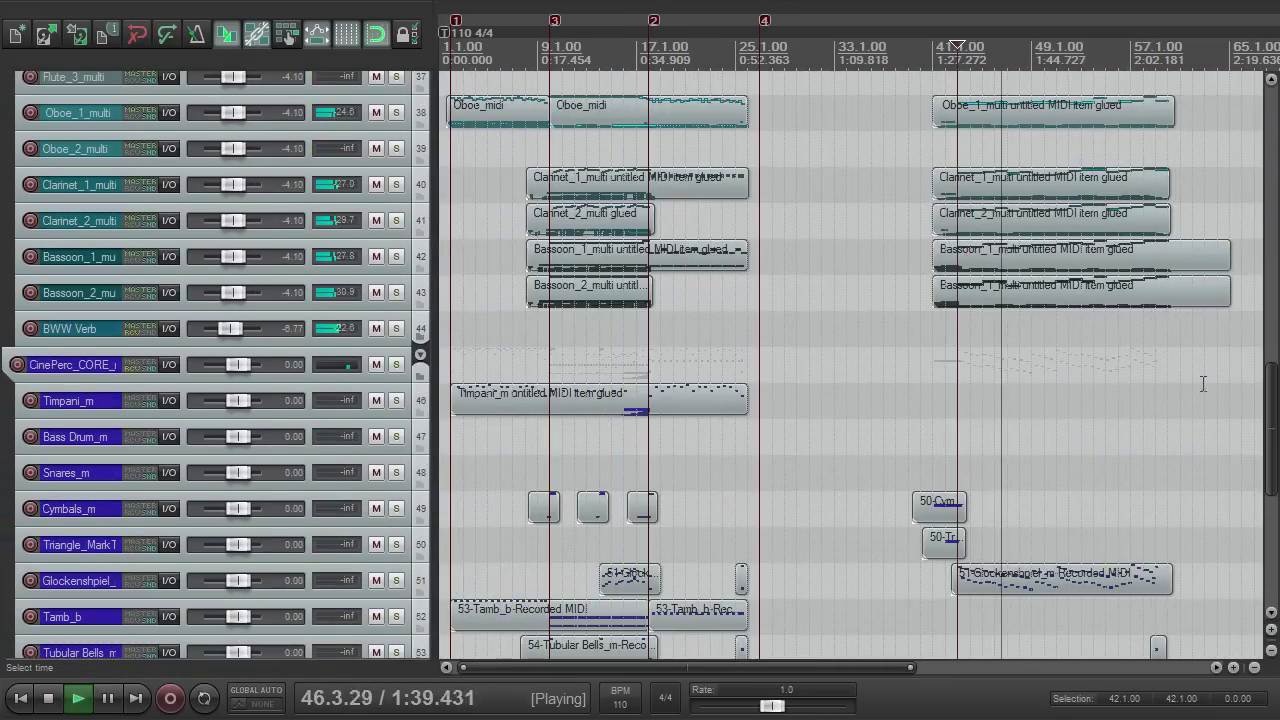
drag(1272, 410, 1275, 490)
key(space)
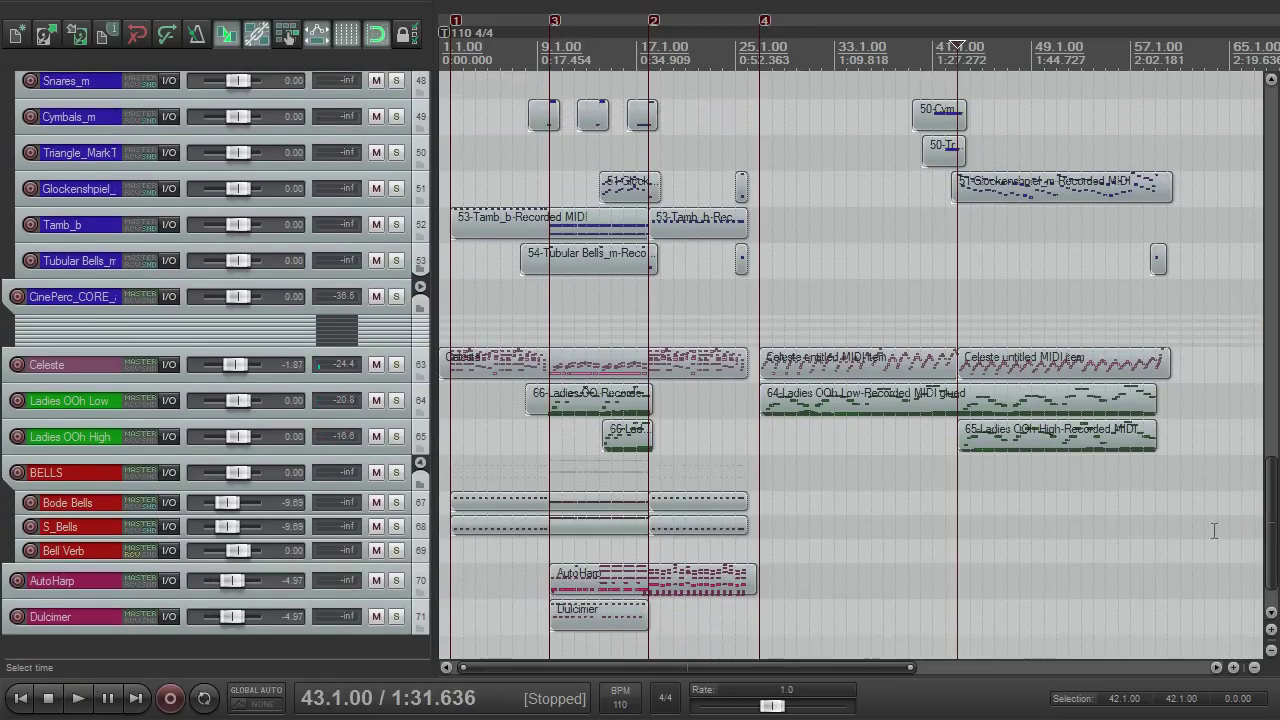
Enlarge the Triangle_MarkTree track and audition it soloed from 40.1.00, before the items at measure 43.
drag(851, 664, 1028, 670)
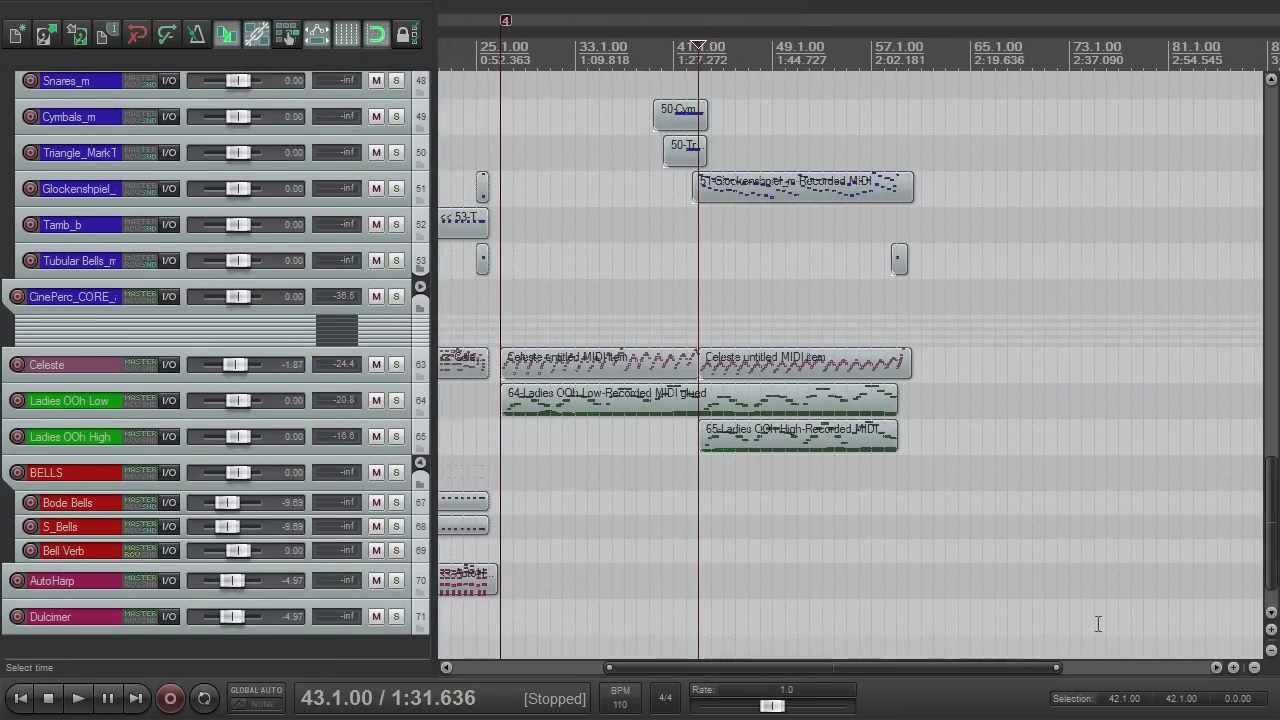
drag(1271, 494, 1228, 465)
click(660, 53)
scroll(887, 265, up, 3)
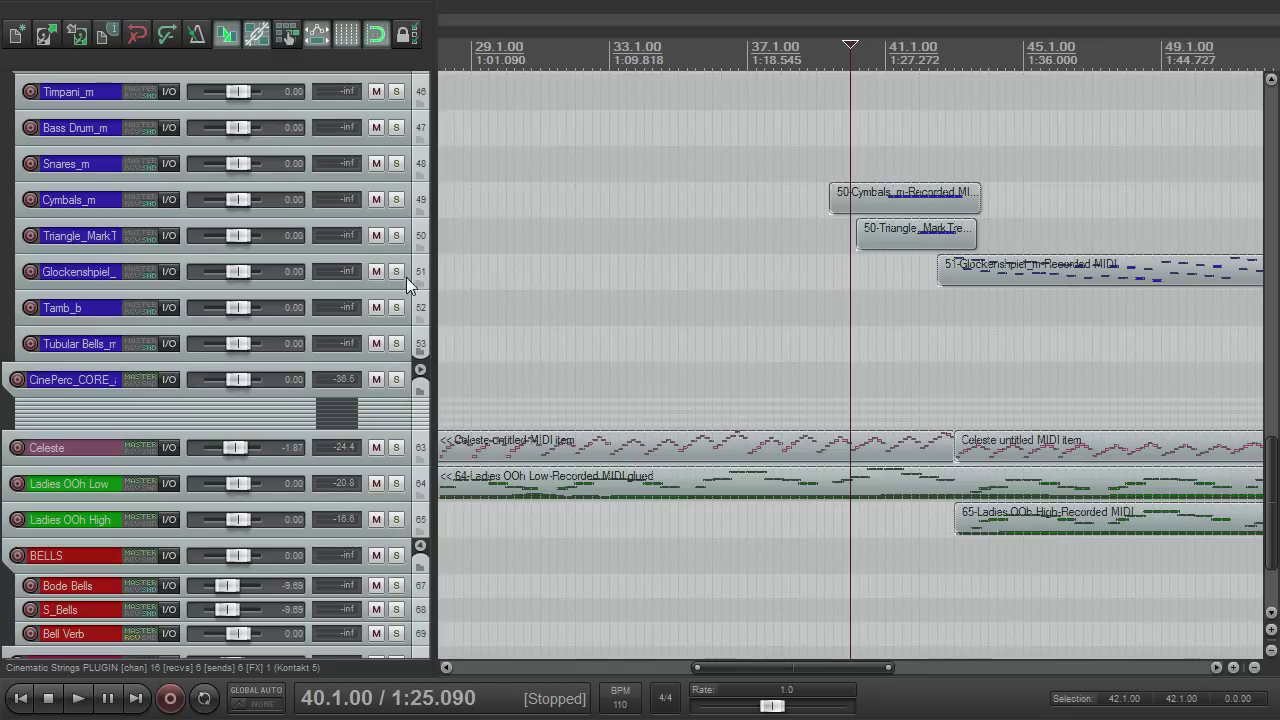
drag(401, 253, 401, 339)
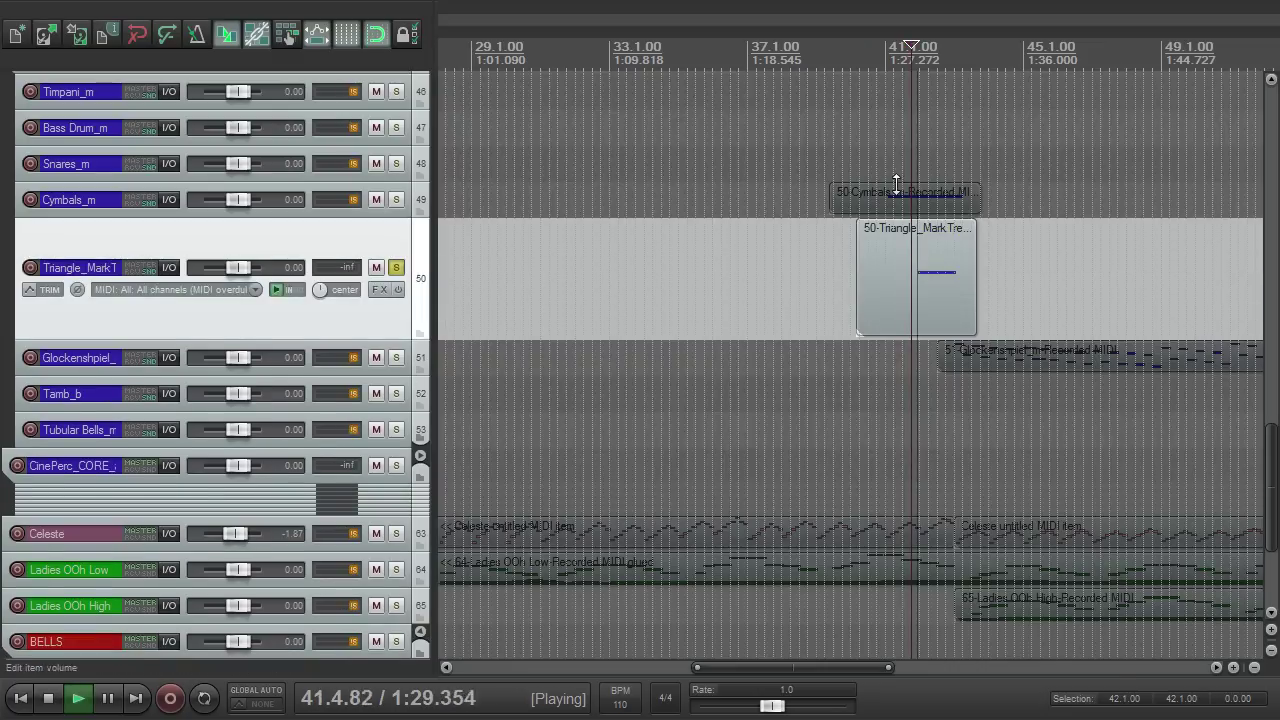
click(396, 267)
key(space)
key(space)
Solo the Glockenspiel track during playback from 41.4.00, clear the solo, and stop playback.
scroll(930, 278, down, 5)
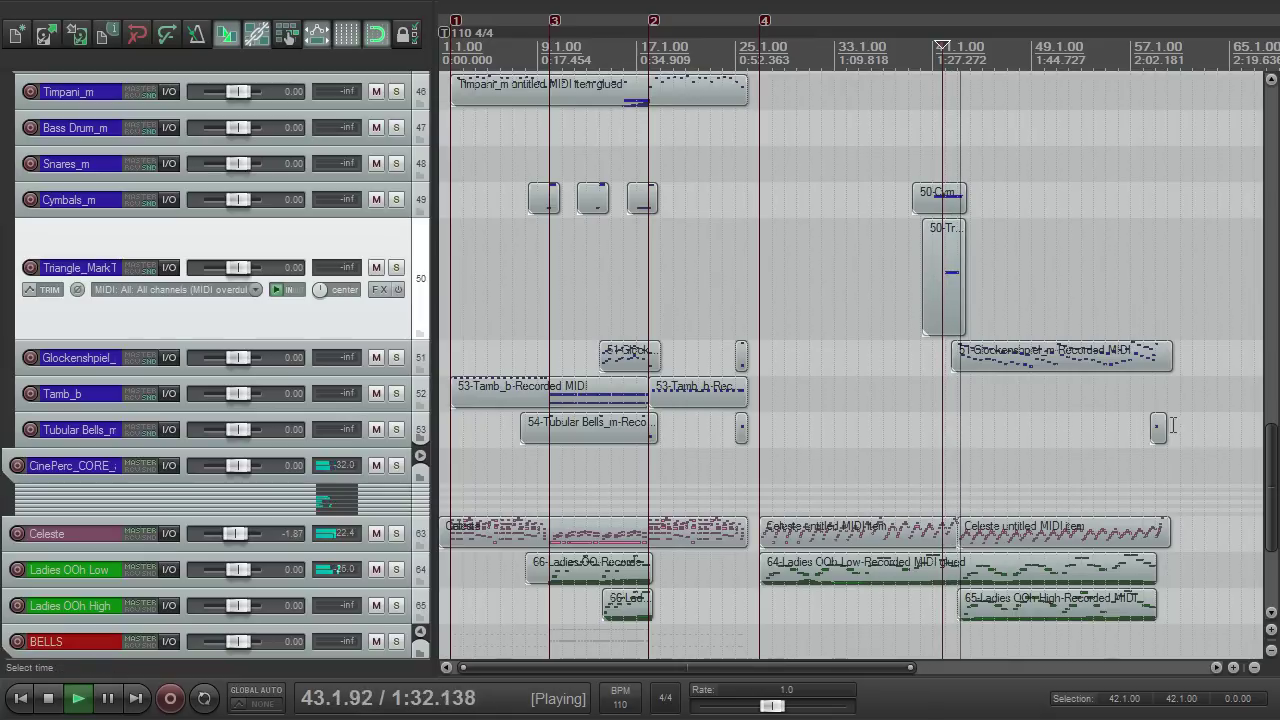
click(396, 357)
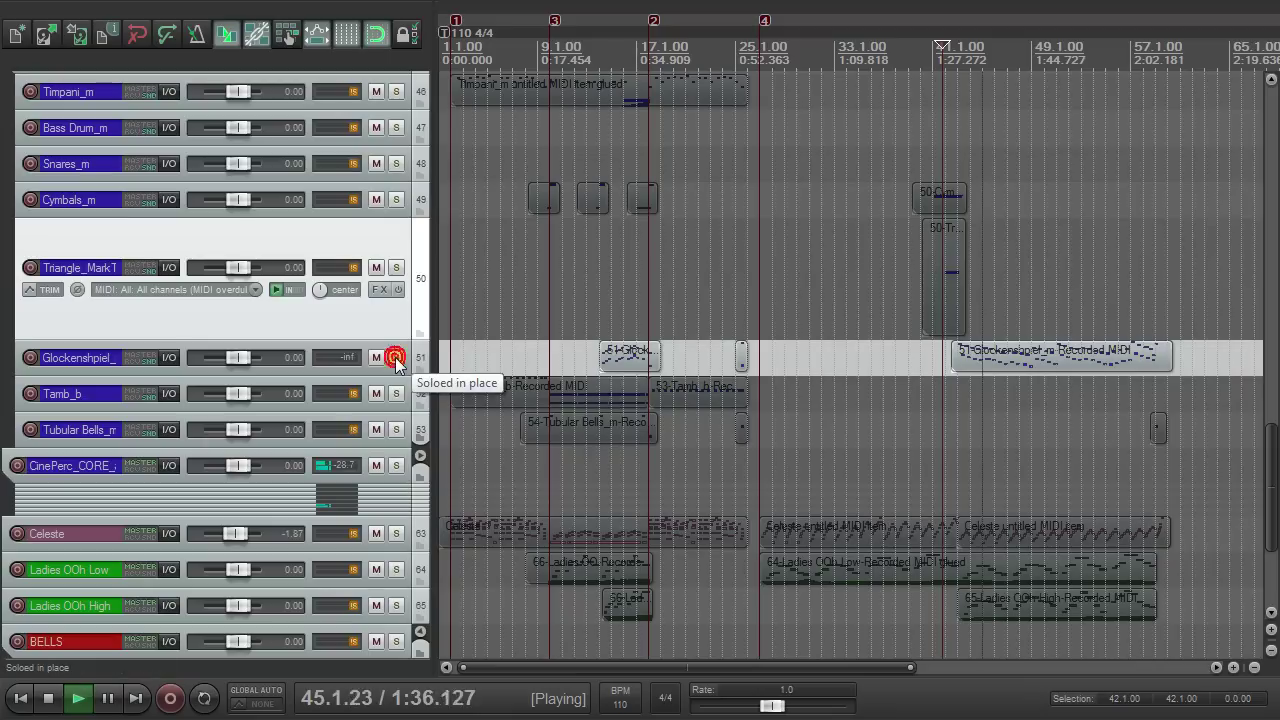
click(396, 357)
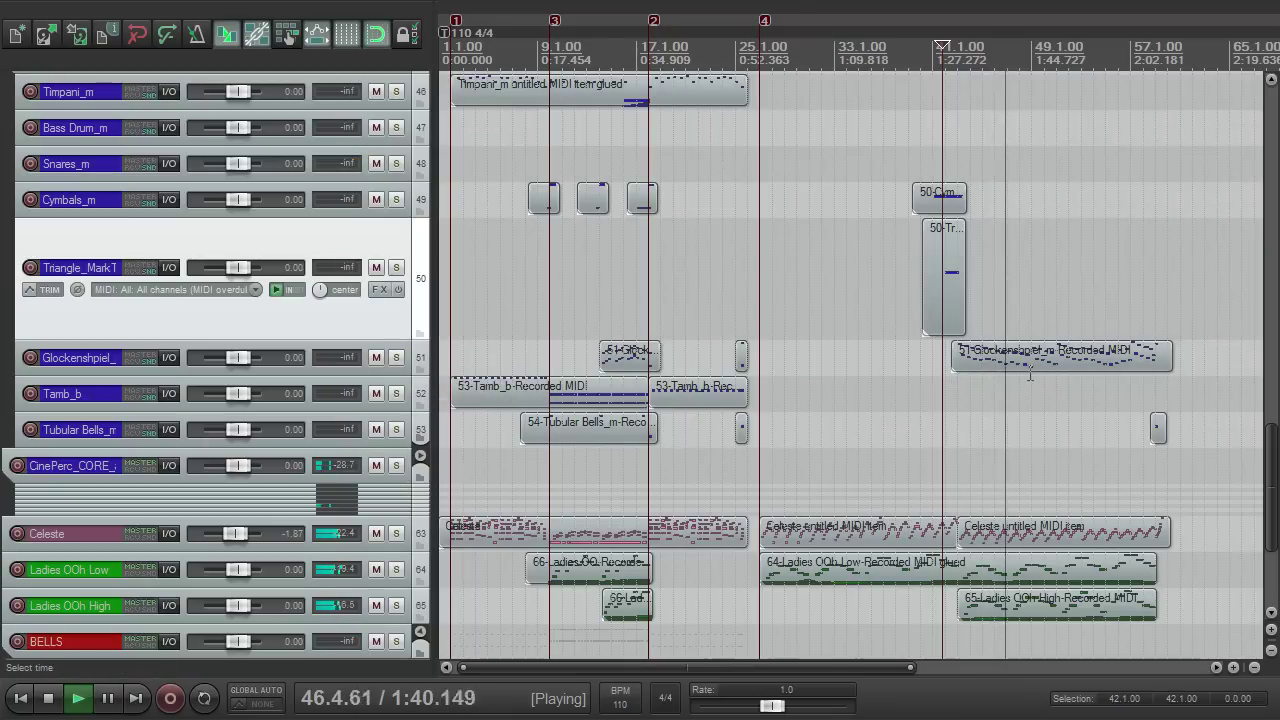
drag(1271, 443, 1275, 470)
key(space)
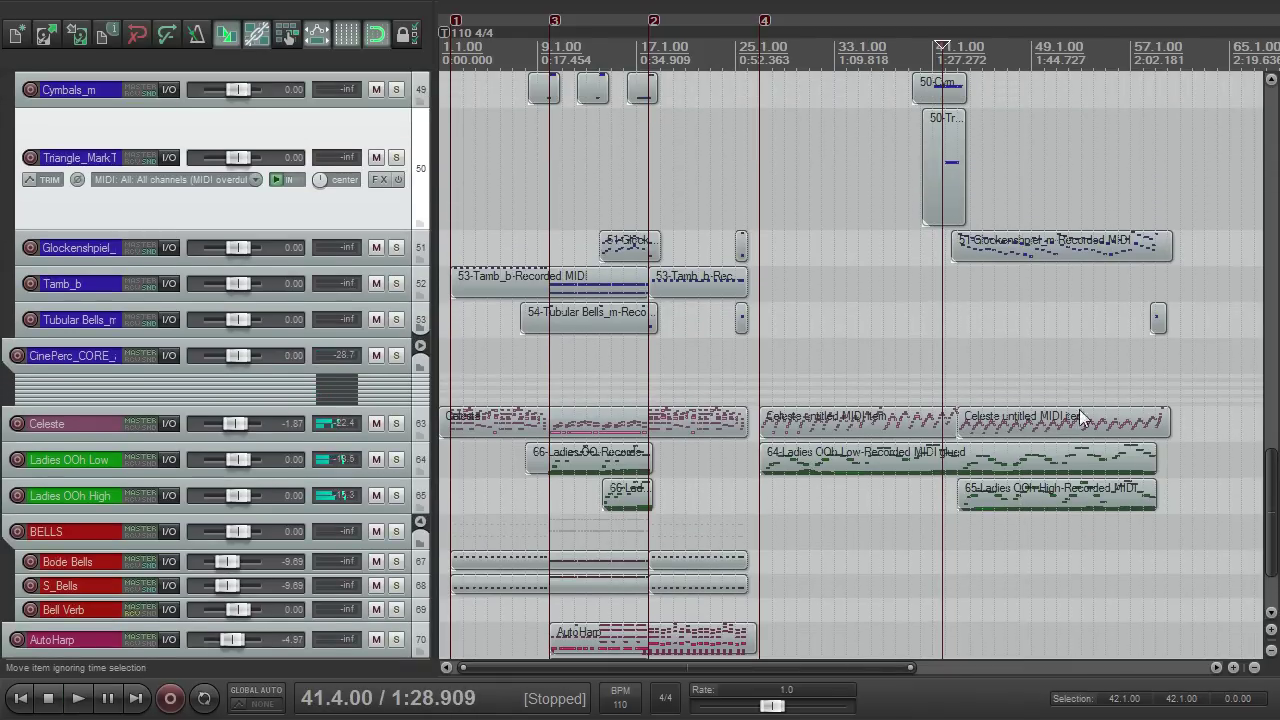
Set the playback position to 43.2.00 and reduce the height of the Glockenspiel track.
scroll(1079, 409, up, 3)
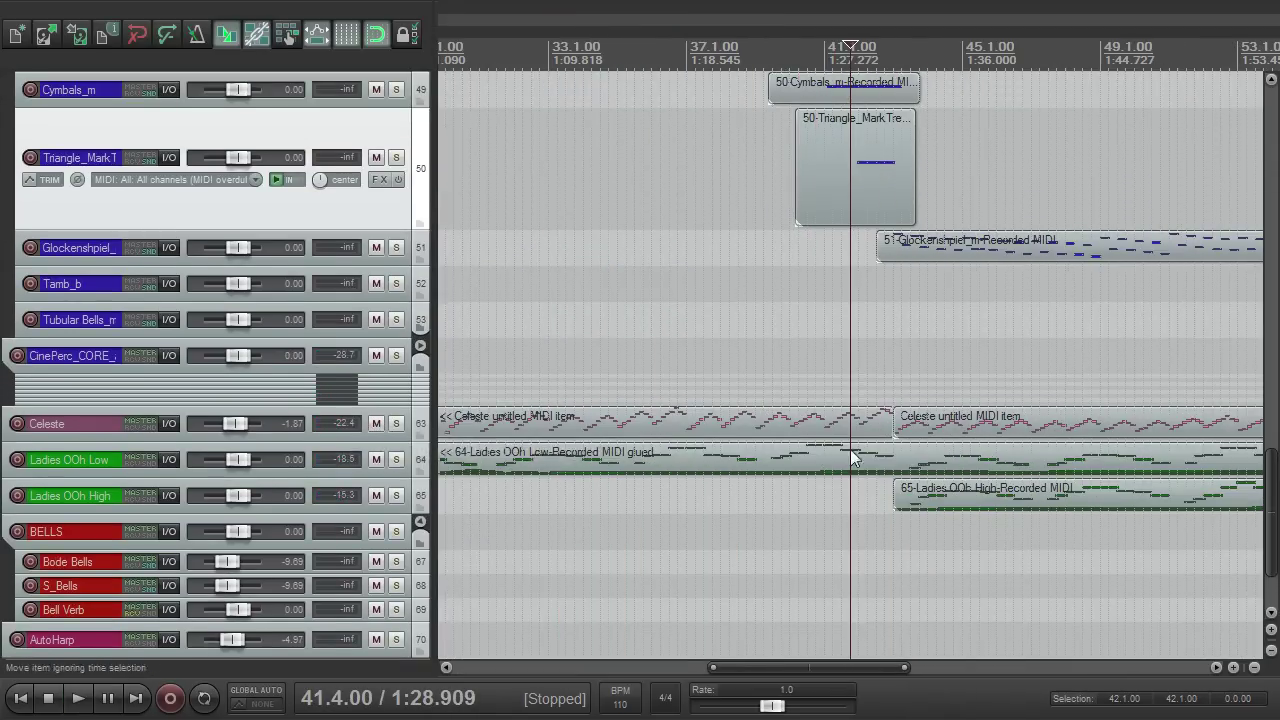
scroll(982, 283, down, 2)
scroll(766, 616, up, 2)
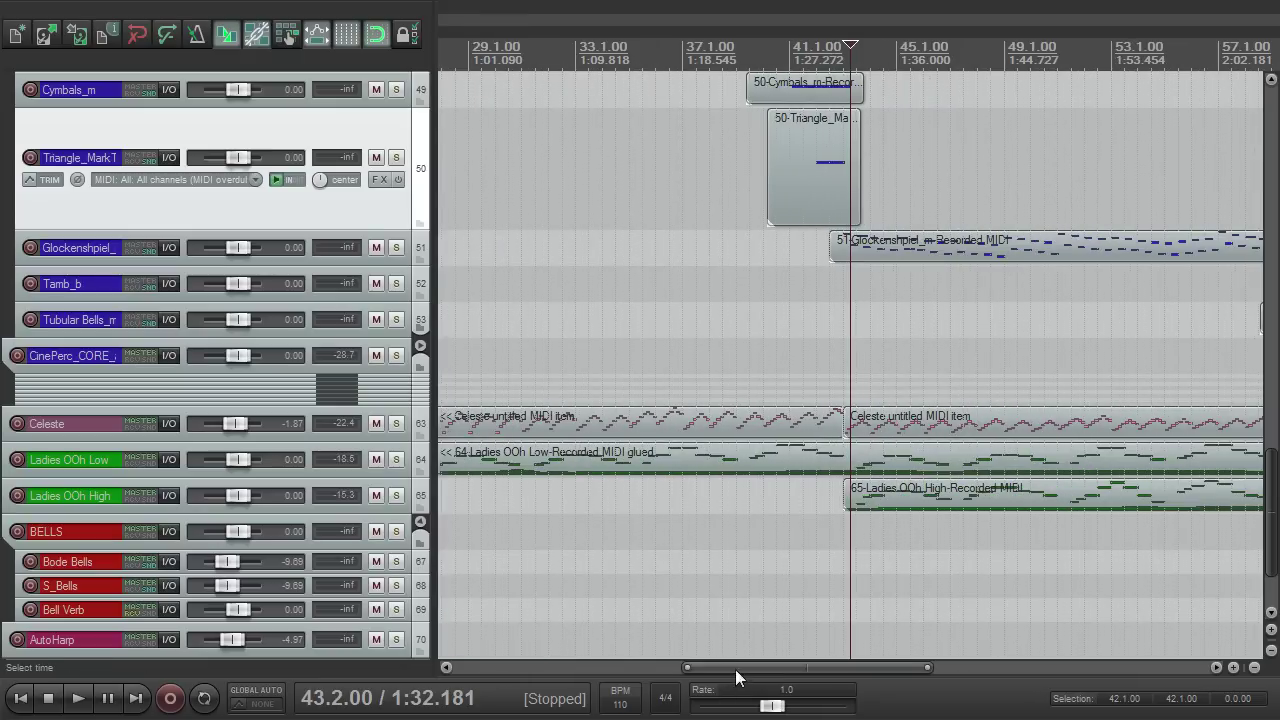
mouse_move(735, 669)
mouse_down()
mouse_move(665, 669)
mouse_move(728, 669)
mouse_up()
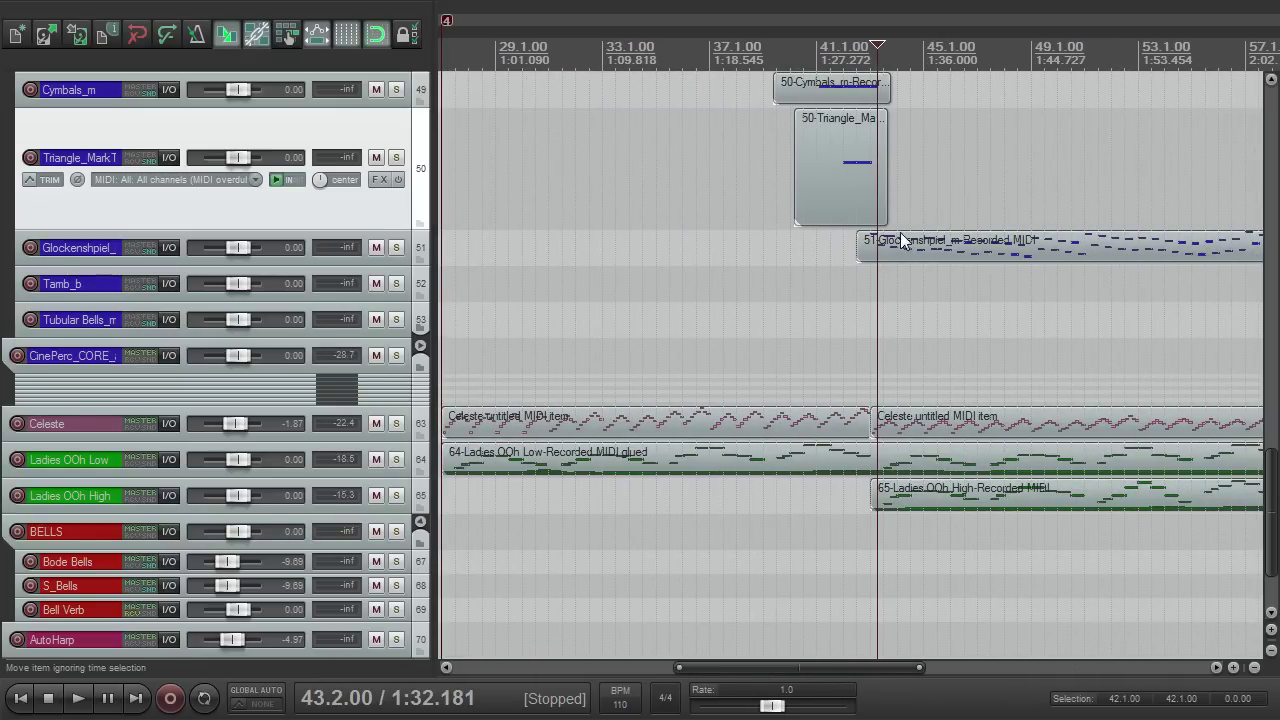
scroll(900, 240, up, 3)
scroll(893, 226, down, 1)
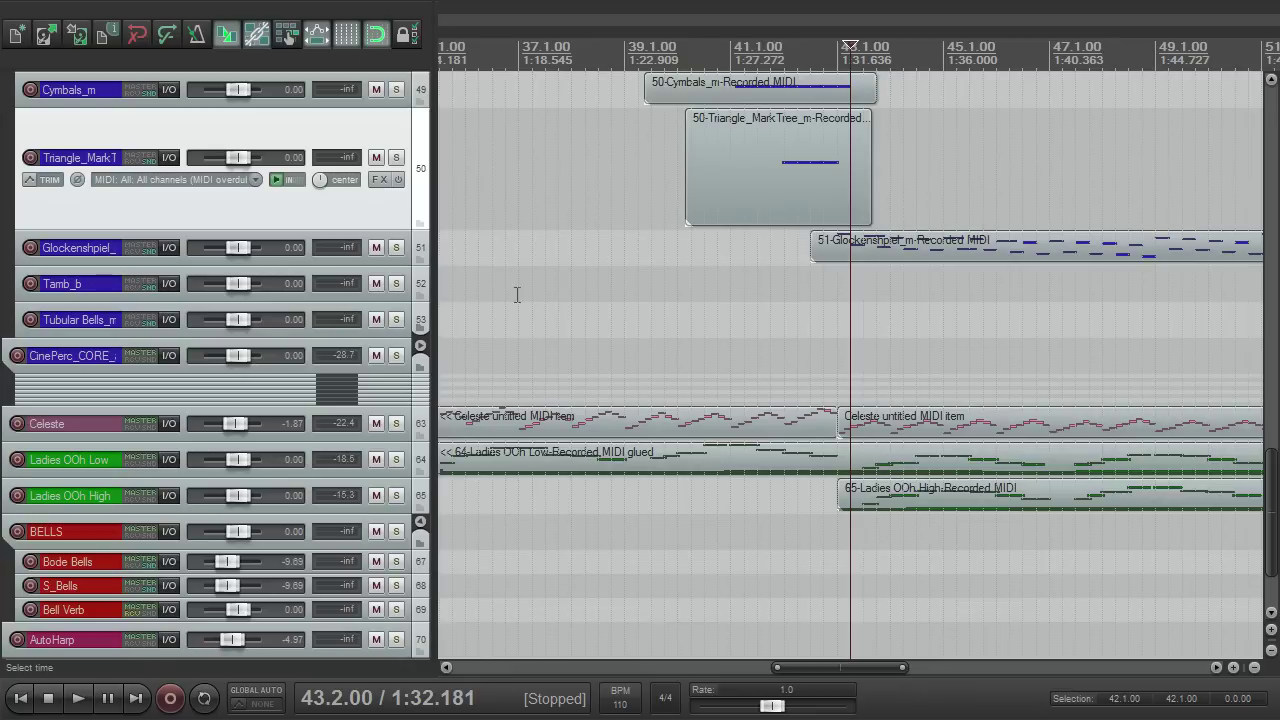
drag(325, 262, 350, 236)
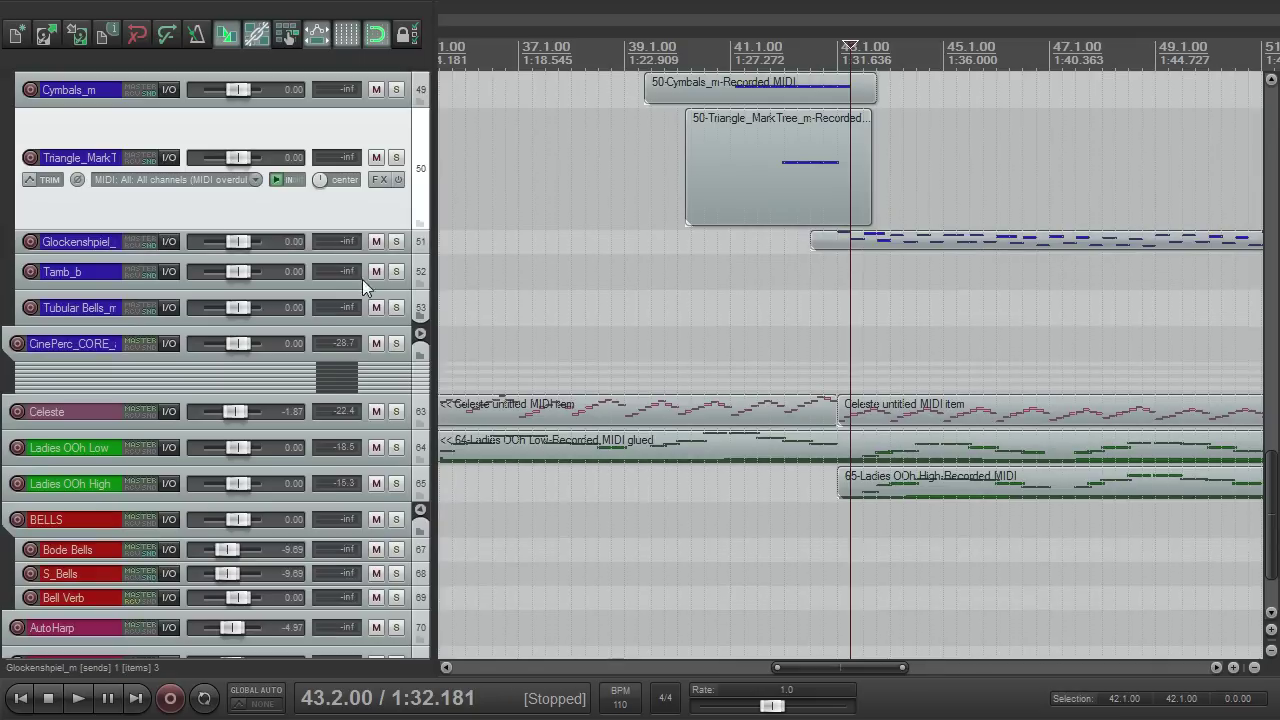
Solo the Celeste and Glockenspiel tracks and play them together from 43.2.00.
click(397, 410)
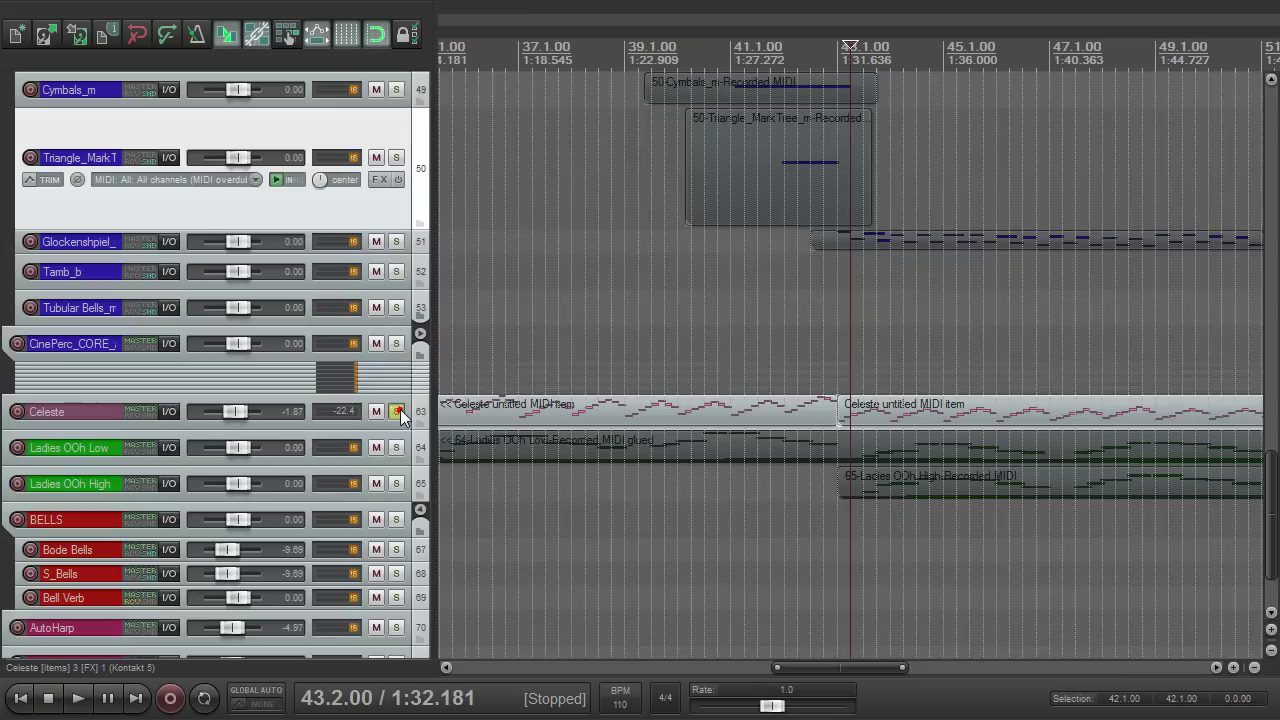
click(397, 241)
key(space)
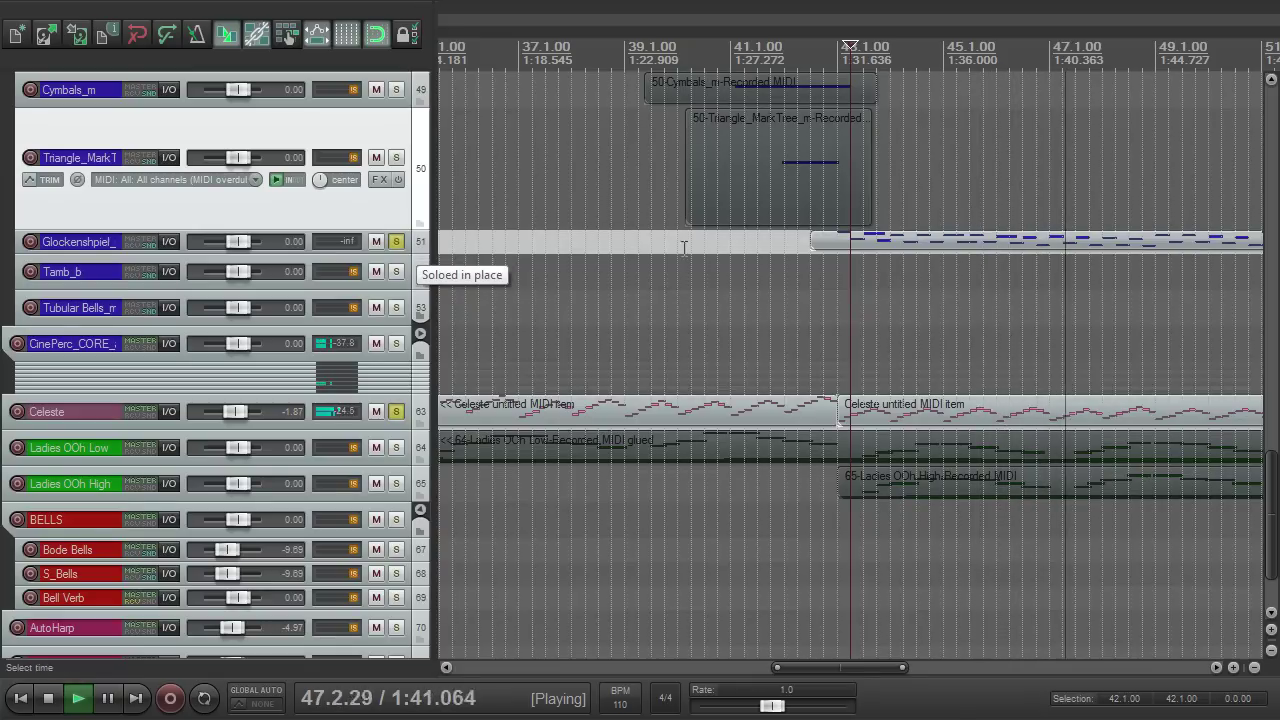
Examine all notes of the Glockenspiel_m item after measure 43 in the MIDI editor, and clear the Glockenspiel and Celeste solos.
click(895, 243)
double_click(895, 243)
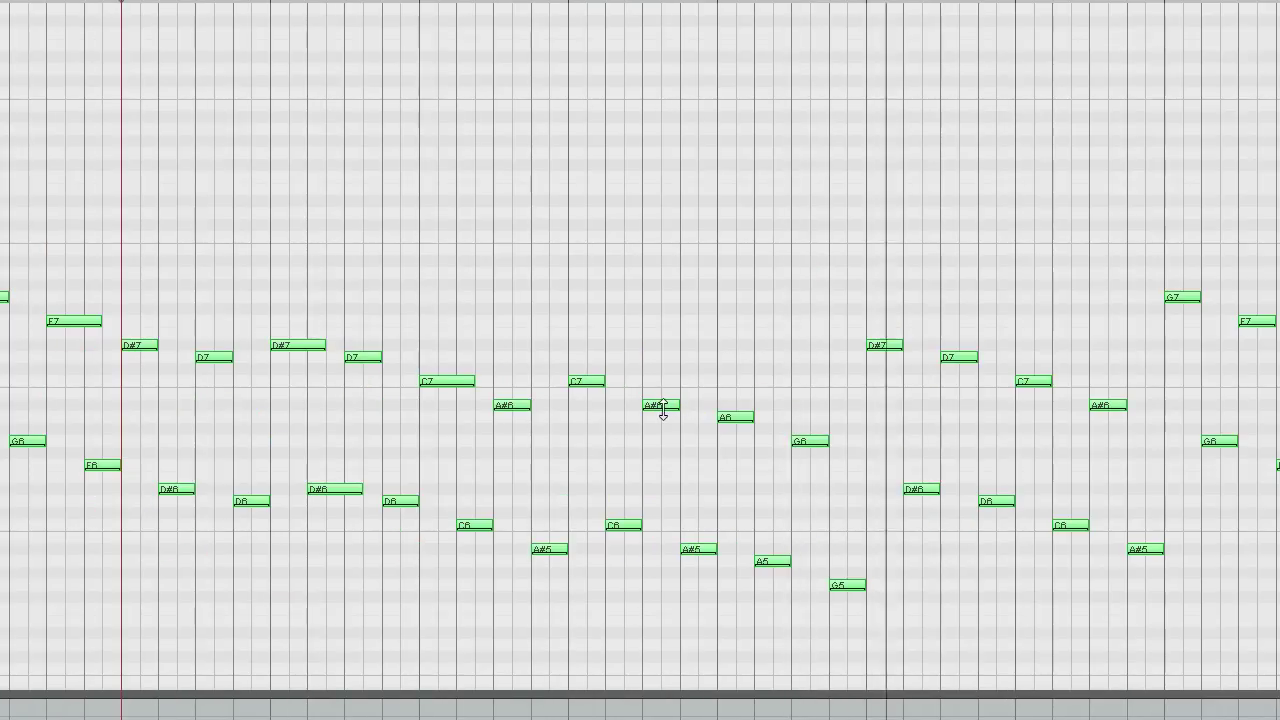
click(663, 405)
key(ctrl+a)
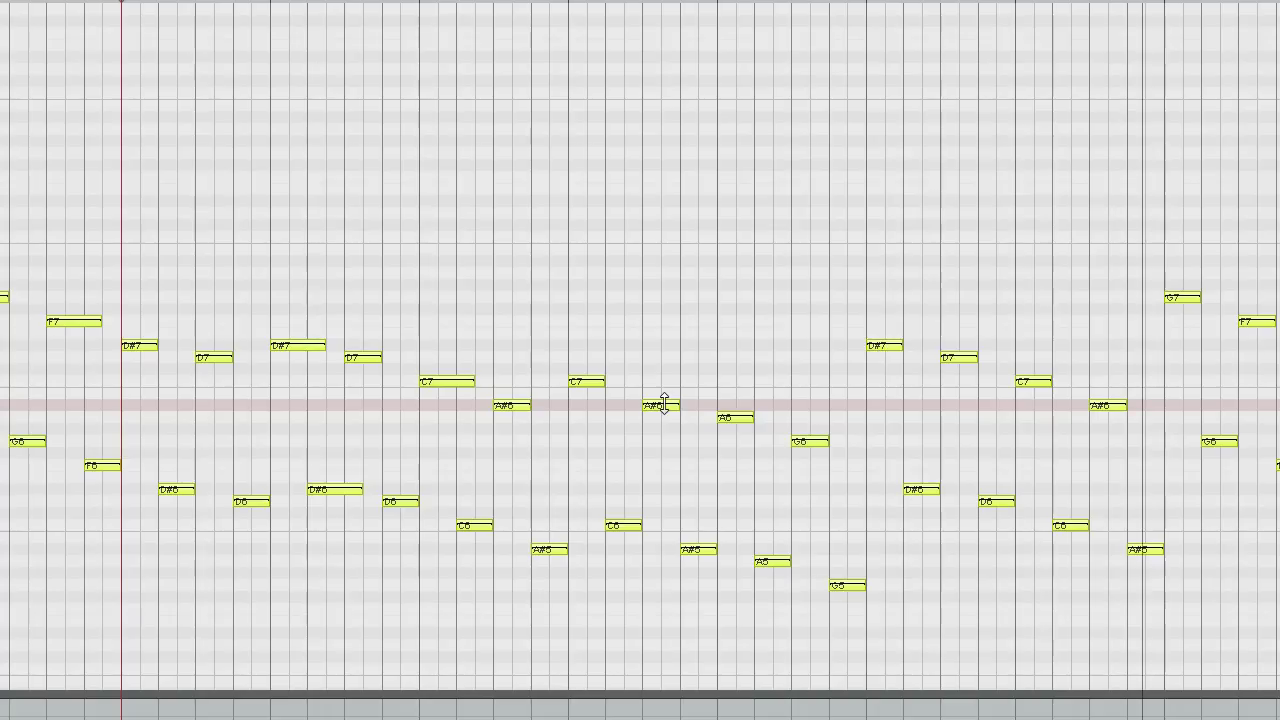
click(671, 348)
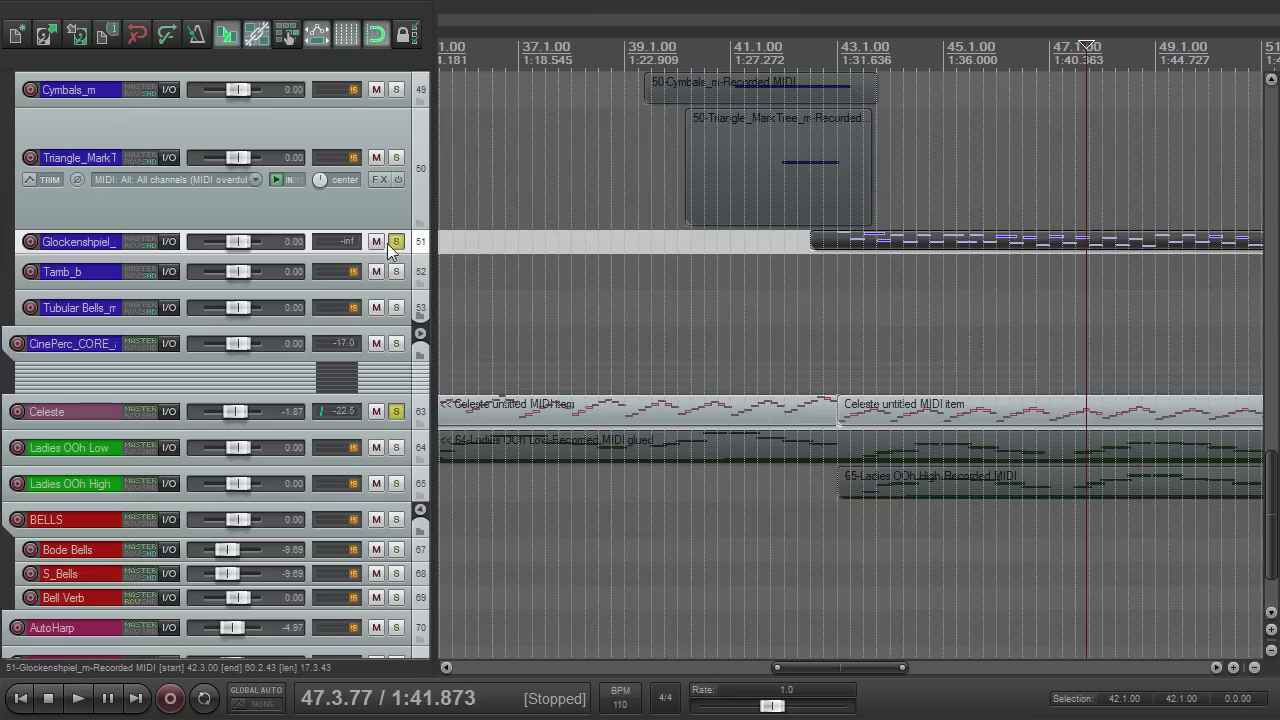
click(396, 242)
click(396, 410)
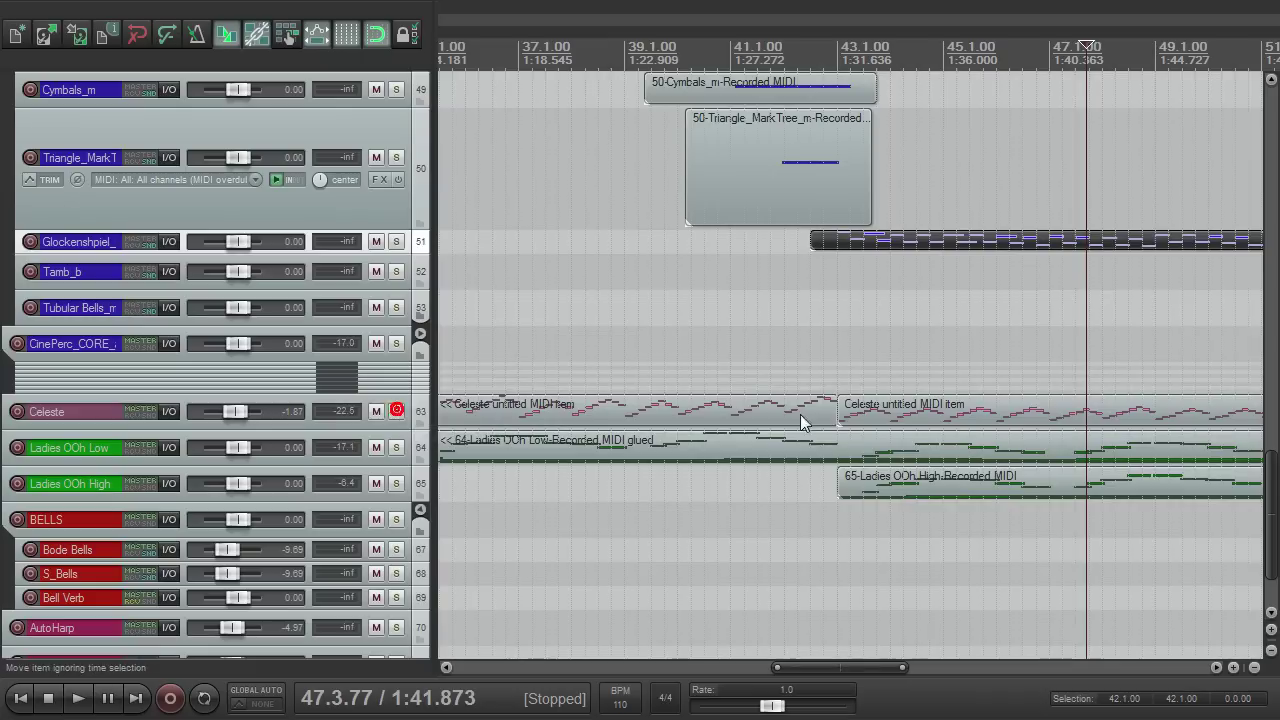
Set the playback position to 58.4.00 and play the section's ending briefly with all tracks.
scroll(920, 286, down, 3)
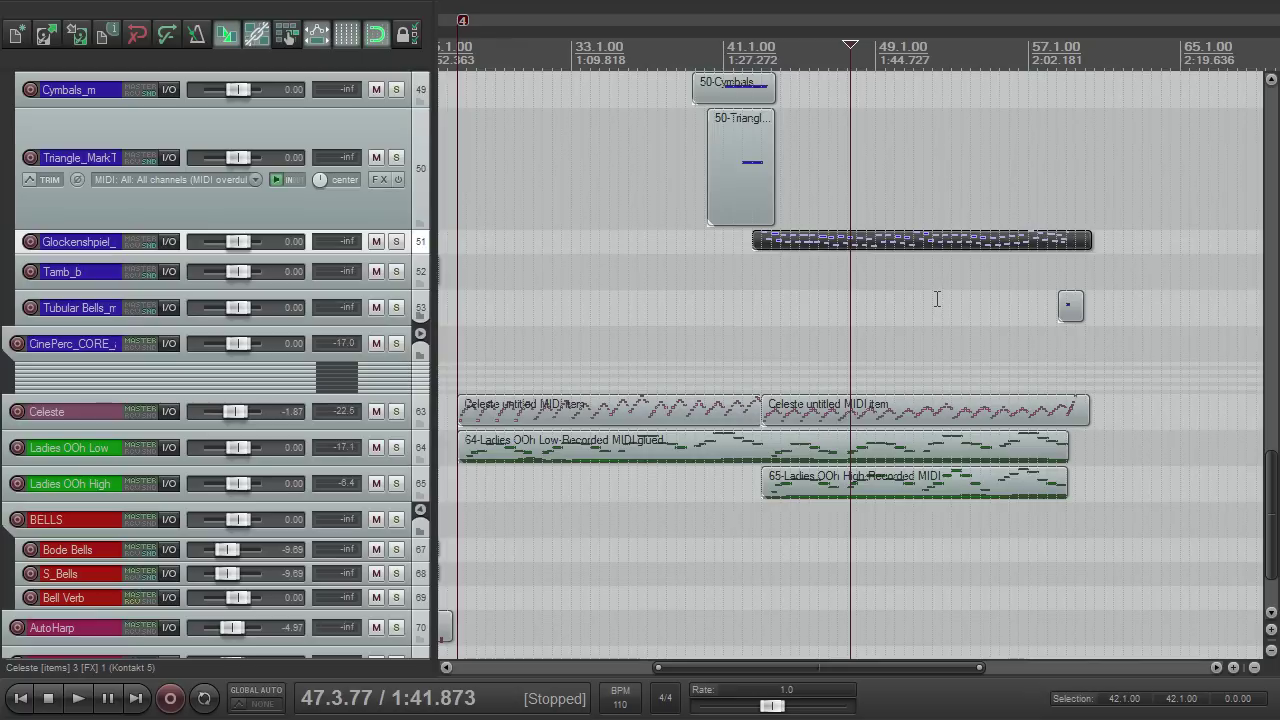
drag(1268, 486, 1254, 460)
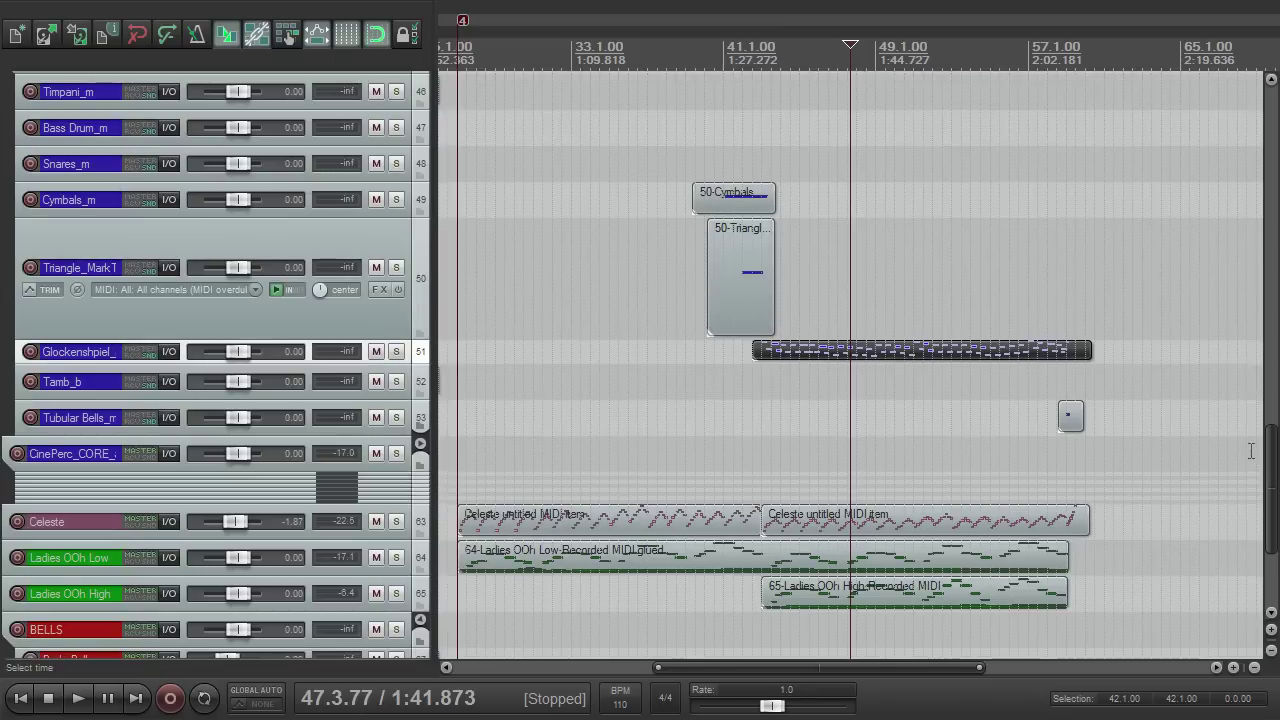
click(1068, 47)
scroll(1033, 358, up, 5)
click(826, 47)
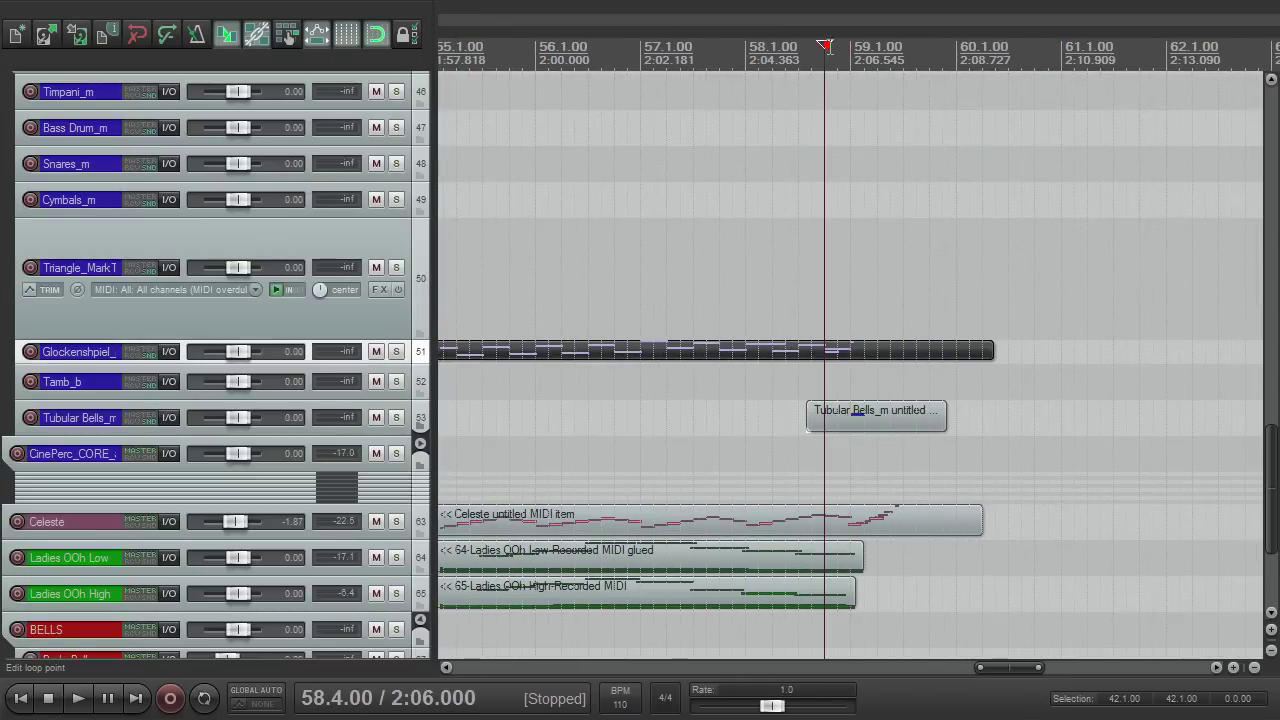
key(space)
key(space)
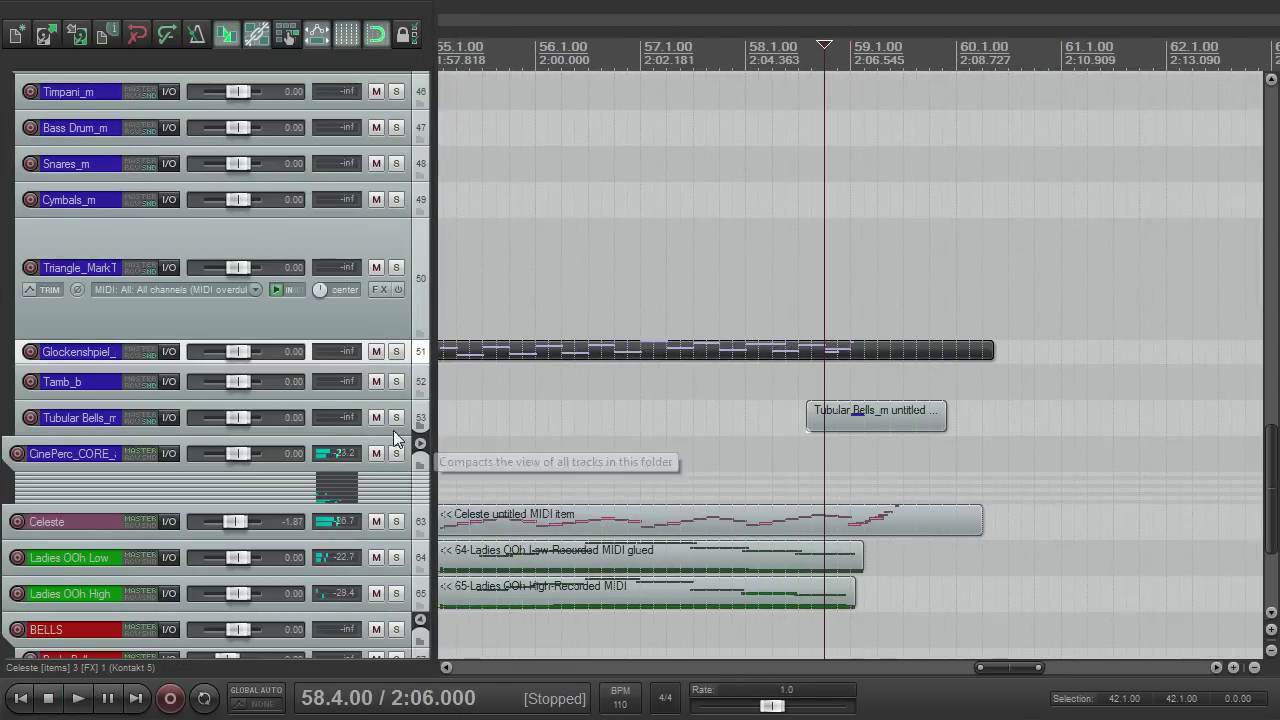
Audition the Tubular Bells_m track soloed from 58.4.00, stop playback, and clear its solo.
click(396, 417)
key(space)
key(space)
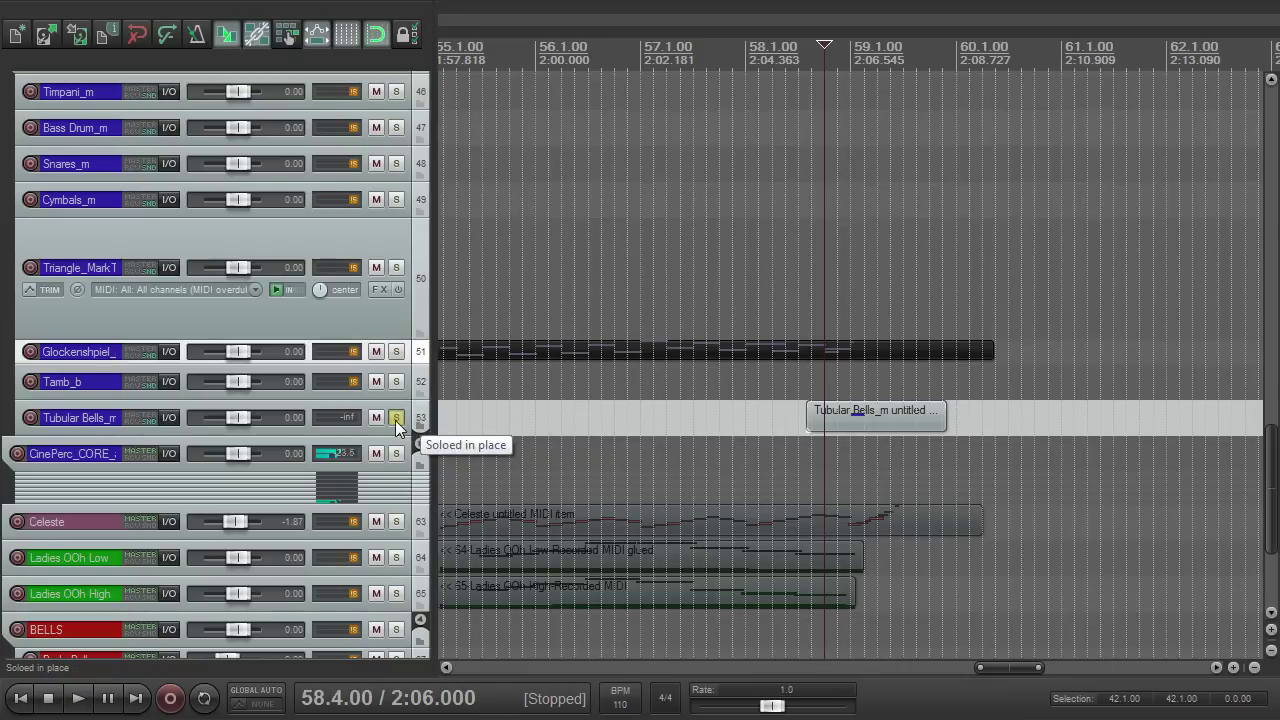
click(396, 417)
Arm the Tubular Bells_m track and record a short bell part from 42.1.00 to just past measure 43.
scroll(735, 398, down, 6)
click(623, 80)
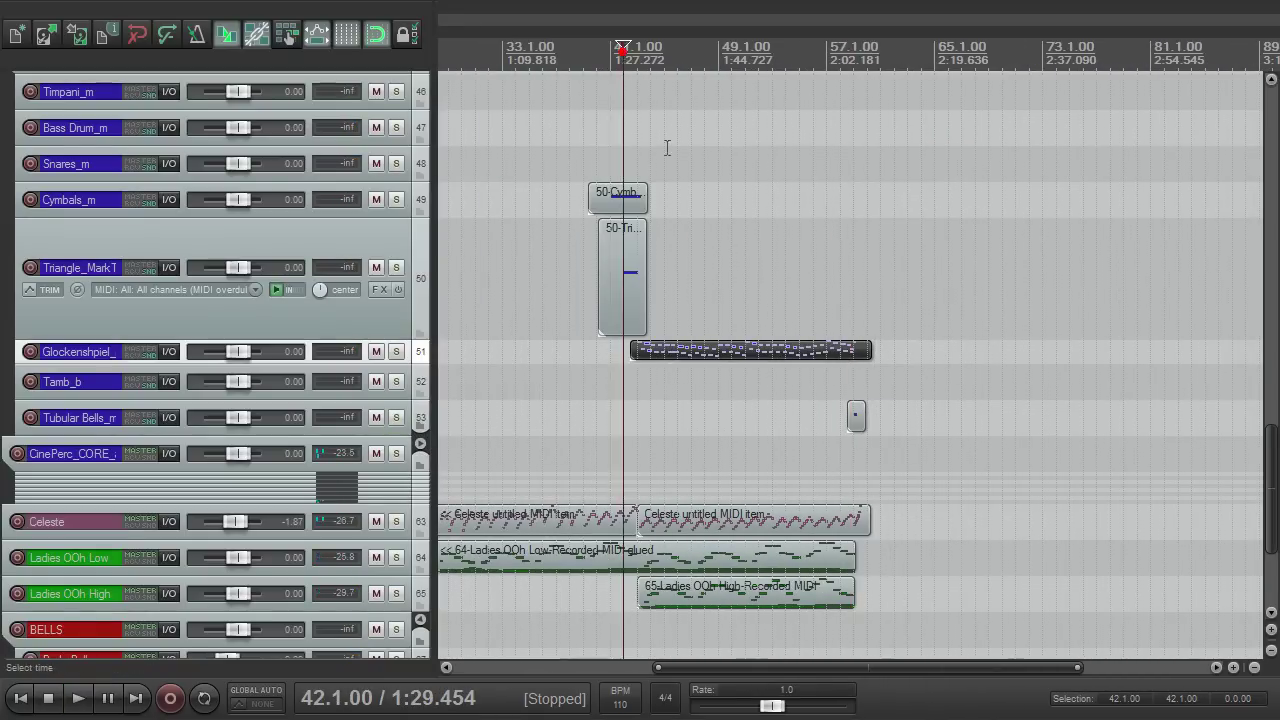
scroll(860, 388, up, 3)
click(46, 418)
click(30, 417)
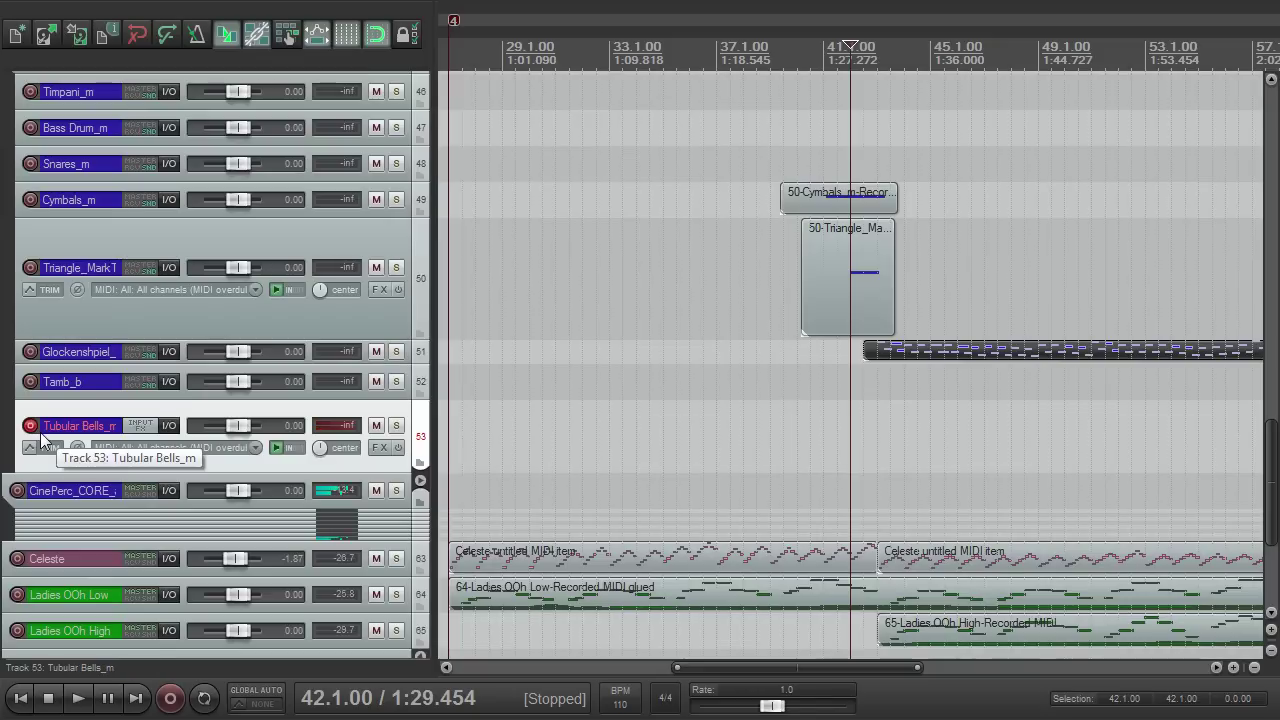
key(ctrl+r)
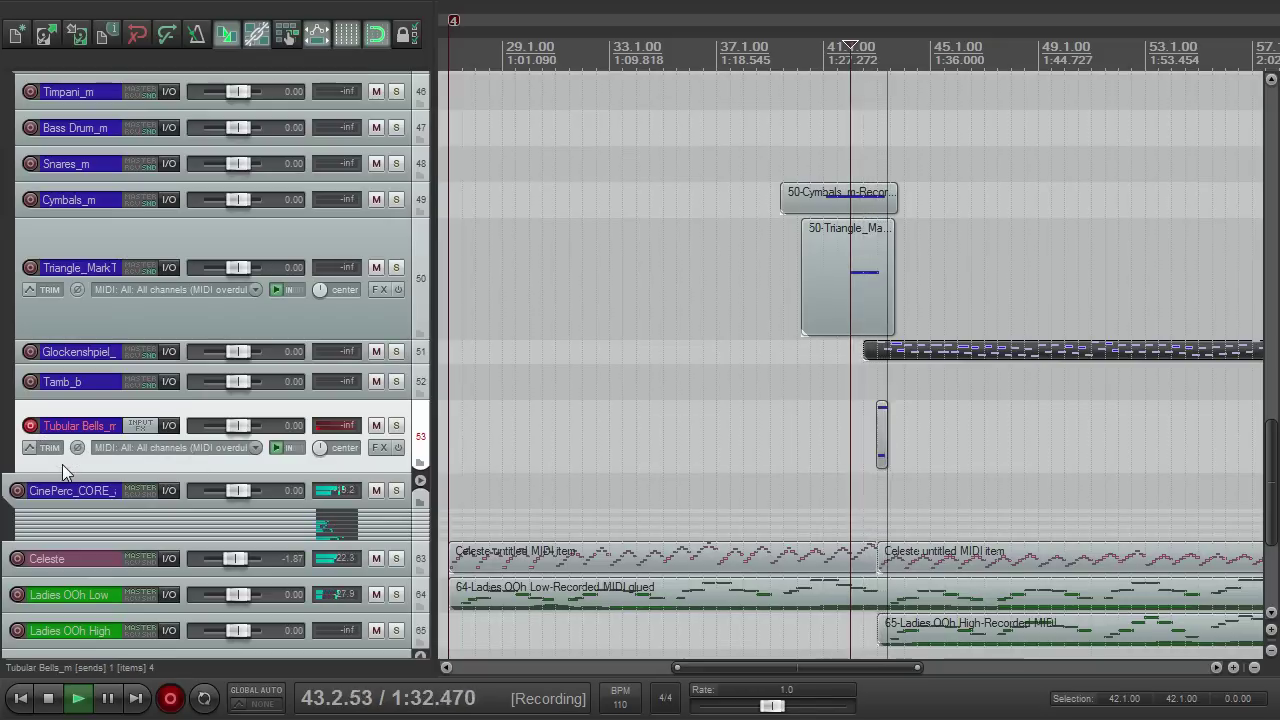
key(space)
Clean up the newly recorded Tubular Bells_m item in the MIDI editor, leaving a single G3 note with adjusted velocity, and check it in playback.
double_click(884, 440)
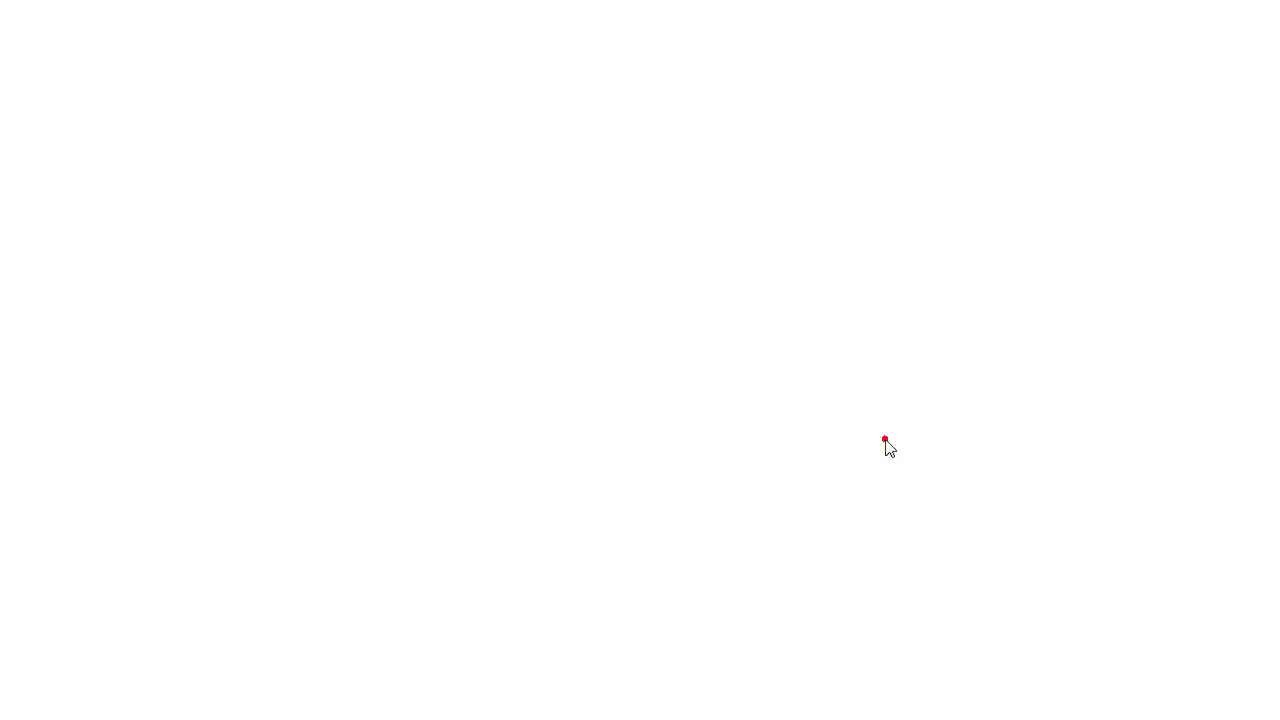
click(106, 17)
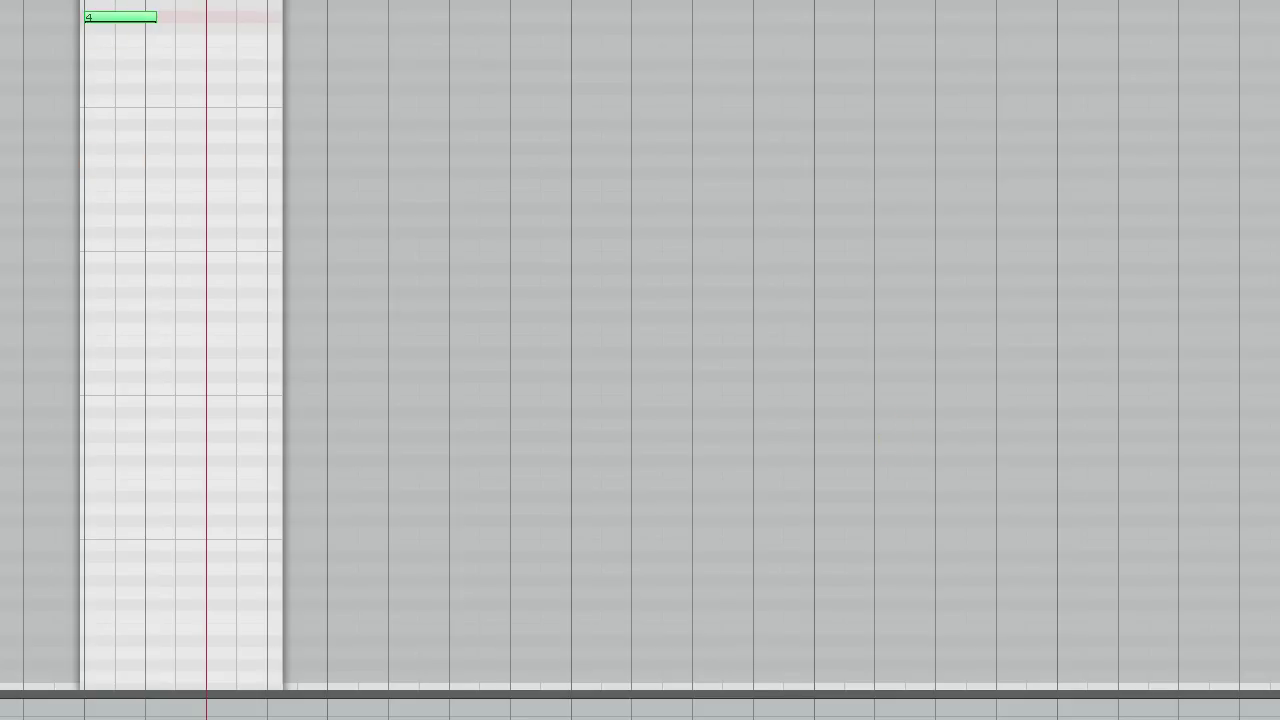
scroll(640, 345, up, 6)
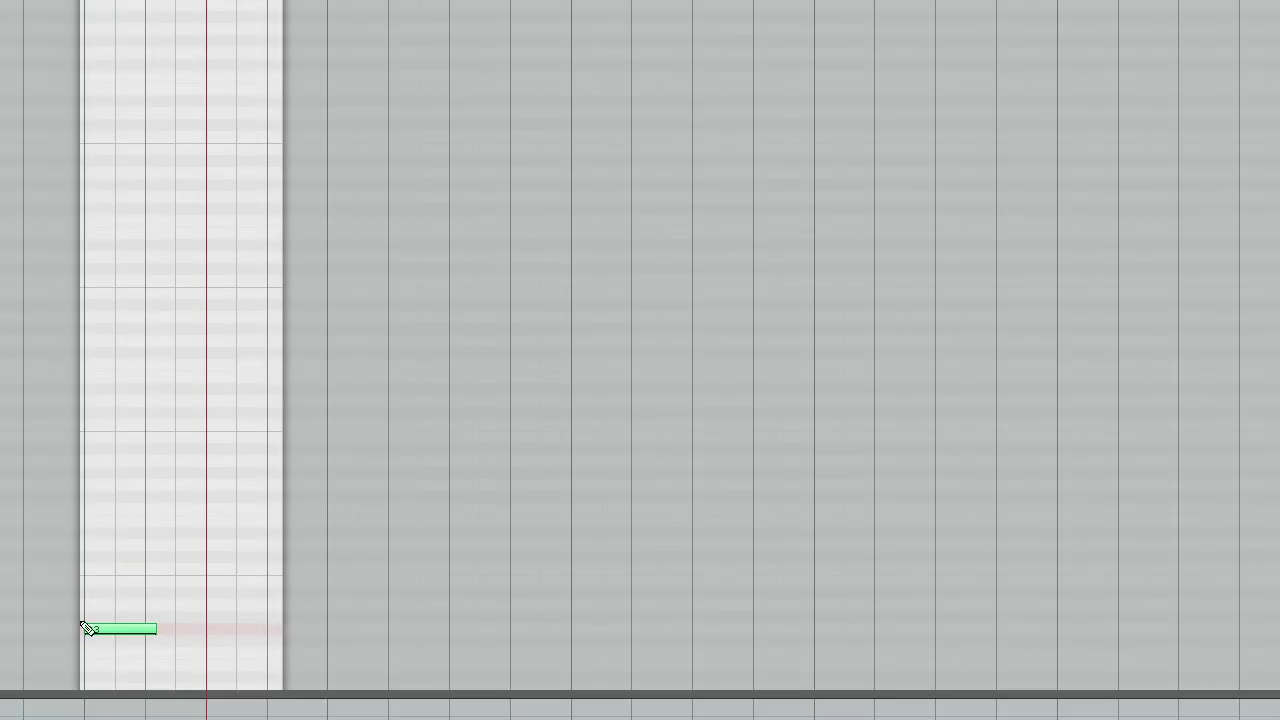
mouse_move(110, 630)
mouse_down()
mouse_move(135, 431)
mouse_move(108, 624)
mouse_up()
click(60, 33)
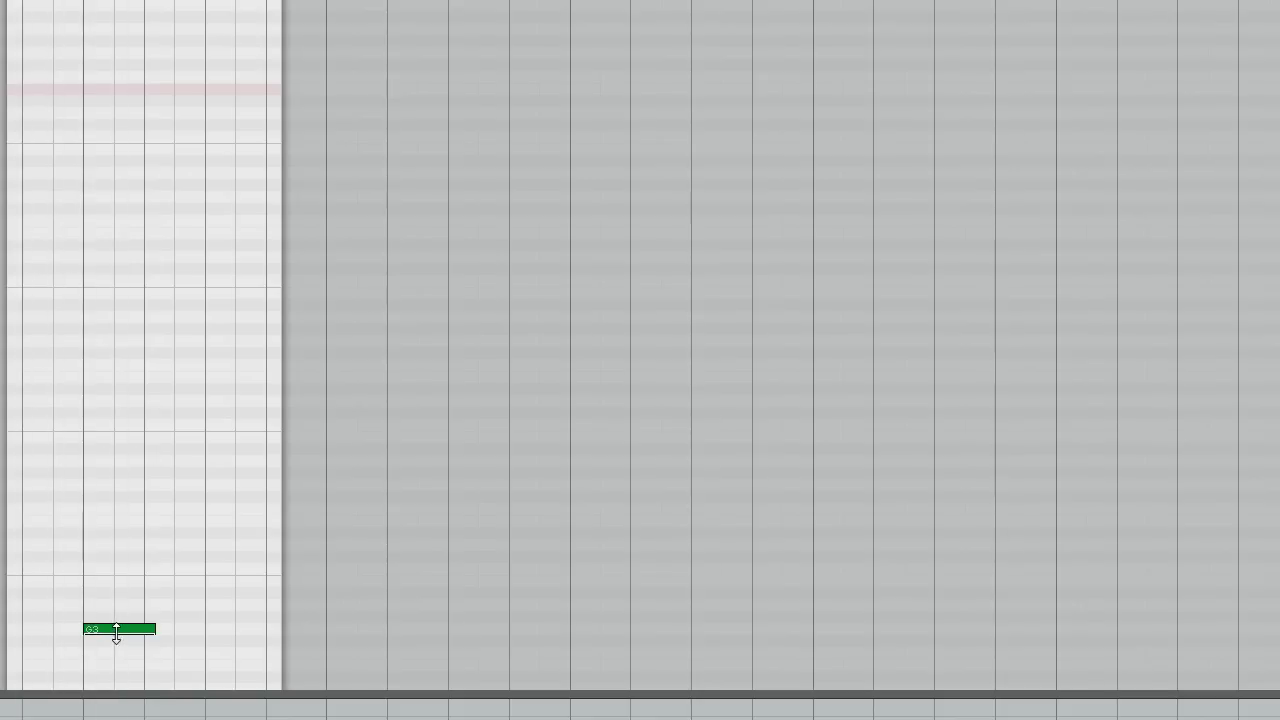
drag(116, 633, 116, 614)
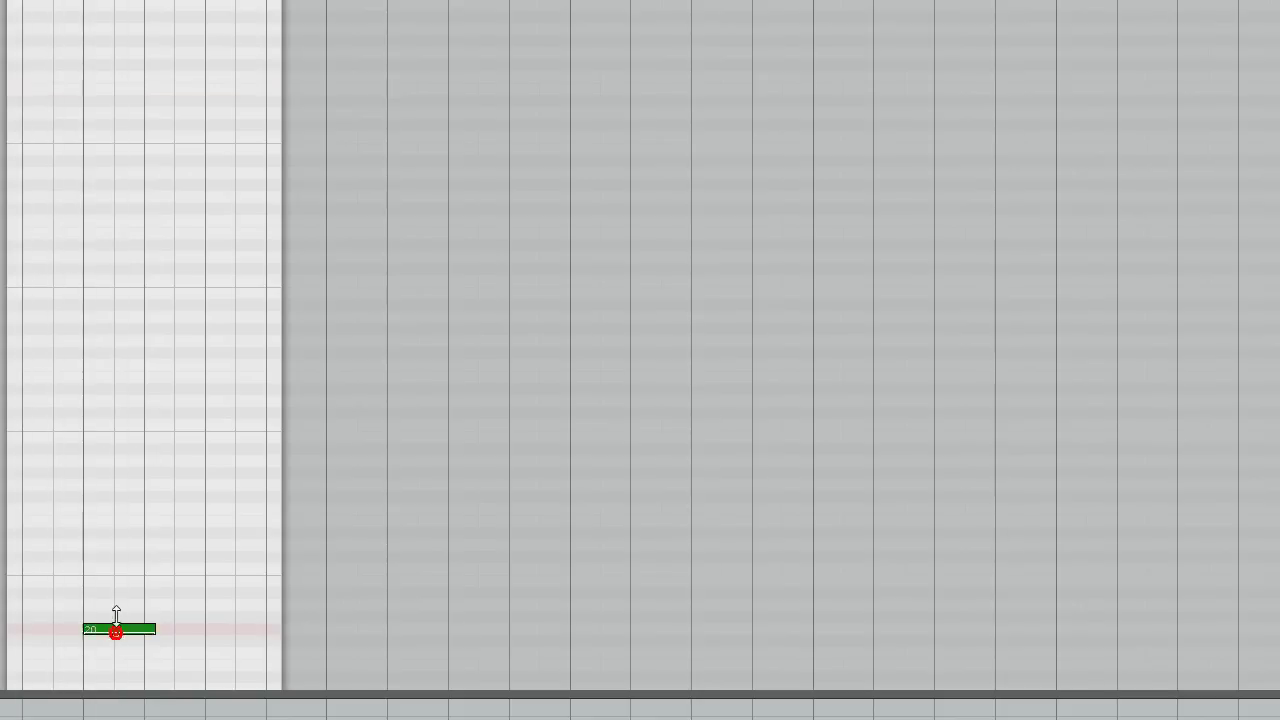
key(space)
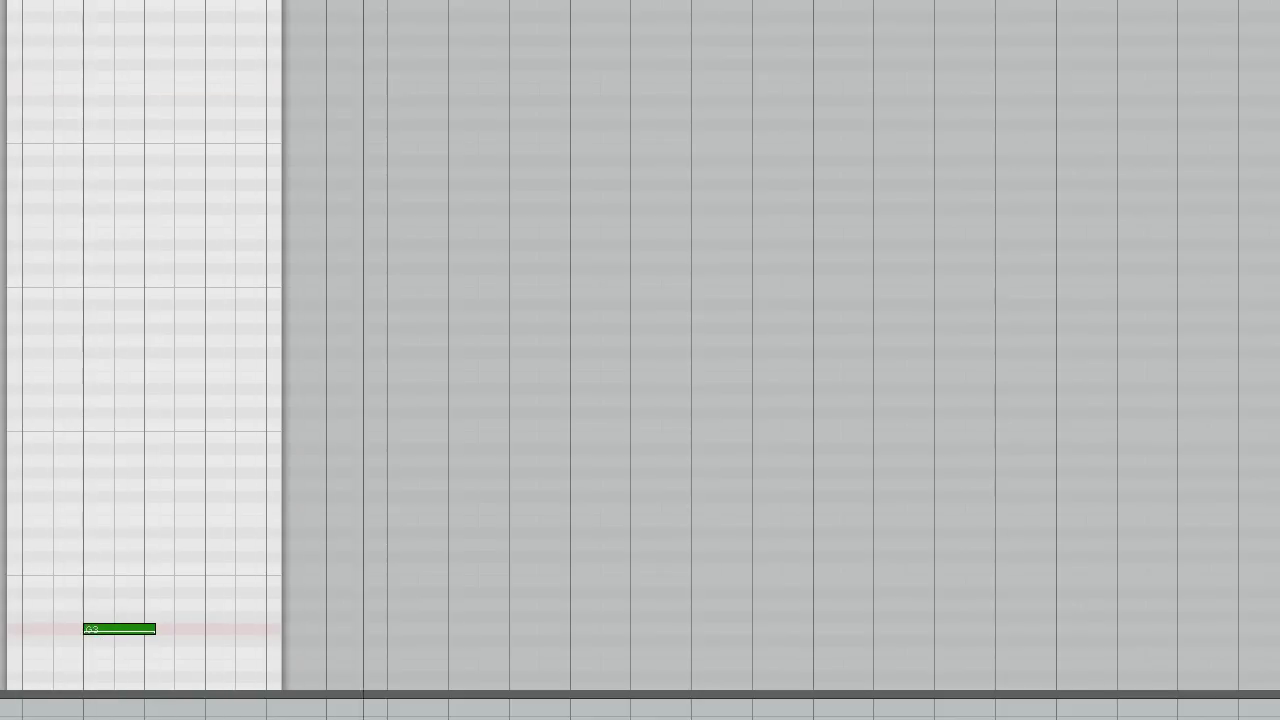
key(Escape)
key(space)
Look over the whole arrangement's tracks and audition the Bode Bells and S_Bells sounds by arming them briefly.
scroll(918, 314, down, 4)
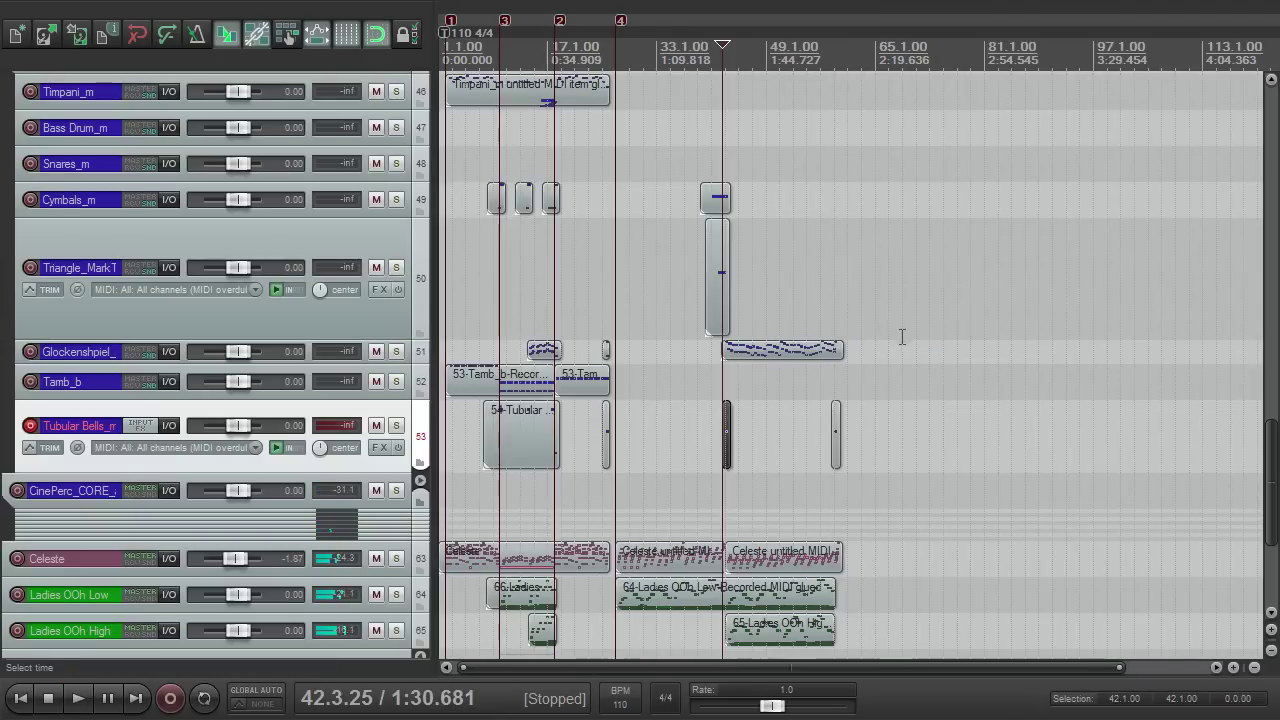
scroll(1264, 435, down, 3)
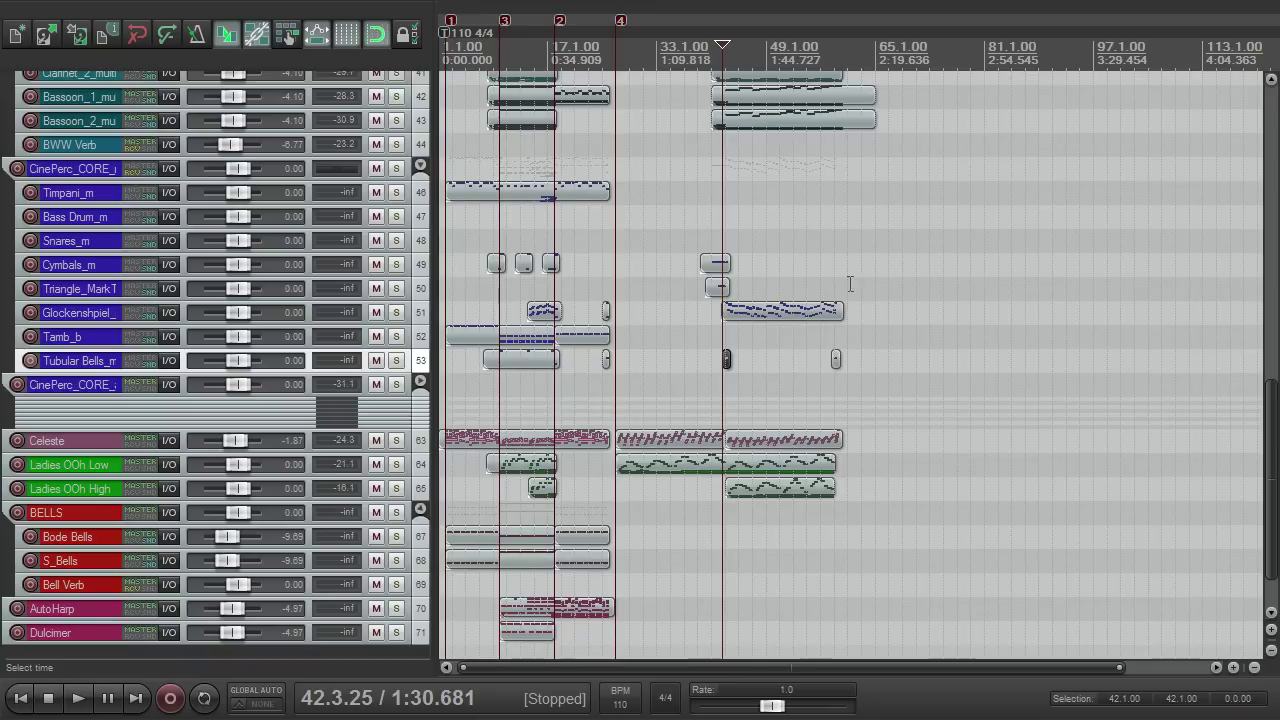
drag(1265, 388, 1272, 58)
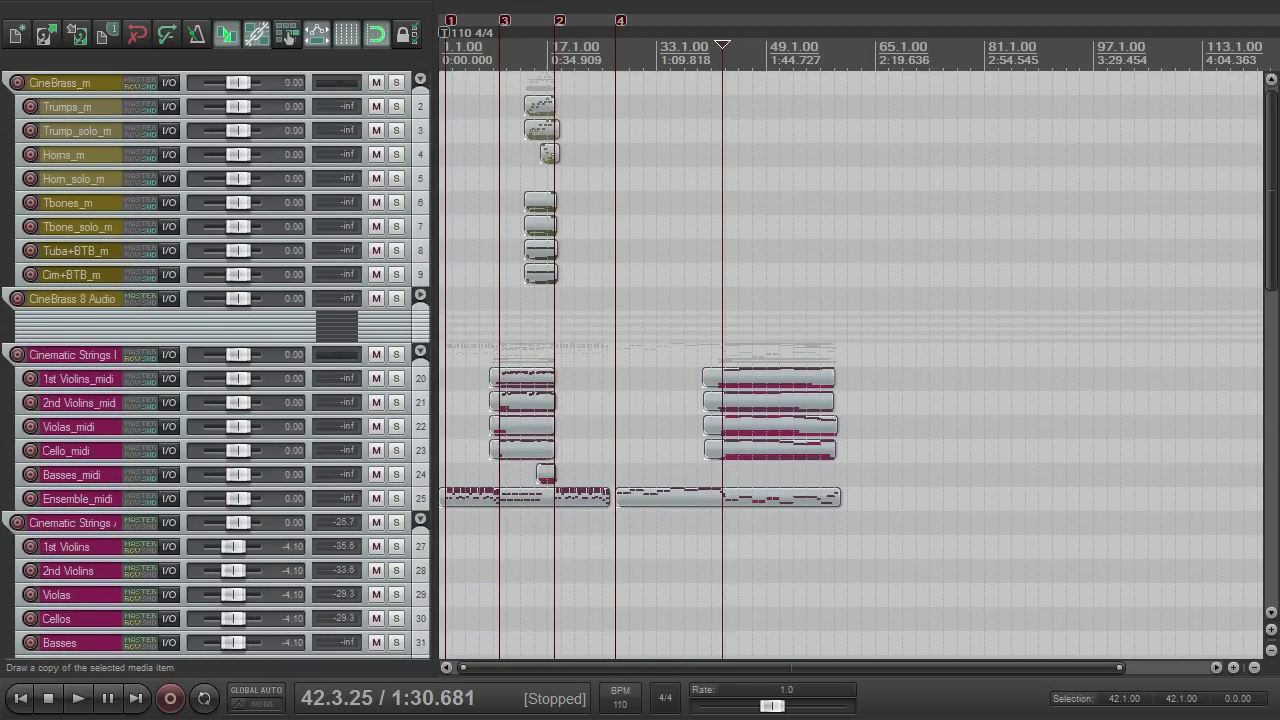
drag(1265, 130, 1267, 444)
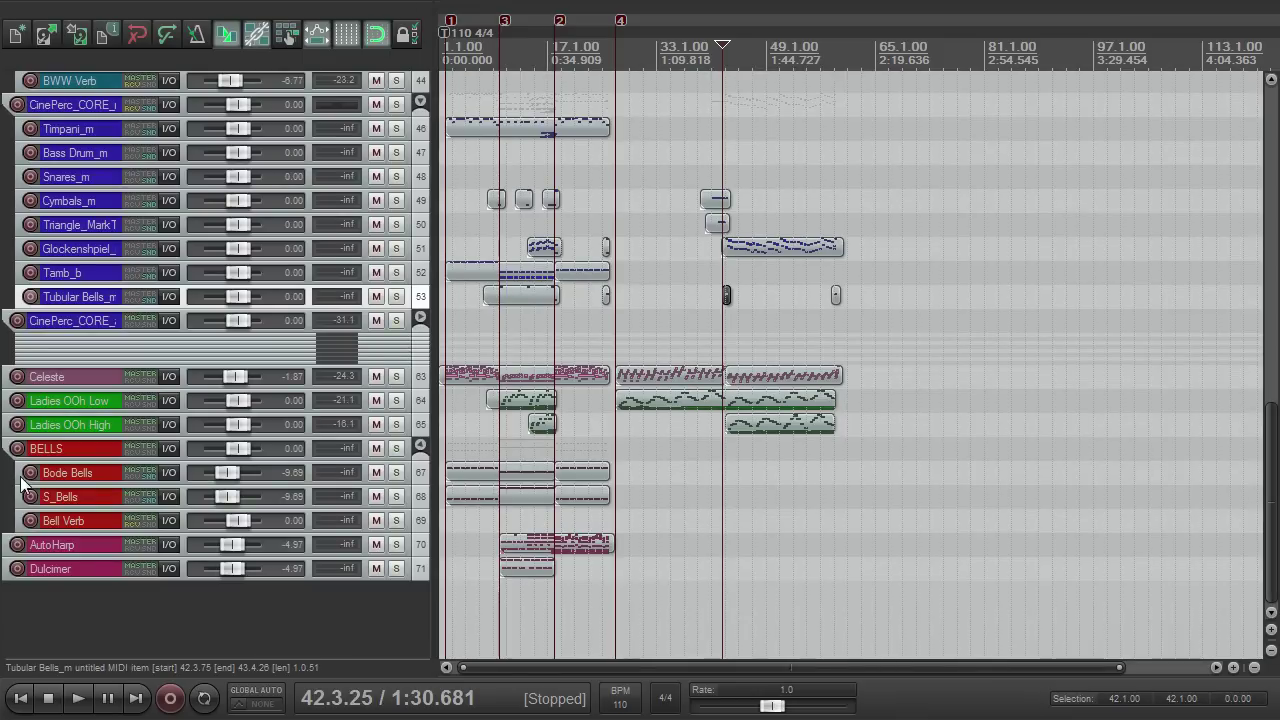
drag(30, 472, 31, 496)
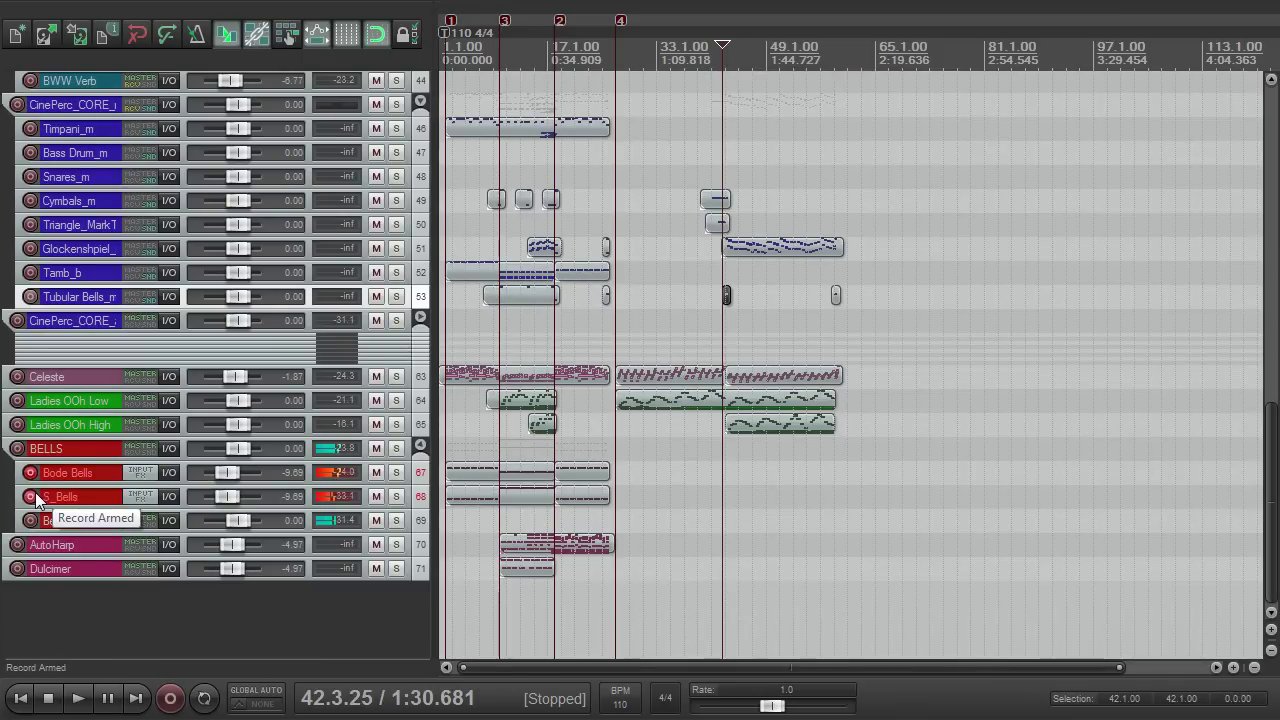
drag(30, 496, 30, 472)
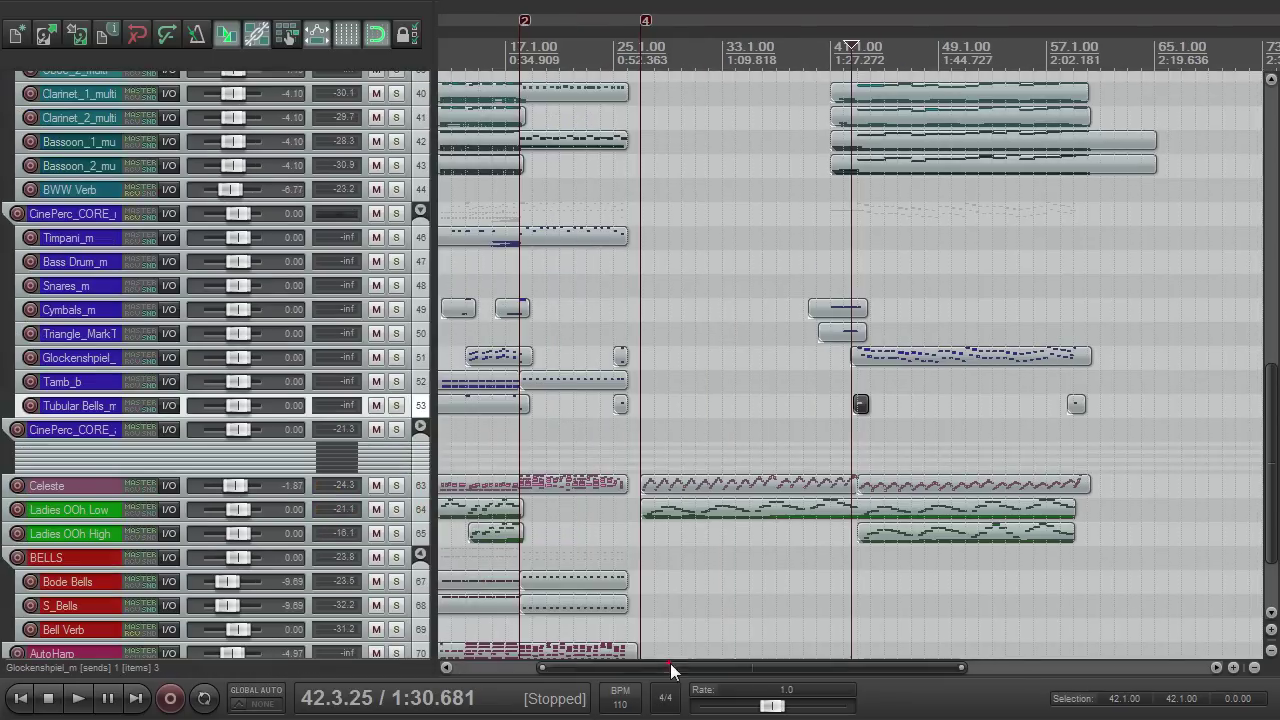
Arm the Bode Bells and S_Bells tracks together and record a bell part from about measure 42.
drag(670, 663, 773, 660)
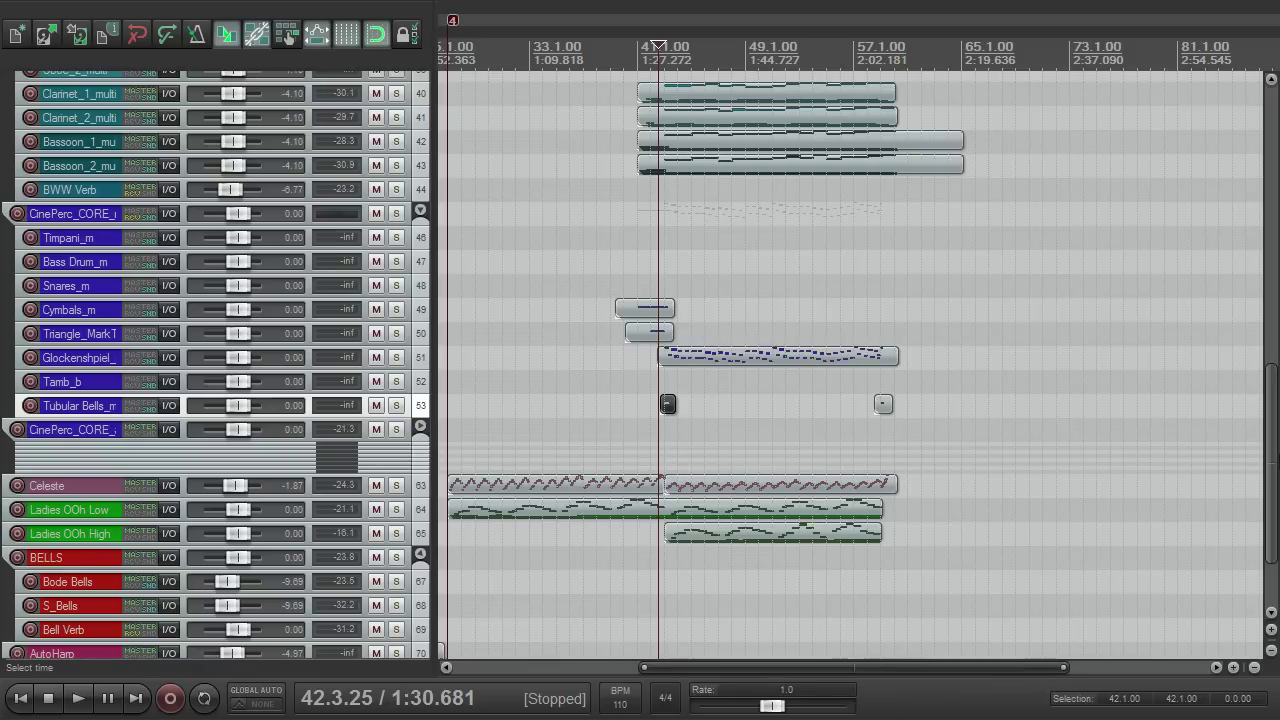
drag(1270, 449, 1265, 397)
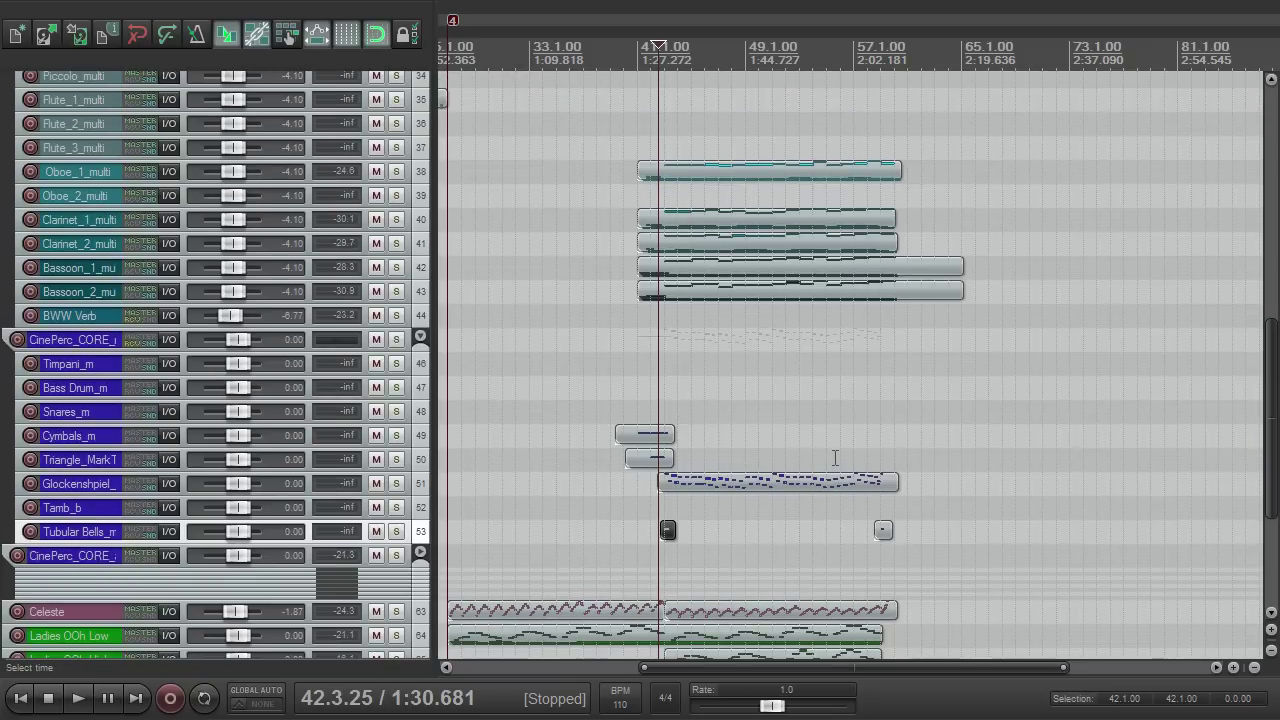
scroll(1235, 327, up, 3)
scroll(1230, 261, up, 10)
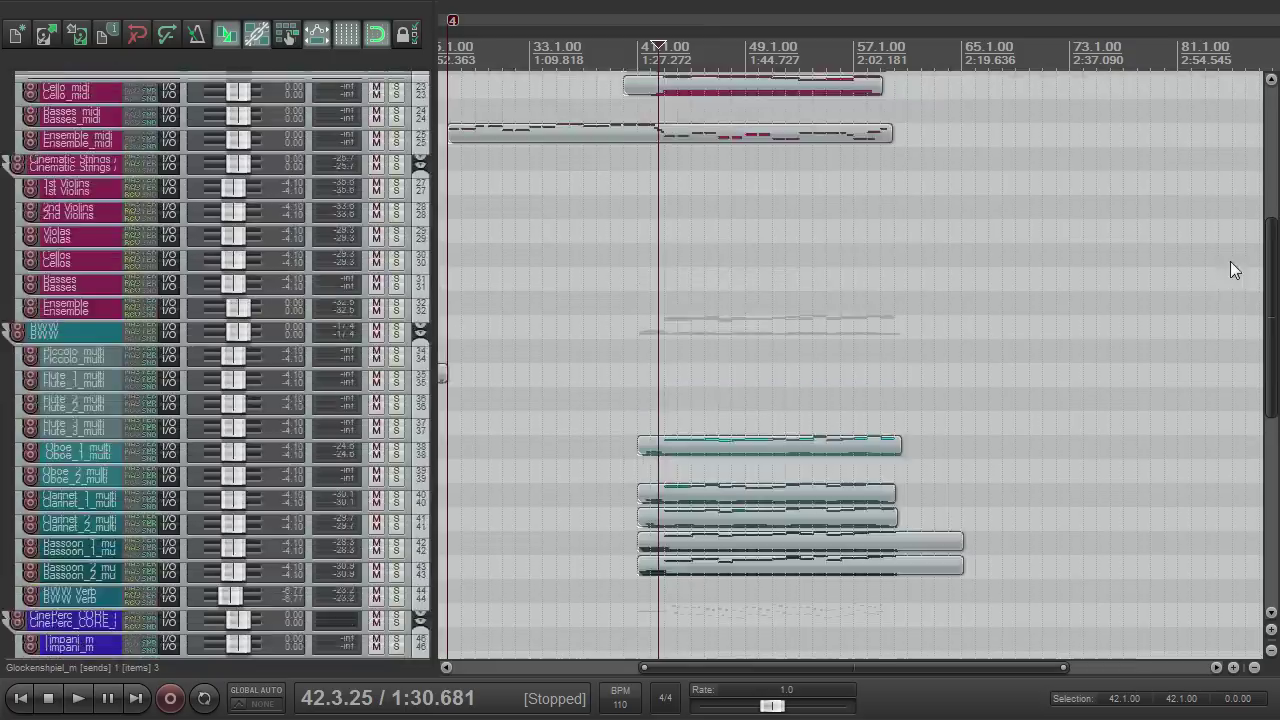
scroll(1220, 290, down, 10)
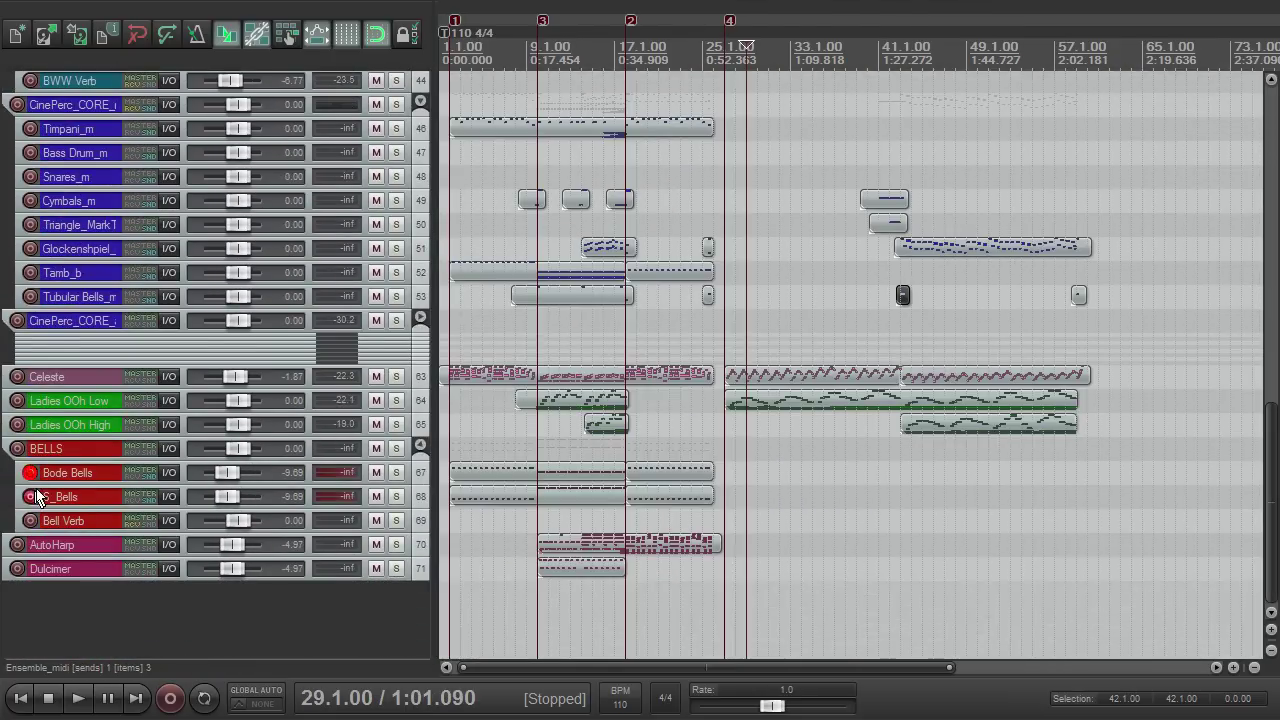
click(31, 496)
key(space)
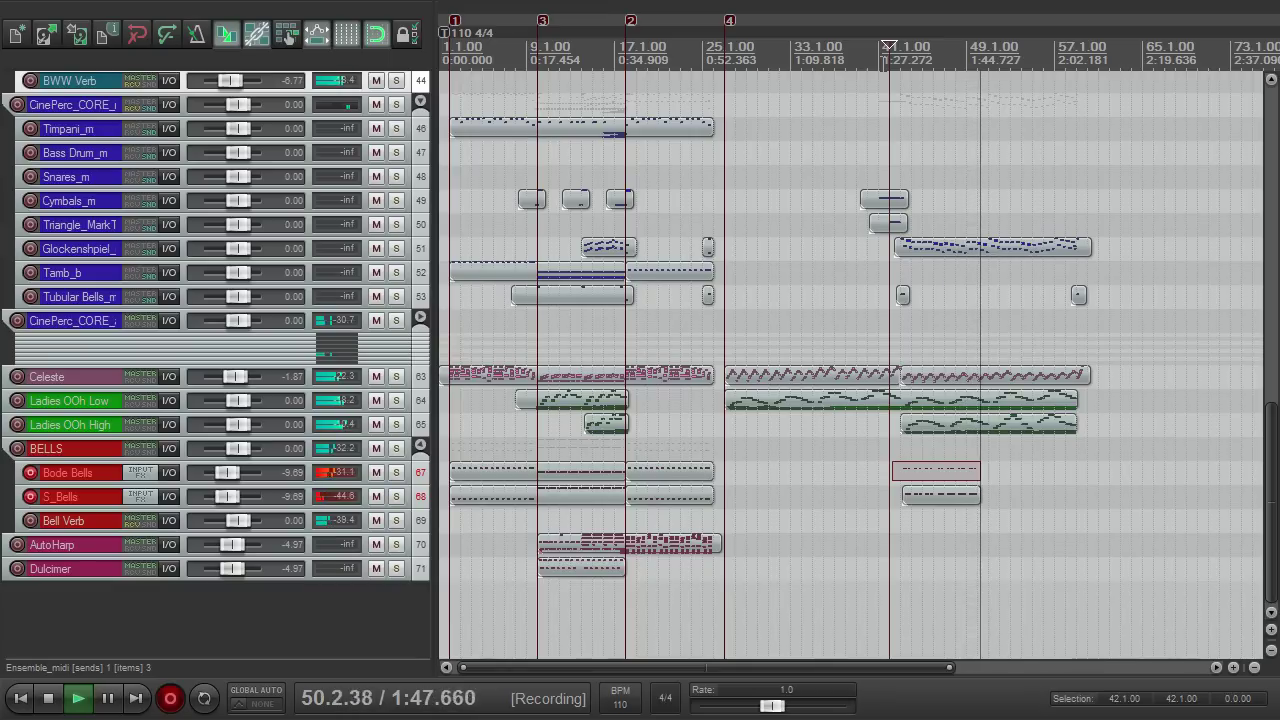
Audition the BELLS folder soloed, clear its solo to hear it with all tracks, and stop playback.
click(396, 448)
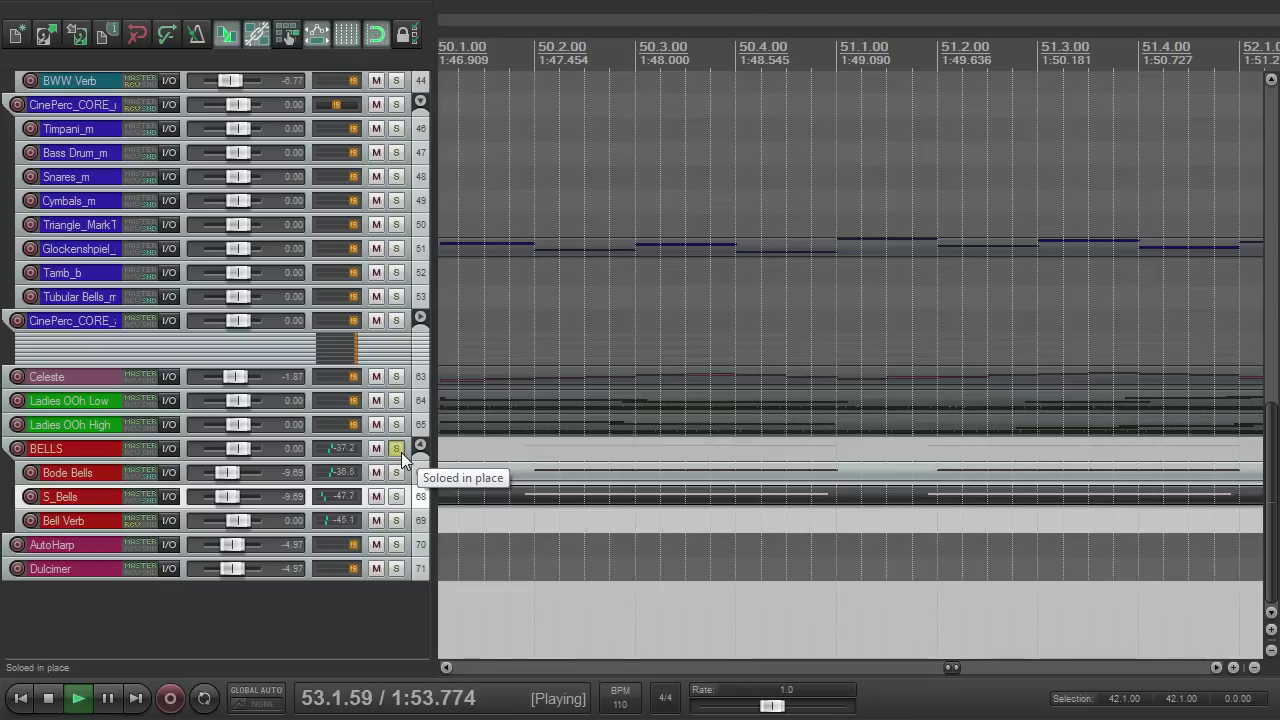
click(401, 452)
scroll(685, 468, down, 3)
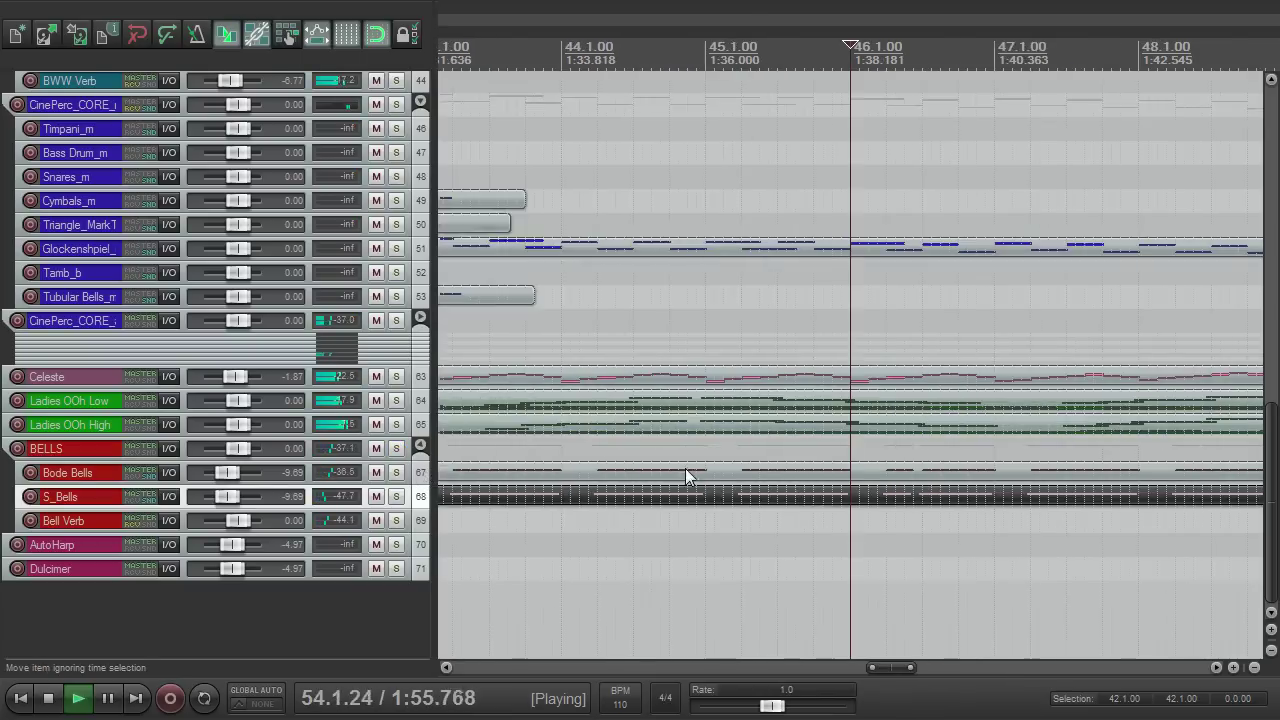
scroll(685, 468, down, 3)
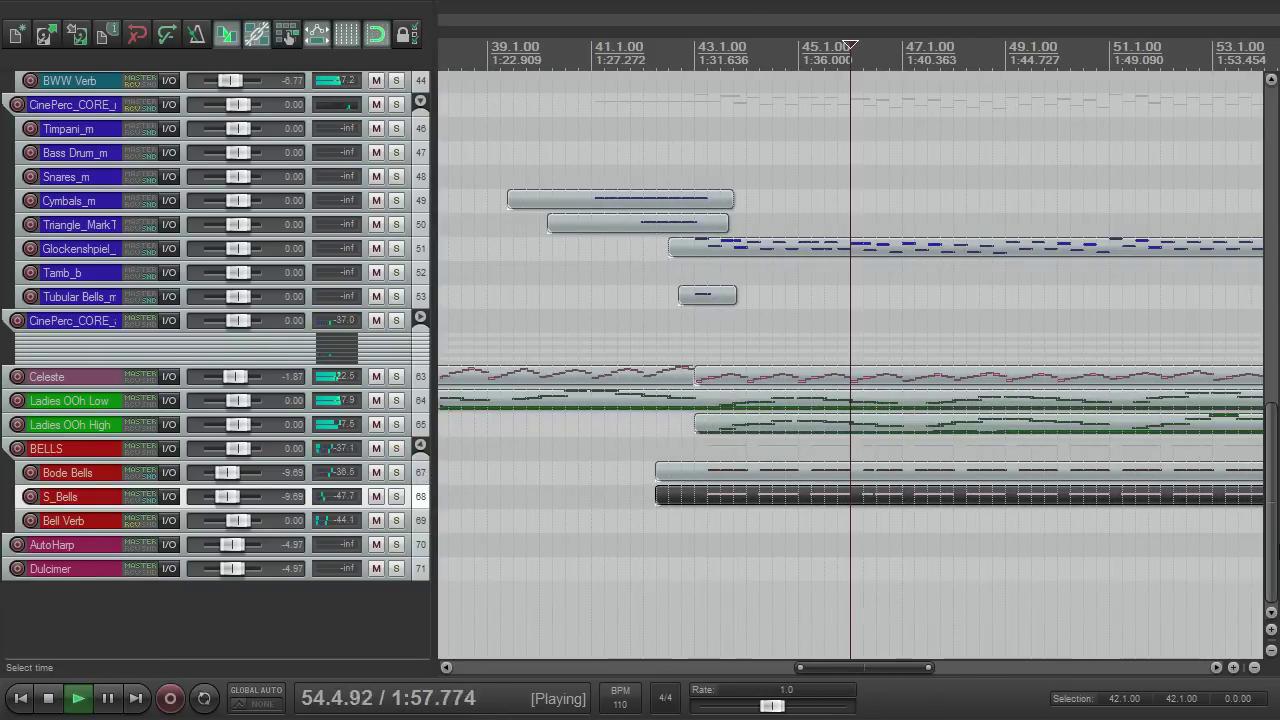
drag(1274, 545, 1270, 445)
scroll(1046, 431, down, 3)
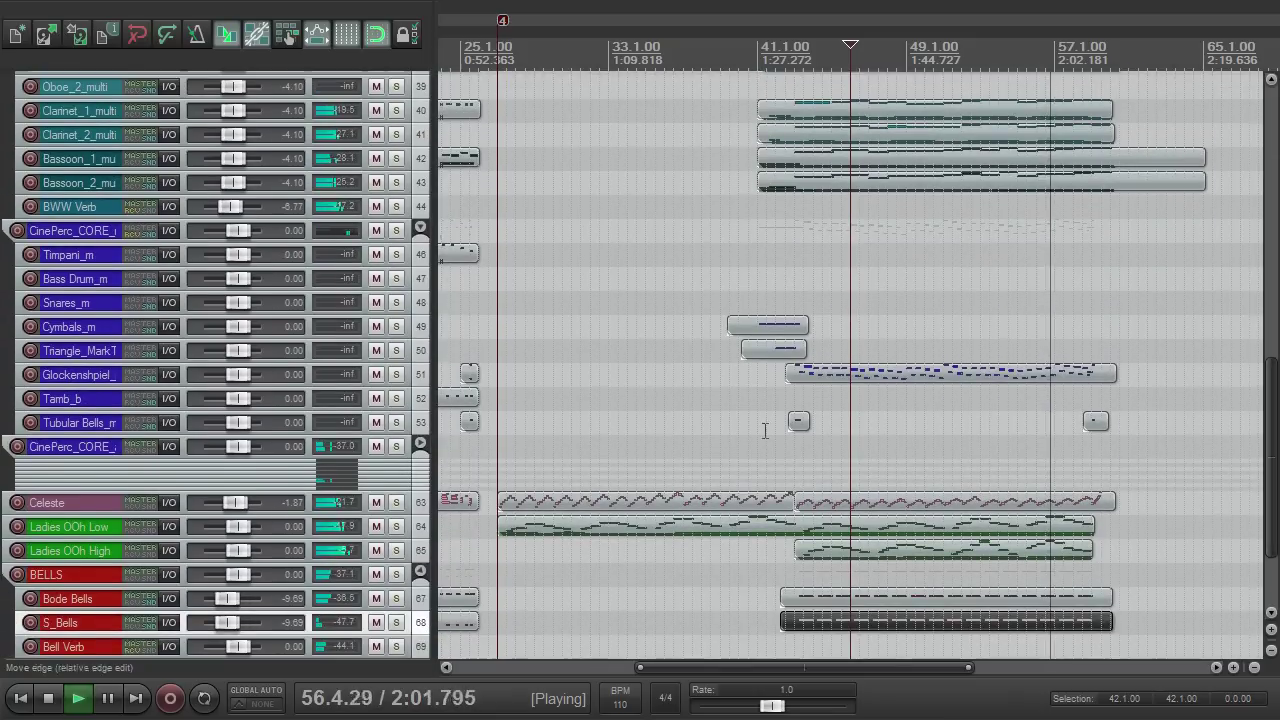
key(space)
Arm the Timpani_m track and record a timpani part from 41.1.00 to just past measure 59.
click(30, 254)
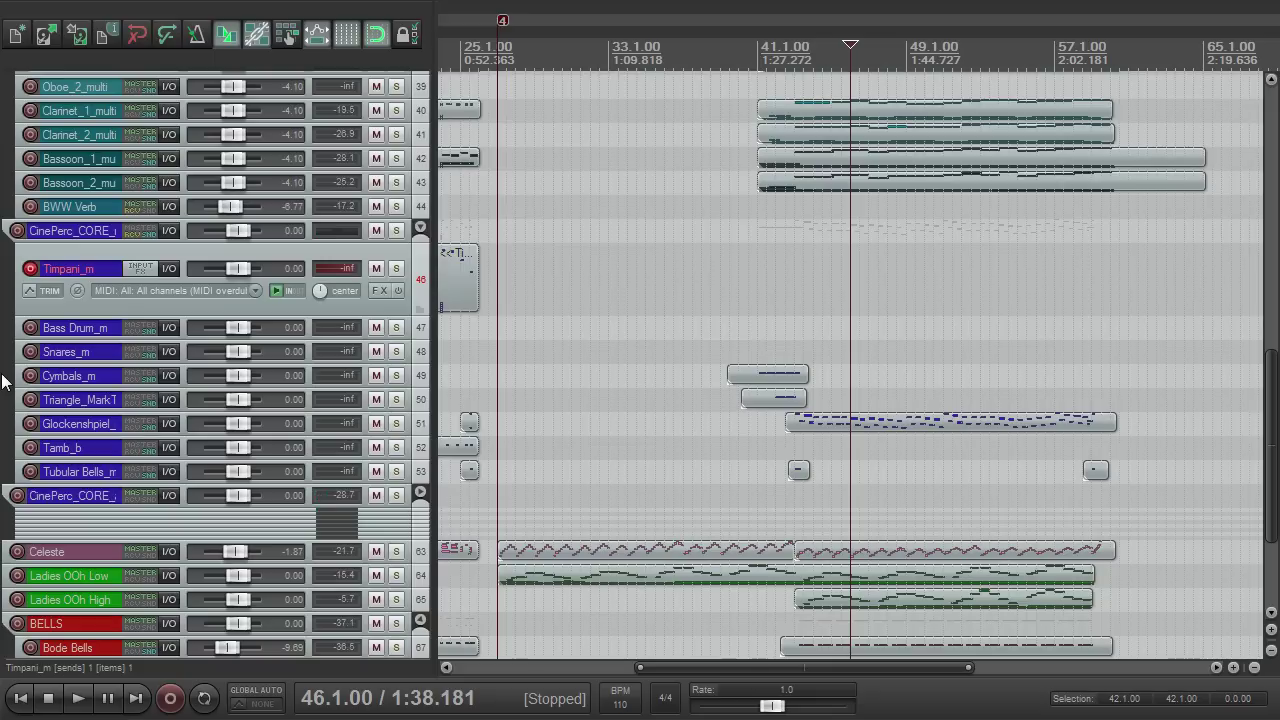
click(760, 58)
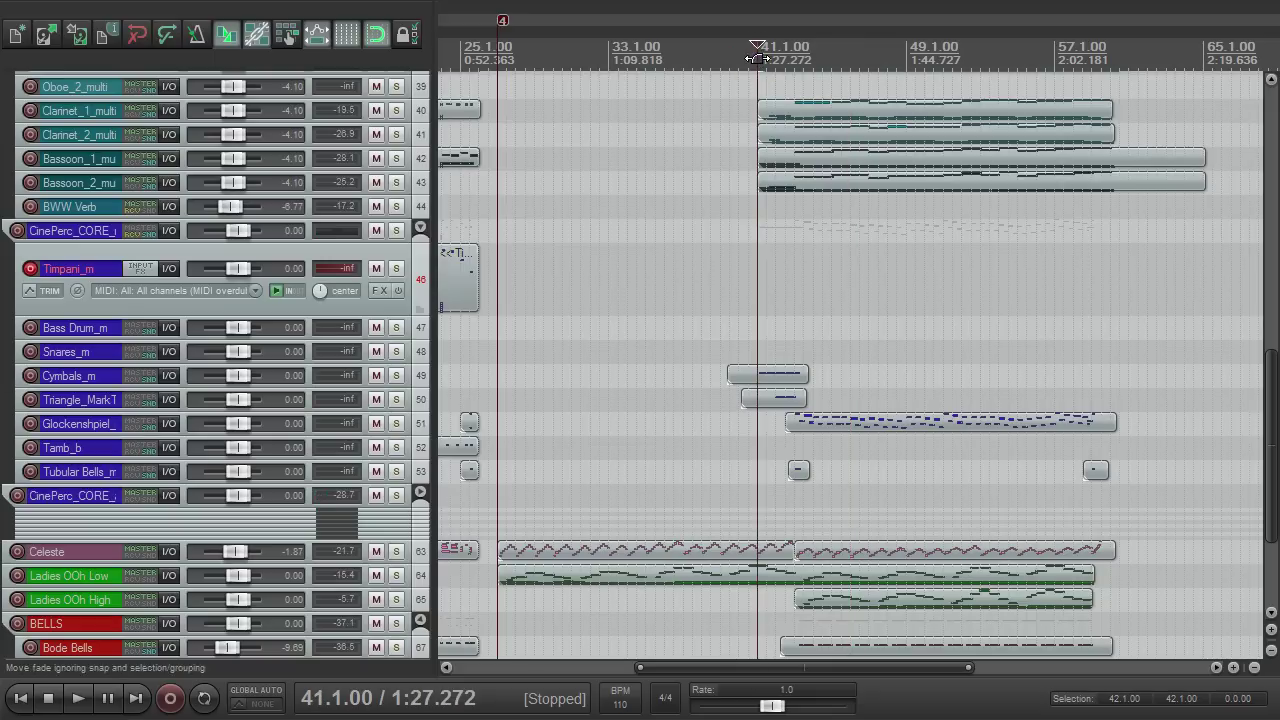
key(ctrl+r)
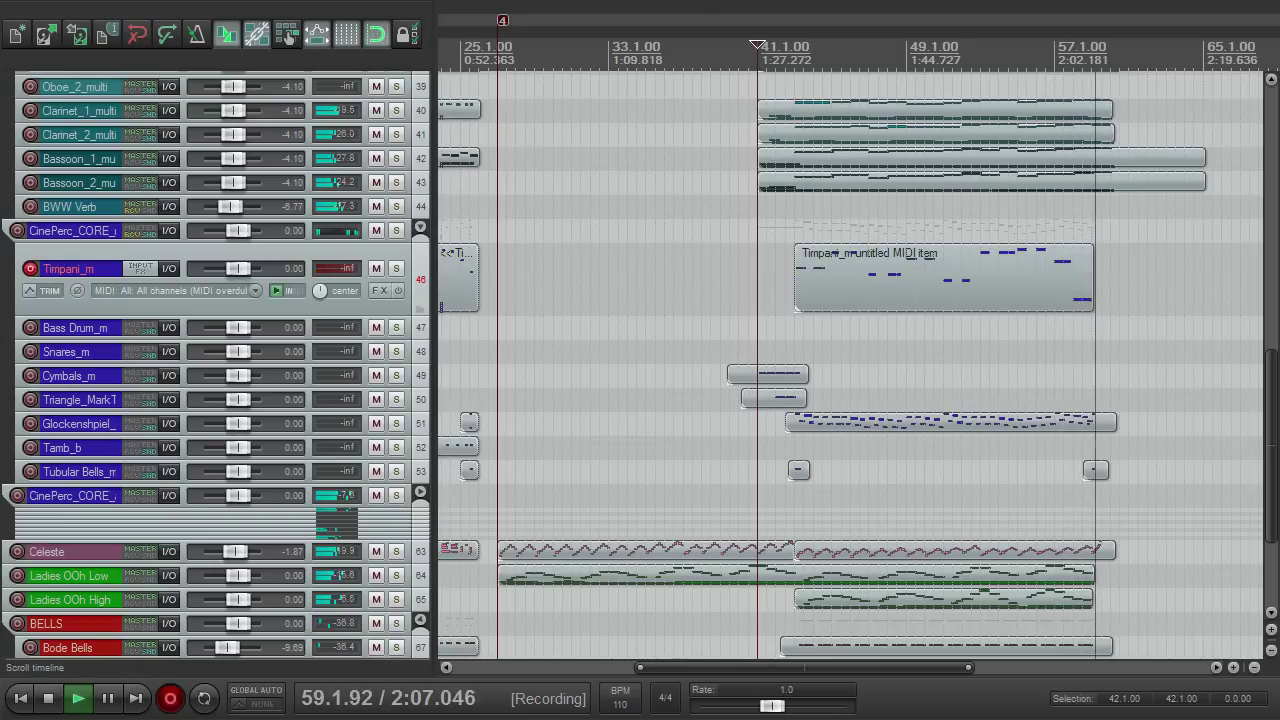
key(space)
Raise the last note of the recorded Timpani_m item, at measure 58, to A3 and quantize the part.
double_click(1028, 288)
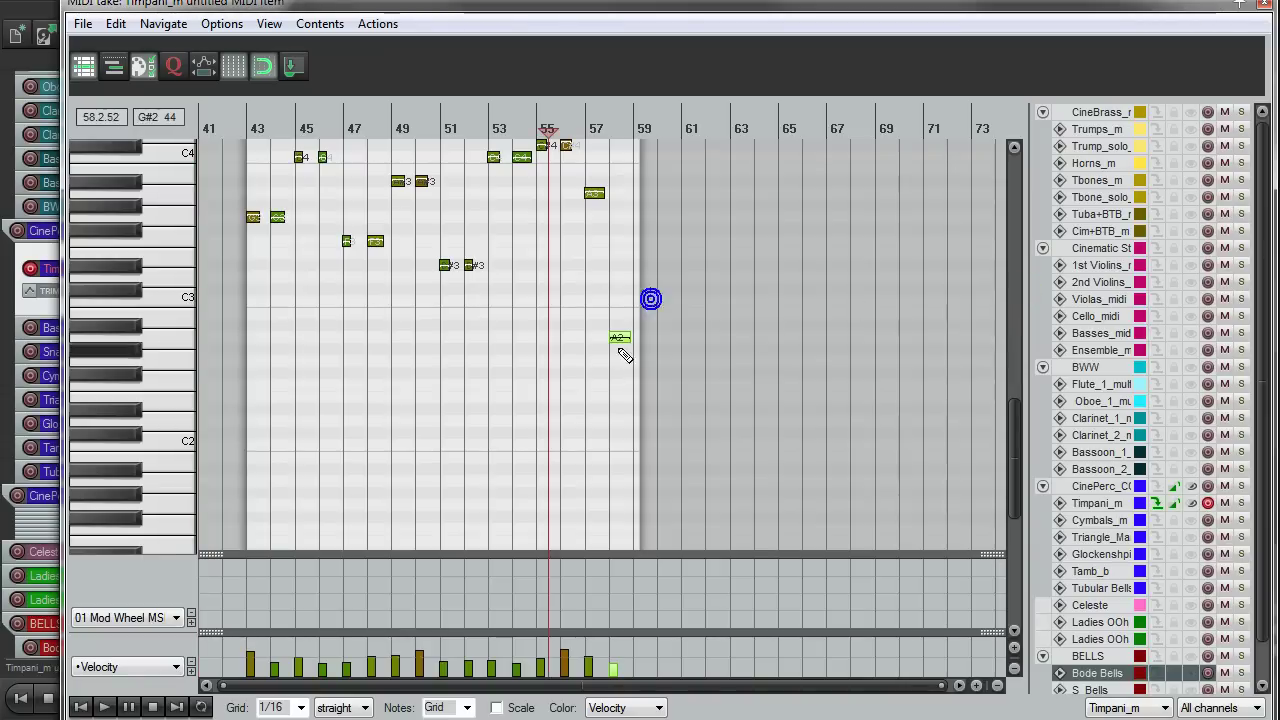
drag(621, 335, 620, 197)
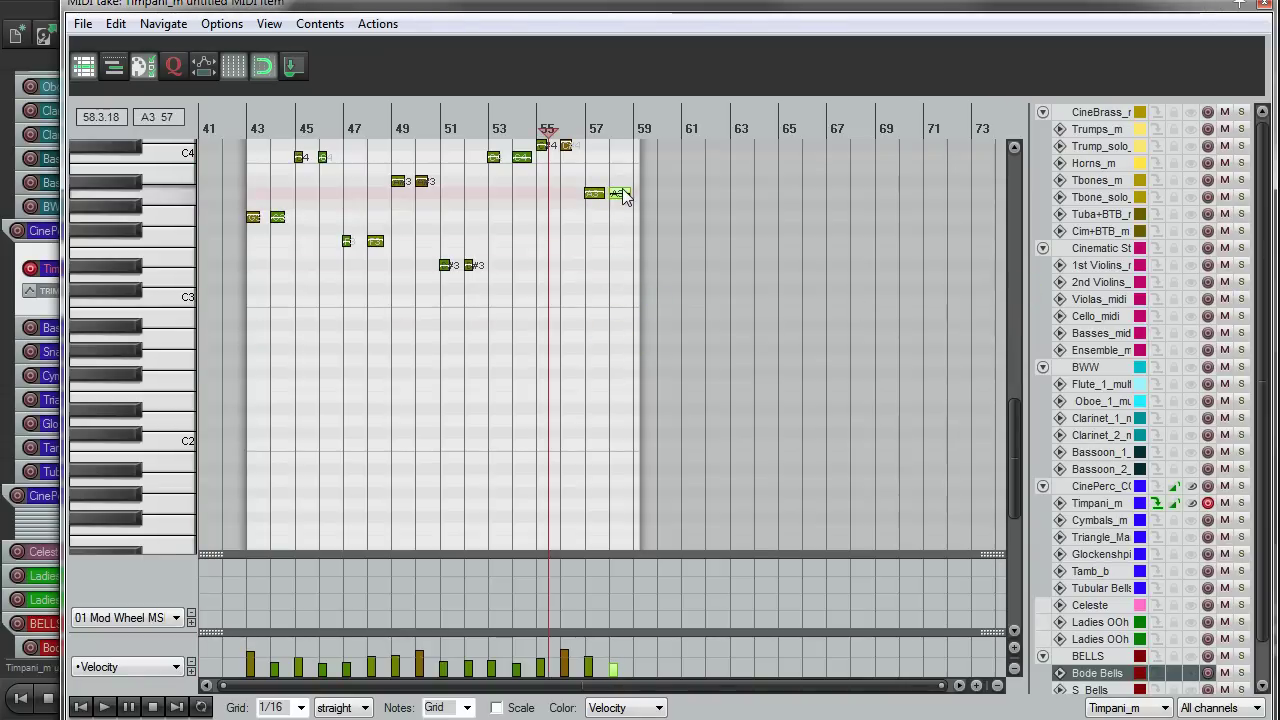
key(q)
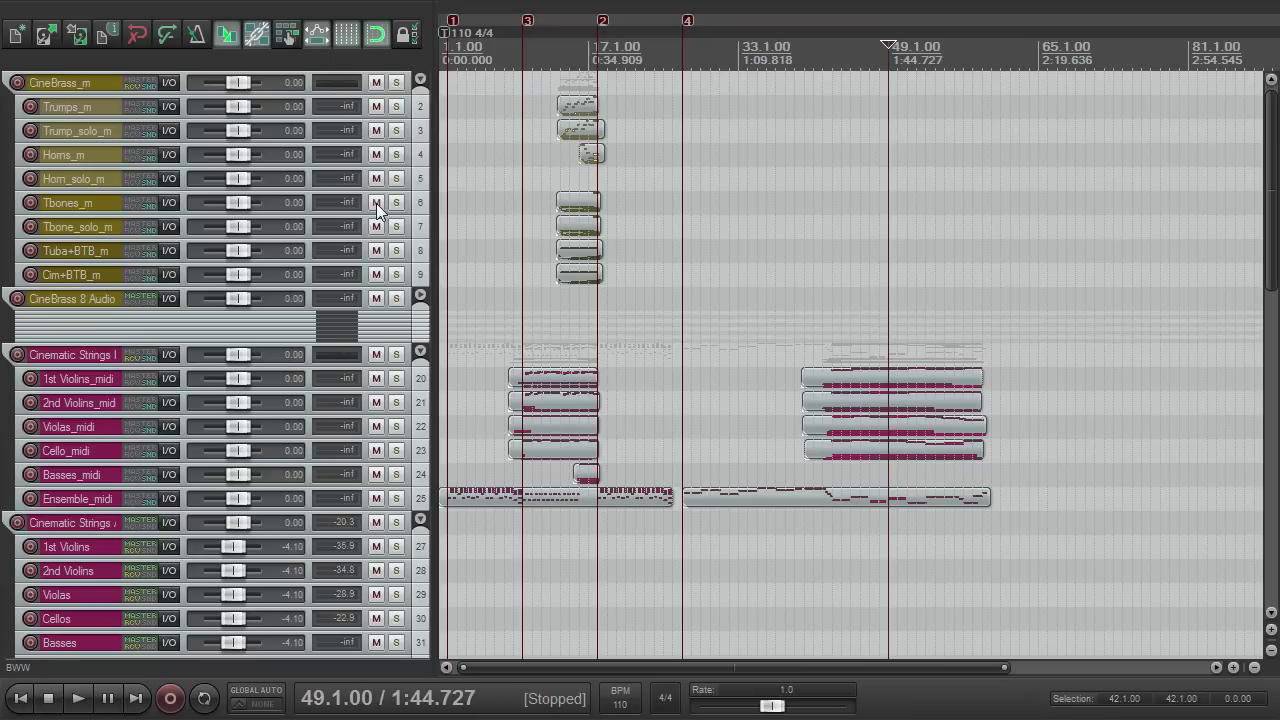
Examine the string patches loaded in the Cinematic Strings track's Kontakt instrument, and close its window.
drag(358, 366, 358, 417)
click(376, 390)
drag(1026, 0, 1026, 14)
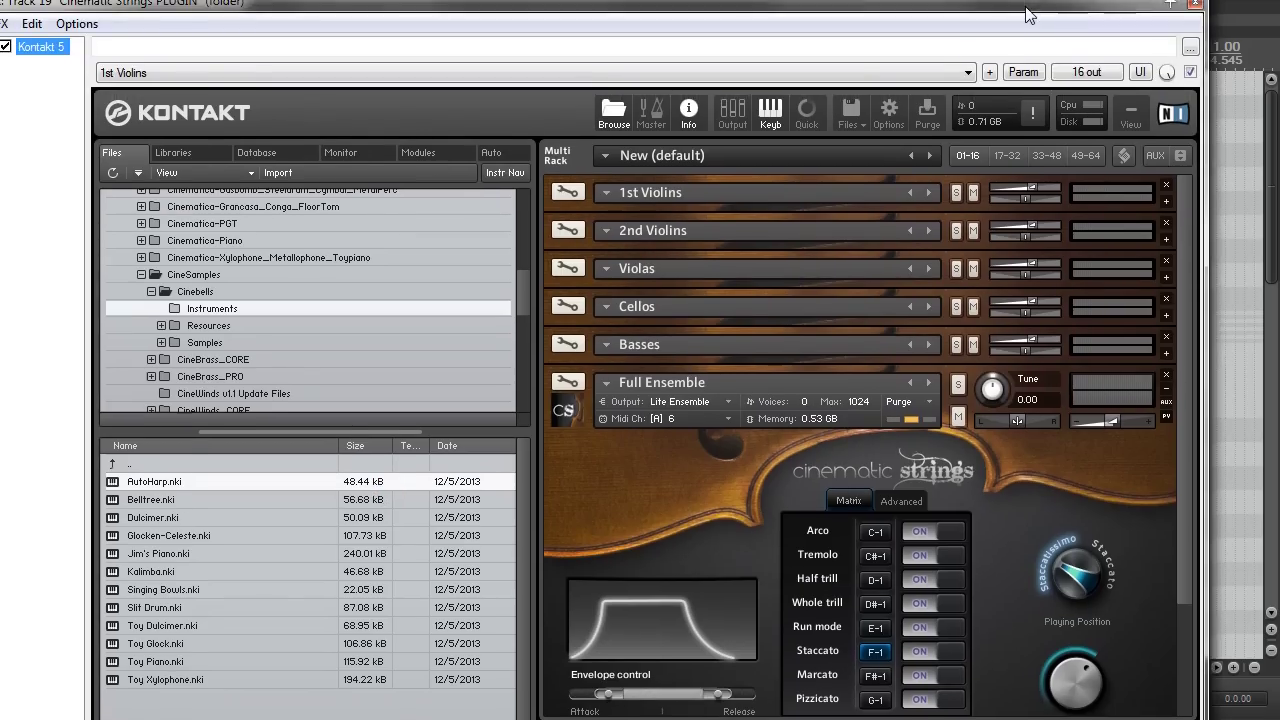
click(1206, 191)
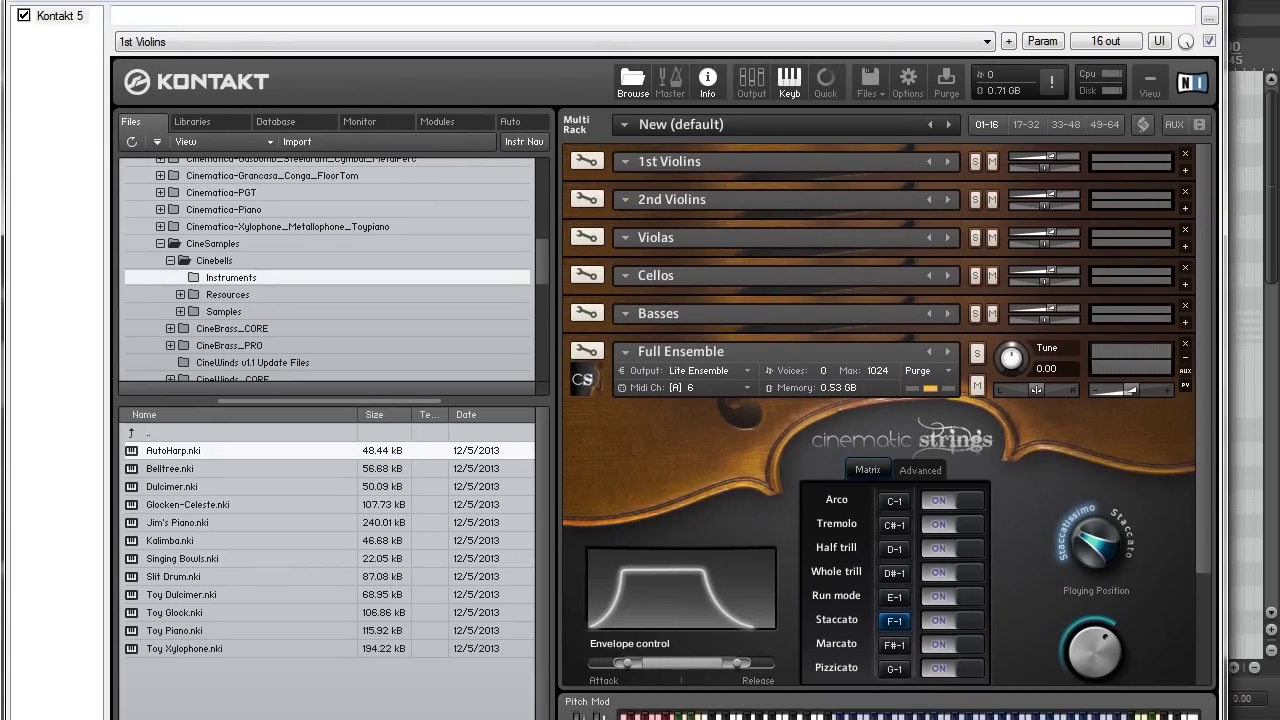
click(1206, 1)
Examine the C01 Timpani patch and its mixer page in the CinePerc_CORE track's Kontakt instrument.
drag(1271, 165, 1274, 215)
scroll(1275, 213, down, 10)
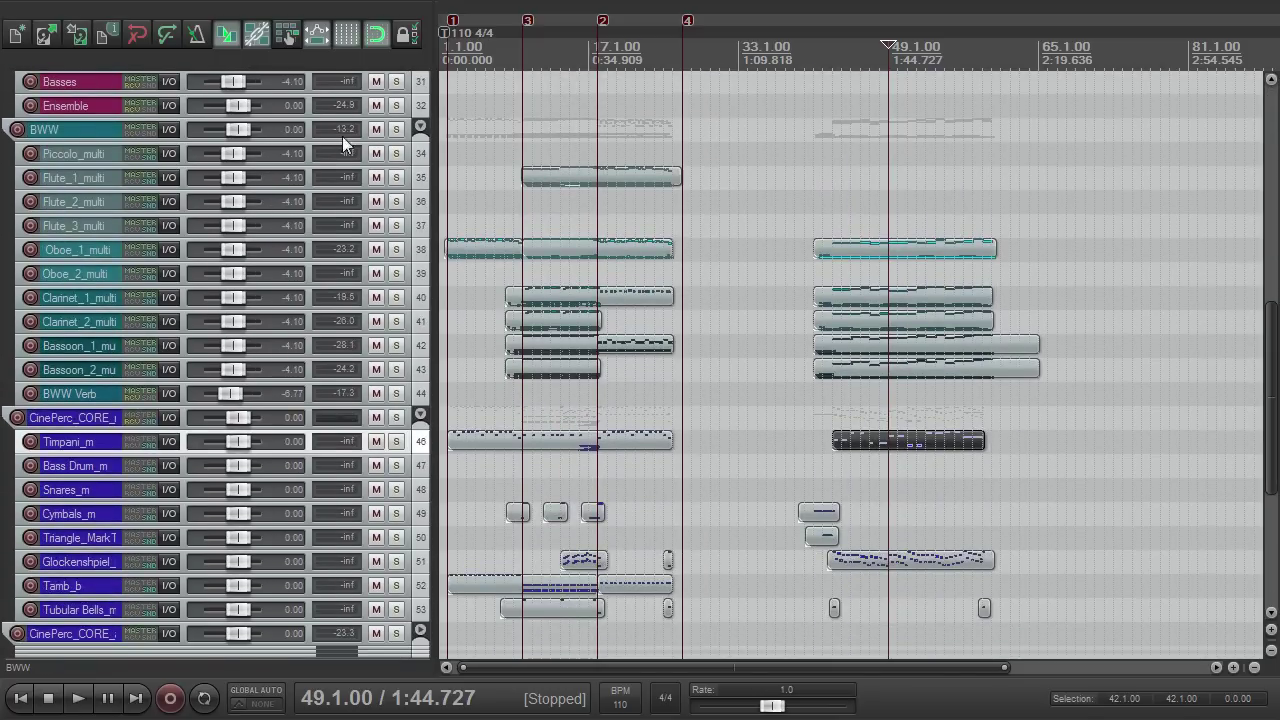
drag(342, 140, 361, 283)
click(377, 261)
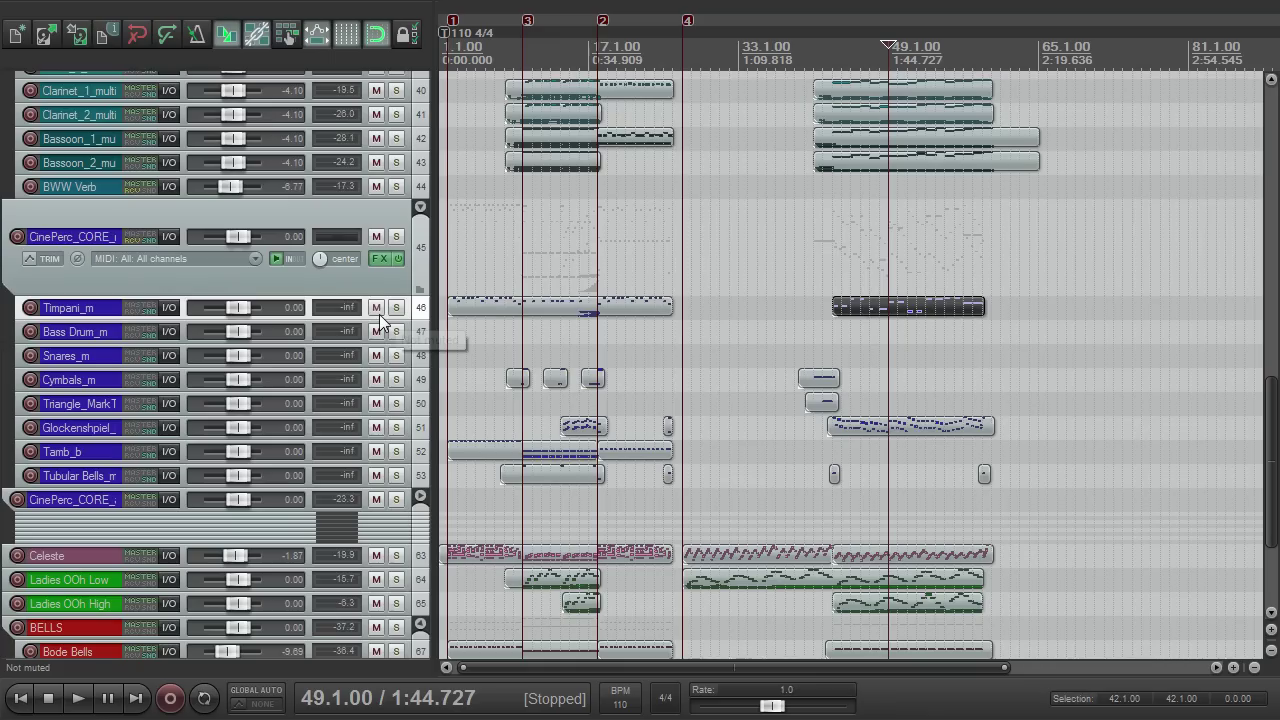
click(385, 259)
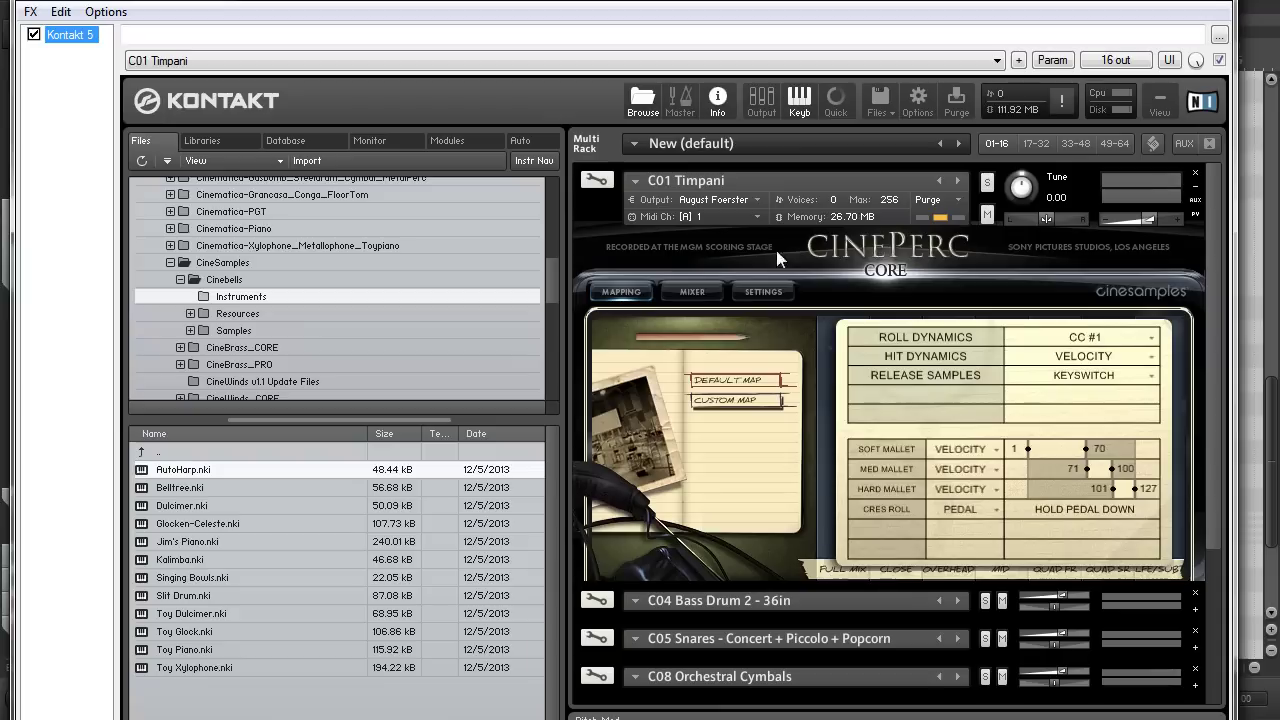
click(705, 292)
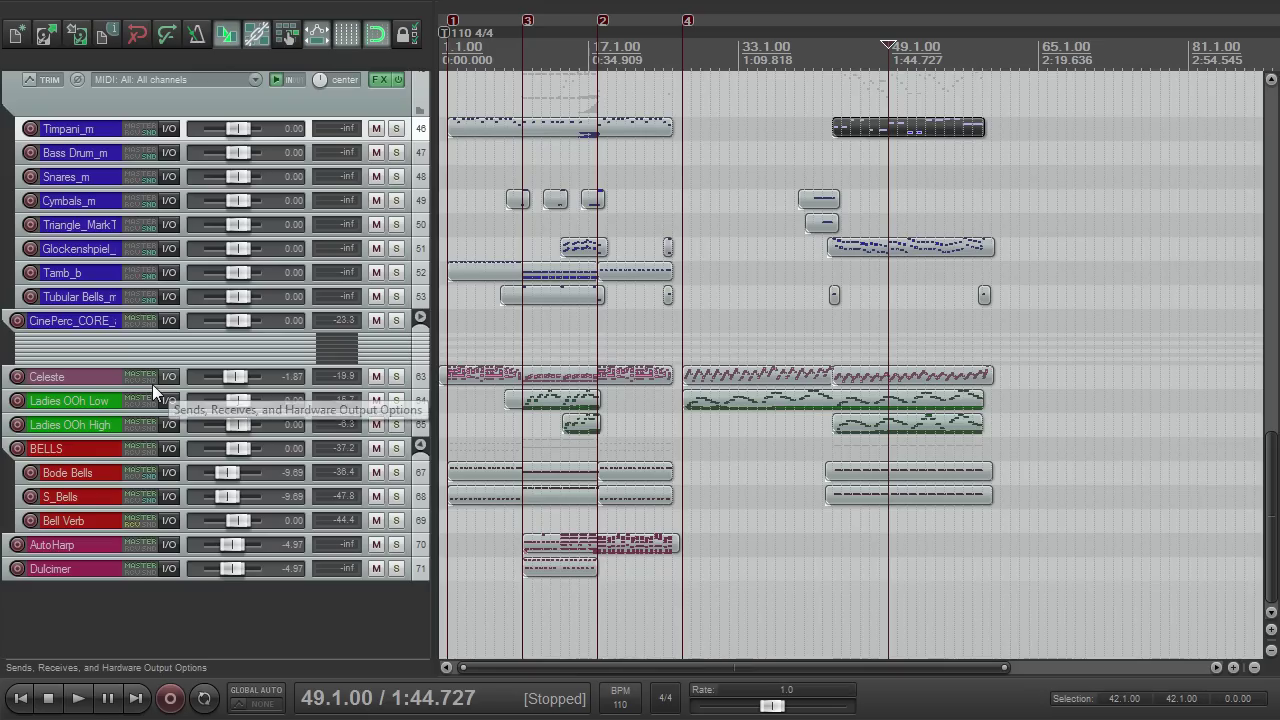
Examine the Celesta patch loaded in the Celeste track's Kontakt instrument, leave its edit view and close the plugin window.
double_click(154, 386)
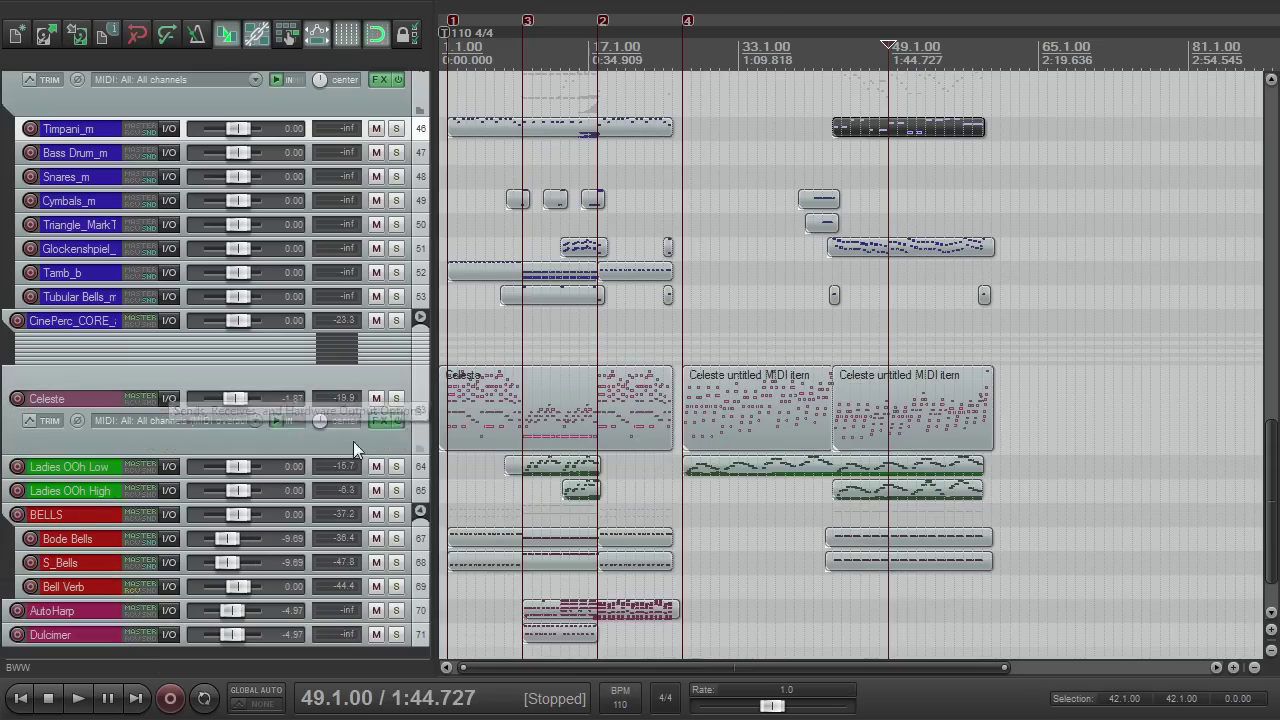
click(385, 425)
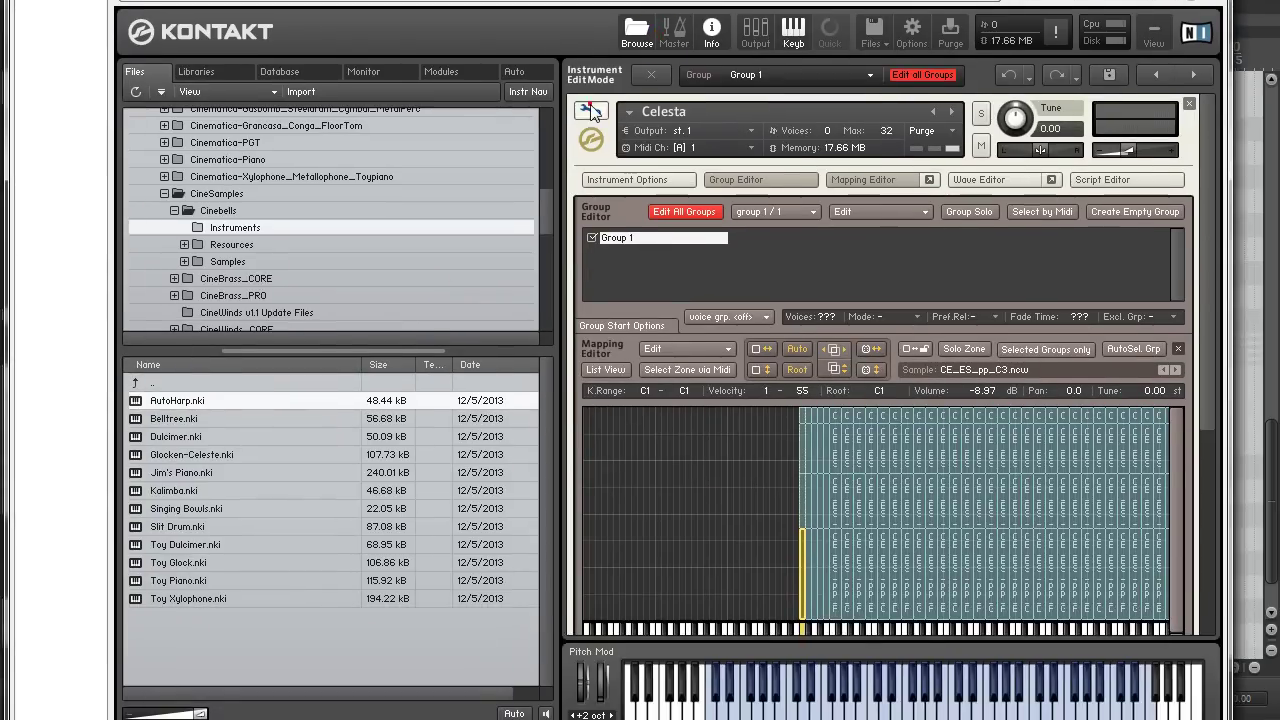
click(590, 111)
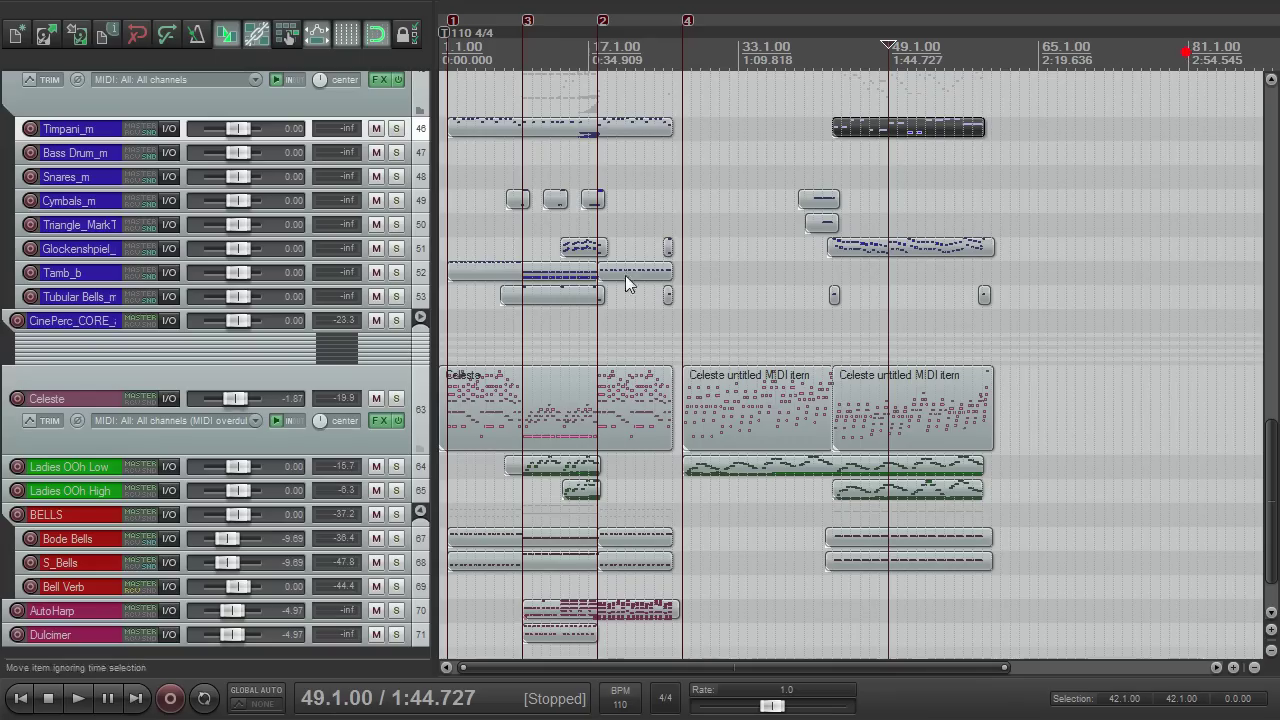
Expand the Ladies OOh Low track and examine the instrument plugin it uses.
click(362, 468)
click(376, 497)
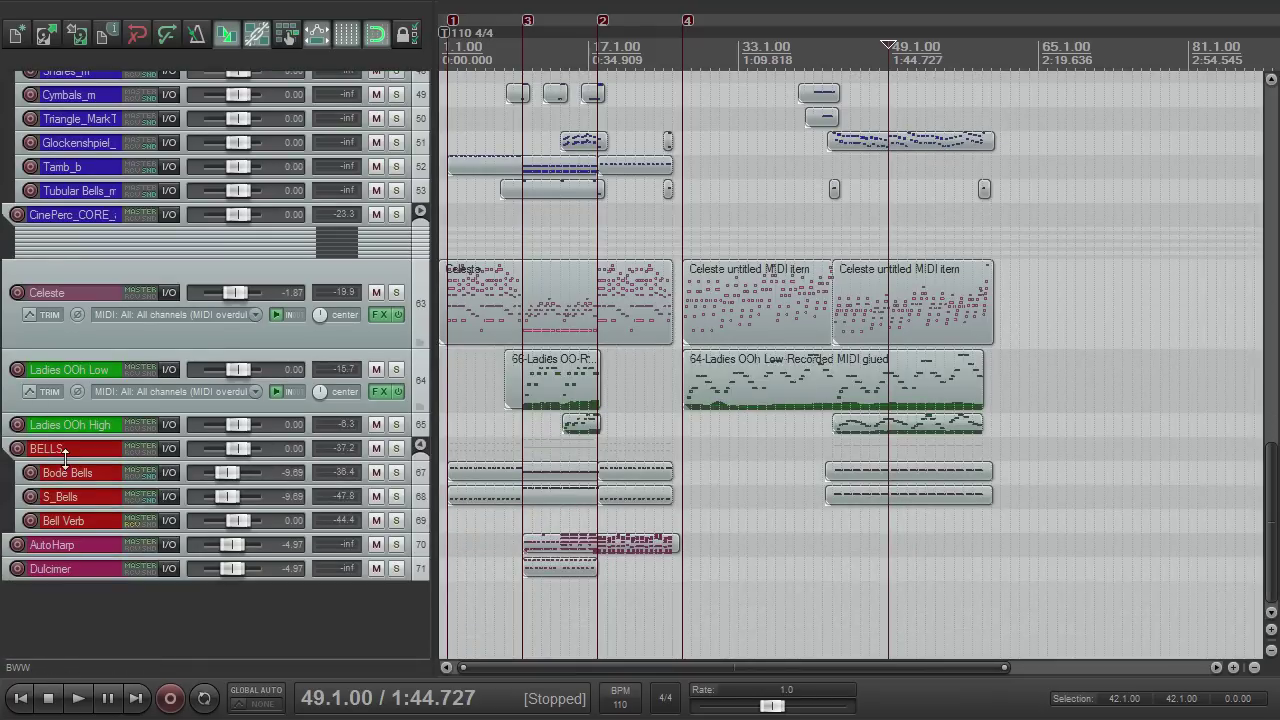
mouse_move(65, 458)
mouse_down()
mouse_move(67, 498)
mouse_move(74, 457)
mouse_up()
Examine the notes and the CC 22, CC 21 and mod wheel curves of the glued Ladies OOh Low item from measure 27.
scroll(676, 378, up, 3)
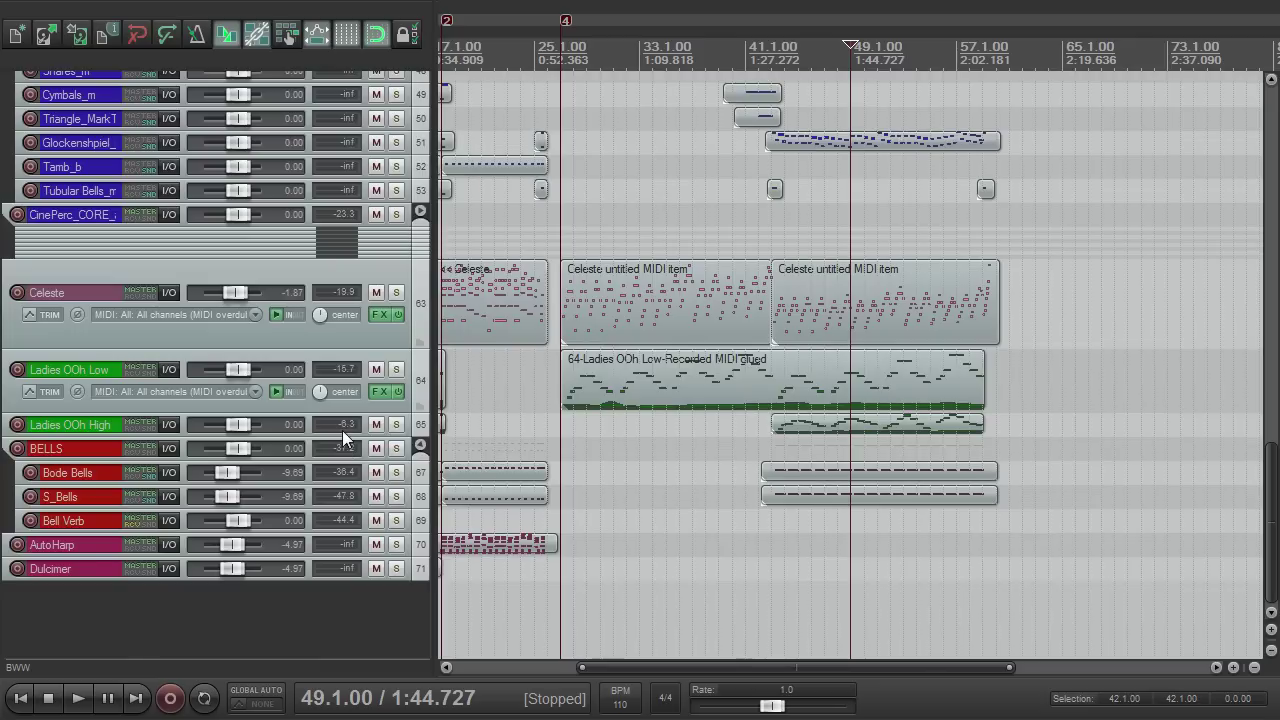
double_click(706, 388)
scroll(633, 398, up, 1)
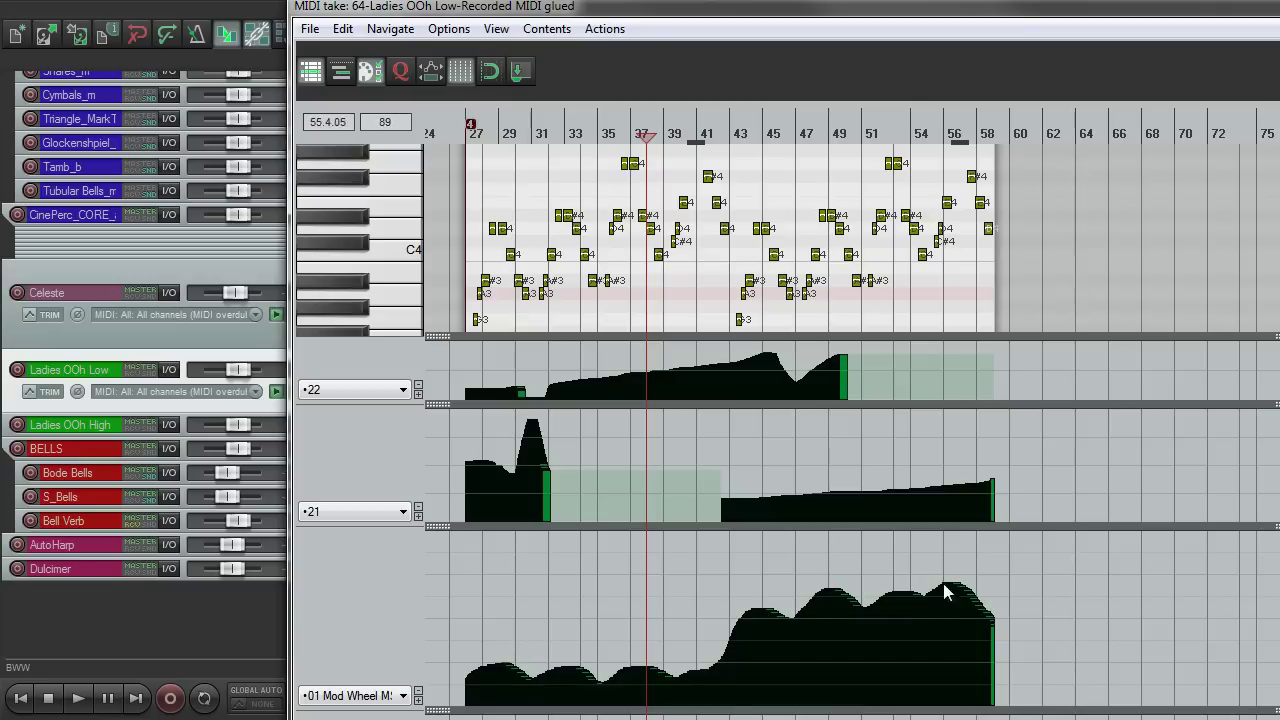
drag(1279, 16, 1232, 16)
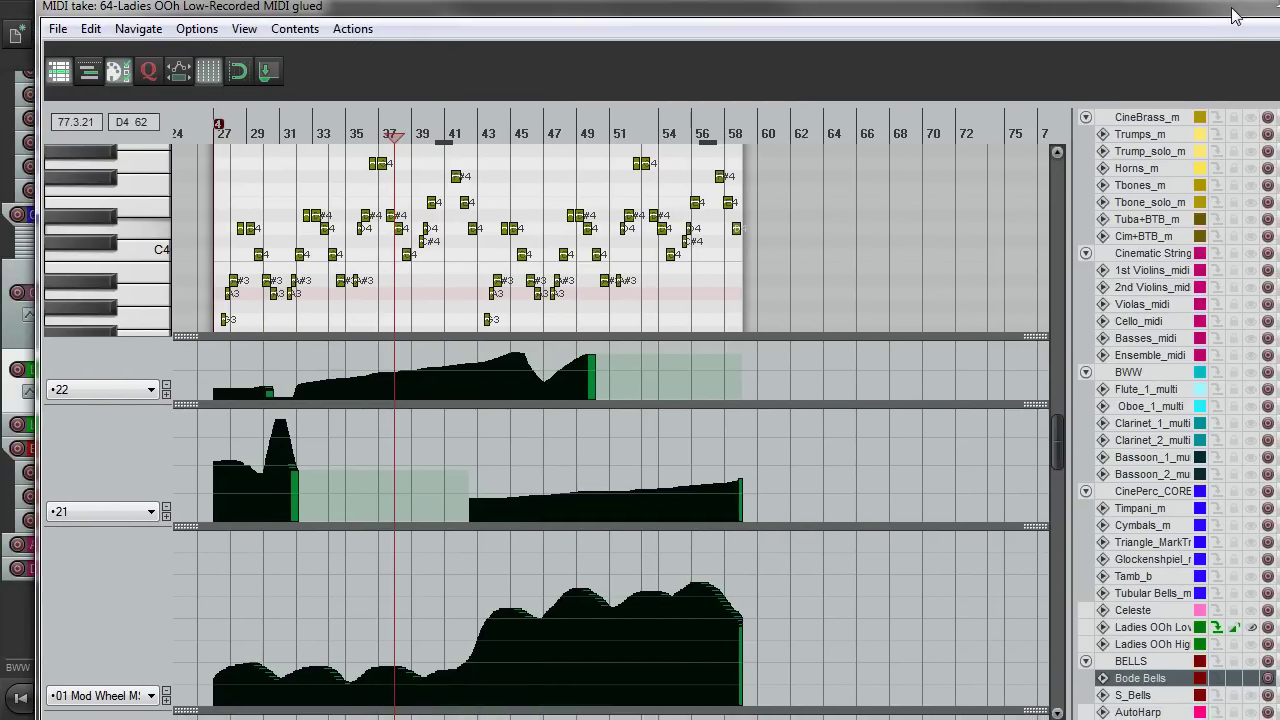
key(Escape)
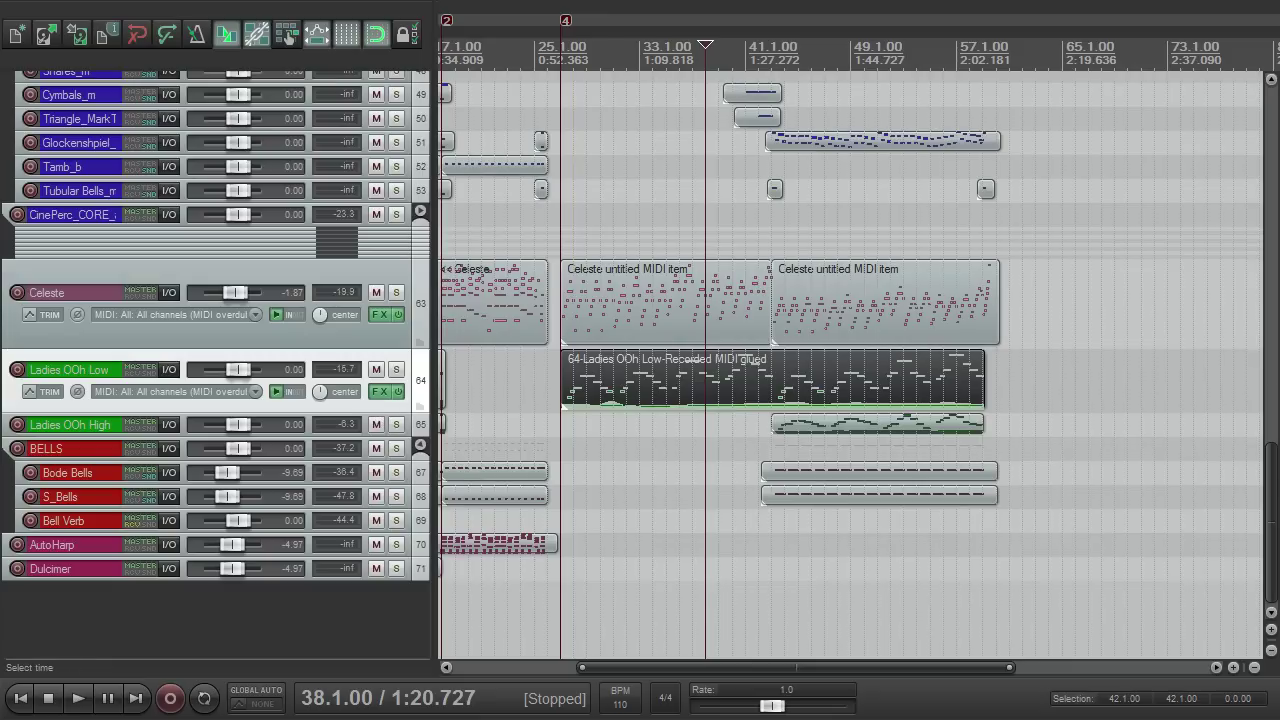
Examine the held notes and controller swells in the 1st Violins_midi and 2nd Violins_midi items around measures 40 to 59.
drag(1272, 466, 1262, 186)
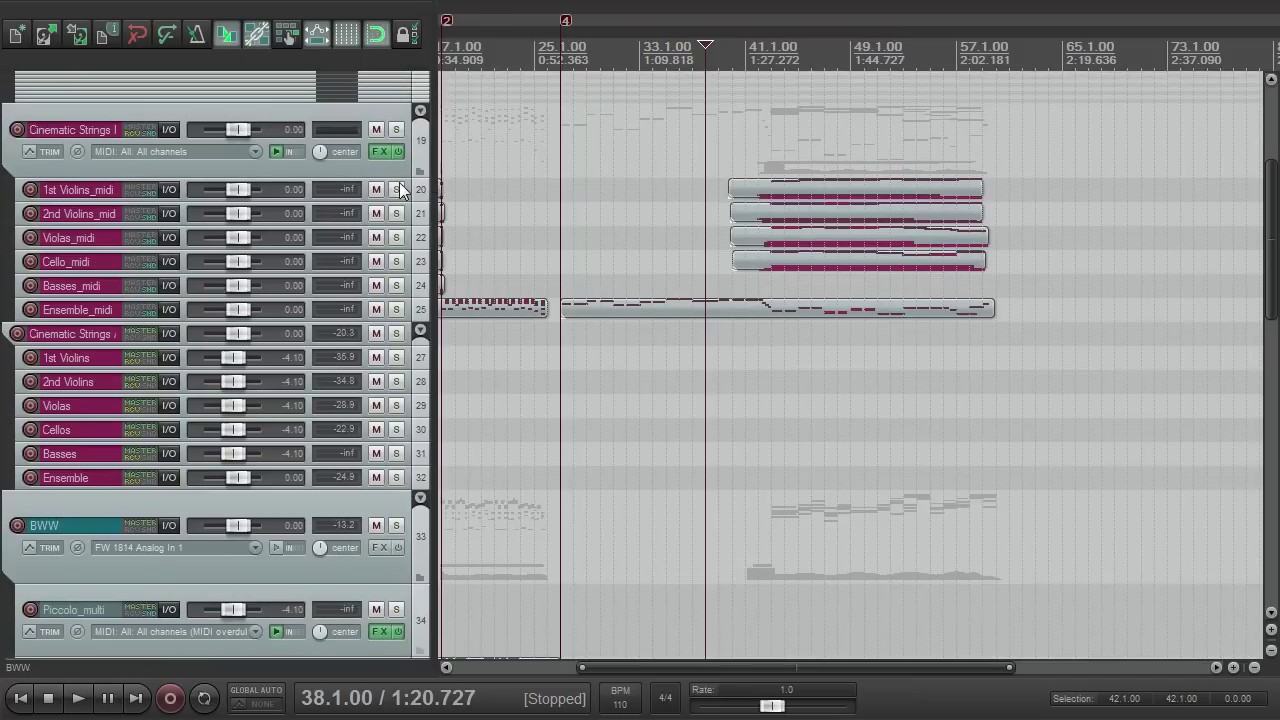
drag(1270, 180, 1270, 174)
double_click(829, 207)
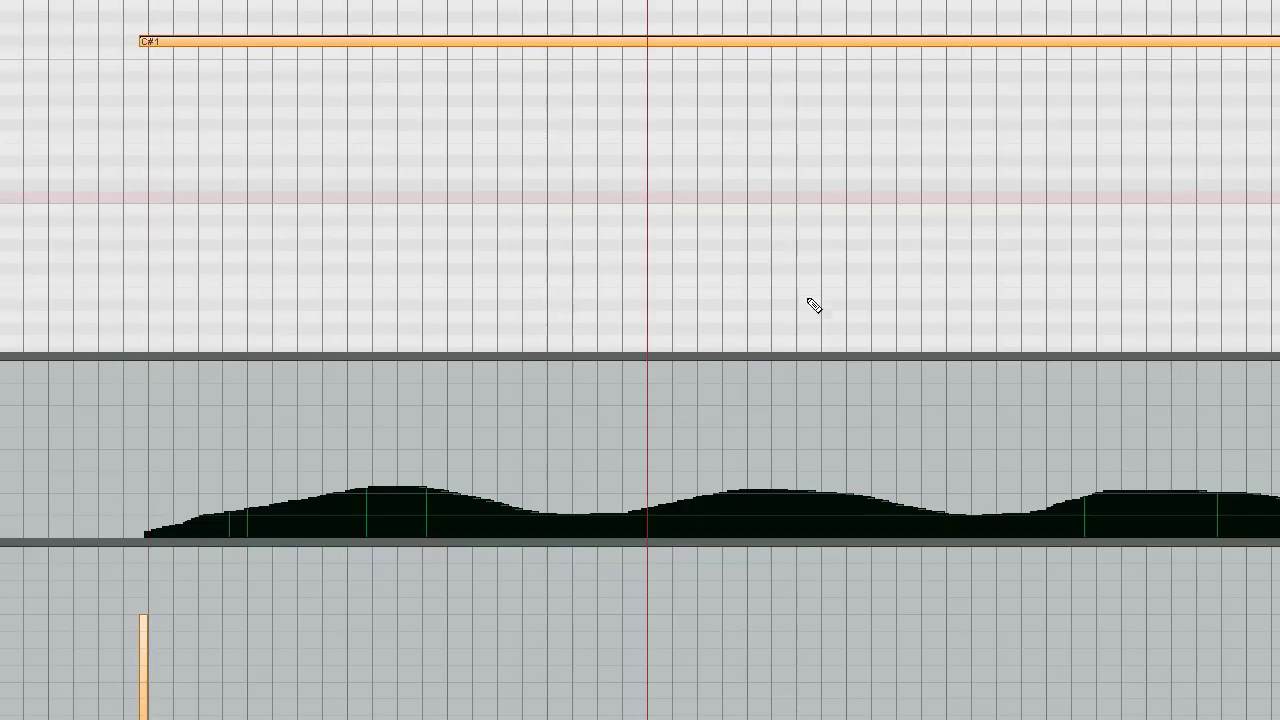
scroll(807, 298, down, 4)
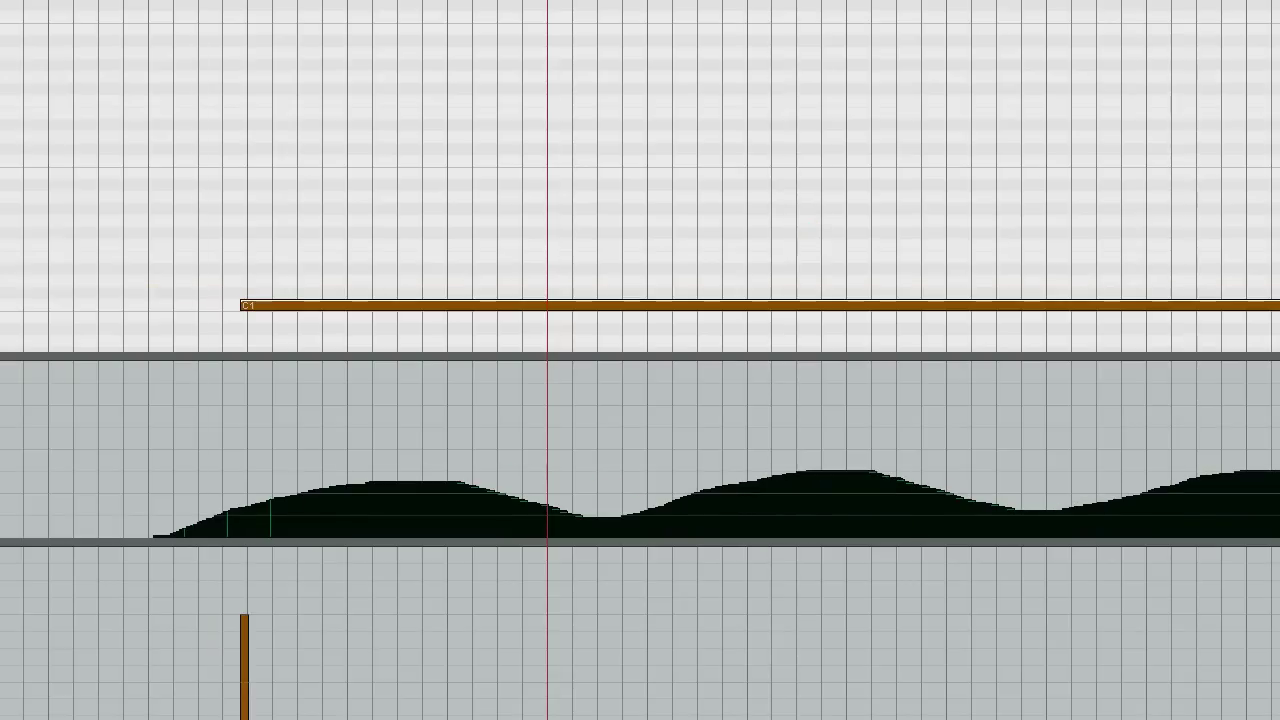
scroll(1003, 430, down, 4)
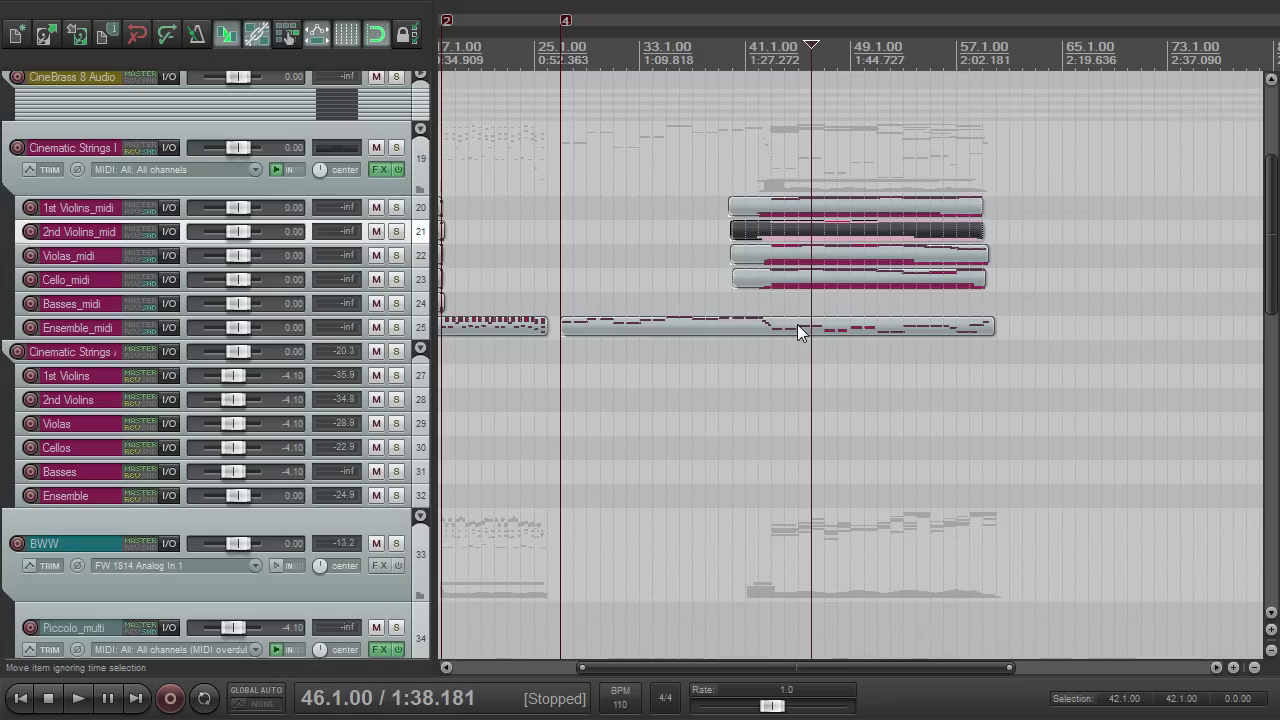
Examine the Ensemble_midi item from measure 27 and the Bassoon_1_multi item from measure 41 in the MIDI editor.
double_click(797, 324)
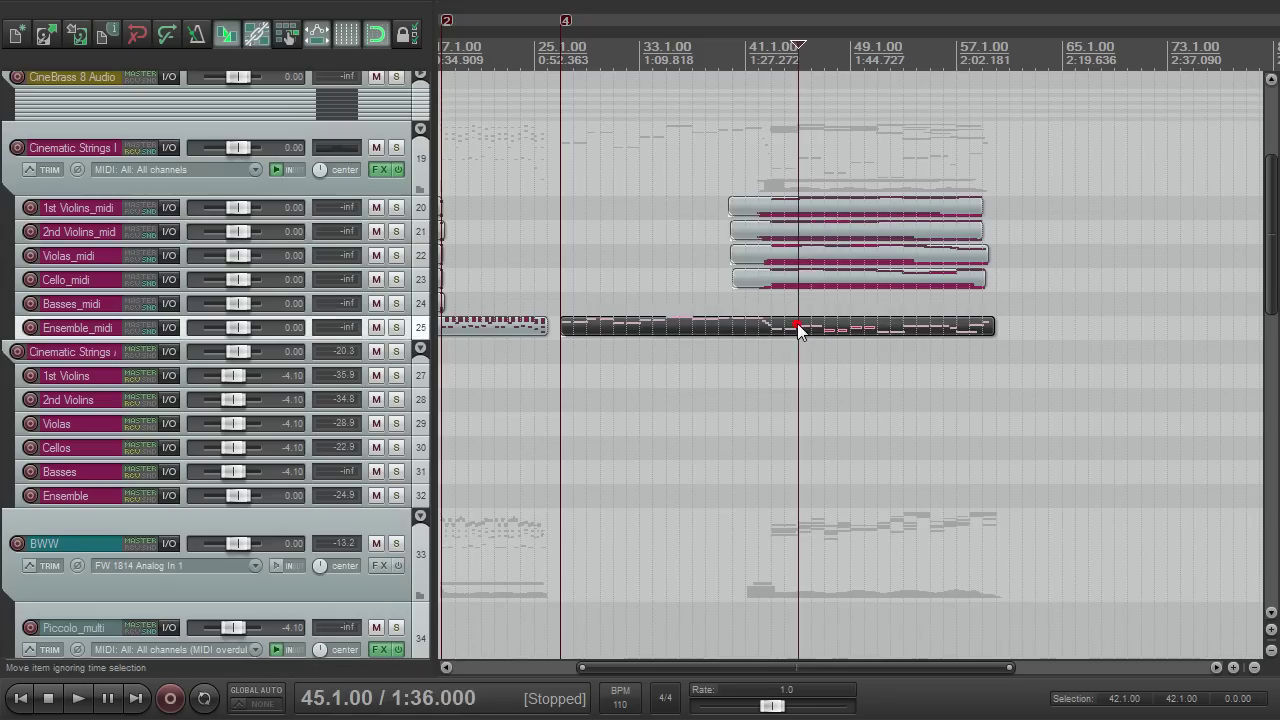
scroll(777, 357, down, 4)
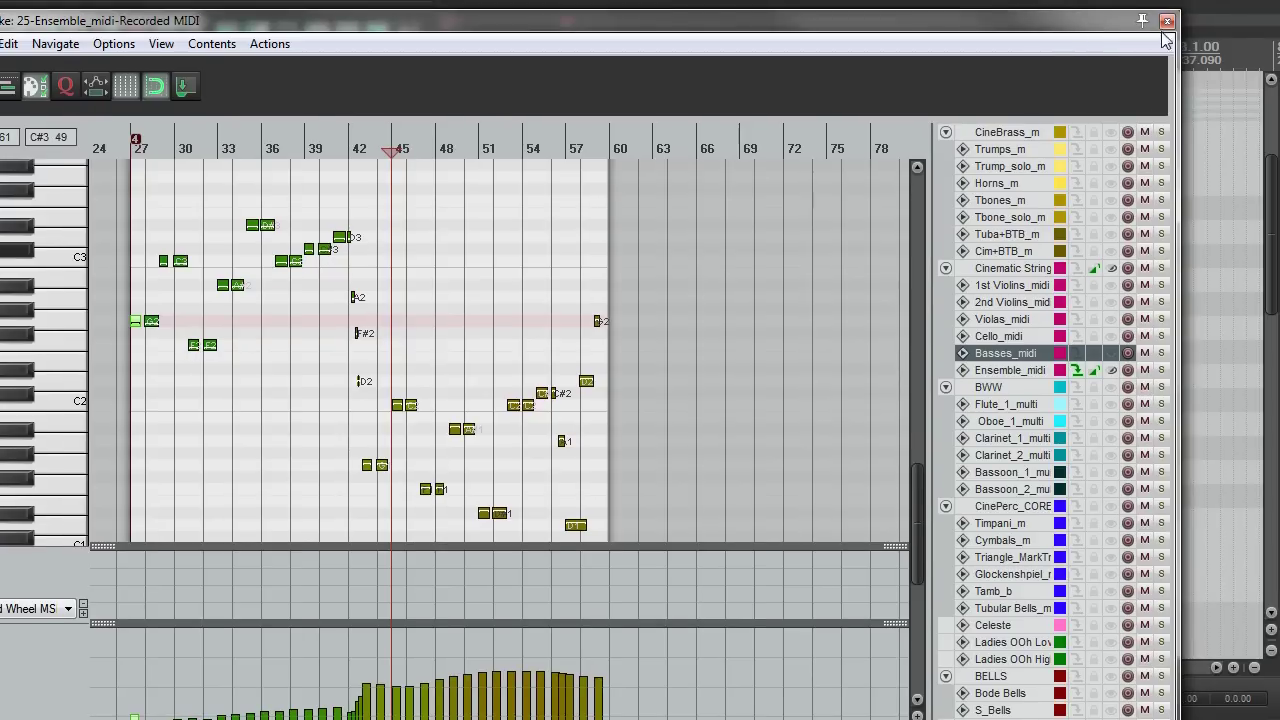
click(1167, 21)
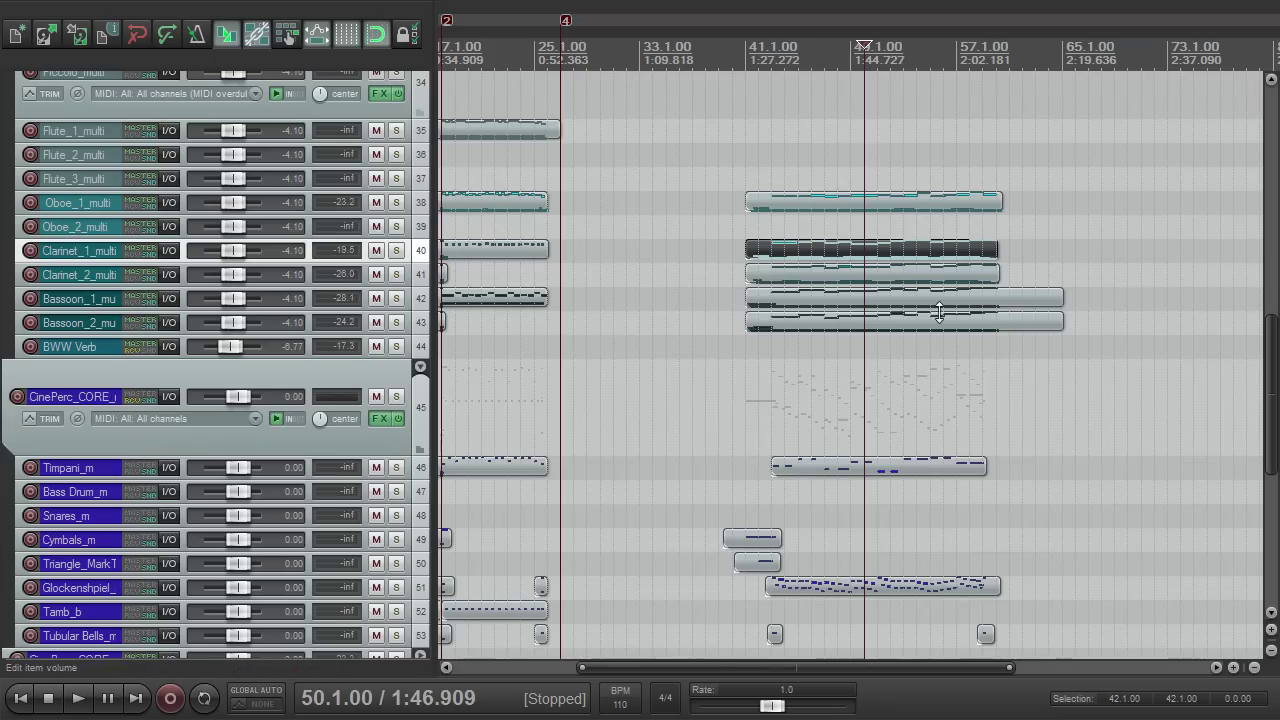
click(937, 303)
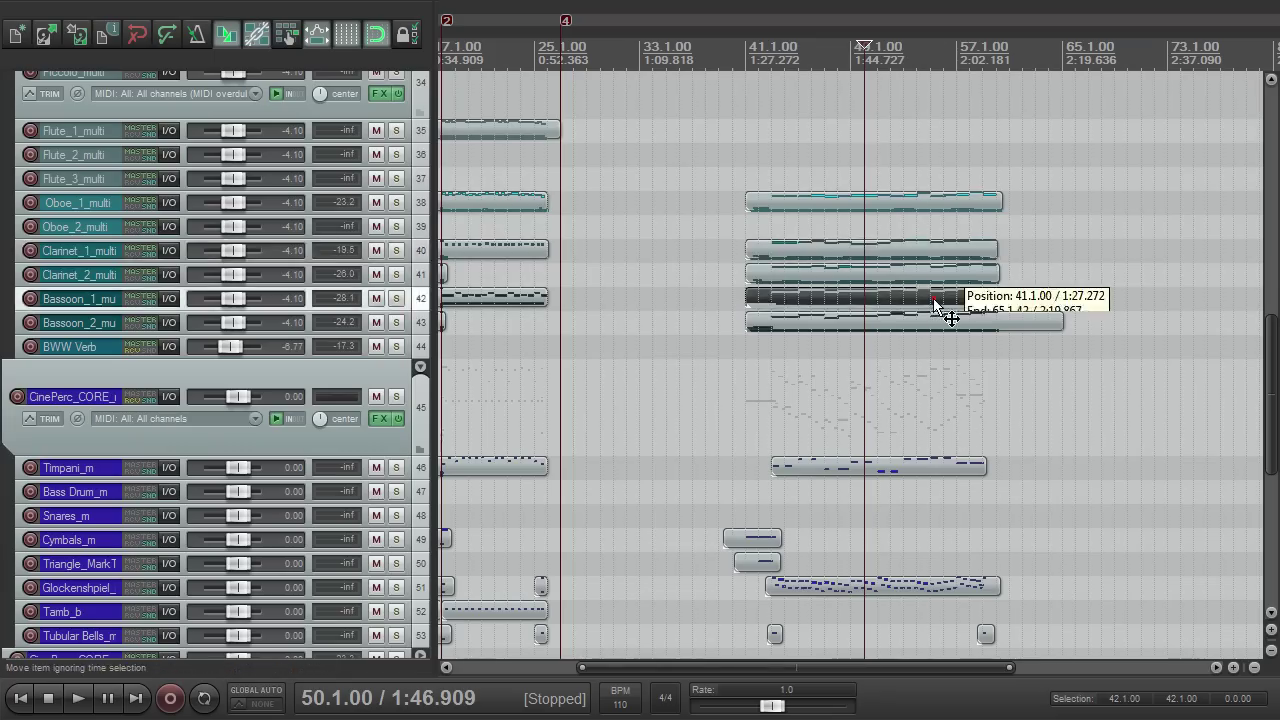
double_click(937, 303)
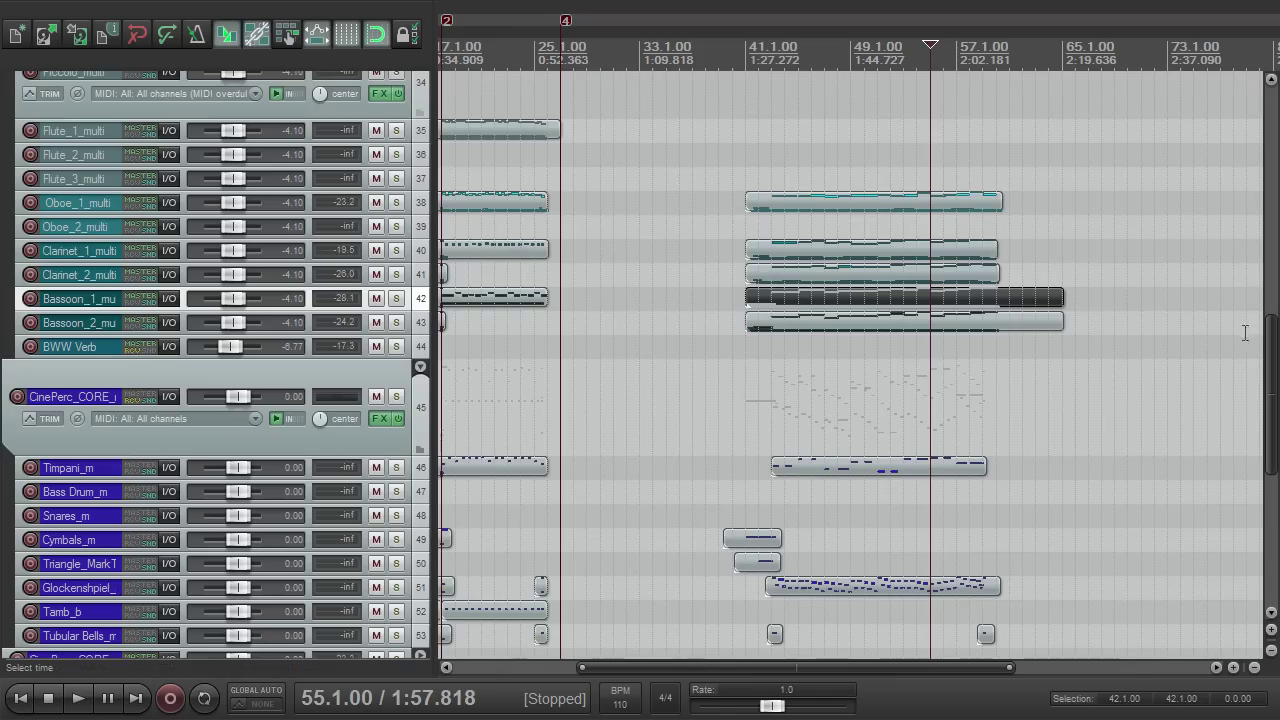
Examine the note velocities of the Celeste item starting at measure 43, and briefly arm the Celeste track to audition it.
scroll(1245, 332, down, 5)
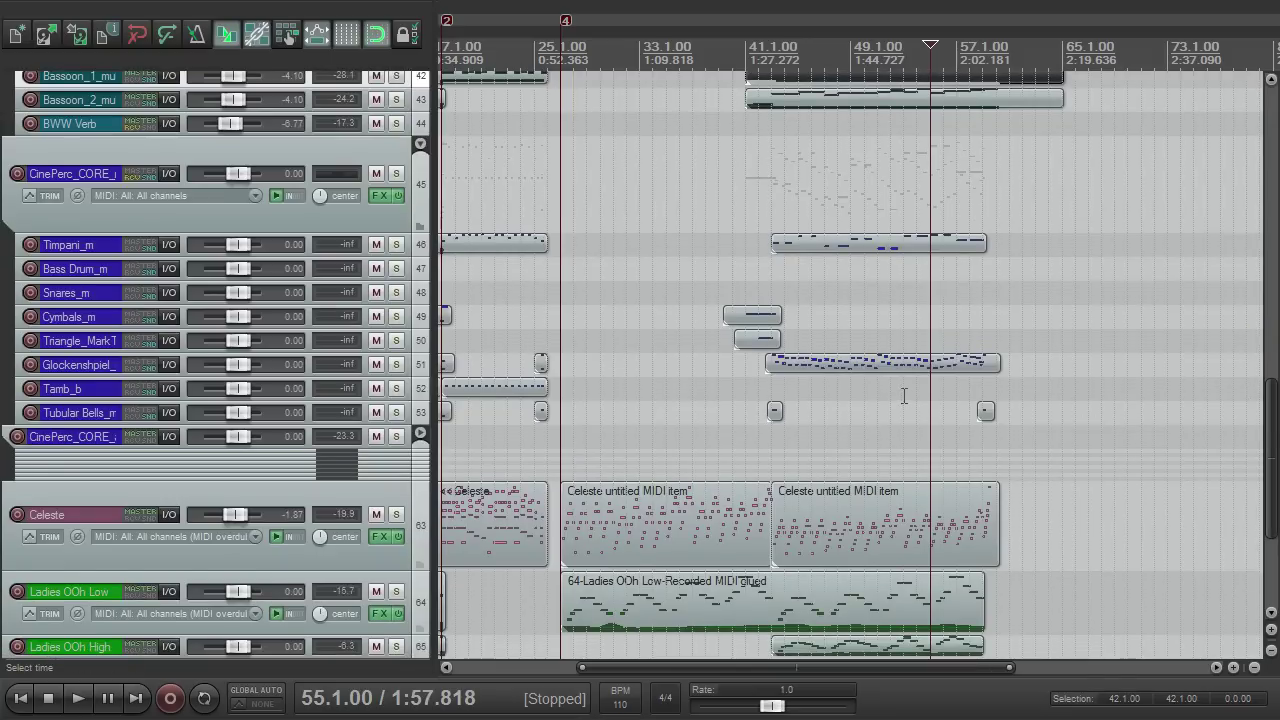
double_click(865, 525)
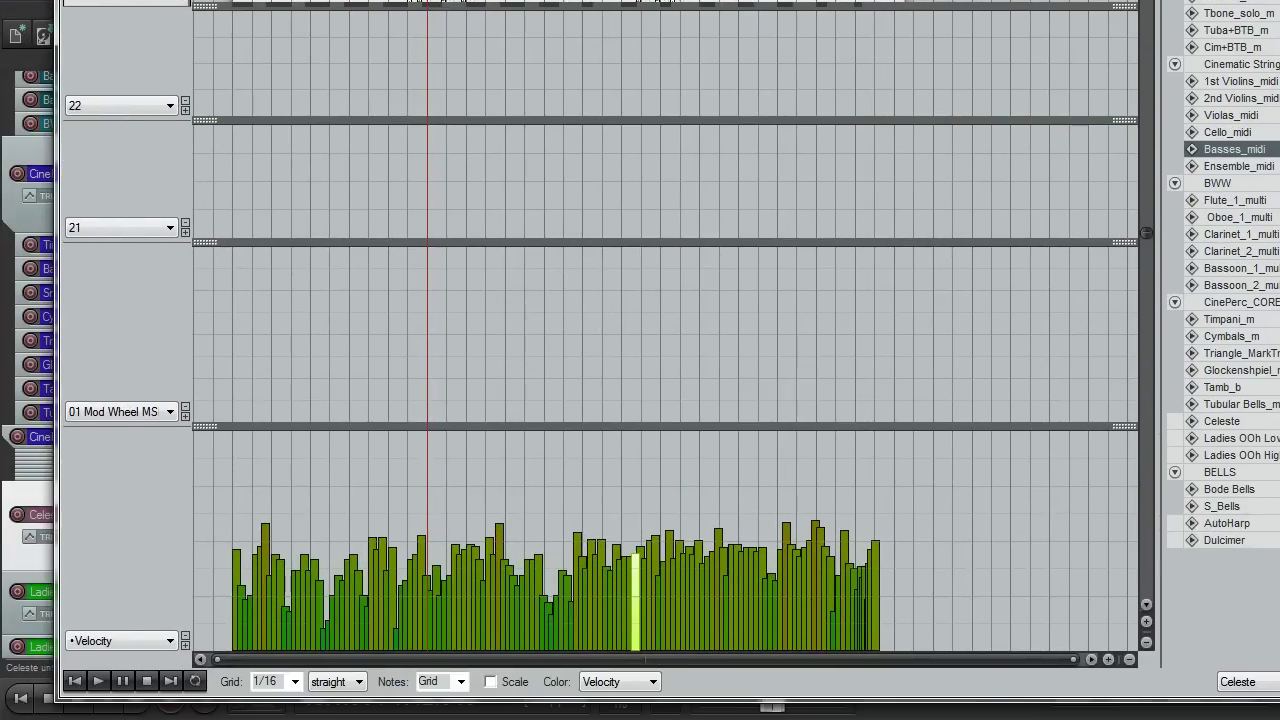
key(Escape)
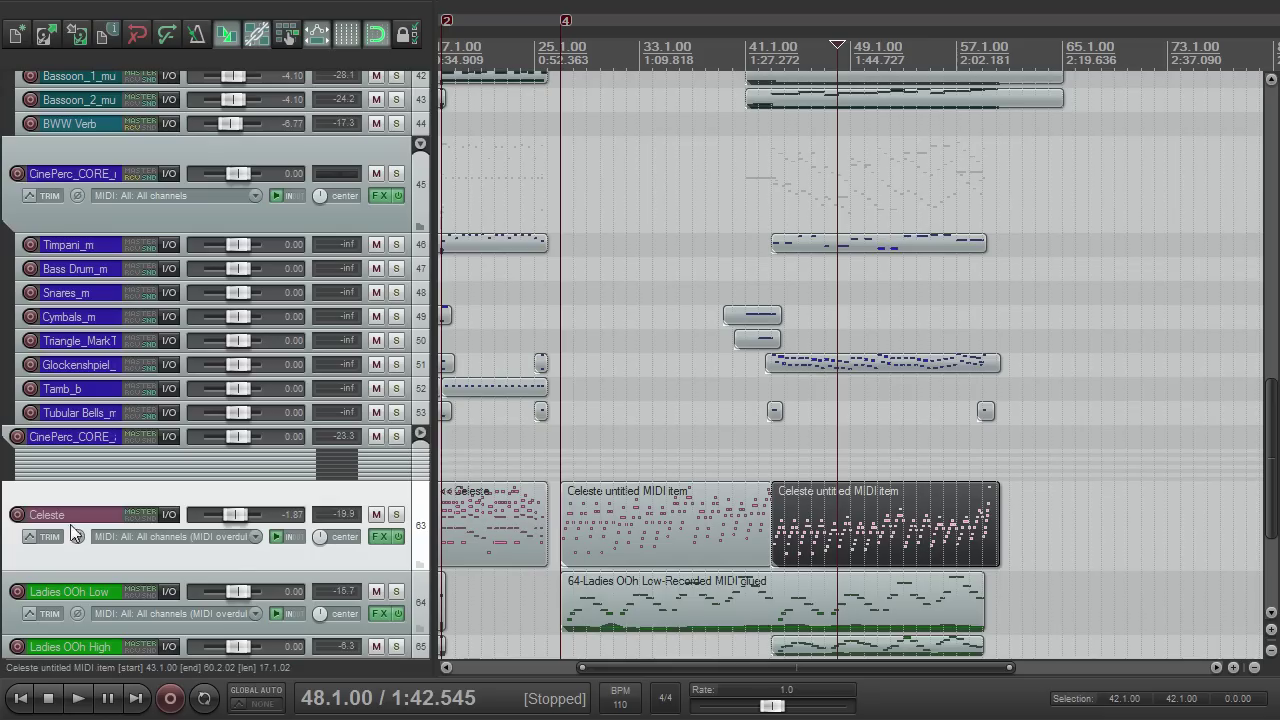
click(18, 515)
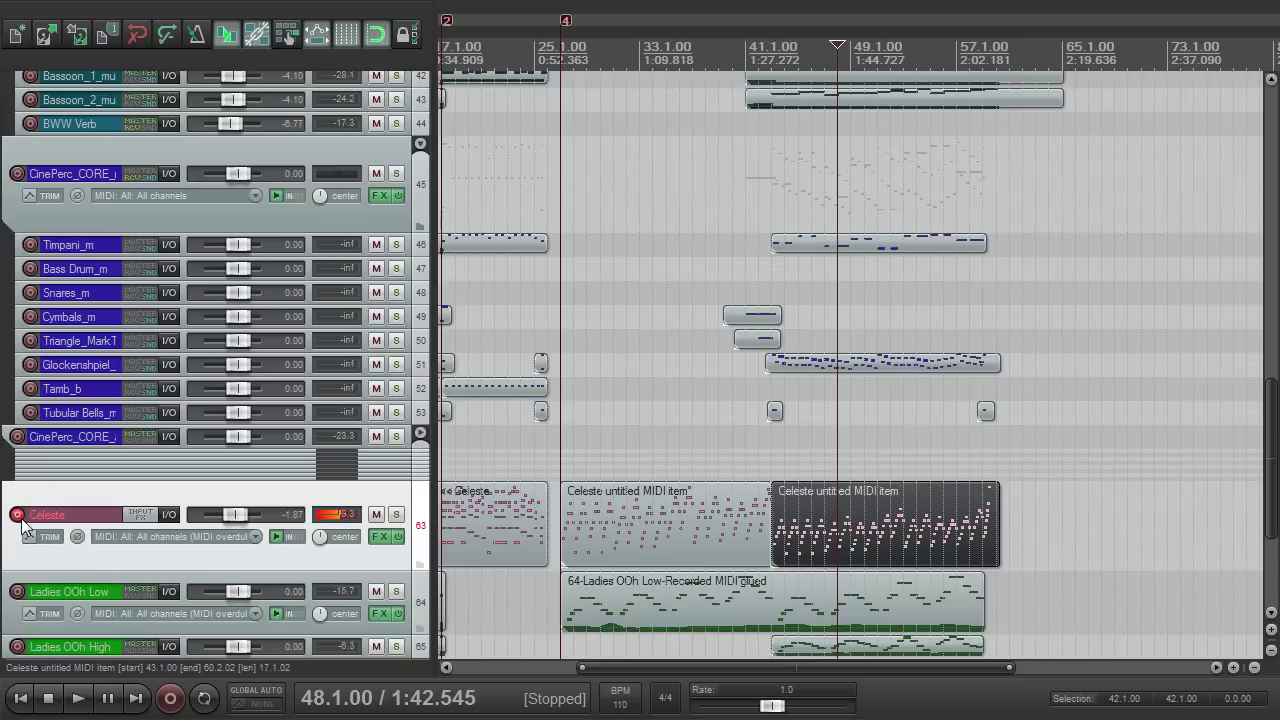
click(18, 515)
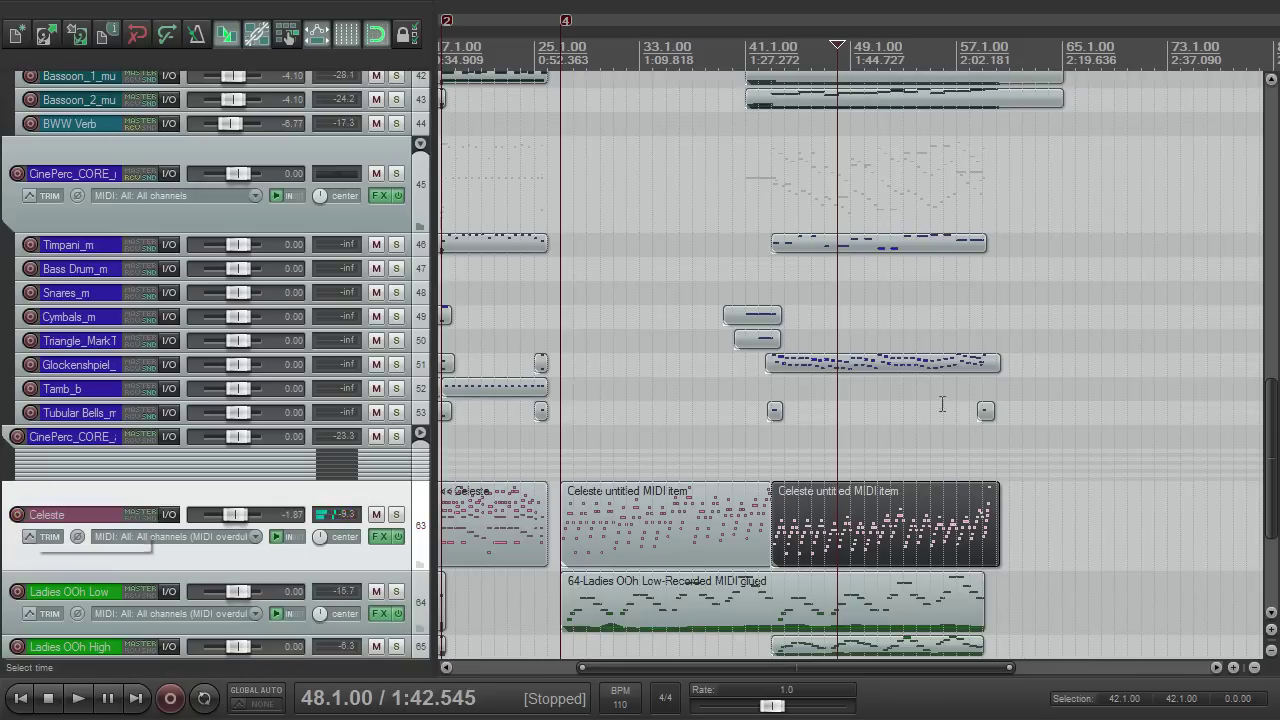
Review how the woodwind, percussion, Celeste, choir and bell items are laid out across measures 27 to 61.
drag(1272, 409, 1272, 465)
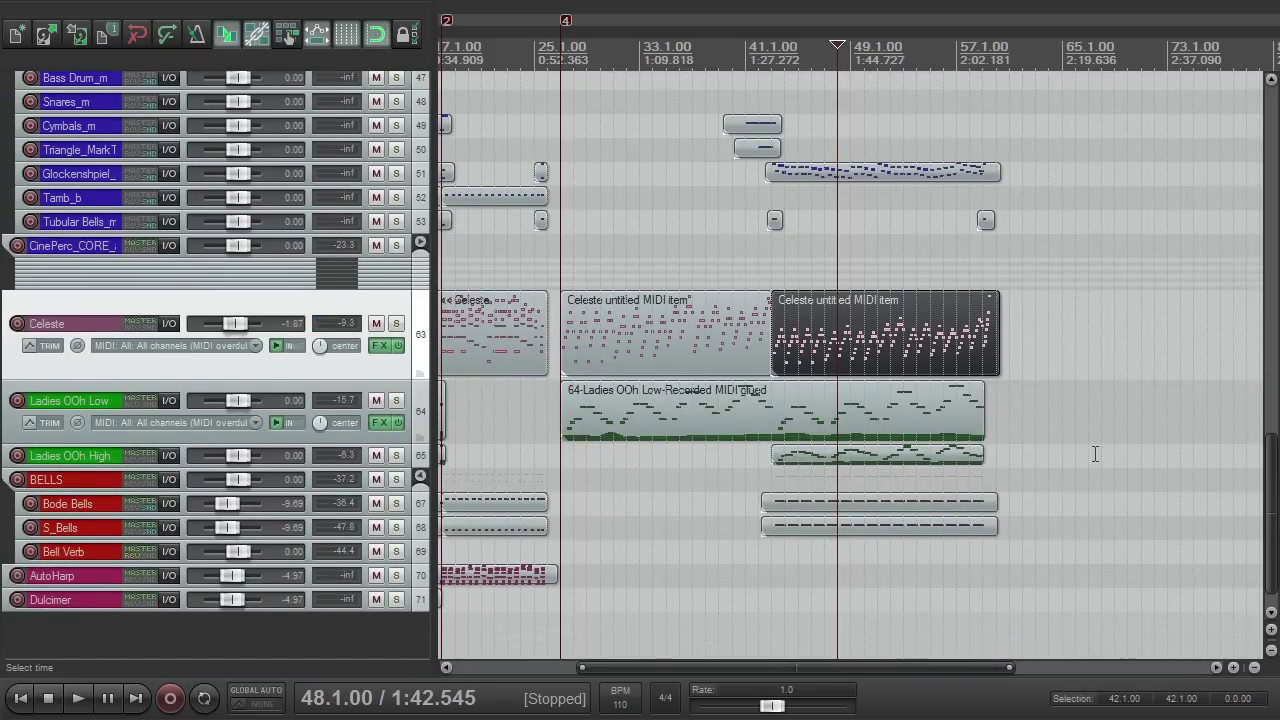
drag(1274, 497, 1215, 312)
scroll(1186, 304, down, 2)
drag(1269, 269, 1209, 419)
scroll(1152, 412, up, 4)
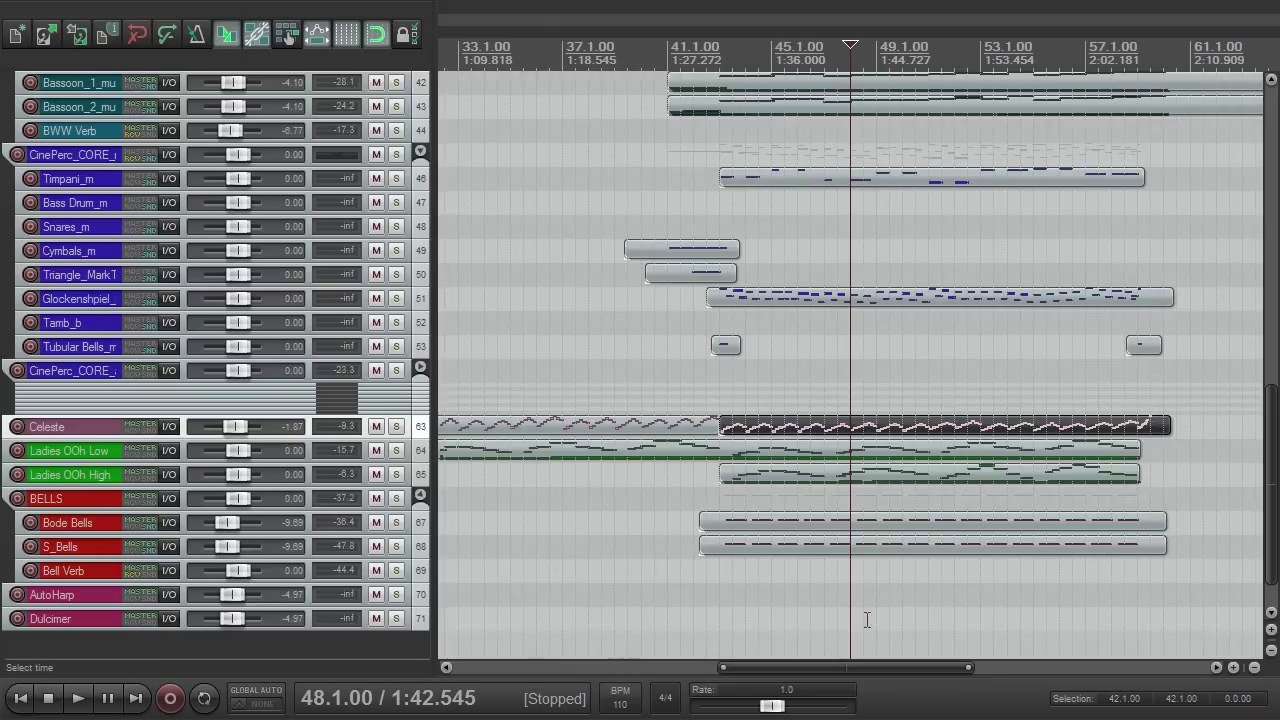
drag(826, 668, 786, 668)
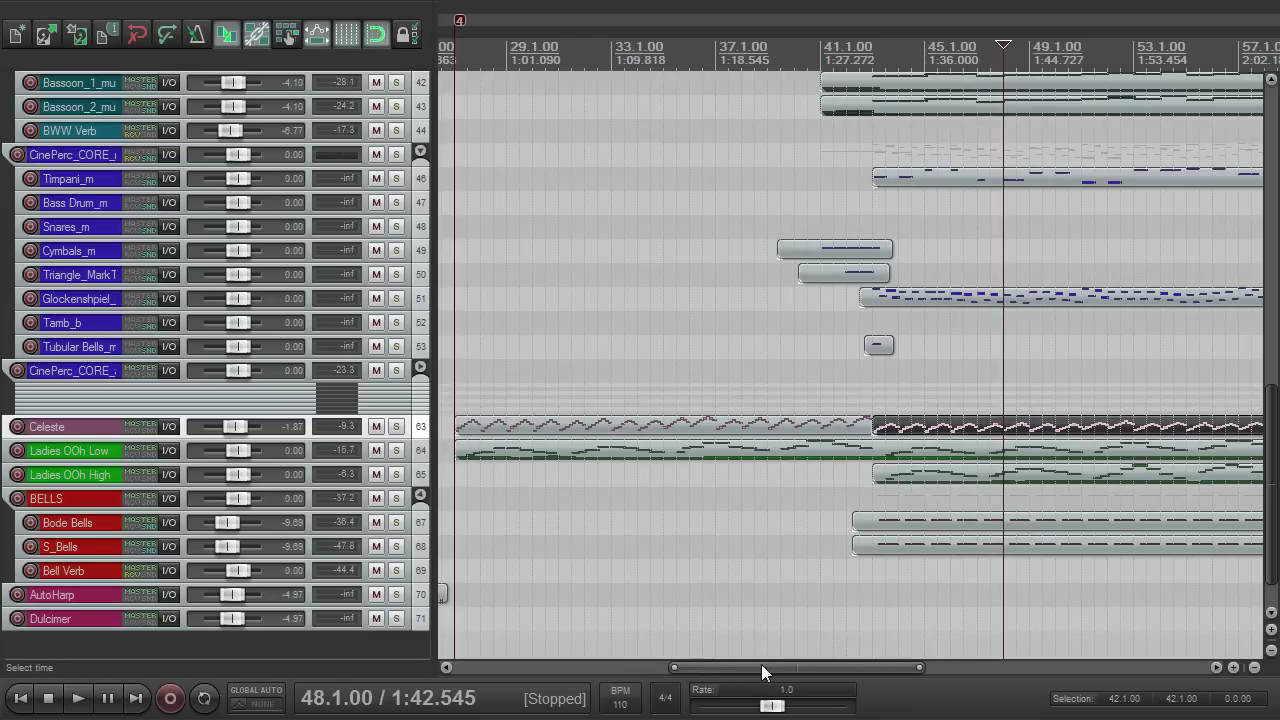
drag(761, 667, 812, 668)
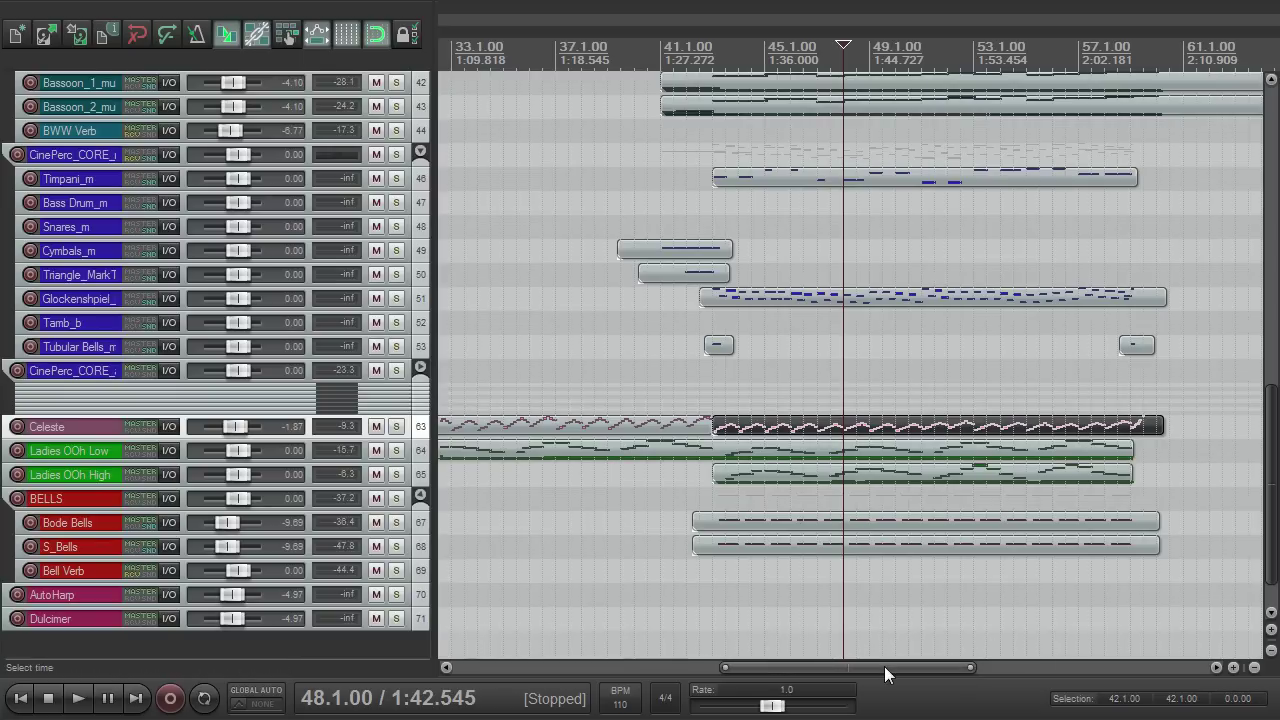
mouse_move(884, 666)
mouse_down()
mouse_move(910, 667)
mouse_move(888, 669)
mouse_up()
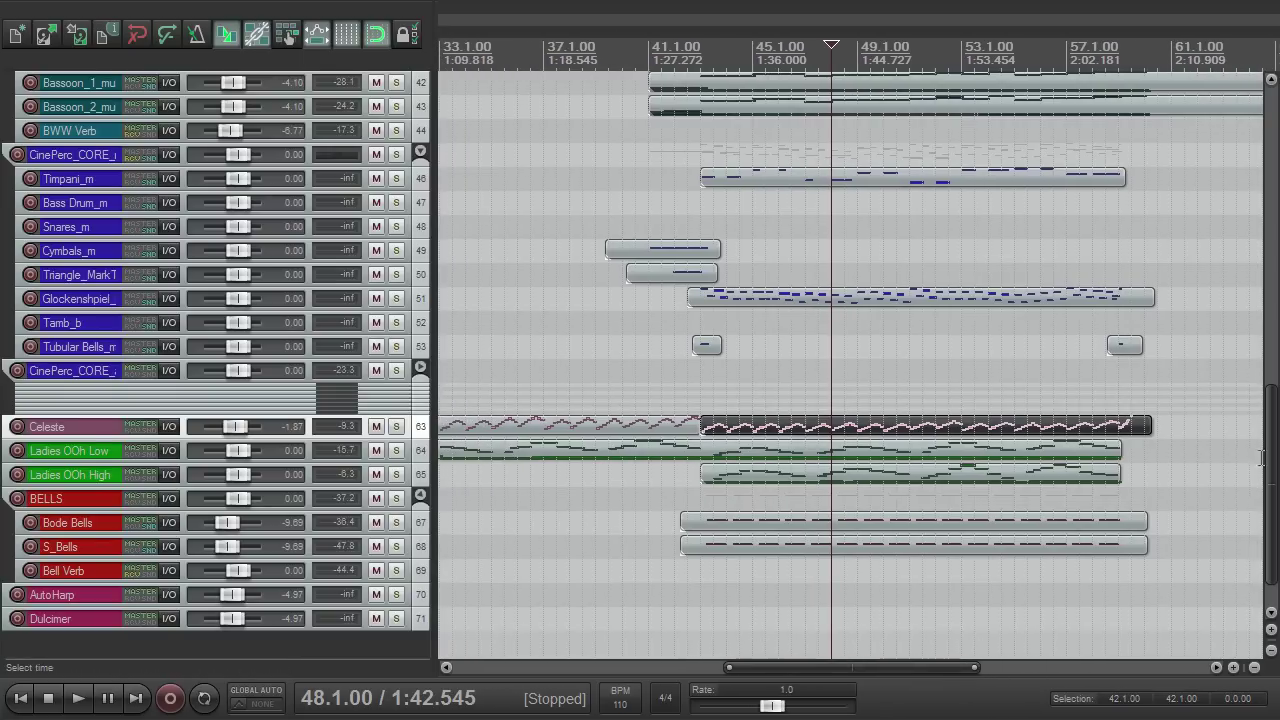
drag(1262, 457, 1232, 410)
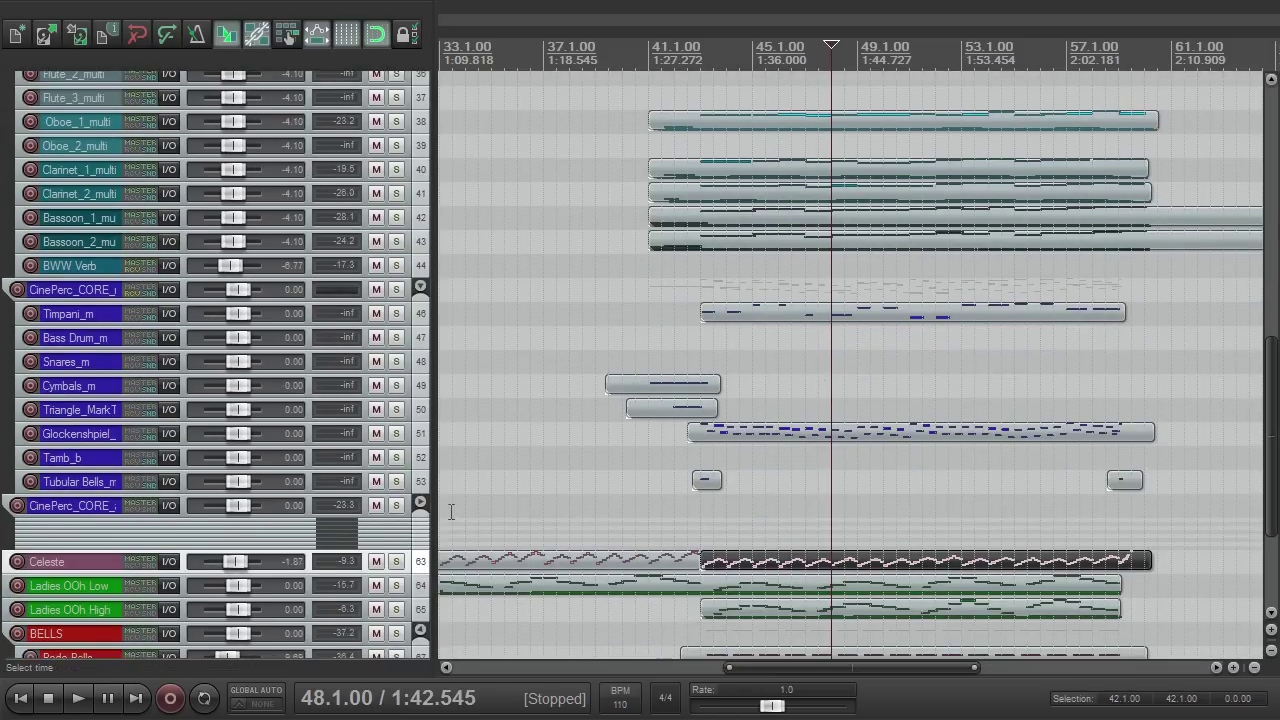
Expand the CinePerc_CORE audio folder to review its tracks and the Glockenspiel volume envelope, and collapse it again.
click(421, 502)
scroll(537, 503, down, 2)
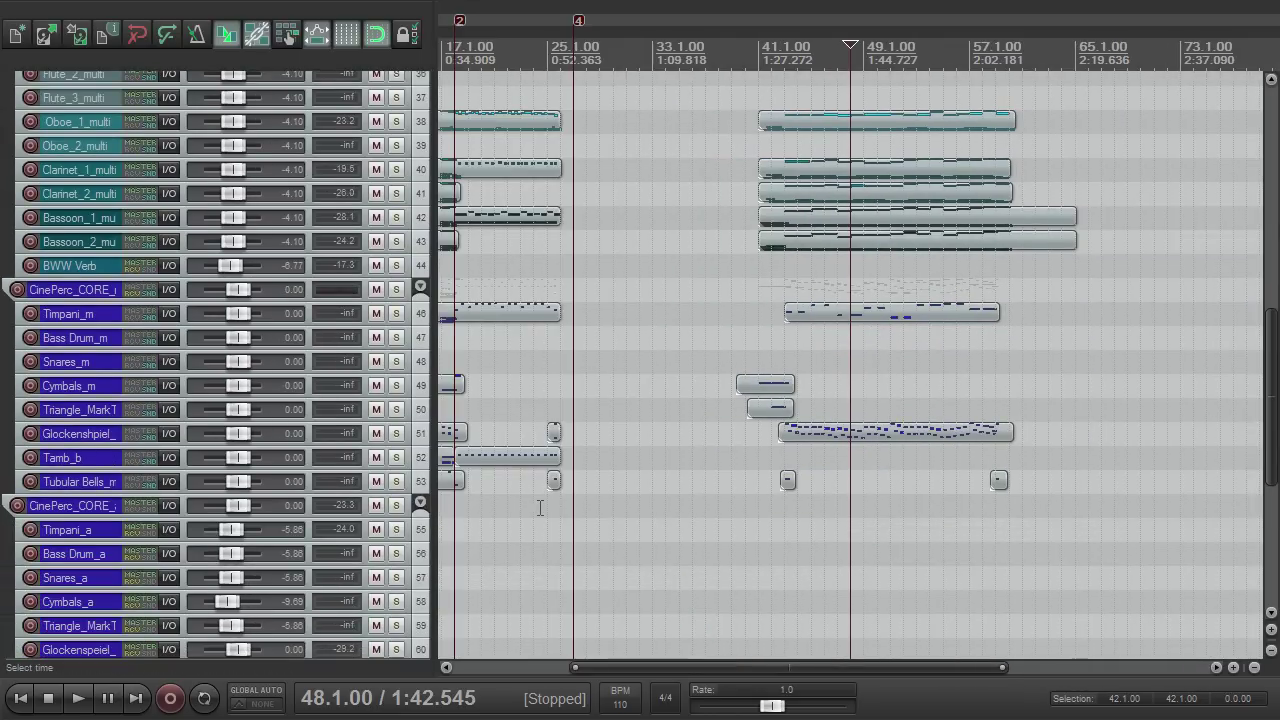
scroll(1185, 416, down, 6)
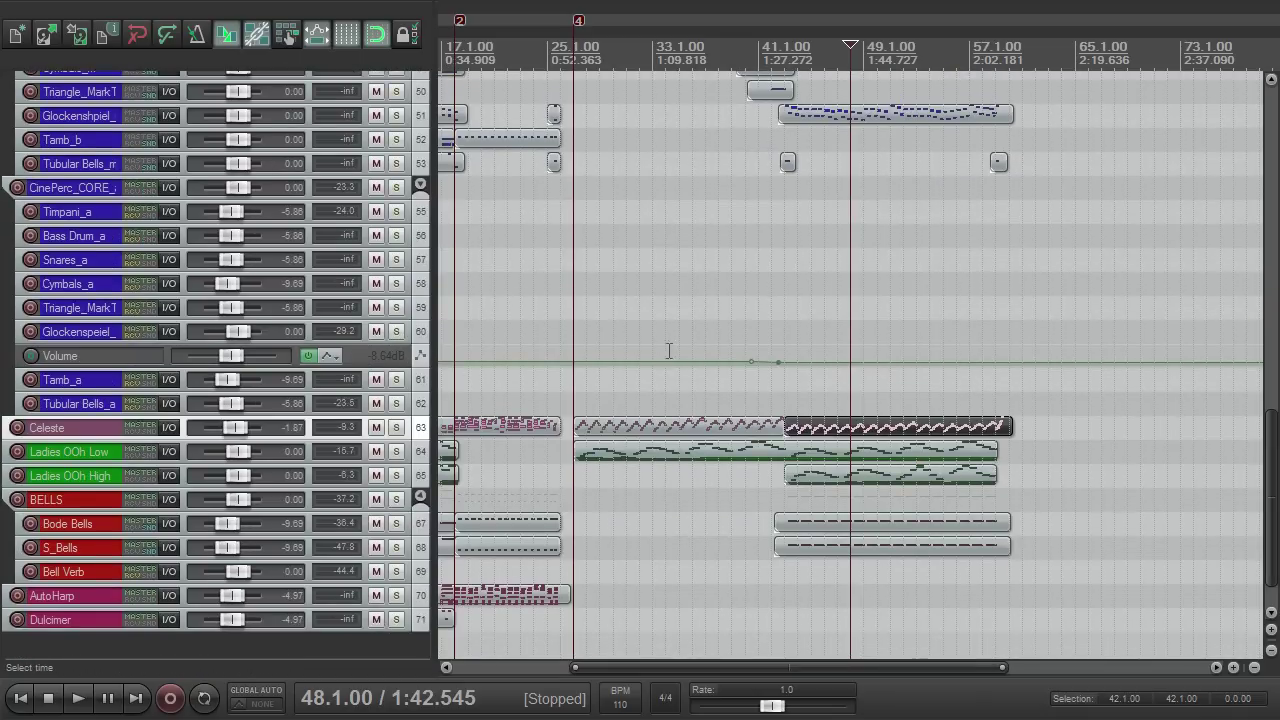
click(421, 184)
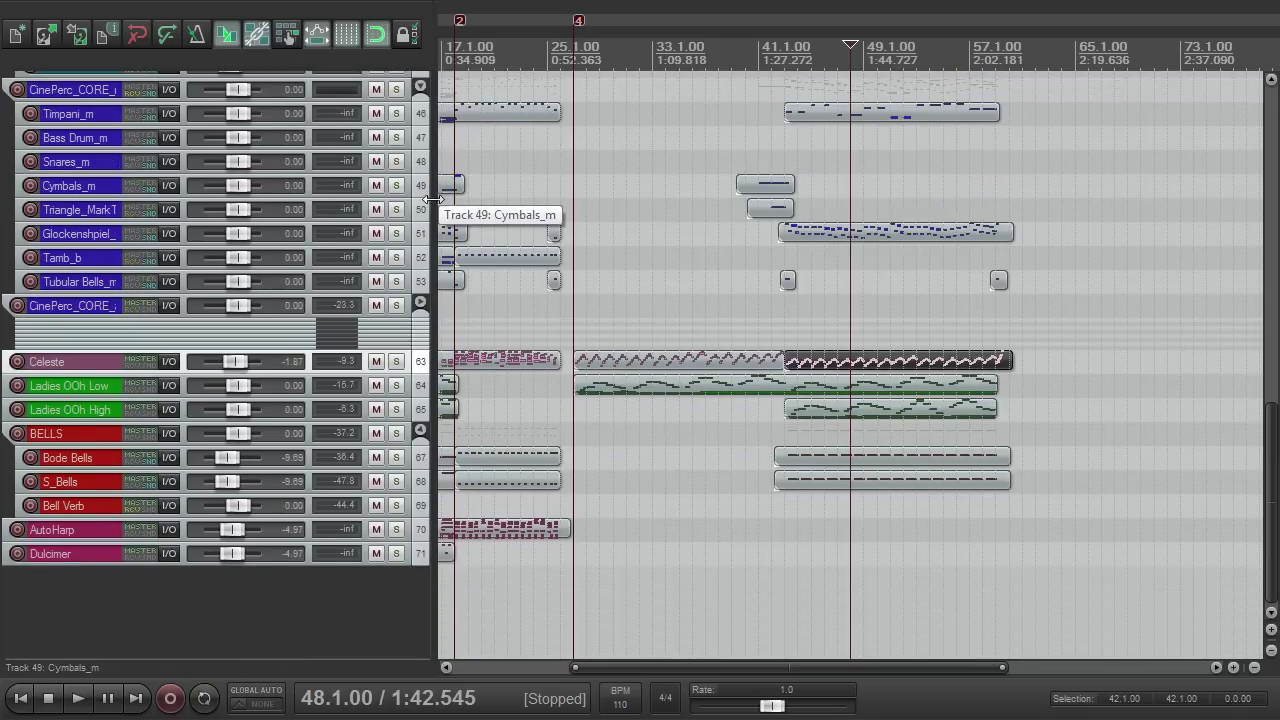
Play back the full orchestral section from around measure 46.
drag(1270, 440, 1195, 52)
scroll(1227, 480, down, 10)
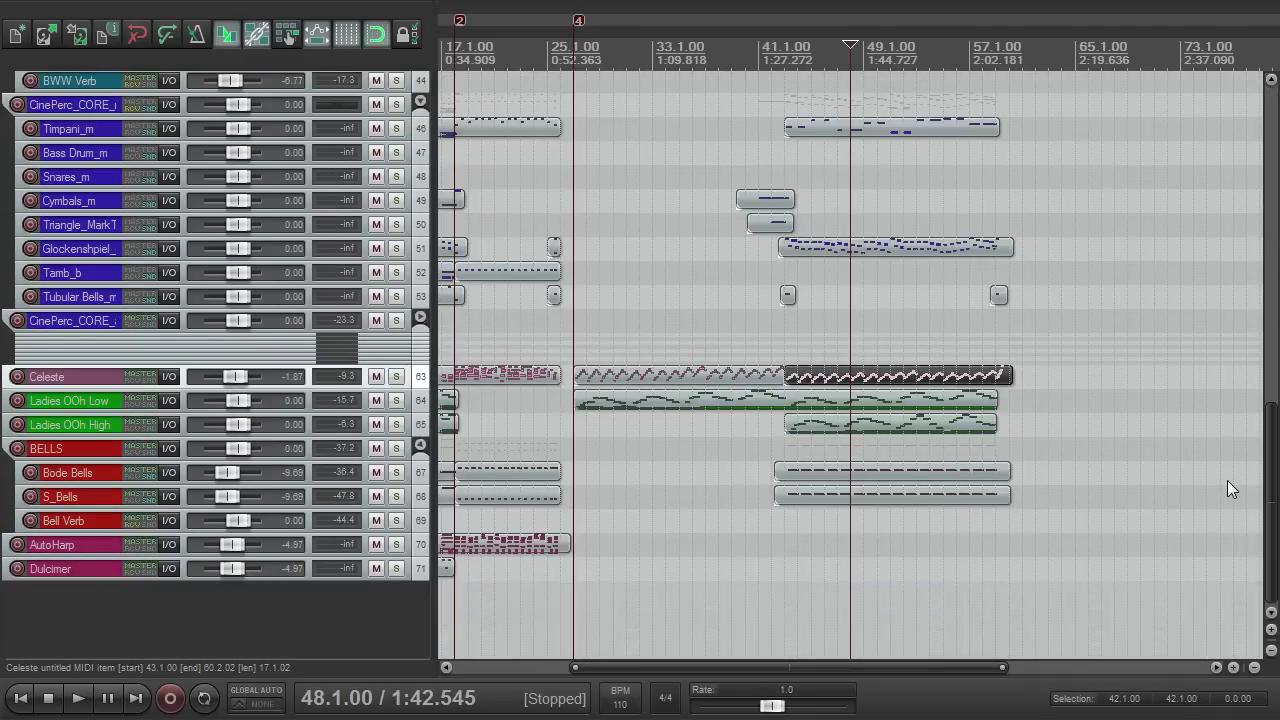
scroll(1227, 480, up, 1)
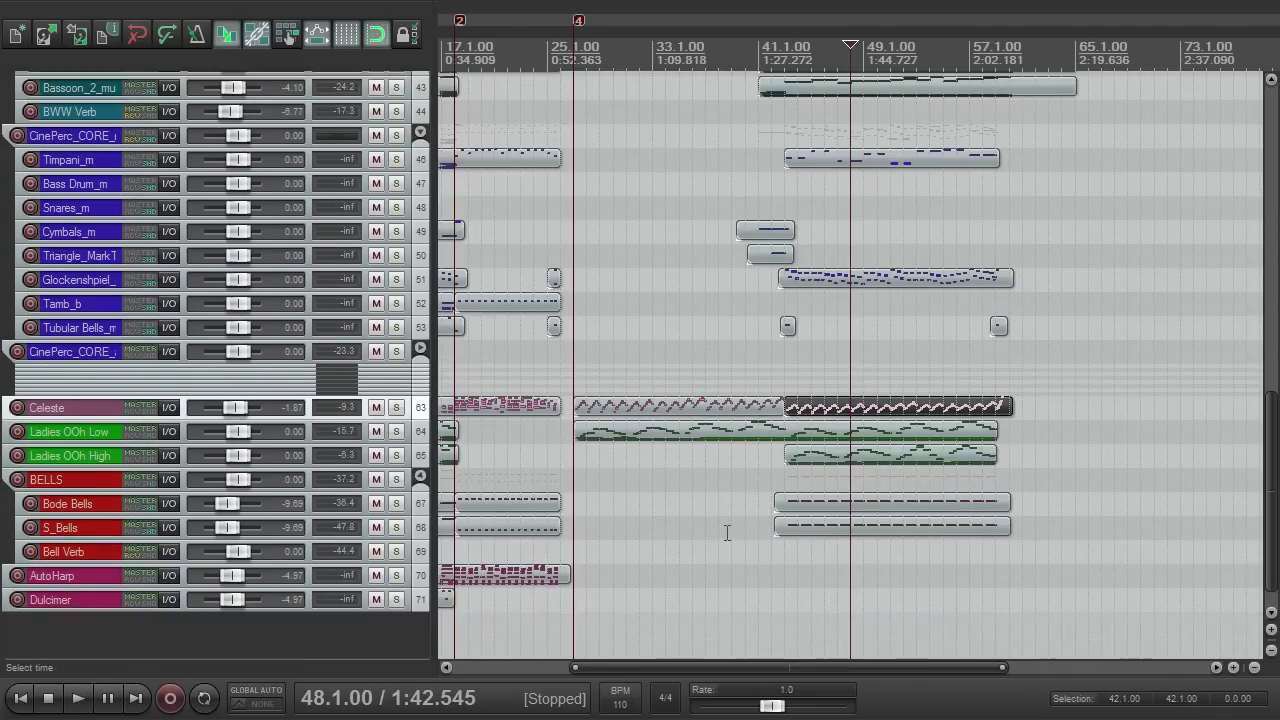
scroll(920, 280, up, 3)
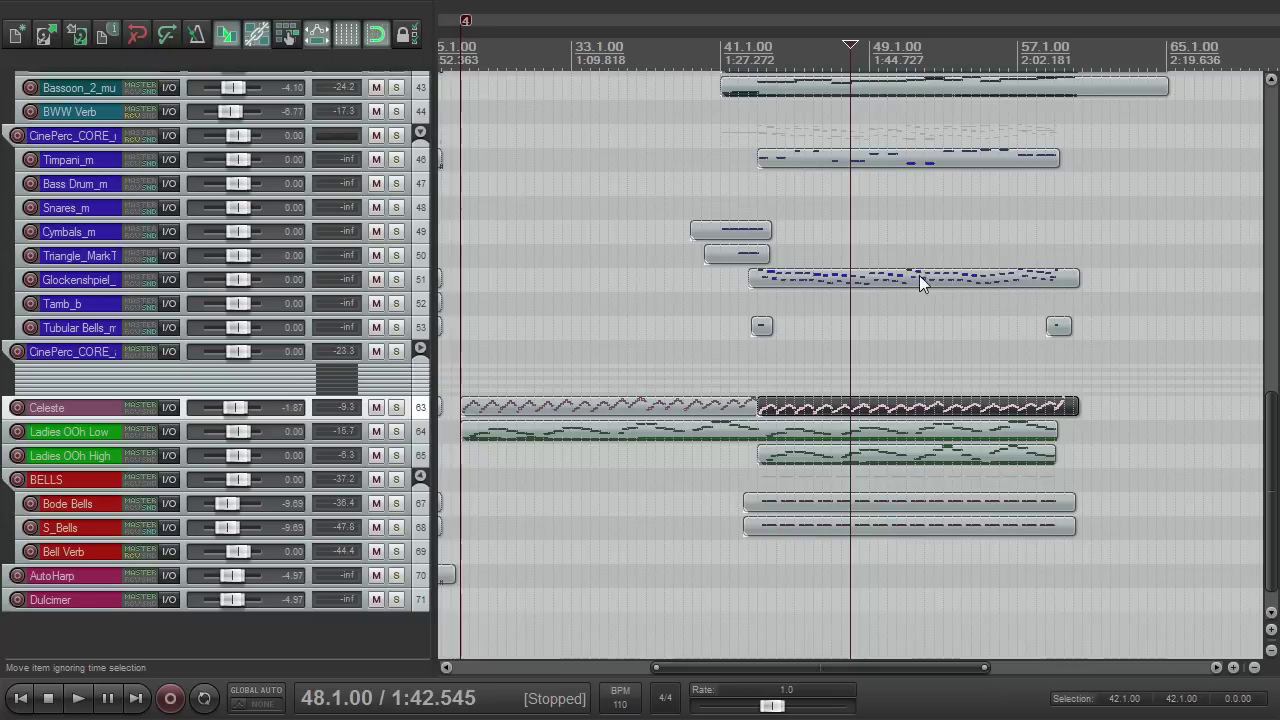
click(822, 58)
key(space)
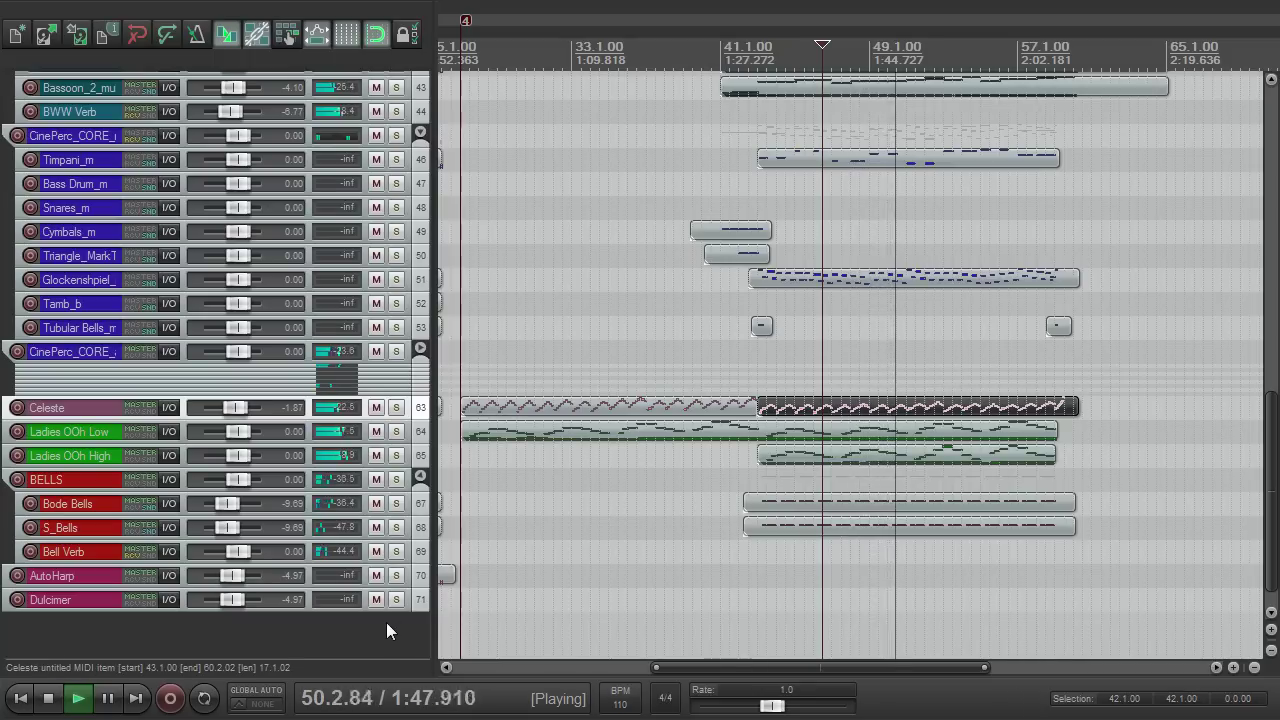
Show the mixer, stop playback and open the master track's effects chain.
key(ctrl+m)
key(space)
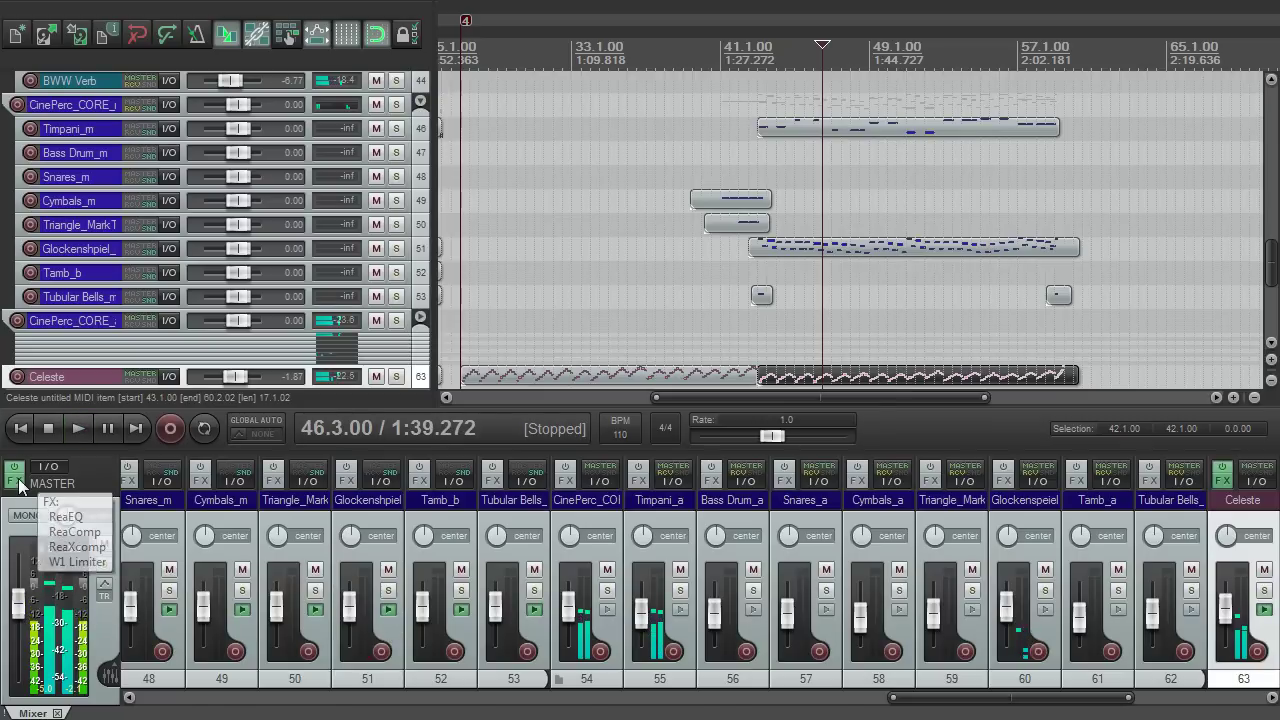
click(20, 480)
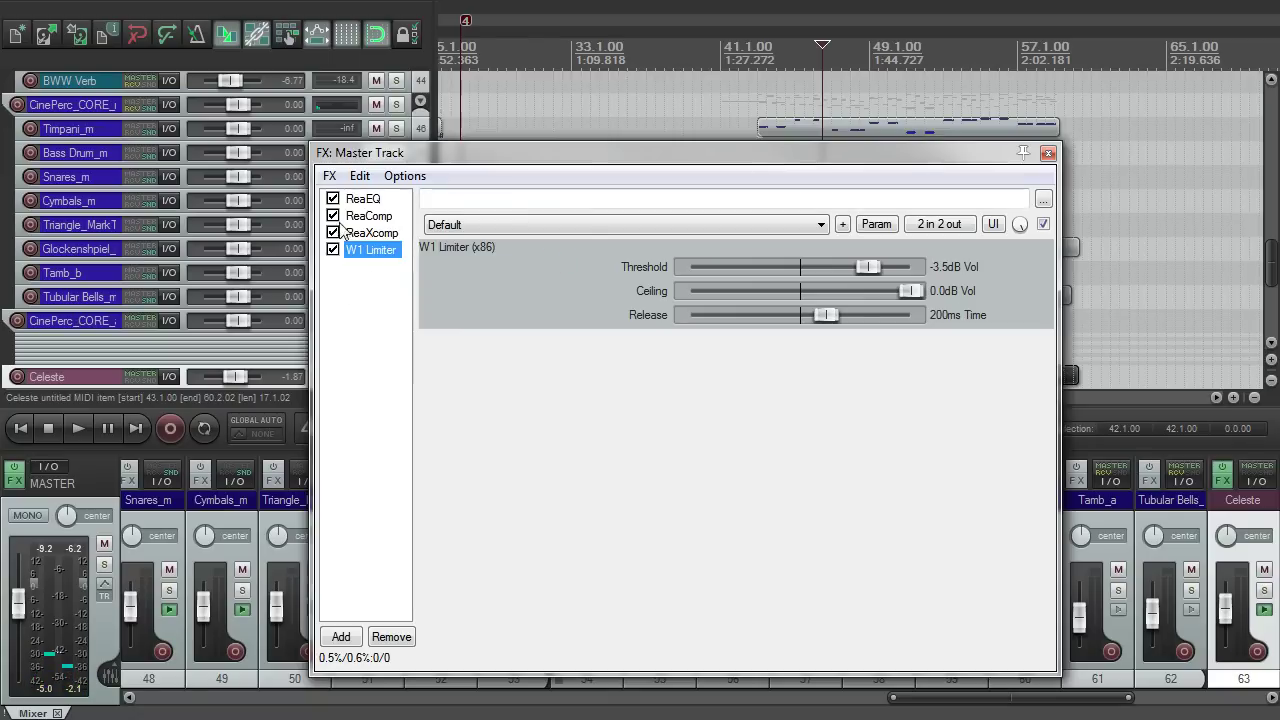
Bypass the master track's effects and play from around measure 46 to hear the unprocessed mix.
click(14, 472)
click(14, 470)
key(space)
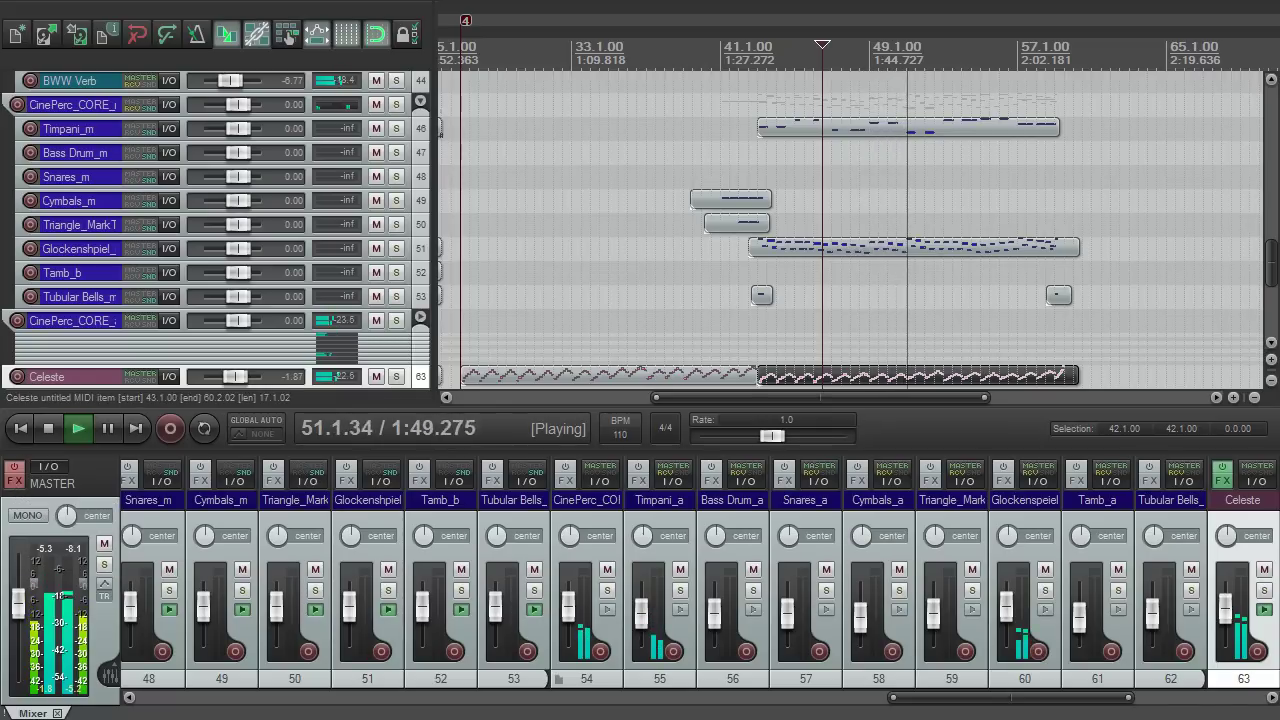
click(76, 549)
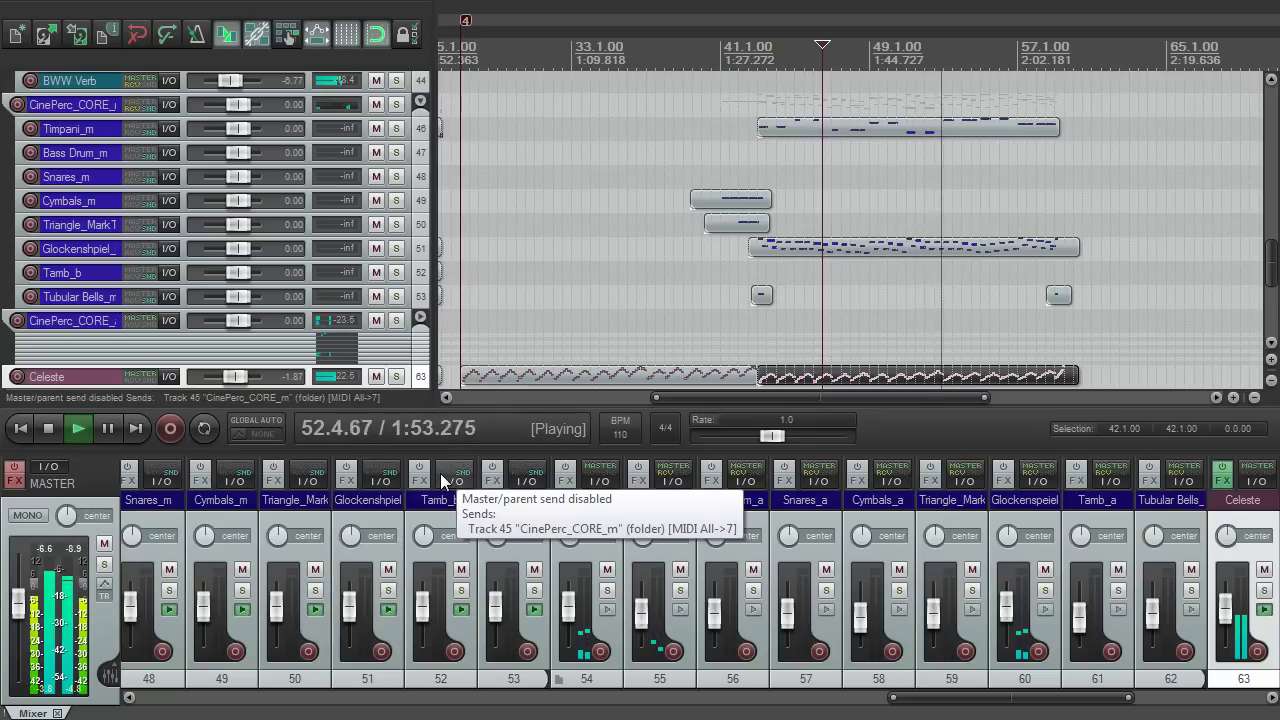
key(space)
Re-enable the master track's effects and play from around measure 52 to hear the processed mix.
click(15, 480)
click(15, 478)
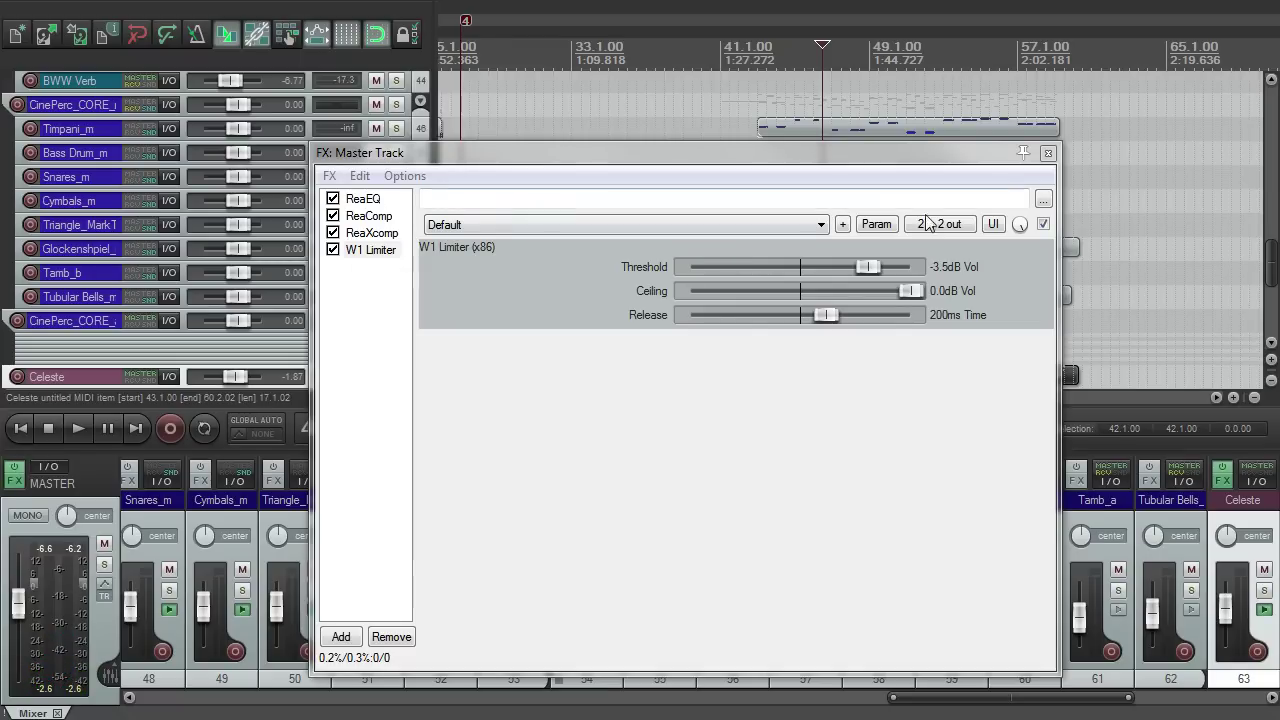
click(1050, 156)
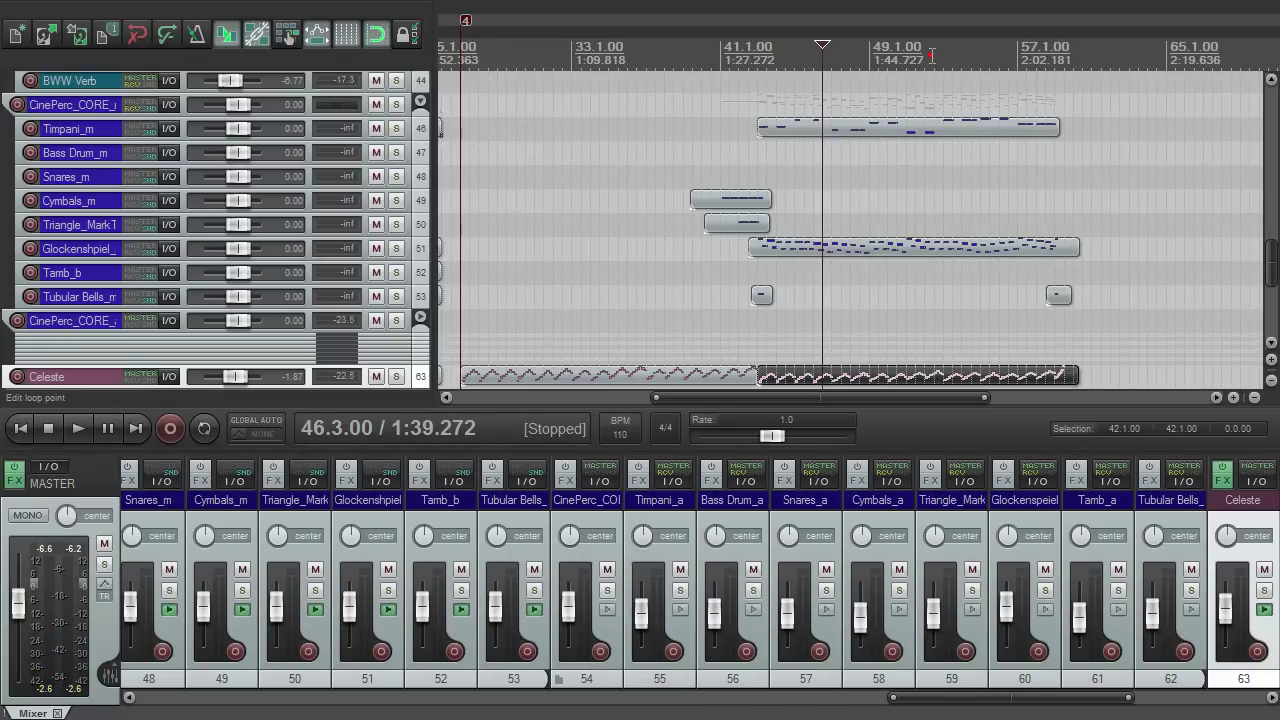
click(932, 52)
key(space)
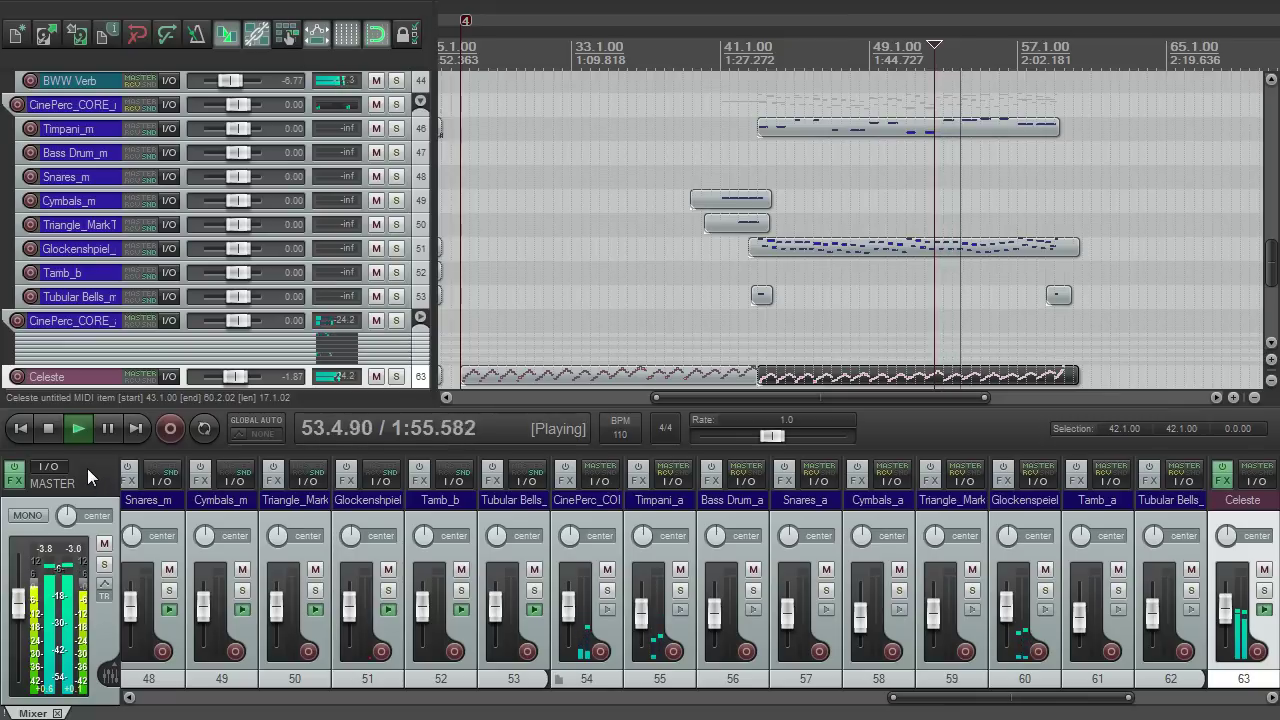
Inspect the ReaComp and ReaXcomp settings in the master effects chain, and audition the mix with ReaComp shown.
click(20, 486)
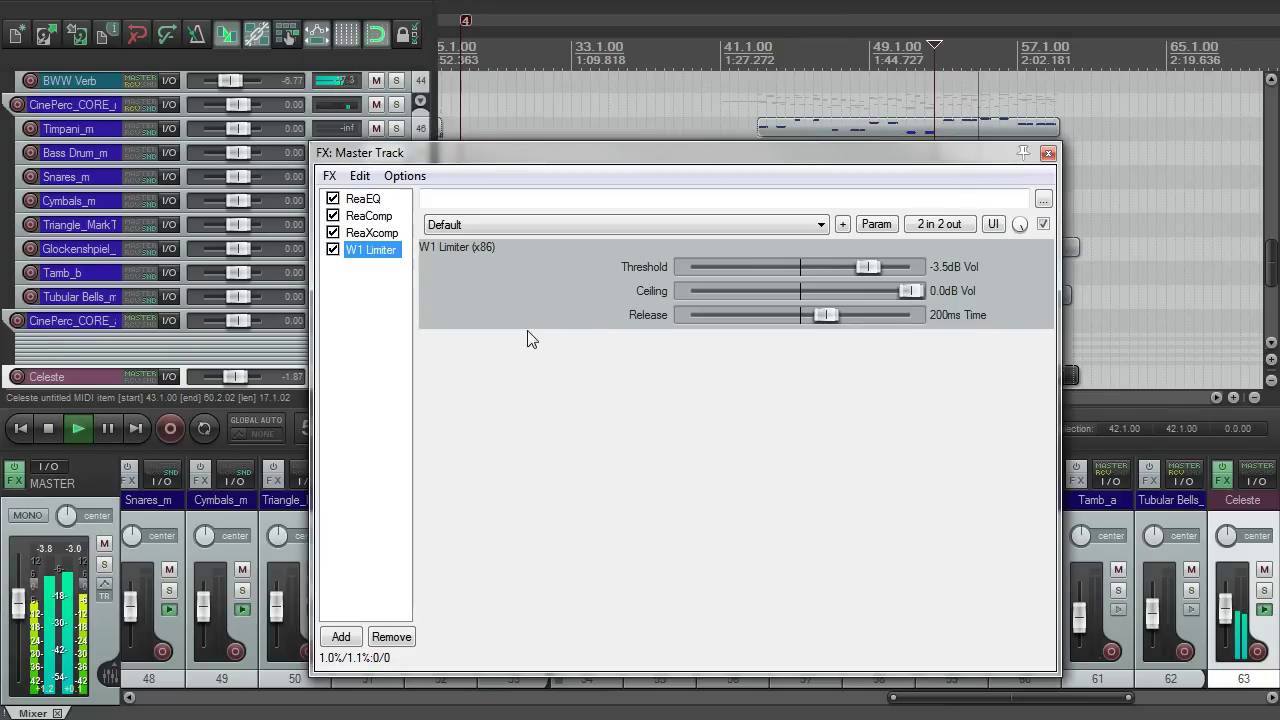
click(385, 216)
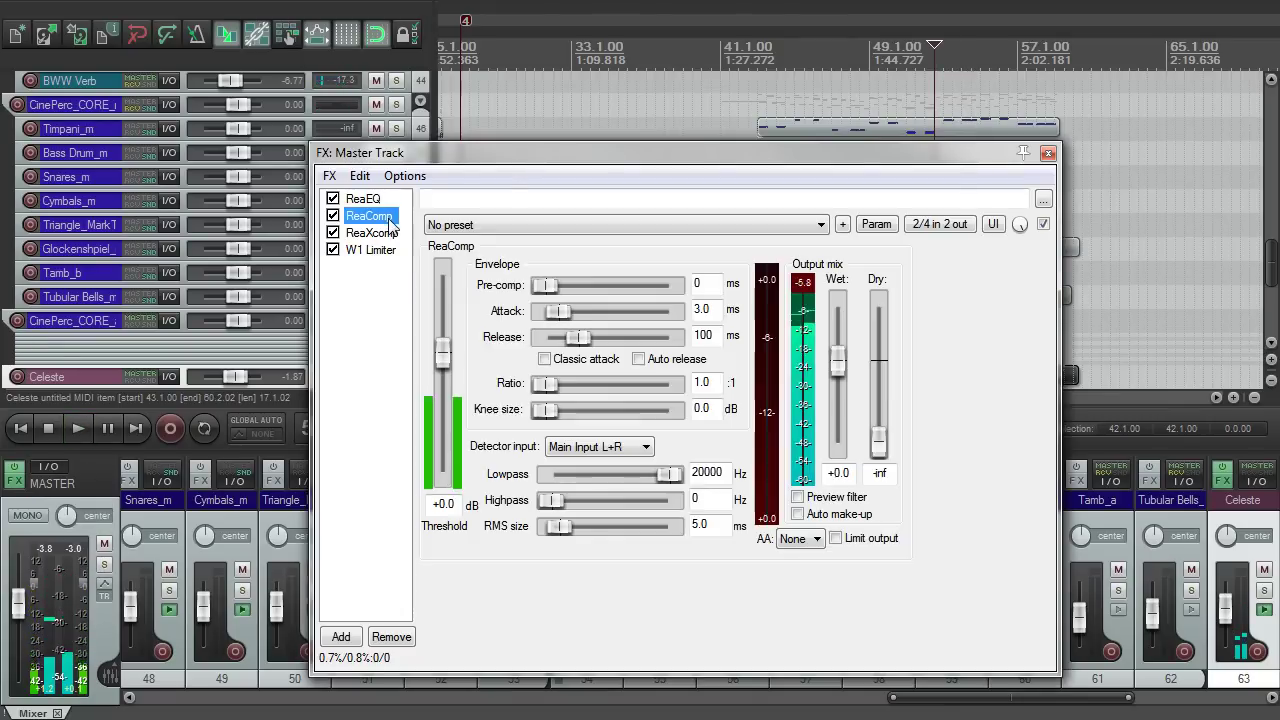
click(383, 234)
click(378, 216)
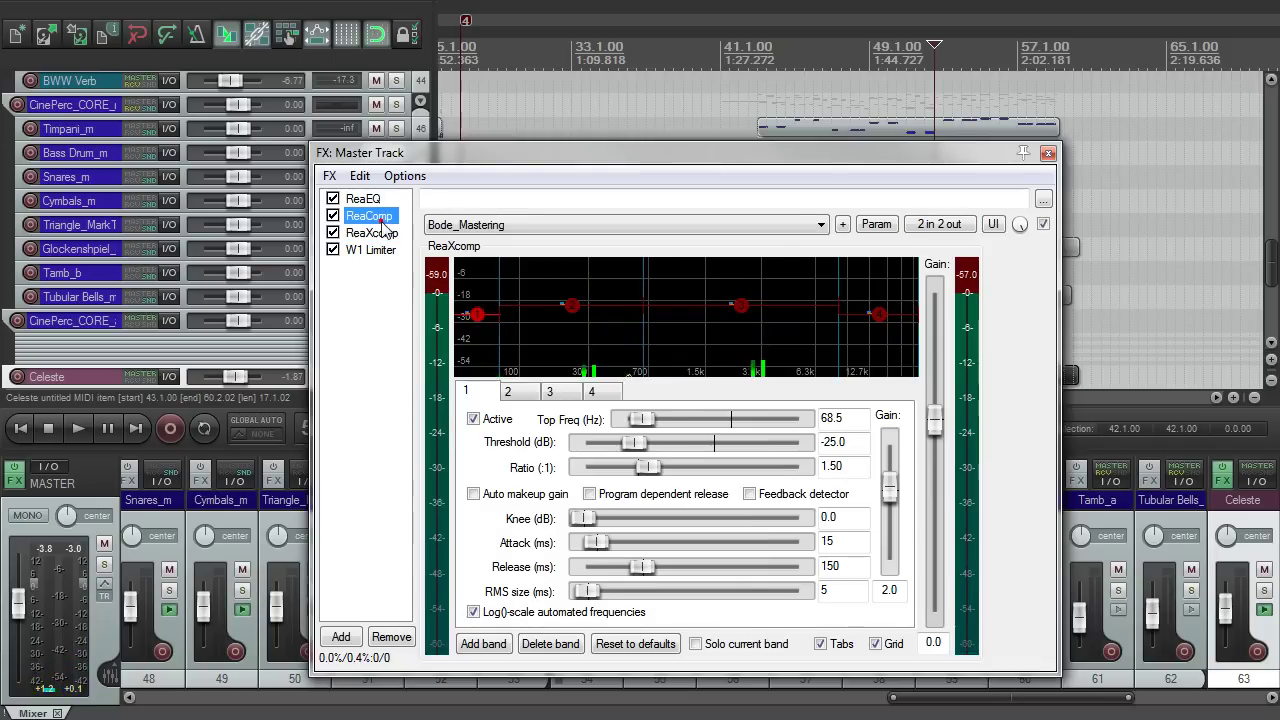
key(space)
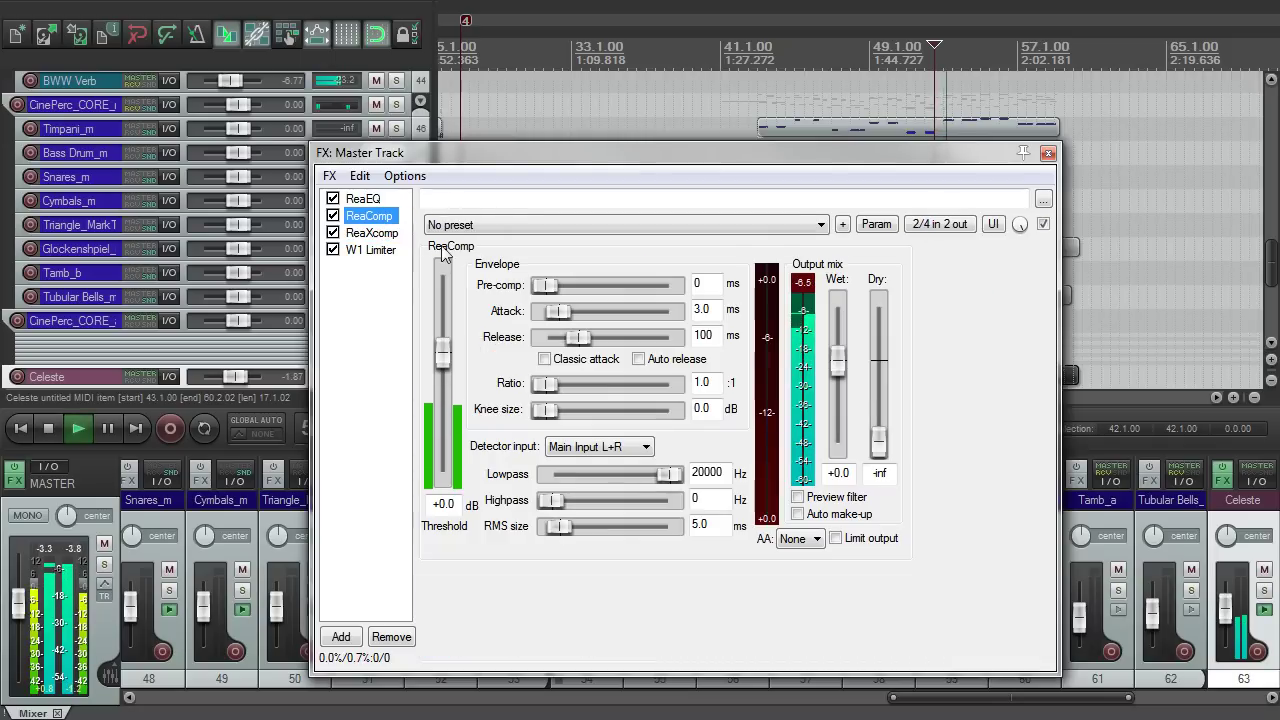
key(space)
Compare the playing mix with ReaXcomp bypassed and active on the master track, and bring up the W1 Limiter settings.
click(379, 233)
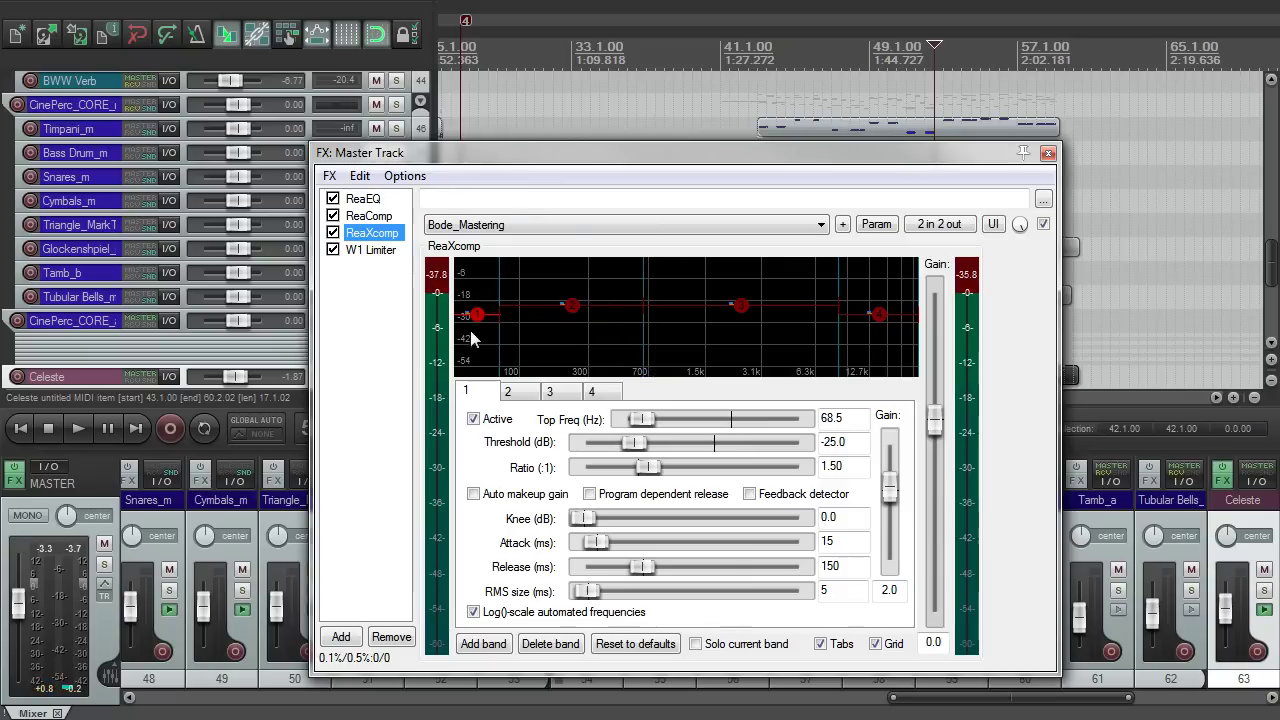
key(space)
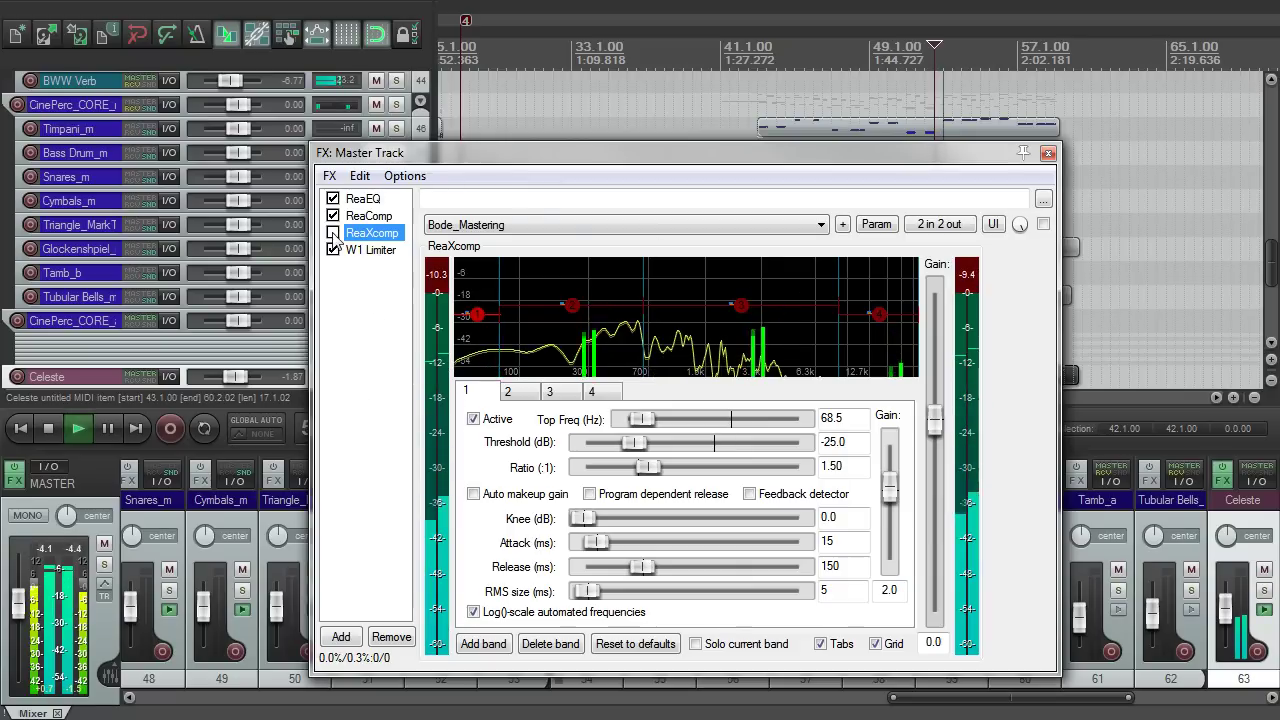
click(333, 233)
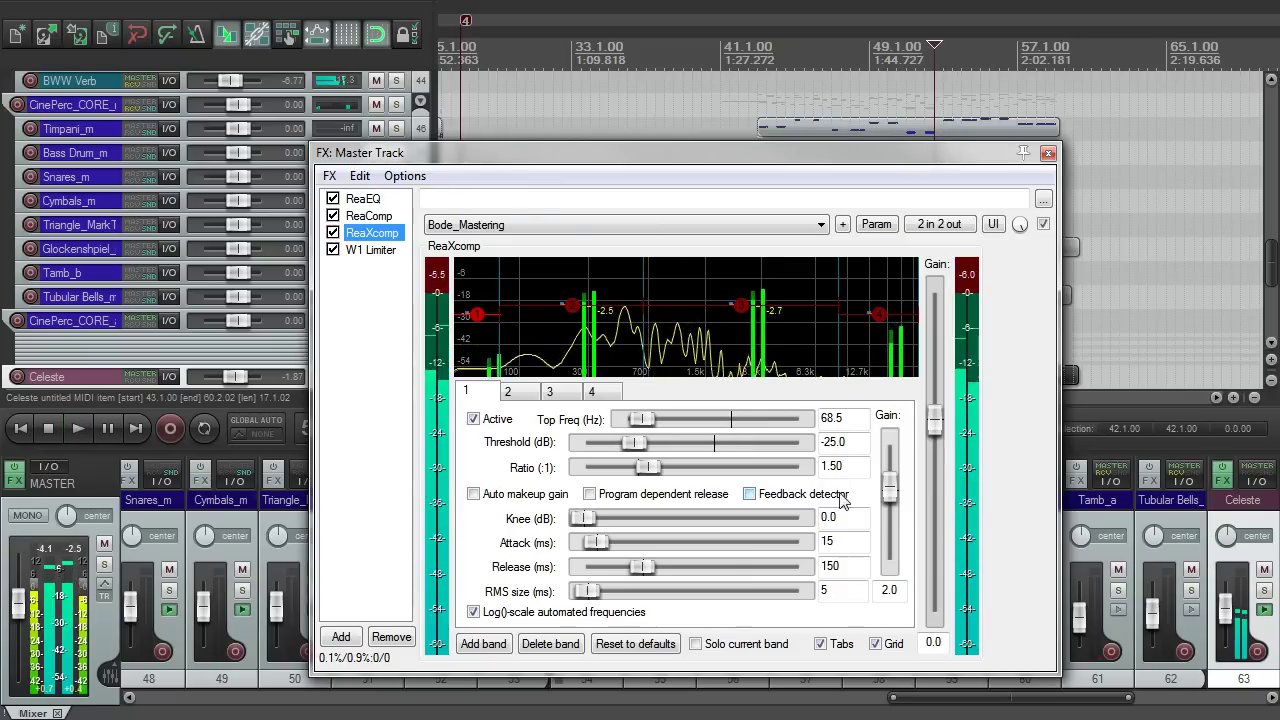
key(space)
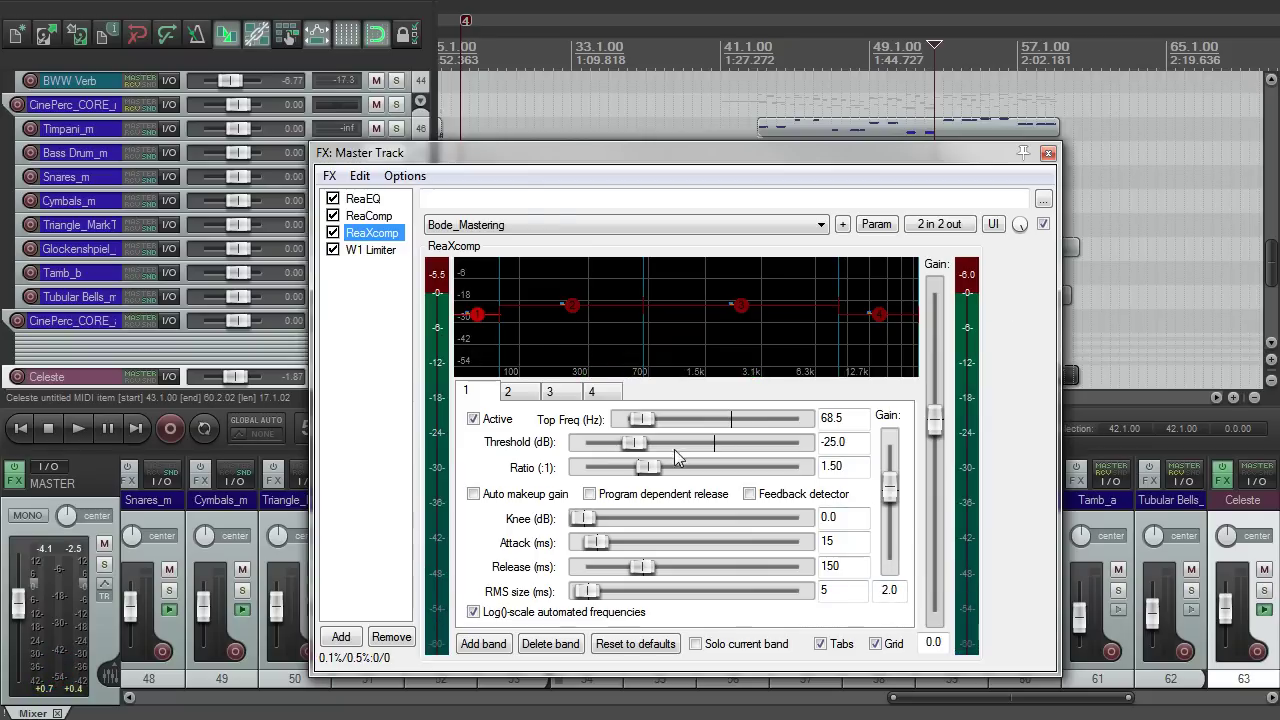
click(382, 252)
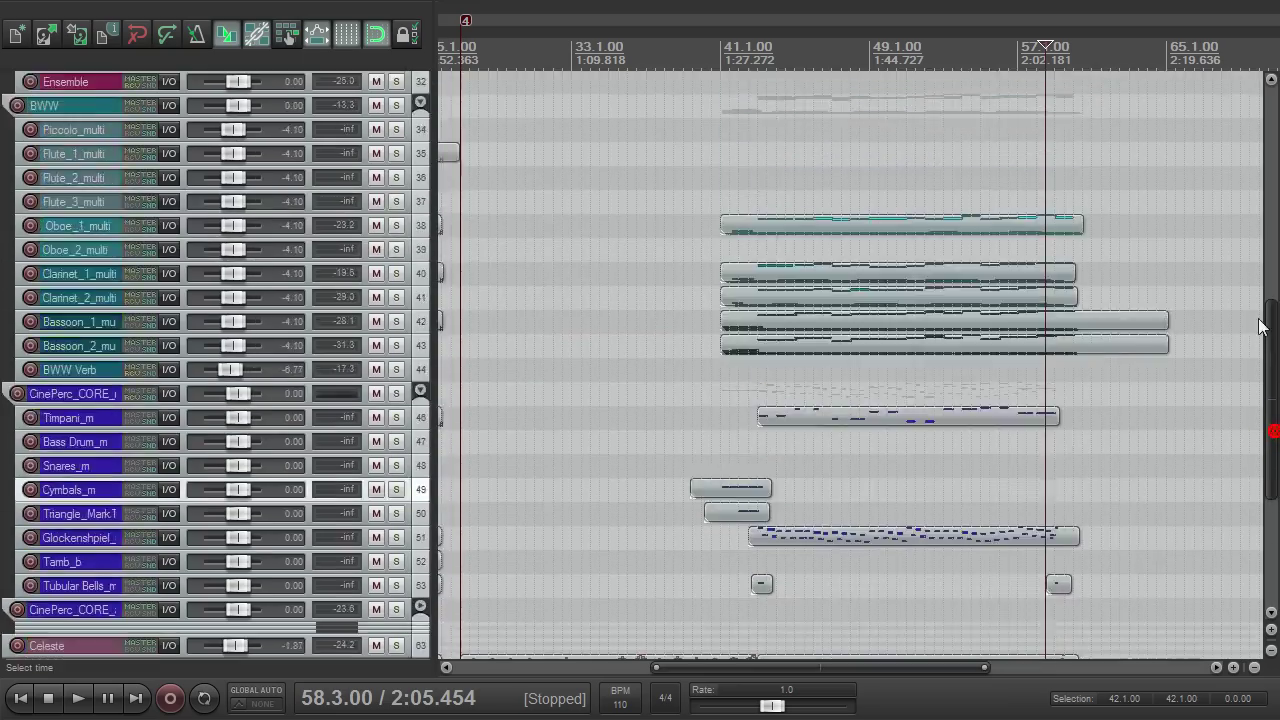
Review the item layout from the brass and strings down to the bells, and across the whole song from measure 1.
drag(1259, 319, 1208, 467)
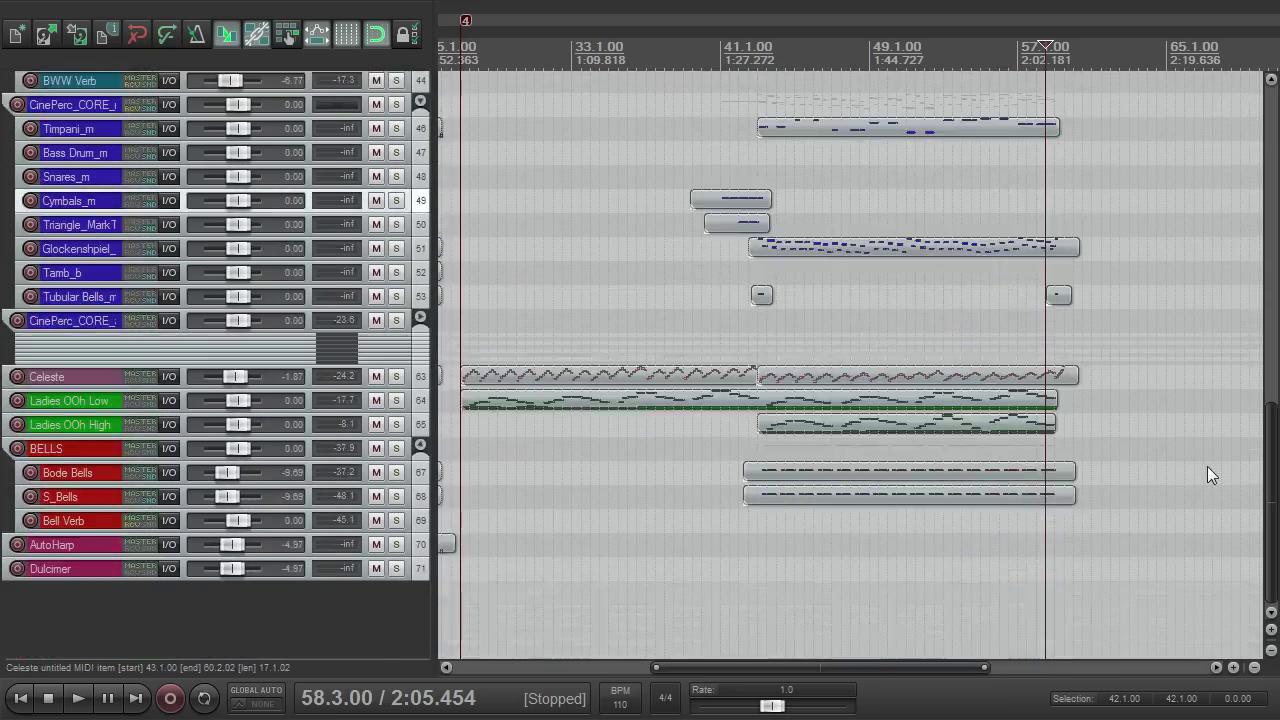
scroll(1207, 466, up, 15)
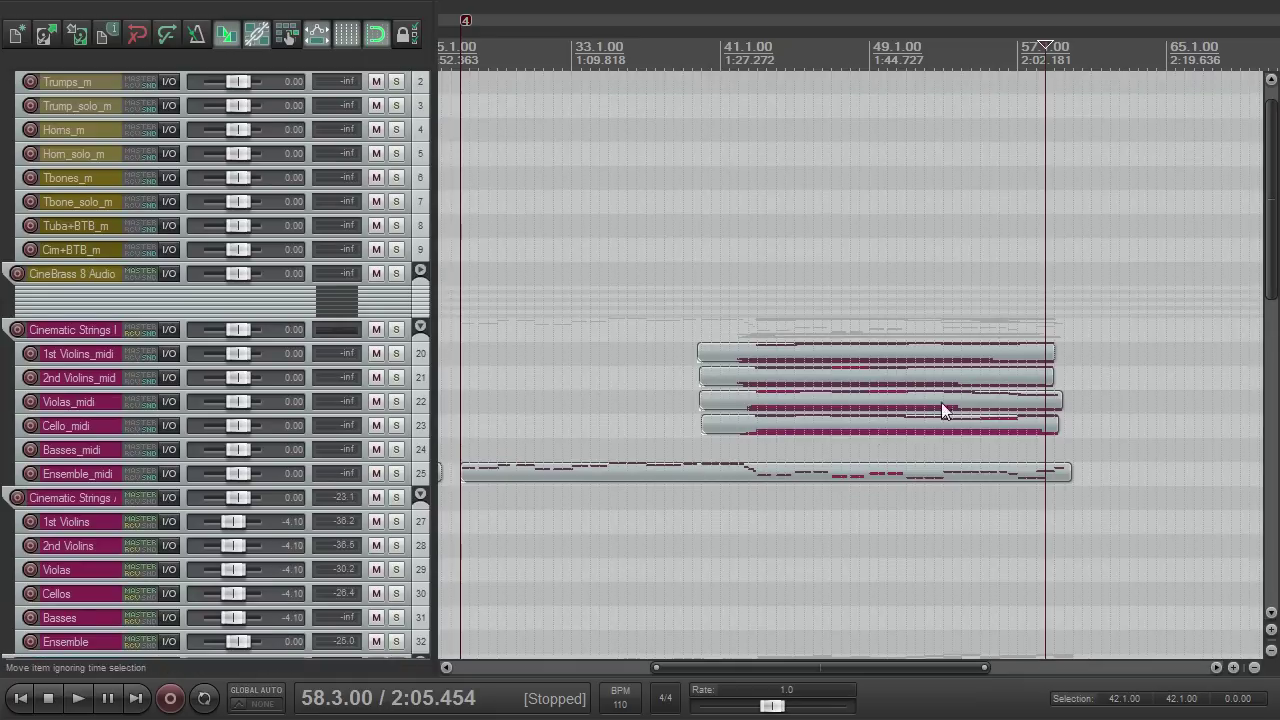
scroll(941, 405, down, 15)
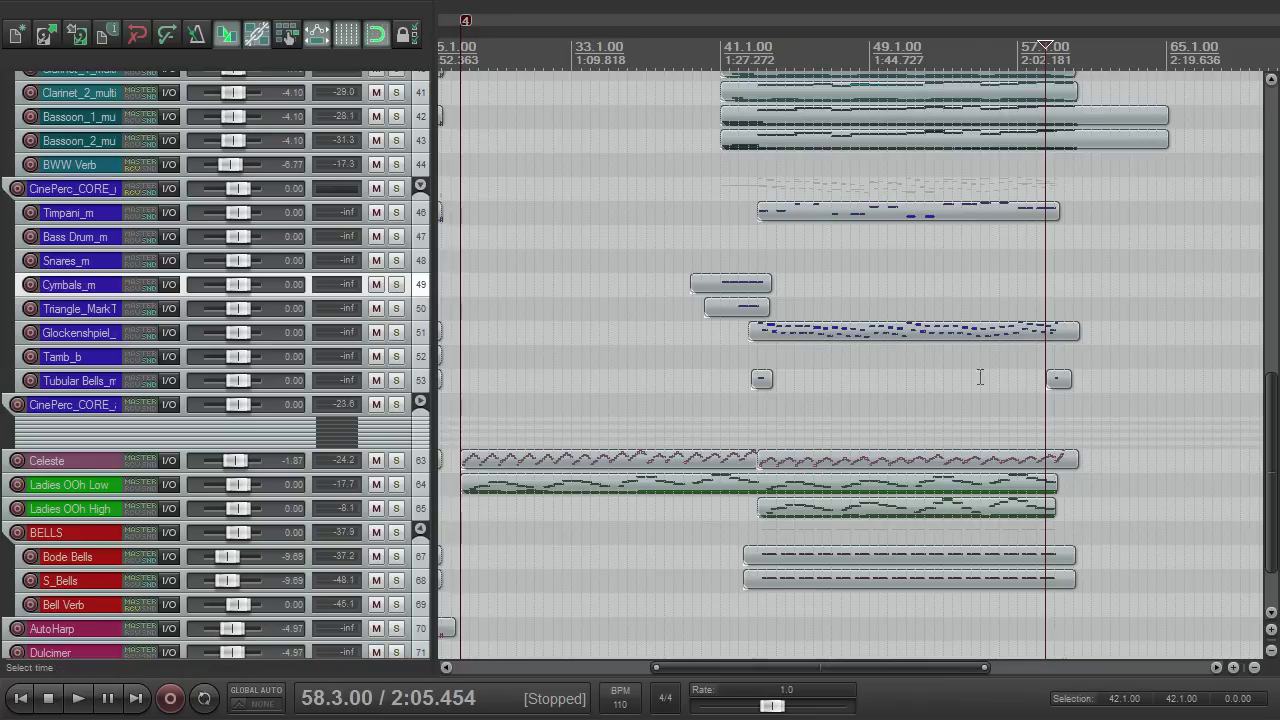
drag(985, 667, 895, 677)
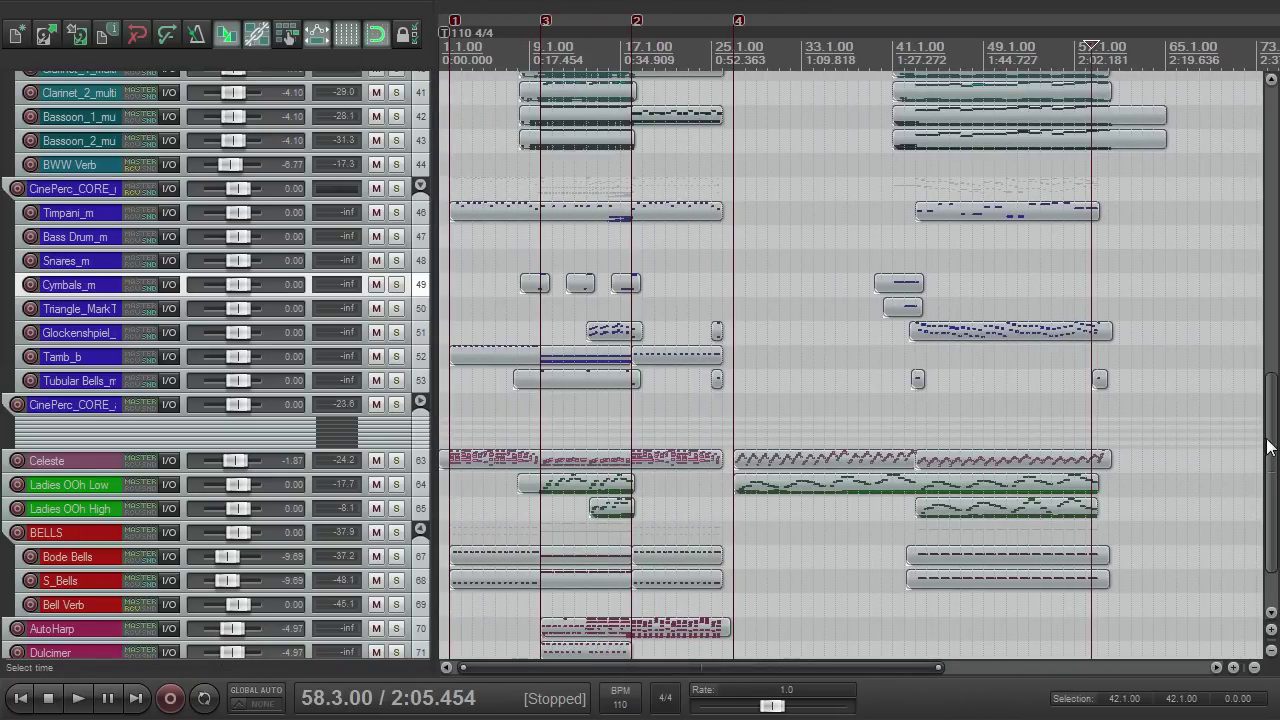
mouse_move(1265, 441)
mouse_down()
mouse_move(1265, 319)
mouse_move(1261, 462)
mouse_up()
scroll(1211, 331, up, 5)
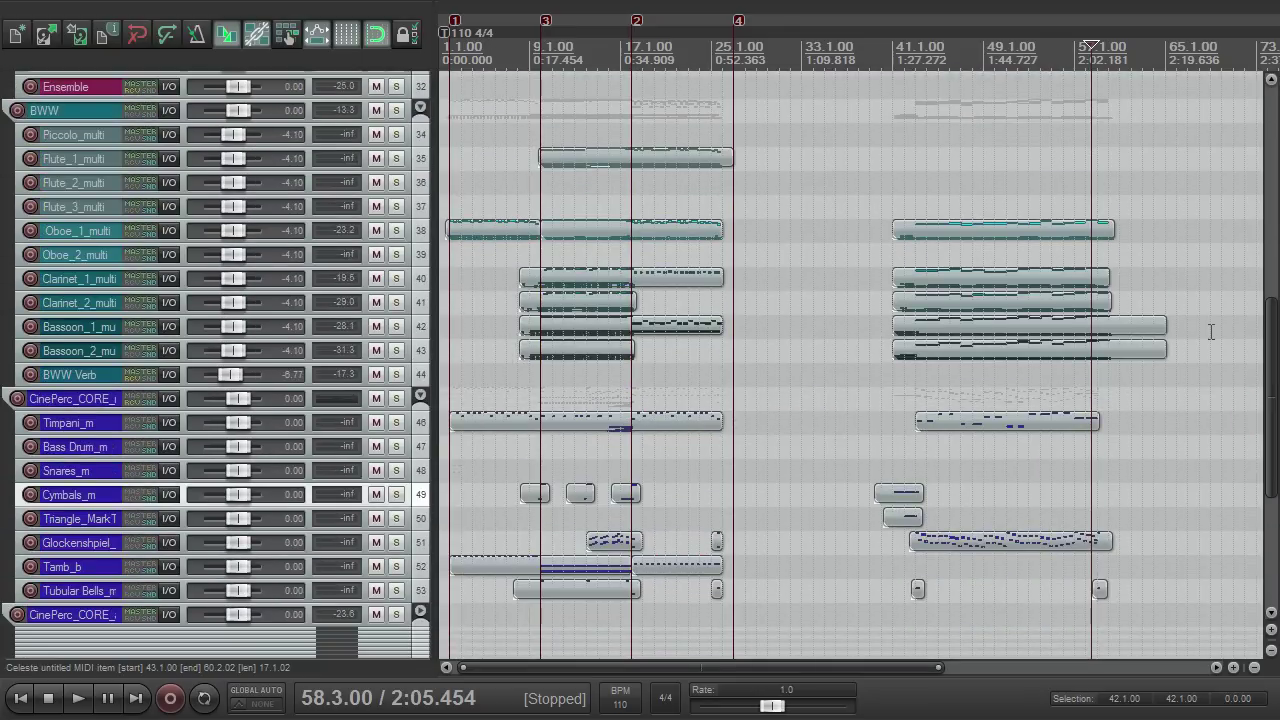